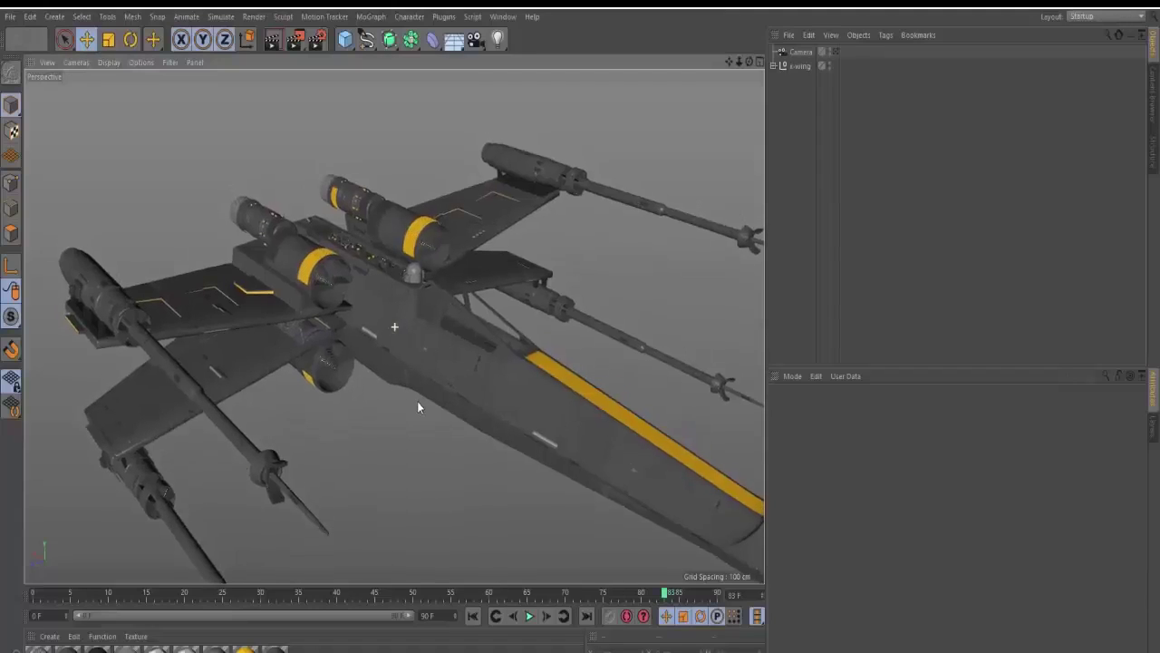
# View the finished X-wing, then switch to the x-wing tutorial.c4d project to view the unfinished model.
pyautogui.keyDown('alt'); pyautogui.moveTo(438, 405); pyautogui.dragTo(509, 380); pyautogui.keyUp('alt')
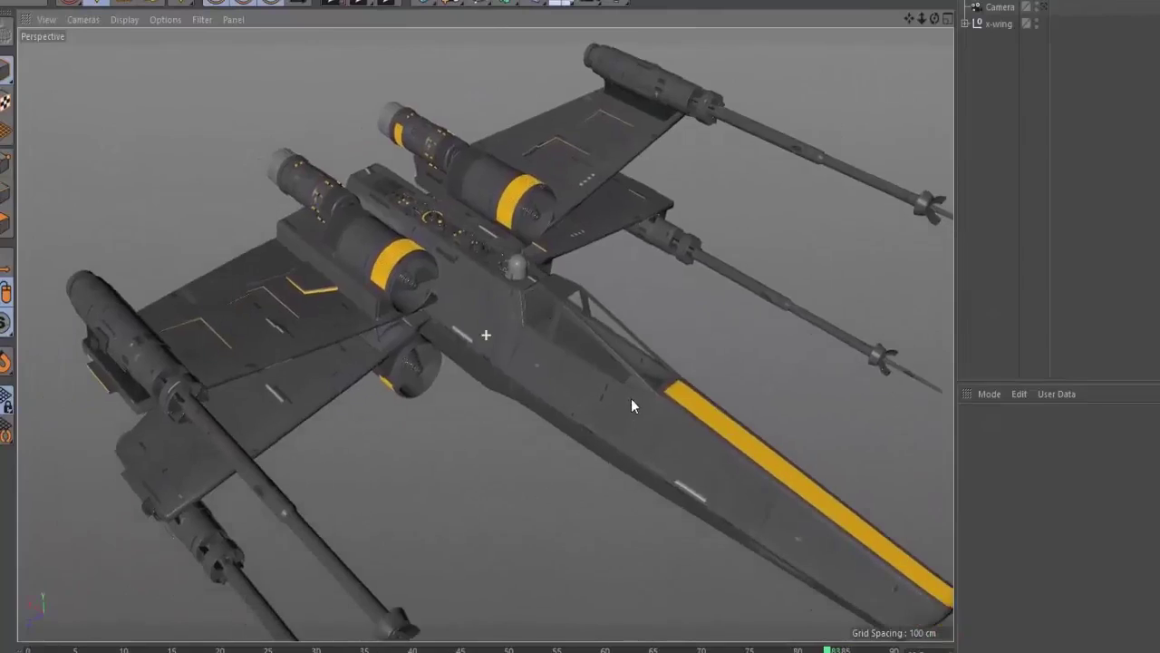
pyautogui.keyDown('alt'); pyautogui.moveTo(632, 405); pyautogui.dragTo(583, 430); pyautogui.keyUp('alt')
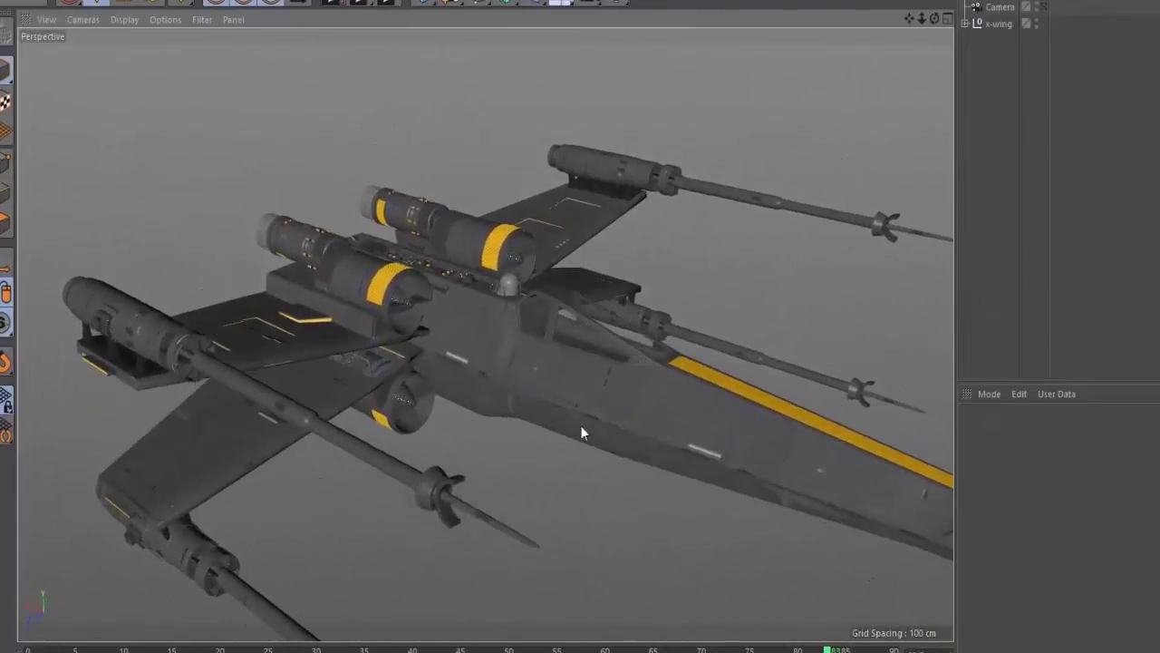
pyautogui.moveTo(528, 511)
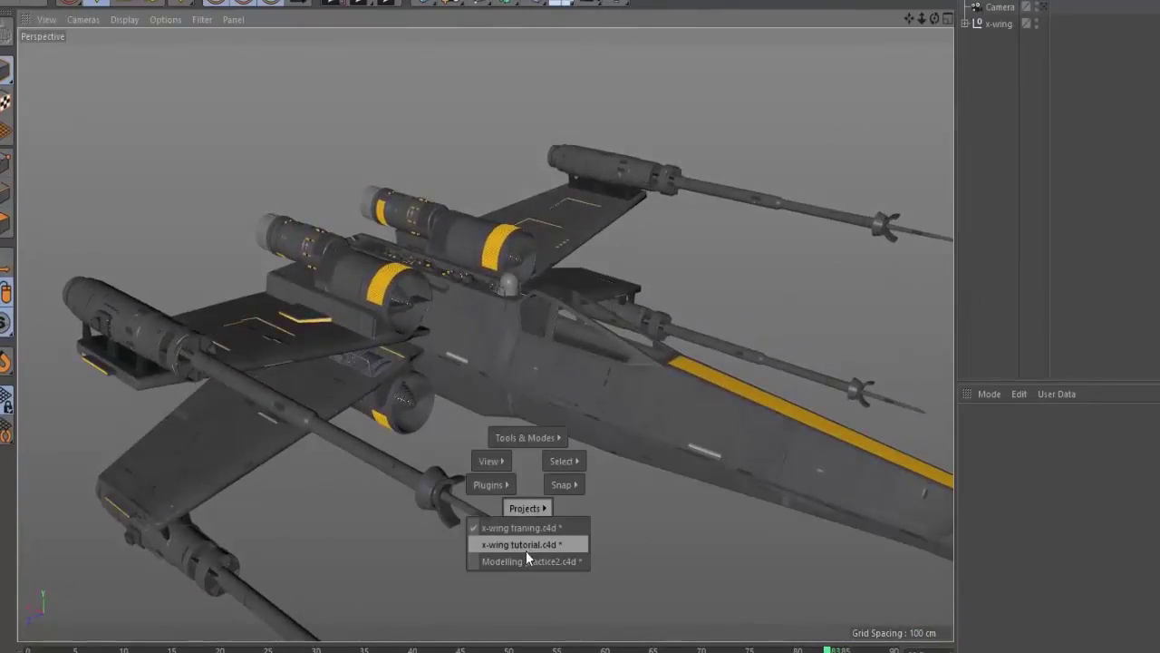
pyautogui.click(527, 547)
pyautogui.keyDown('alt'); pyautogui.moveTo(527, 546); pyautogui.dragTo(477, 376); pyautogui.keyUp('alt')
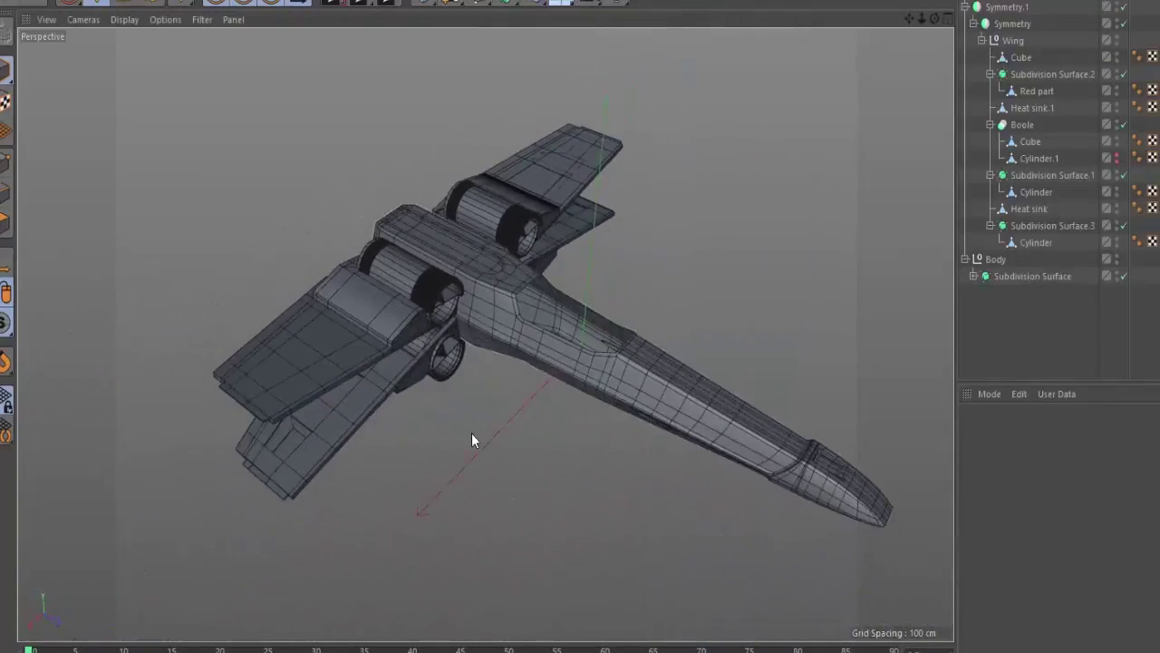
# Return to the x-wing traning.c4d project and examine the finished X-wing's guns, engines, wings and fuselage details.
pyautogui.press('v')
pyautogui.moveTo(471, 468)
pyautogui.click(479, 488)
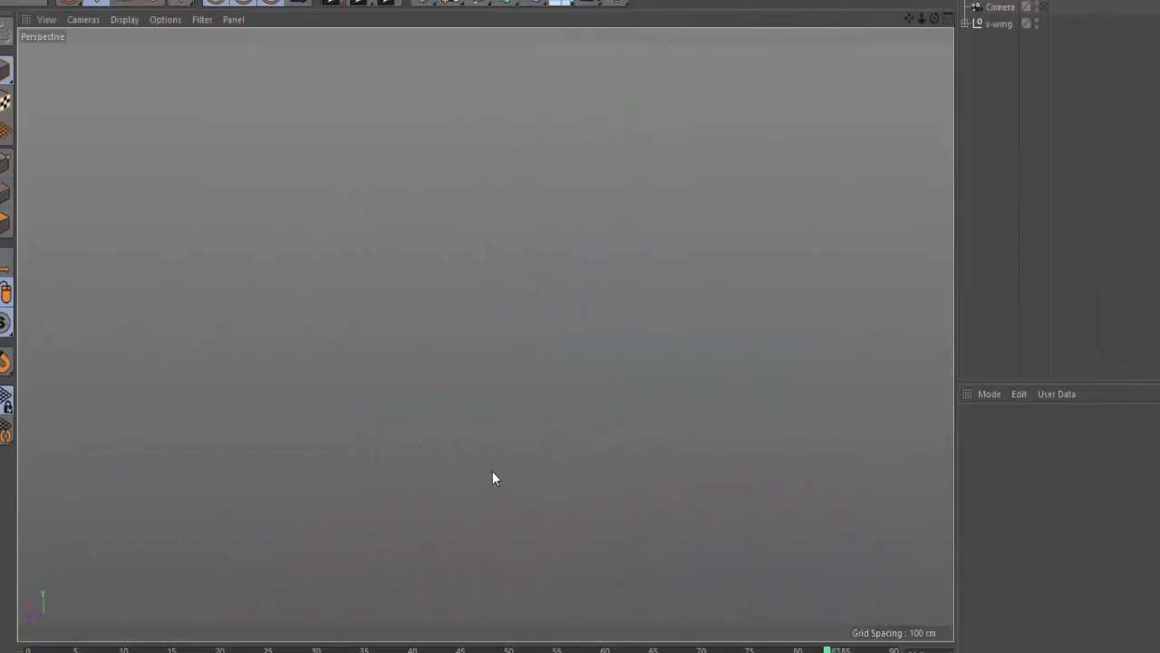
pyautogui.keyDown('alt'); pyautogui.moveTo(589, 315); pyautogui.dragTo(496, 387, button='middle'); pyautogui.keyUp('alt')
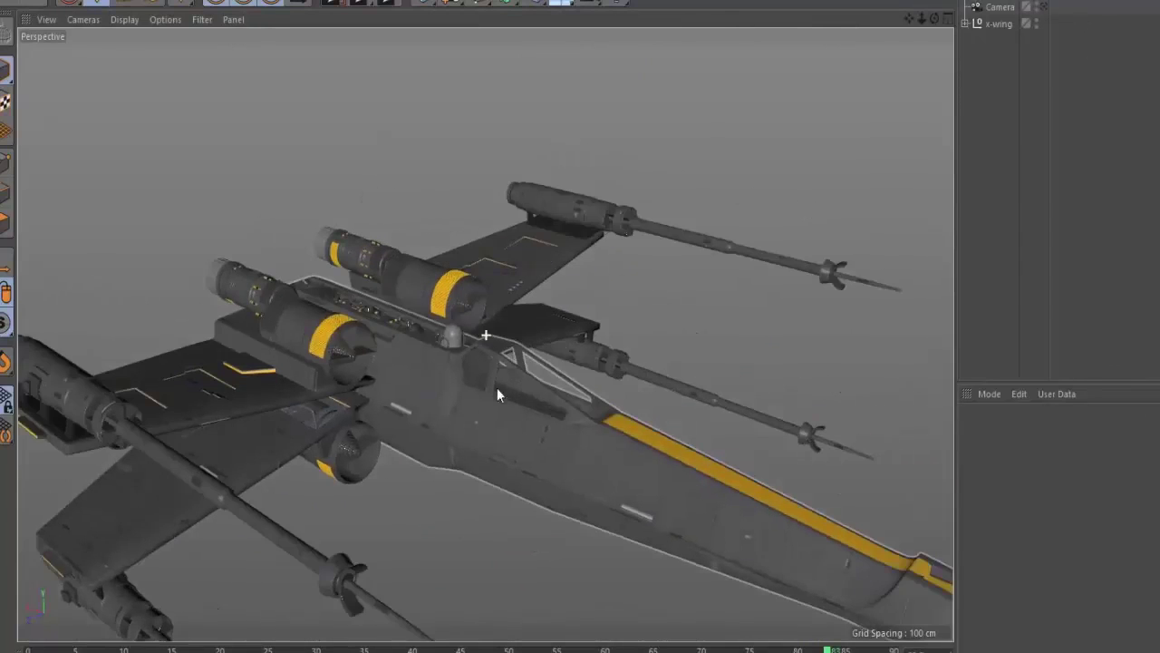
pyautogui.keyDown('alt'); pyautogui.moveTo(497, 388); pyautogui.dragTo(438, 400, button='right'); pyautogui.keyUp('alt')
pyautogui.keyDown('alt'); pyautogui.moveTo(445, 387); pyautogui.dragTo(549, 338, button='middle'); pyautogui.keyUp('alt')
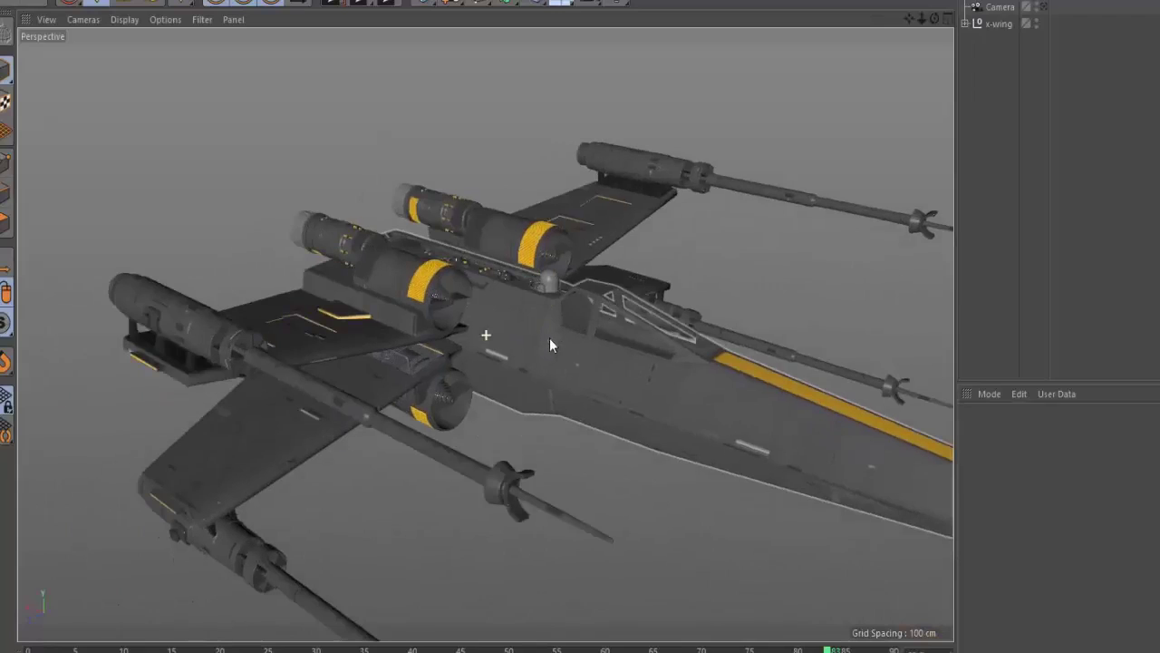
pyautogui.click(1001, 190)
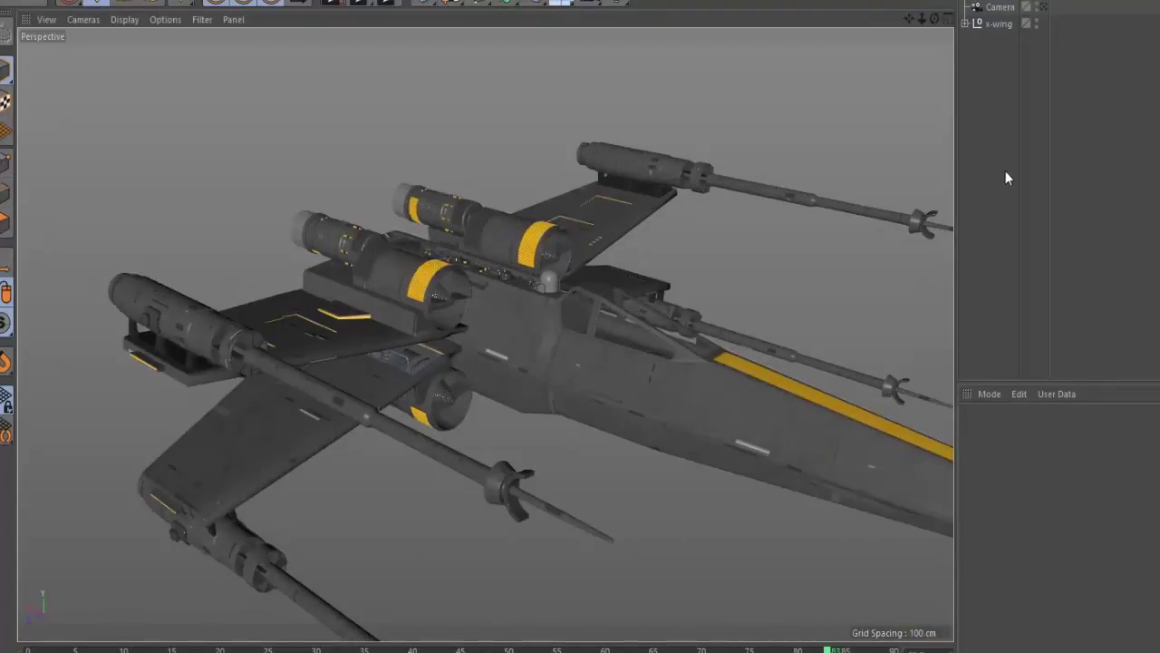
pyautogui.click(716, 327)
pyautogui.keyDown('alt'); pyautogui.moveTo(635, 345); pyautogui.dragTo(492, 310); pyautogui.keyUp('alt')
pyautogui.keyDown('alt'); pyautogui.moveTo(430, 245); pyautogui.dragTo(640, 182, button='right'); pyautogui.keyUp('alt')
pyautogui.keyDown('alt'); pyautogui.moveTo(640, 188); pyautogui.dragTo(464, 358); pyautogui.keyUp('alt')
pyautogui.keyDown('alt'); pyautogui.moveTo(442, 166); pyautogui.dragTo(490, 336, button='middle'); pyautogui.keyUp('alt')
pyautogui.keyDown('alt'); pyautogui.moveTo(489, 337); pyautogui.dragTo(580, 385); pyautogui.keyUp('alt')
pyautogui.keyDown('alt'); pyautogui.moveTo(415, 381); pyautogui.dragTo(553, 344, button='right'); pyautogui.keyUp('alt')
pyautogui.keyDown('alt'); pyautogui.moveTo(753, 300); pyautogui.dragTo(560, 331, button='right'); pyautogui.keyUp('alt')
pyautogui.keyDown('alt'); pyautogui.moveTo(559, 338); pyautogui.dragTo(480, 216); pyautogui.keyUp('alt')
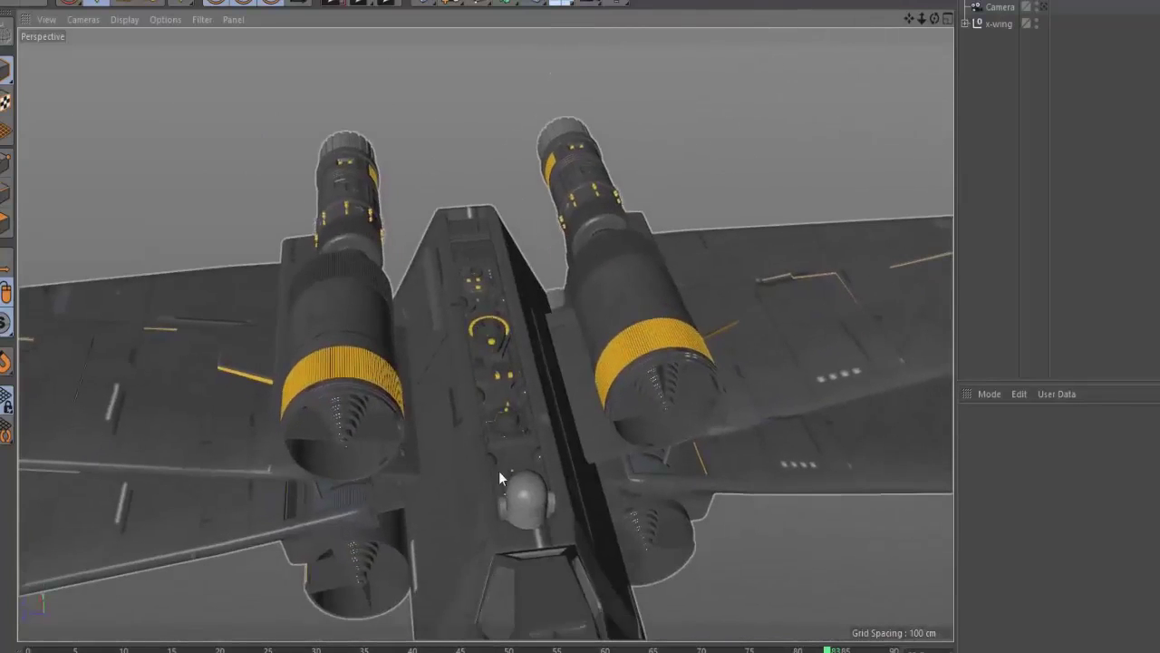
pyautogui.keyDown('alt'); pyautogui.moveTo(498, 470); pyautogui.dragTo(501, 262); pyautogui.keyUp('alt')
pyautogui.keyDown('alt'); pyautogui.moveTo(501, 262); pyautogui.dragTo(604, 224, button='right'); pyautogui.keyUp('alt')
# Switch to the picture viewer, look through the X-wing reference images, and return to the 3D scene.
pyautogui.hotkey('alt', 'Tab')
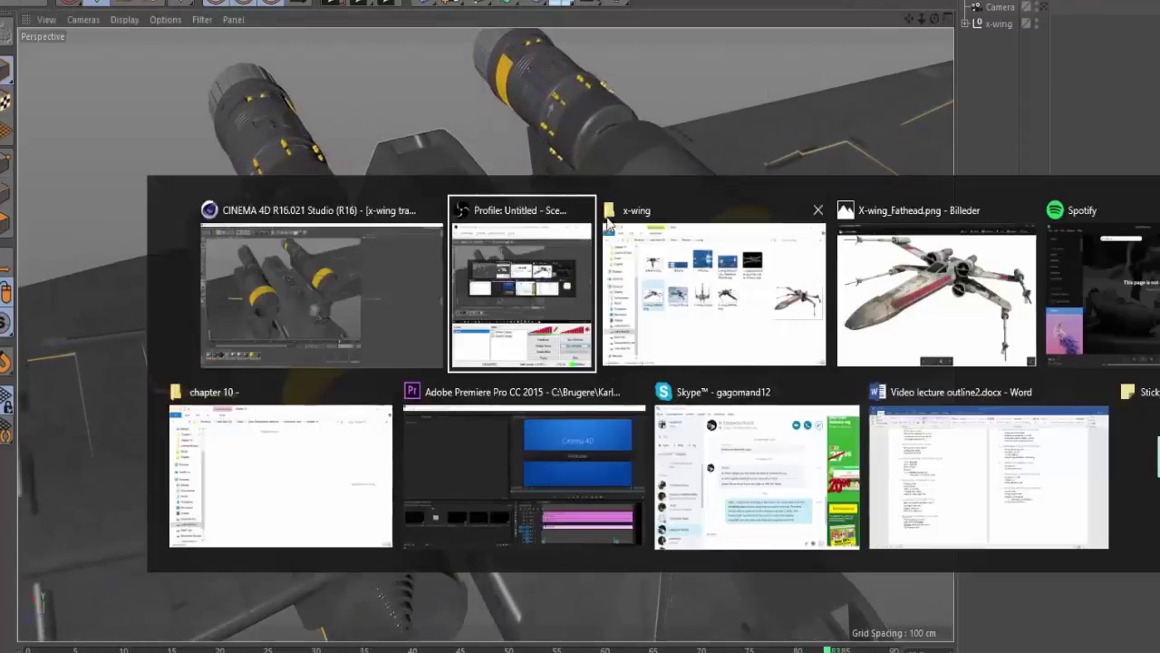
pyautogui.hotkey('alt', 'Tab')
pyautogui.hotkey('alt', 'Tab')
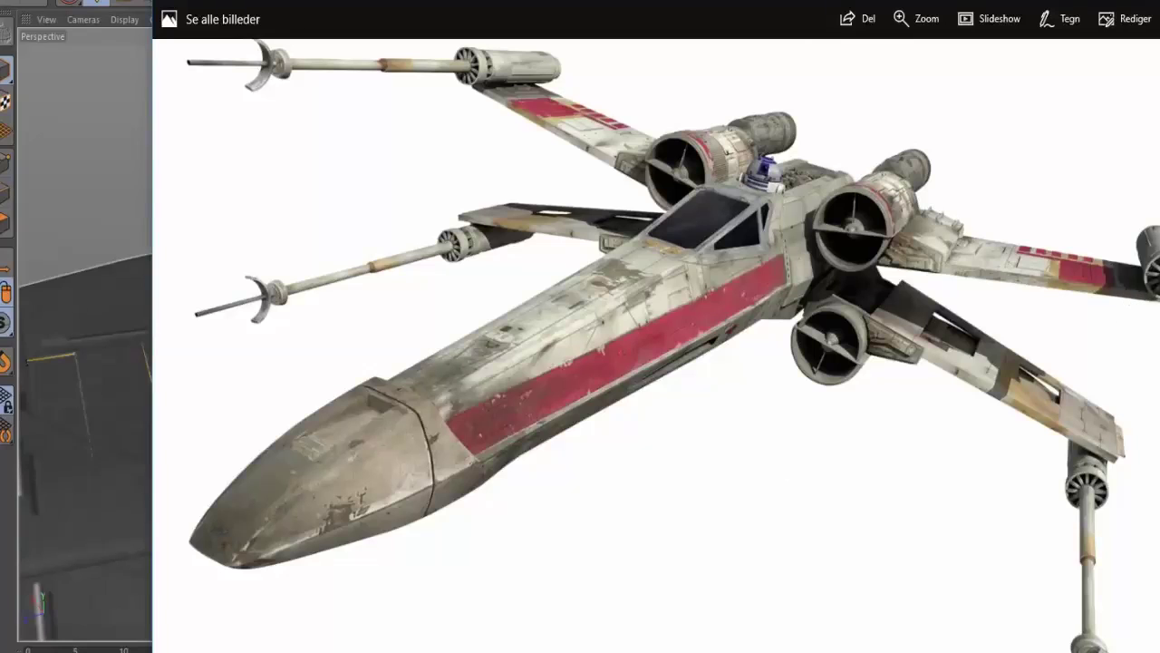
pyautogui.press('Right')
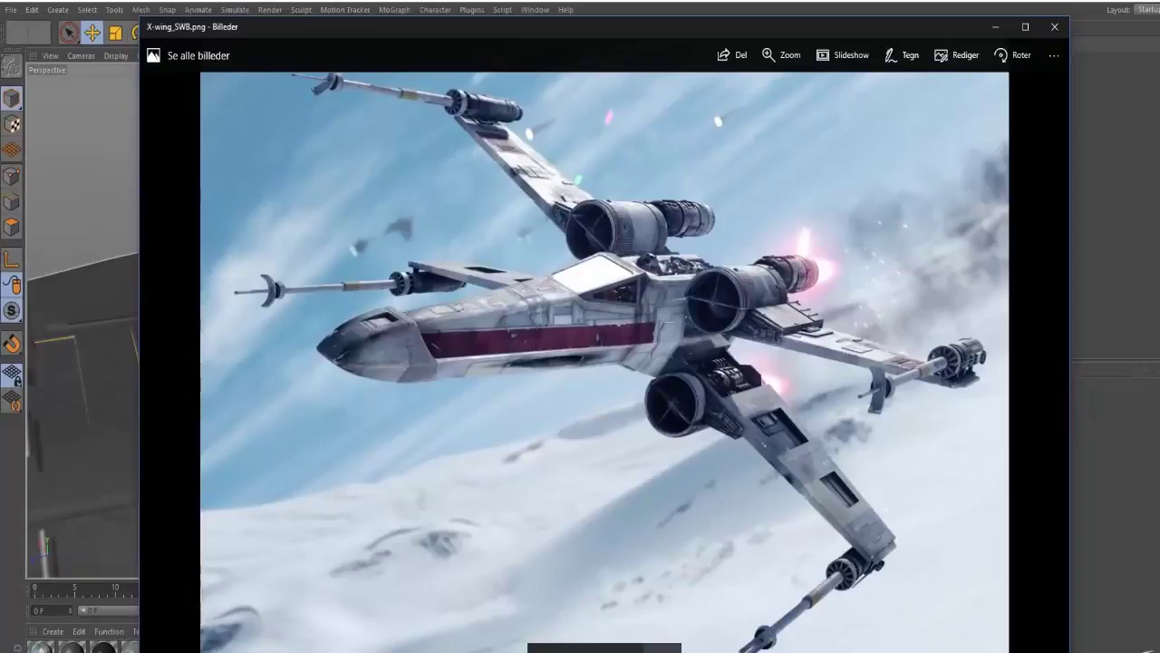
pyautogui.press('Right')
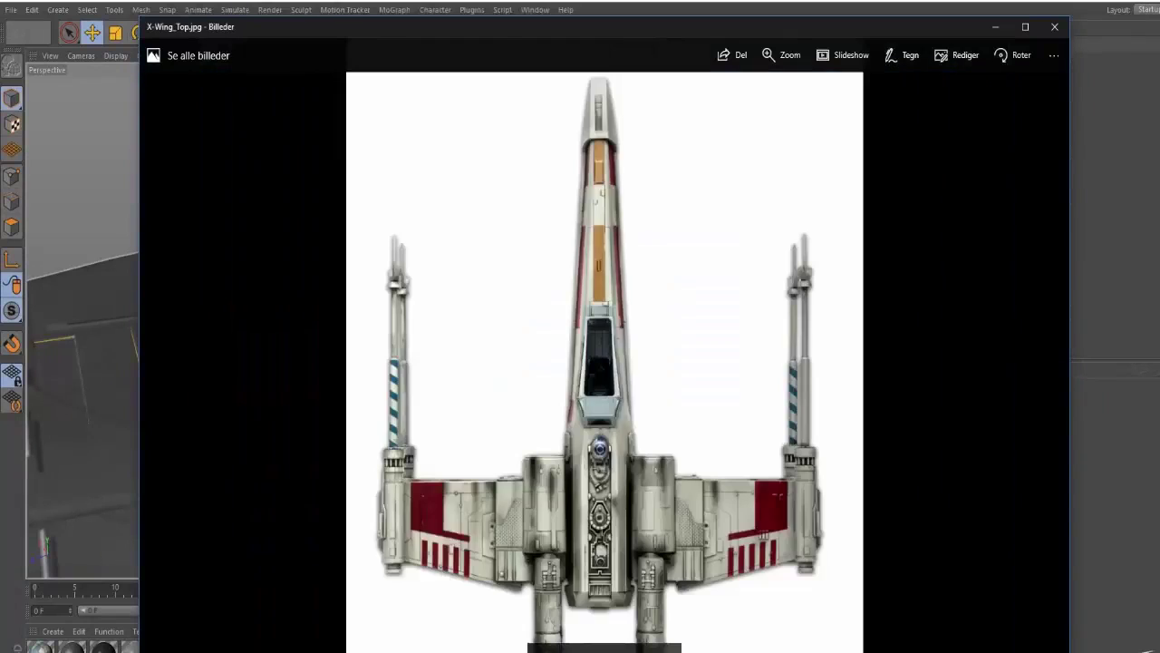
pyautogui.press('Right')
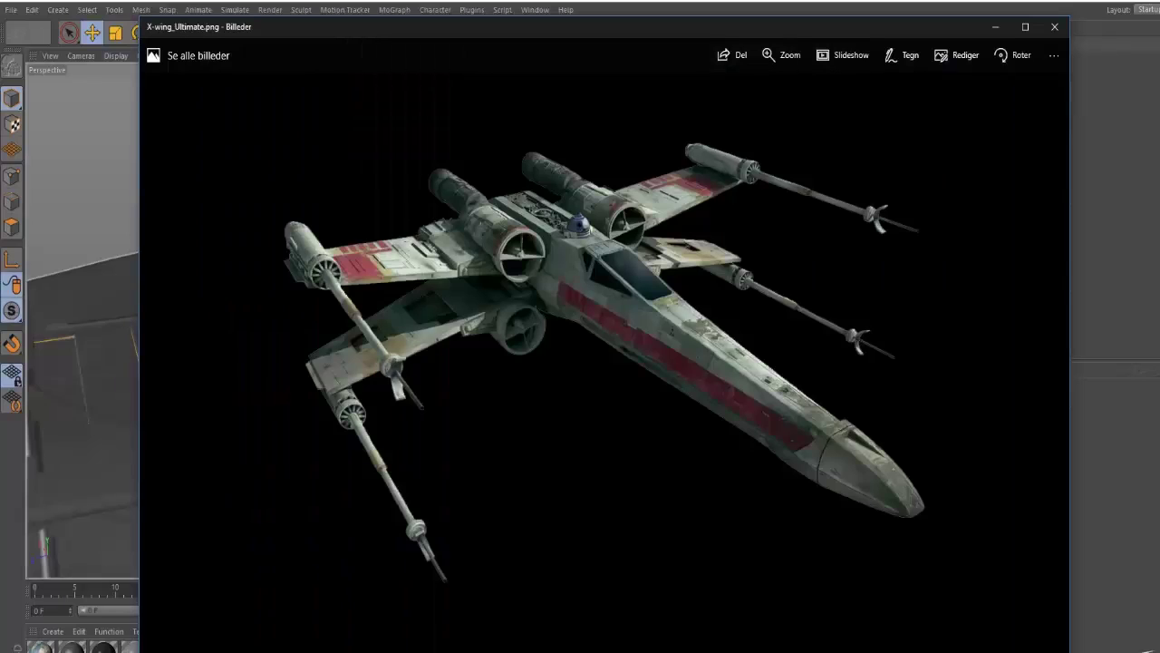
pyautogui.click(997, 26)
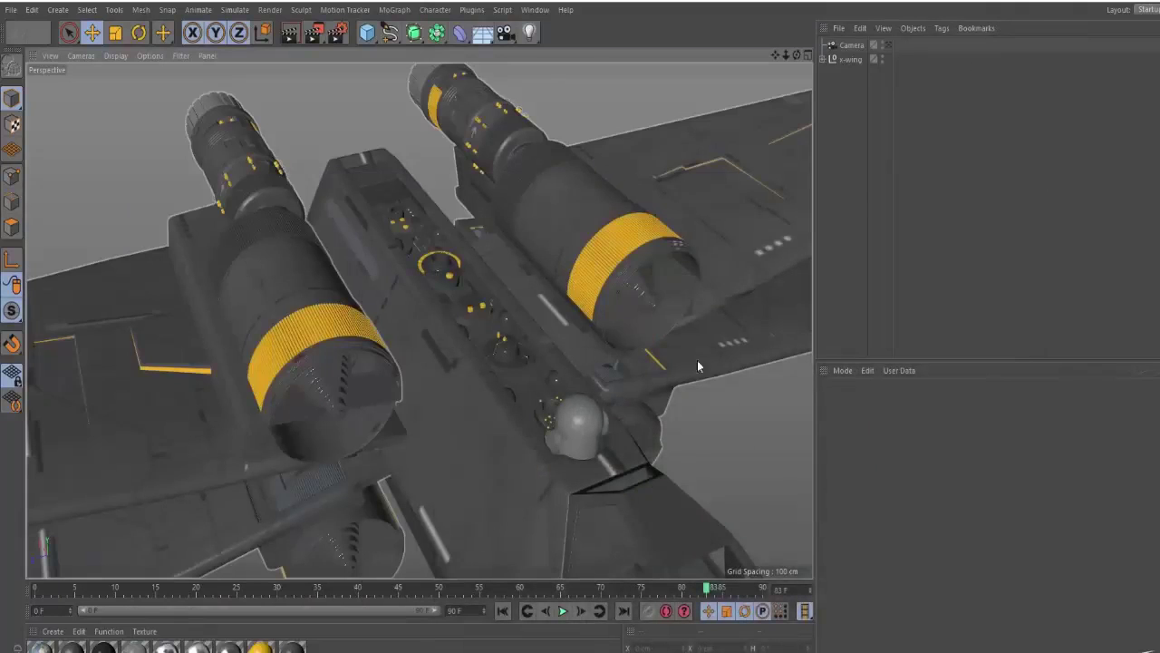
# Switch to the x-wing tutorial.c4d project and inspect the wing tips where the guns are missing.
pyautogui.keyDown('alt'); pyautogui.moveTo(697, 360); pyautogui.dragTo(515, 379); pyautogui.keyUp('alt')
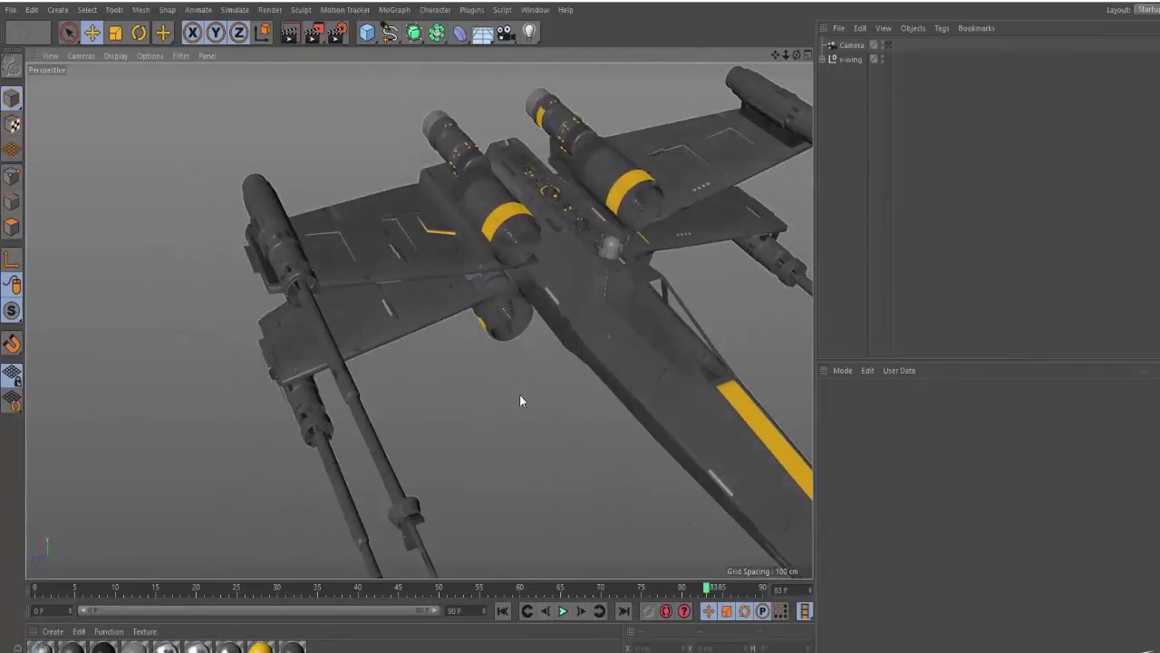
pyautogui.press('v')
pyautogui.moveTo(518, 424)
pyautogui.click(512, 455)
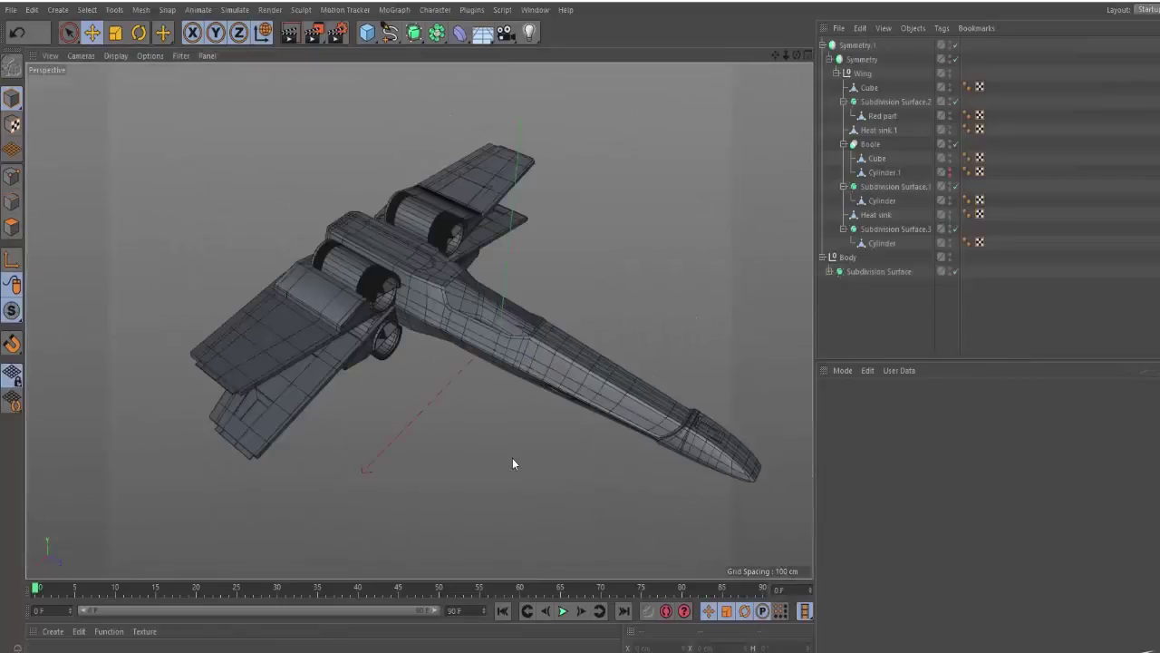
pyautogui.keyDown('alt'); pyautogui.moveTo(495, 408); pyautogui.dragTo(234, 320); pyautogui.keyUp('alt')
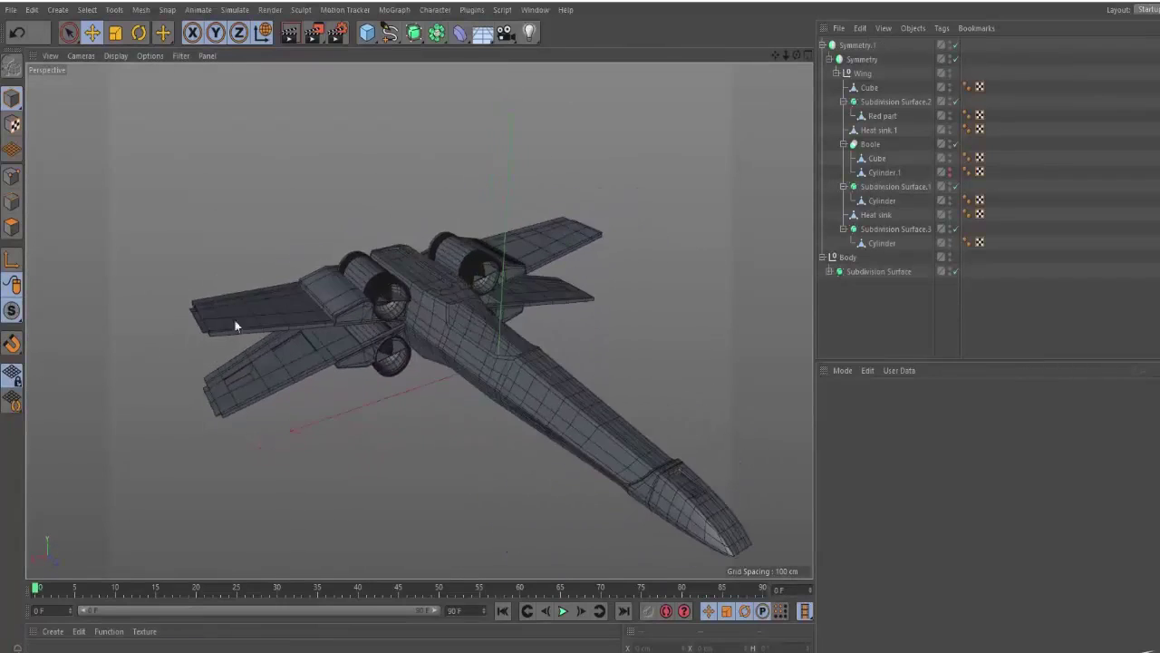
pyautogui.keyDown('alt'); pyautogui.moveTo(234, 320); pyautogui.dragTo(420, 321, button='right'); pyautogui.keyUp('alt')
pyautogui.keyDown('alt'); pyautogui.moveTo(420, 321); pyautogui.dragTo(402, 279); pyautogui.keyUp('alt')
pyautogui.keyDown('alt'); pyautogui.moveTo(339, 303); pyautogui.dragTo(264, 270); pyautogui.keyUp('alt')
pyautogui.scroll(-5, 264, 276)
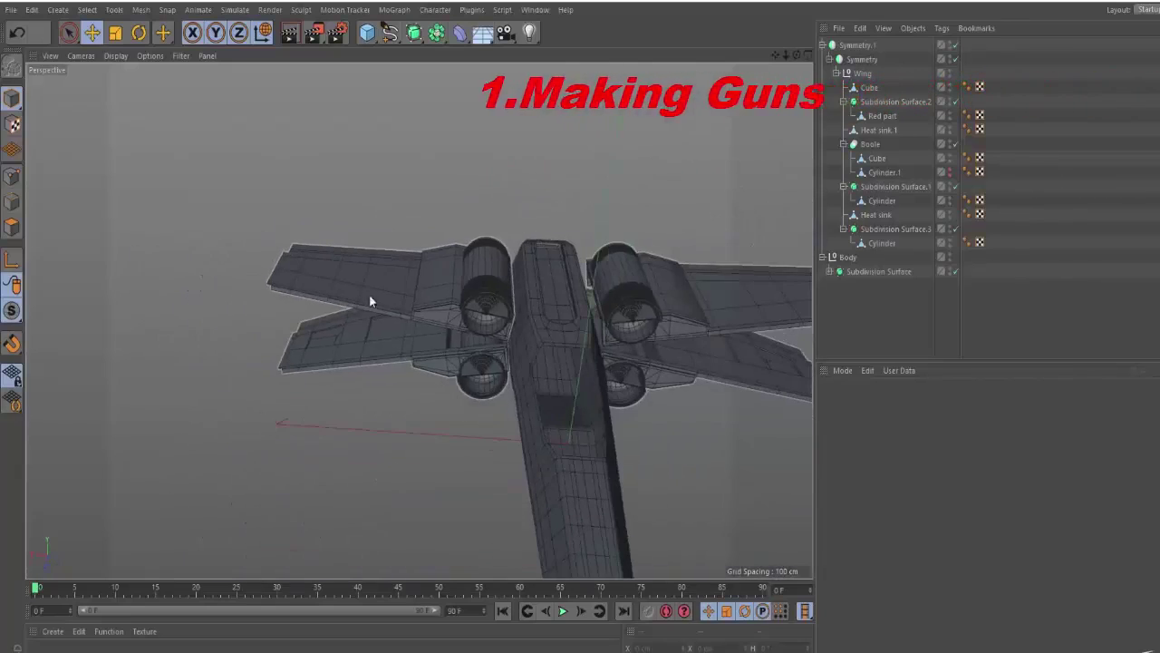
pyautogui.keyDown('alt'); pyautogui.moveTo(369, 300); pyautogui.dragTo(237, 305, button='middle'); pyautogui.keyUp('alt')
# Browse the X-wing reference images in the picture viewer to study the wing-tip guns, then return to the 3D scene.
pyautogui.hotkey('alt', 'Tab')
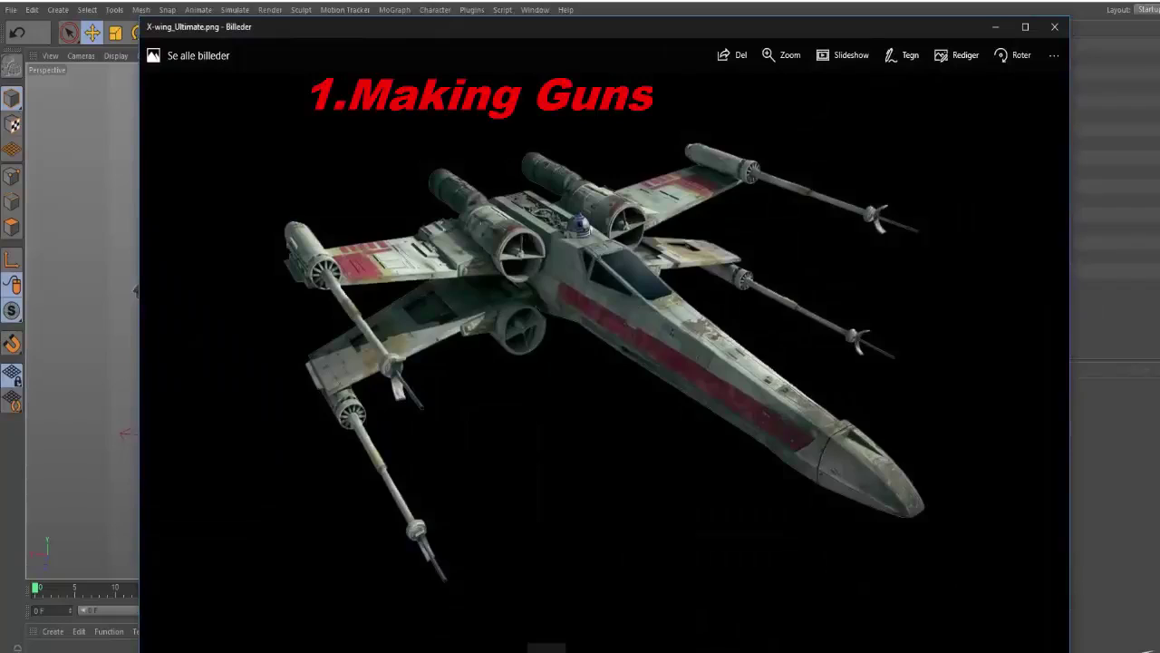
pyautogui.press('Right')
pyautogui.press('Right')
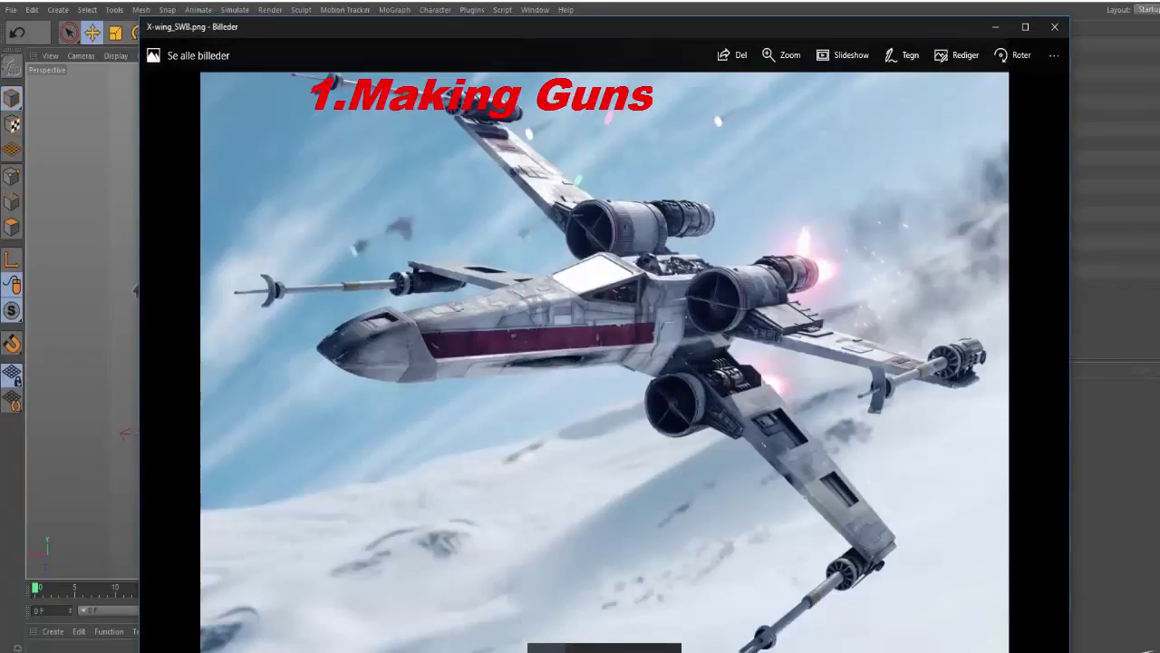
pyautogui.press('Right')
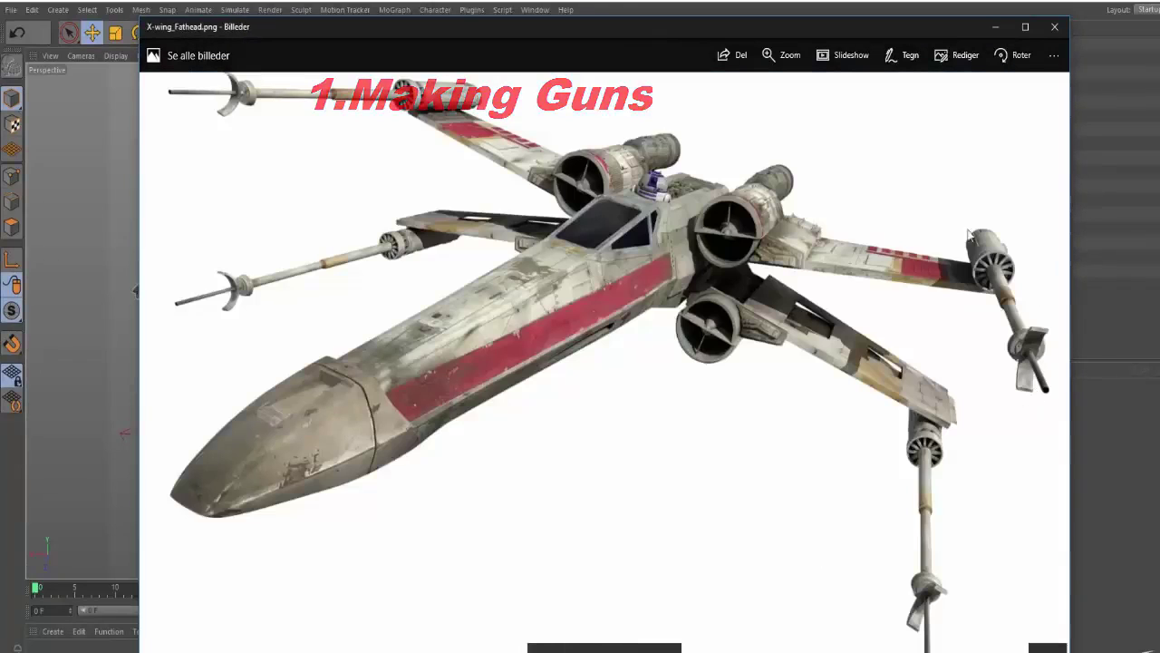
pyautogui.press('Right')
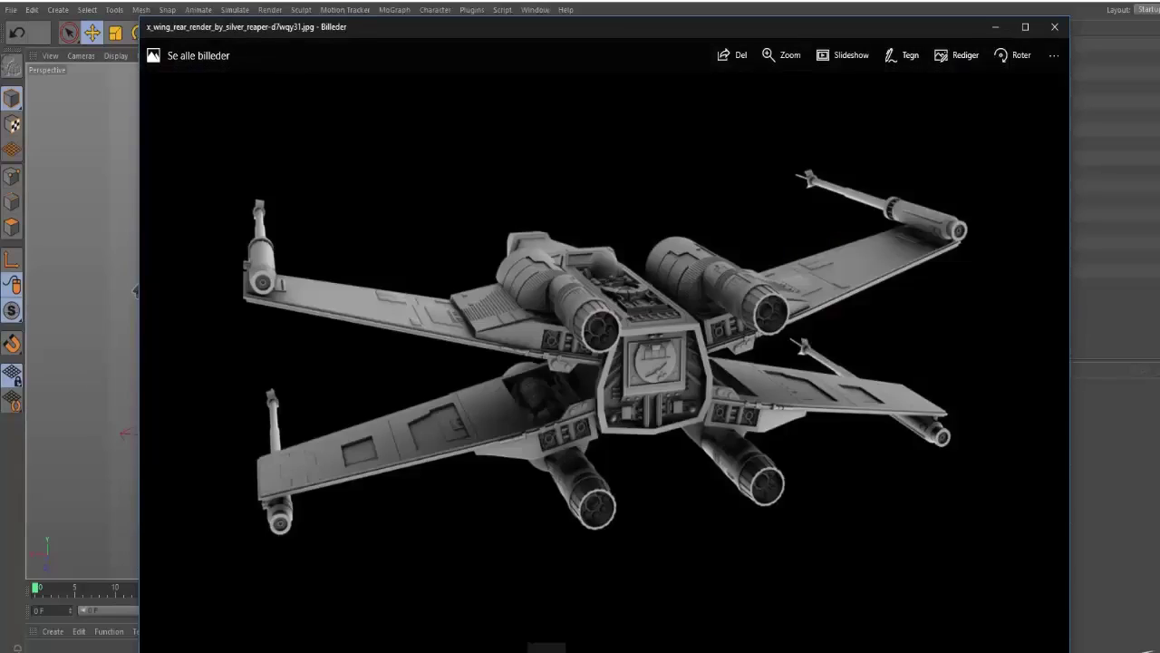
pyautogui.press('Right')
pyautogui.press('Right')
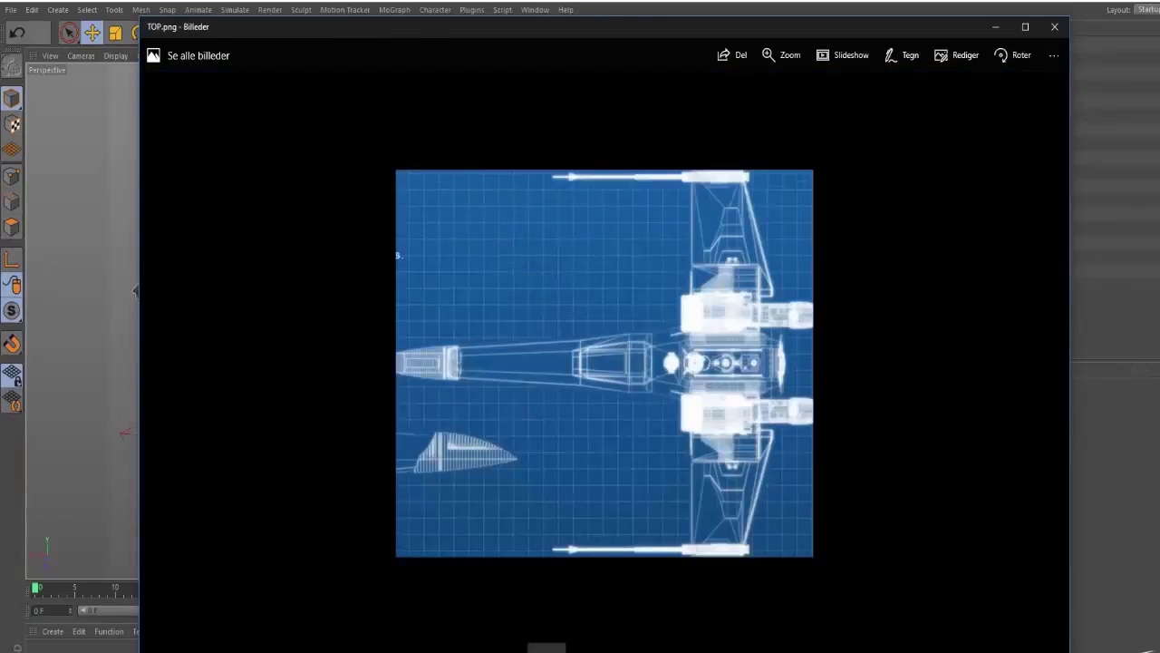
pyautogui.press('Right')
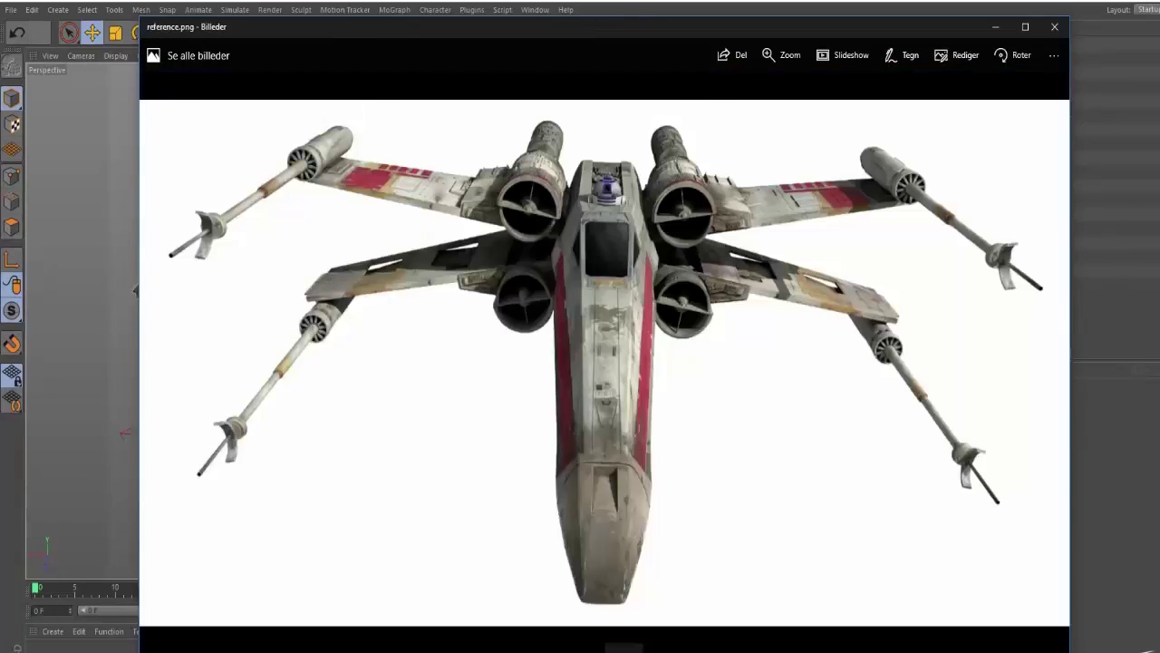
pyautogui.press('Left')
pyautogui.press('Left')
pyautogui.press('Left')
pyautogui.press('Left')
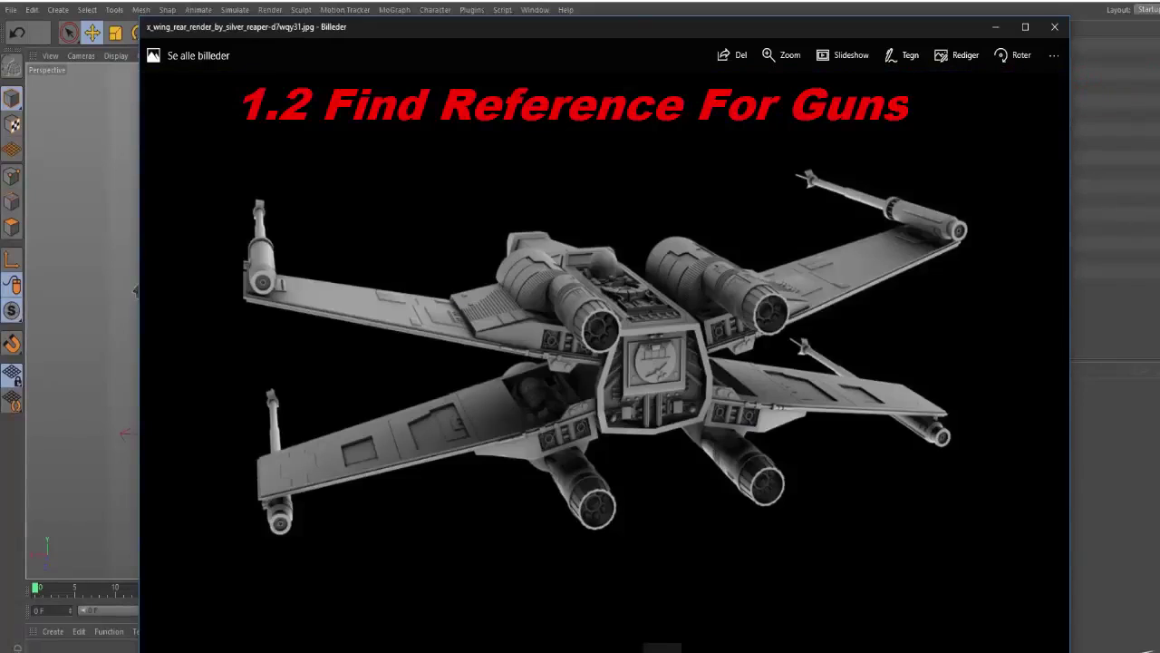
pyautogui.press('Right')
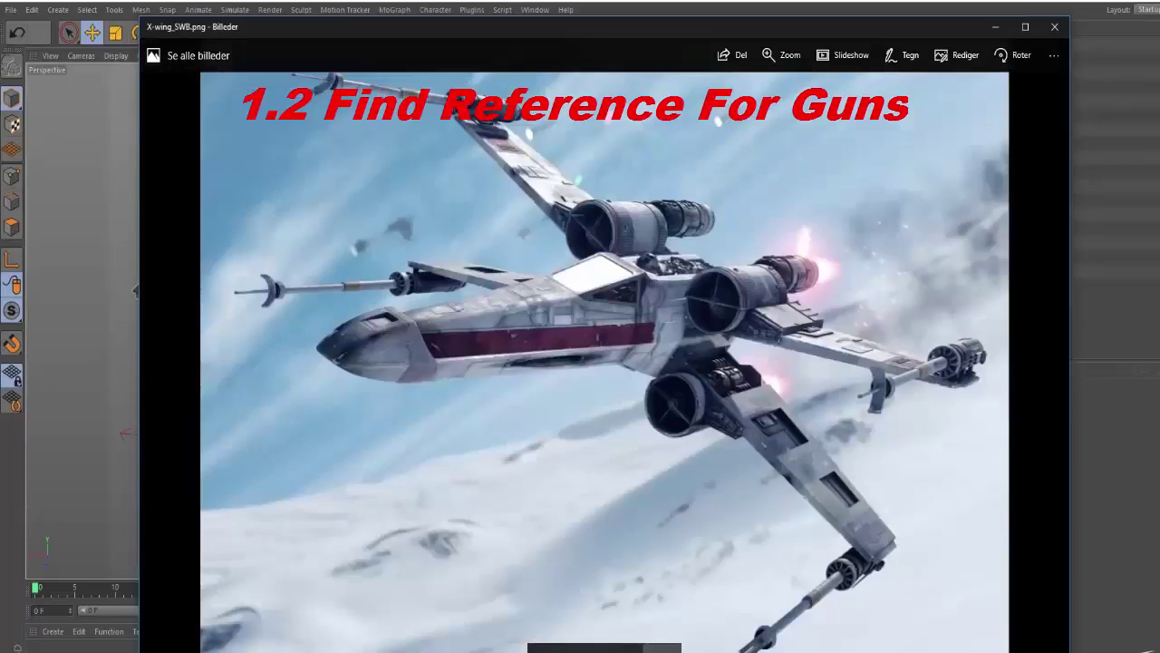
pyautogui.press('Right')
pyautogui.press('Left')
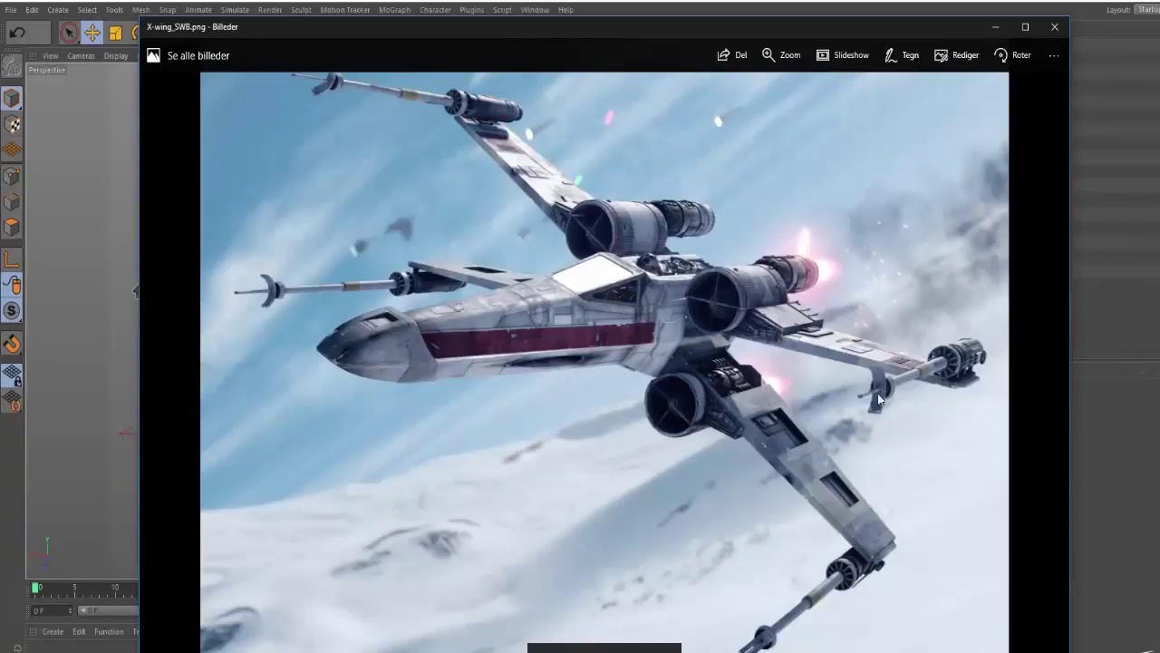
pyautogui.click(995, 26)
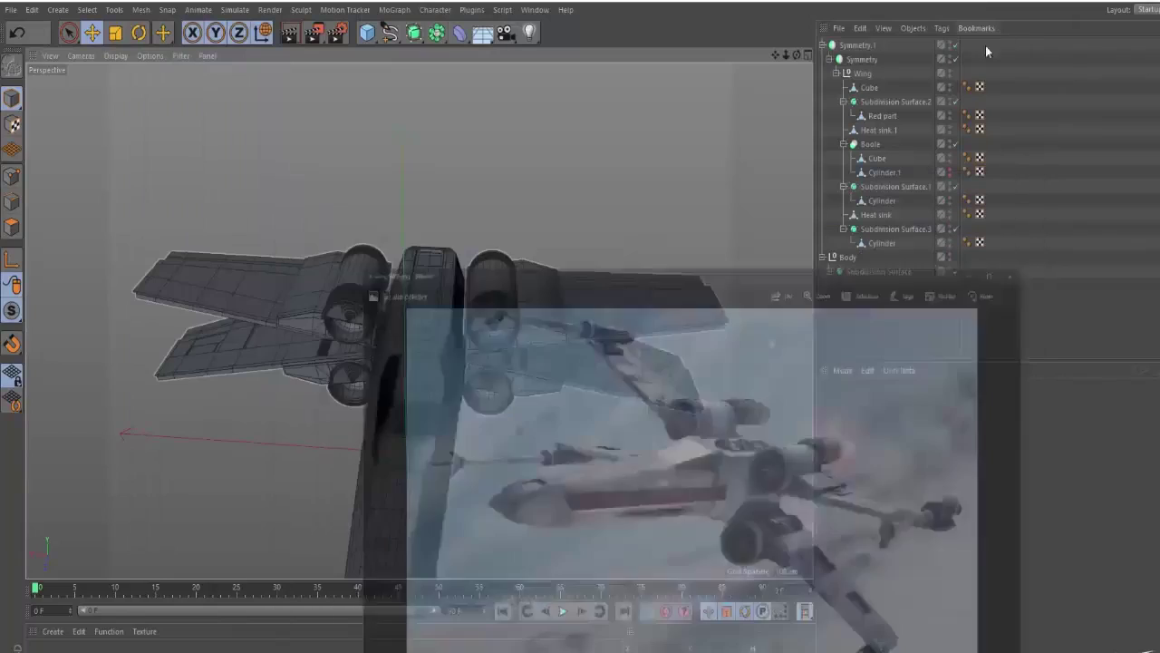
# Add a cylinder primitive and rotate it to lie lengthwise along the fuselage direction.
pyautogui.keyDown('alt'); pyautogui.moveTo(596, 354); pyautogui.dragTo(625, 290); pyautogui.keyUp('alt')
pyautogui.click(367, 33)
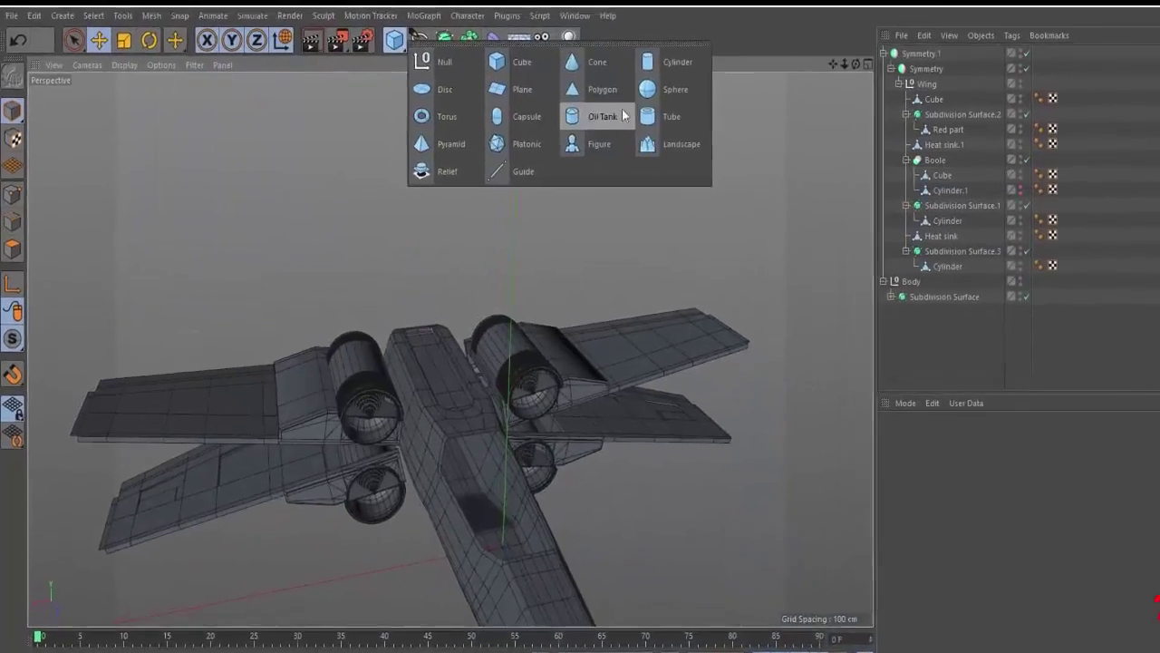
pyautogui.click(621, 56)
pyautogui.scroll(-5, 507, 245)
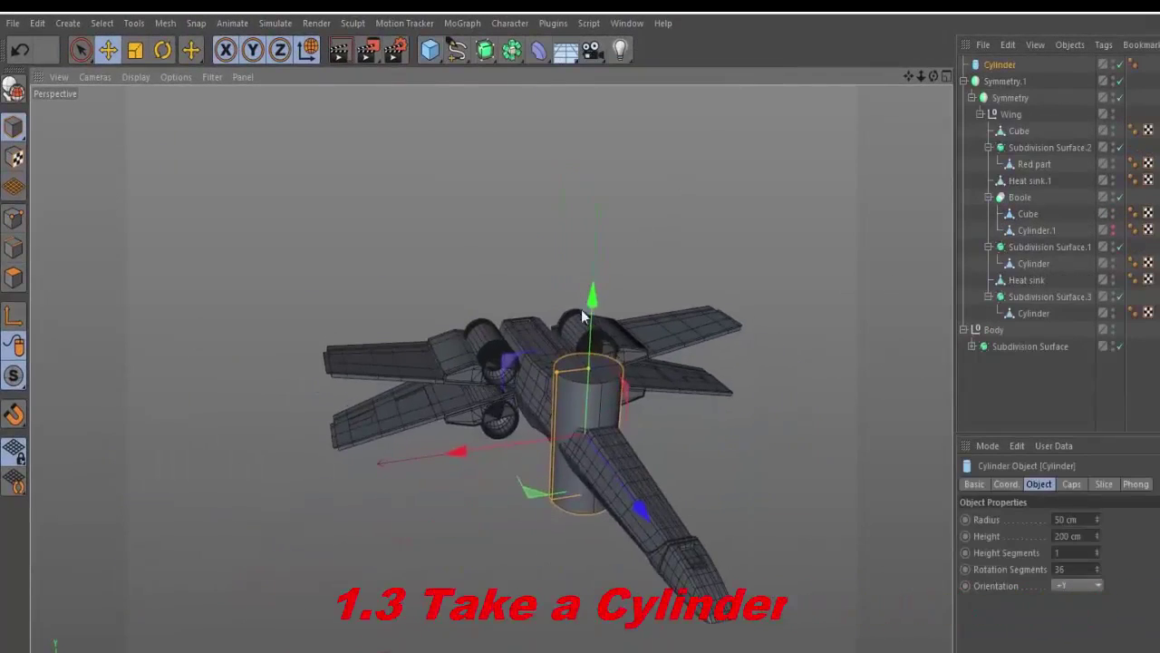
pyautogui.press('r')
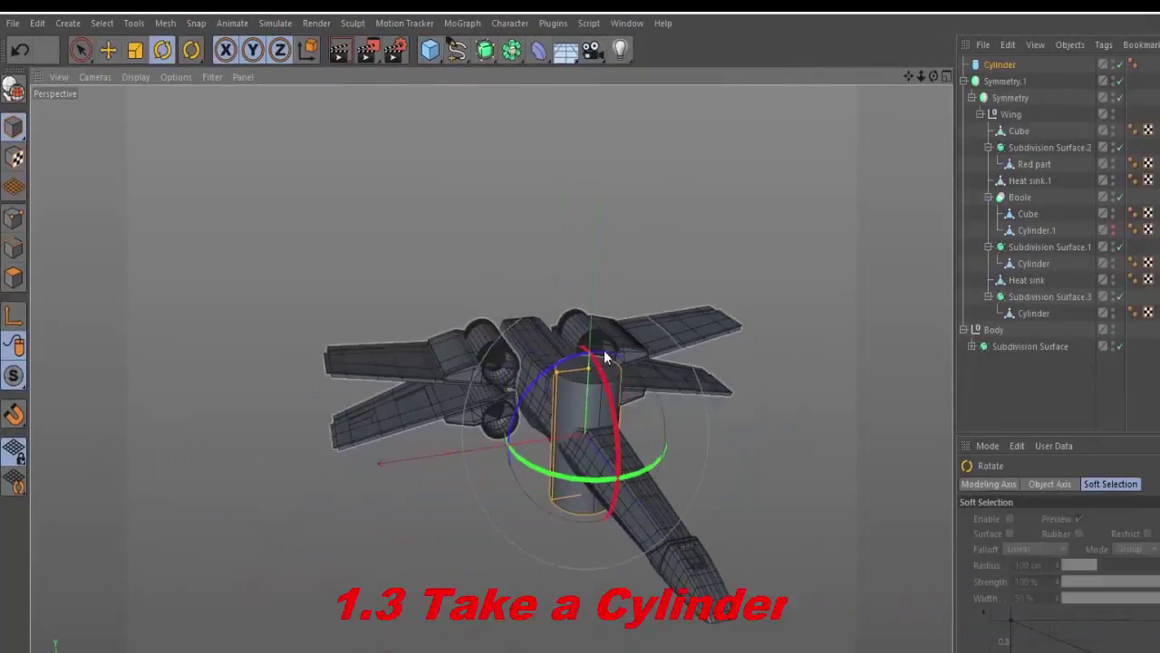
pyautogui.moveTo(604, 357); pyautogui.dragTo(623, 524)
# Move the cylinder out beyond the upper wing tip on the negative X side and display full wireframe lines in the viewport.
pyautogui.press('e')
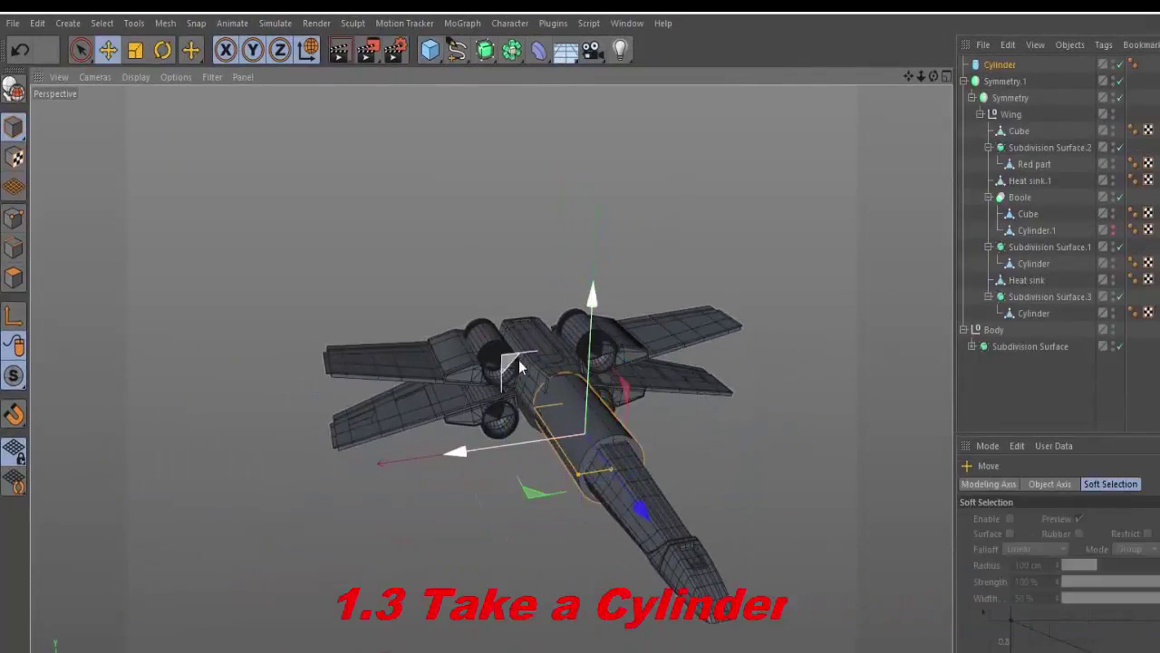
pyautogui.moveTo(521, 363); pyautogui.dragTo(714, 193)
pyautogui.keyDown('alt'); pyautogui.moveTo(761, 242); pyautogui.dragTo(640, 268, button='middle'); pyautogui.keyUp('alt')
pyautogui.scroll(4, 640, 268)
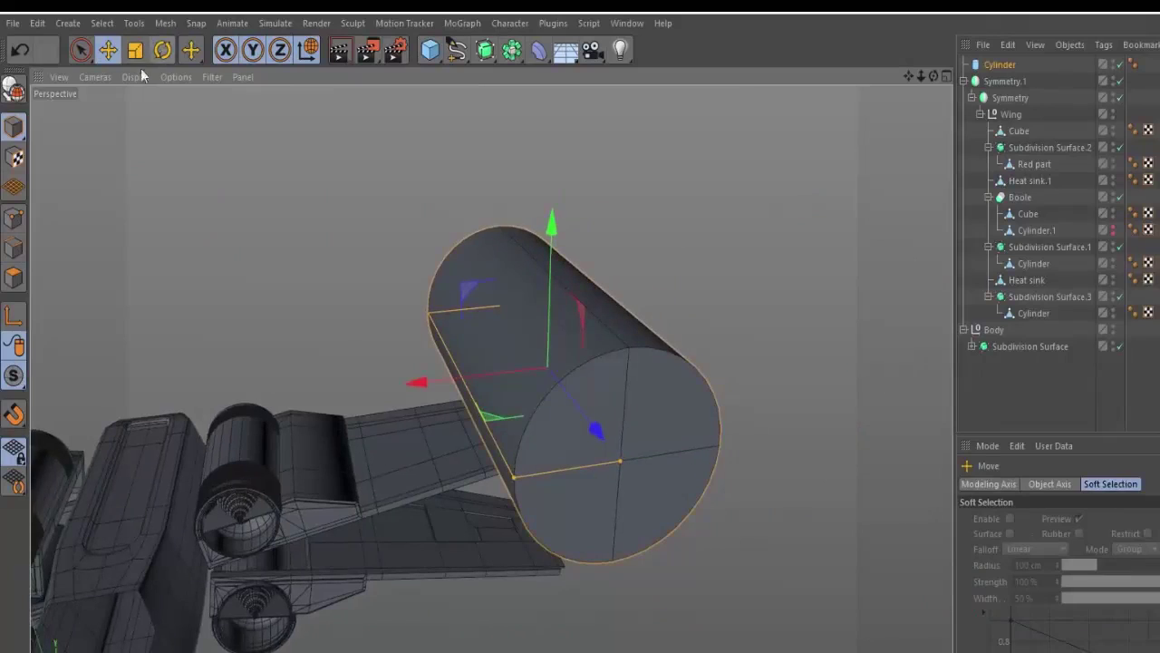
pyautogui.click(135, 77)
pyautogui.click(193, 240)
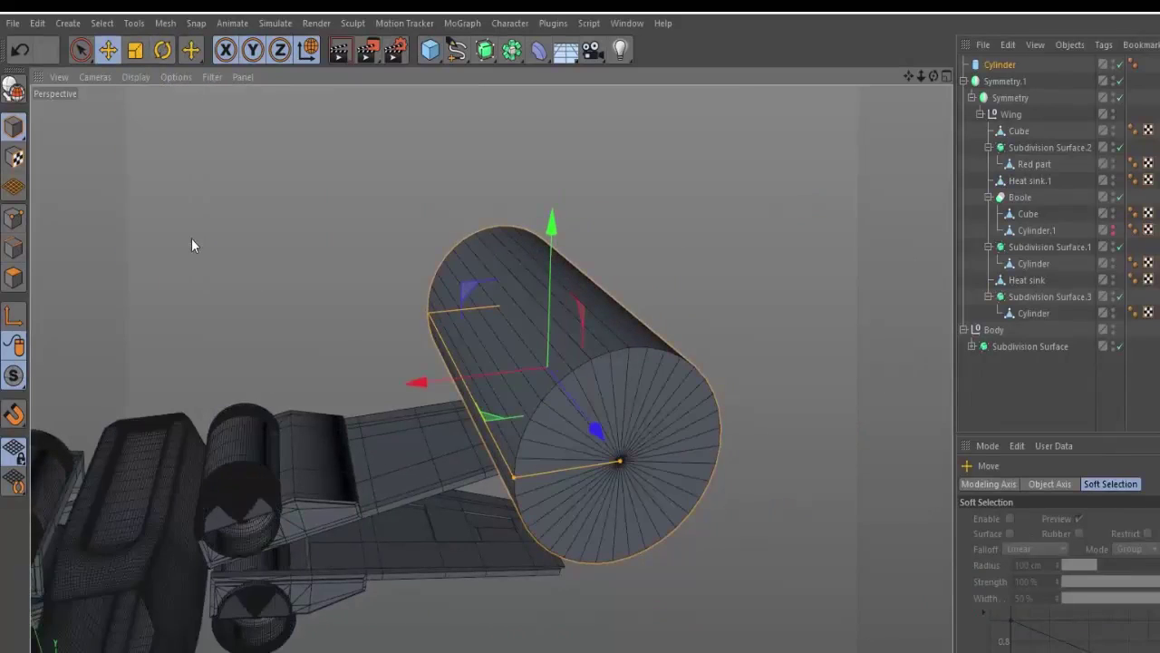
# Set the new cylinder's rotation segments to 16.
pyautogui.keyDown('alt'); pyautogui.moveTo(547, 429); pyautogui.dragTo(575, 414); pyautogui.keyUp('alt')
pyautogui.keyDown('alt'); pyautogui.moveTo(575, 415); pyautogui.dragTo(723, 384, button='middle'); pyautogui.keyUp('alt')
pyautogui.scroll(-1, 743, 375)
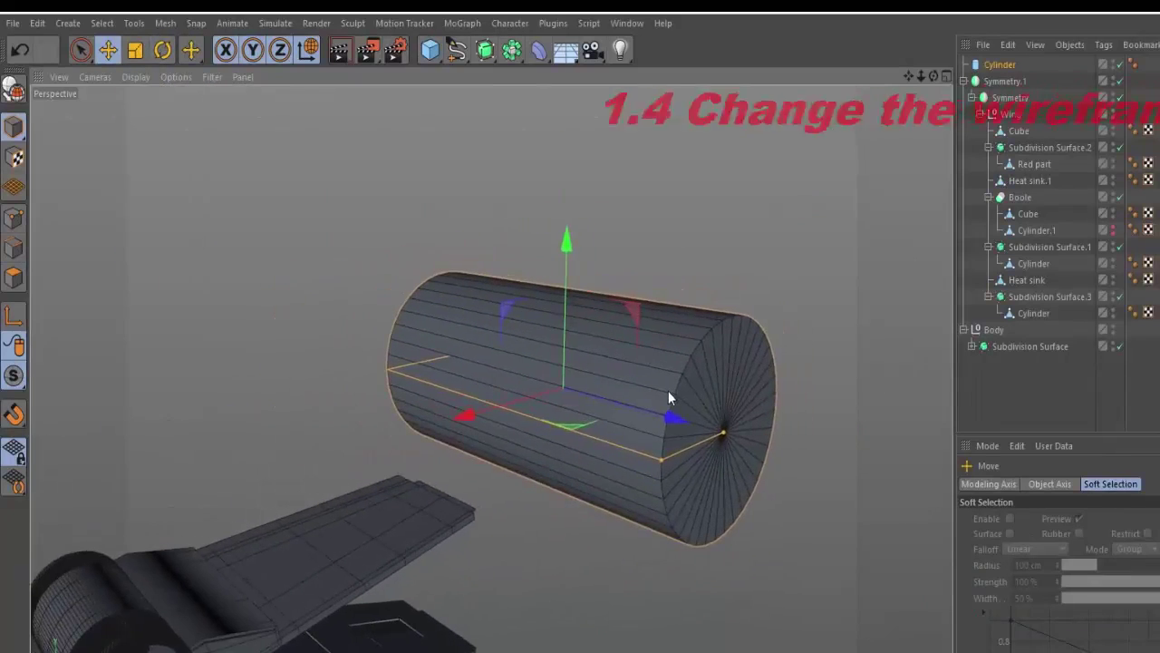
pyautogui.click(1002, 65)
pyautogui.click(1061, 519)
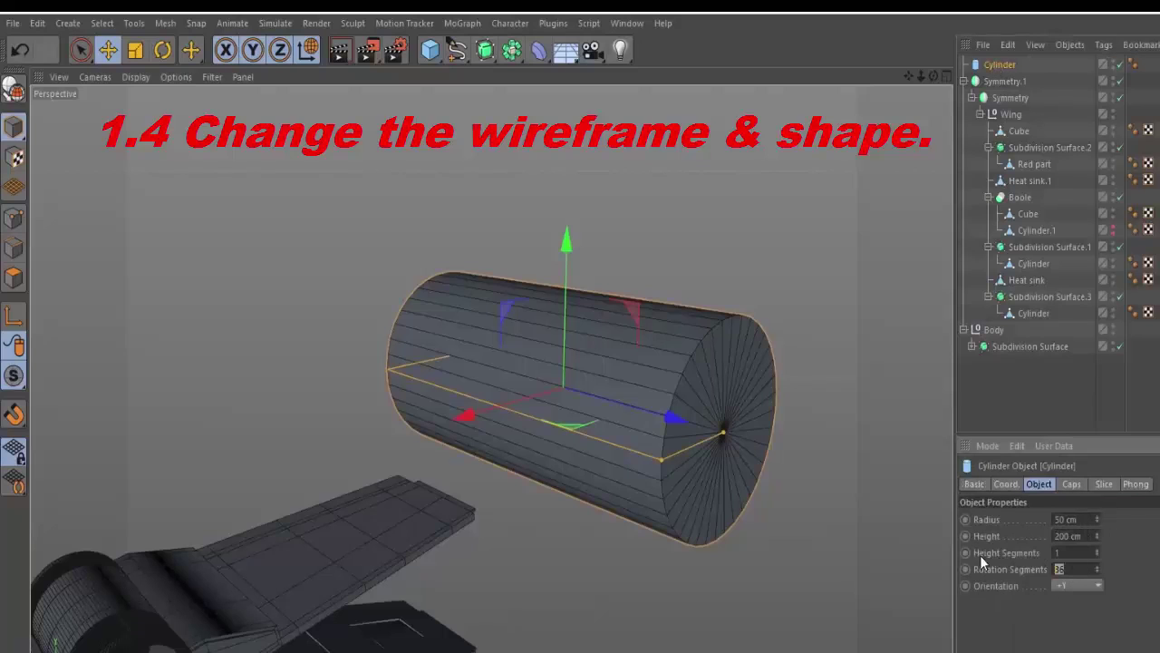
pyautogui.write('18')
pyautogui.press('Return')
pyautogui.hotkey('alt', 'Tab')
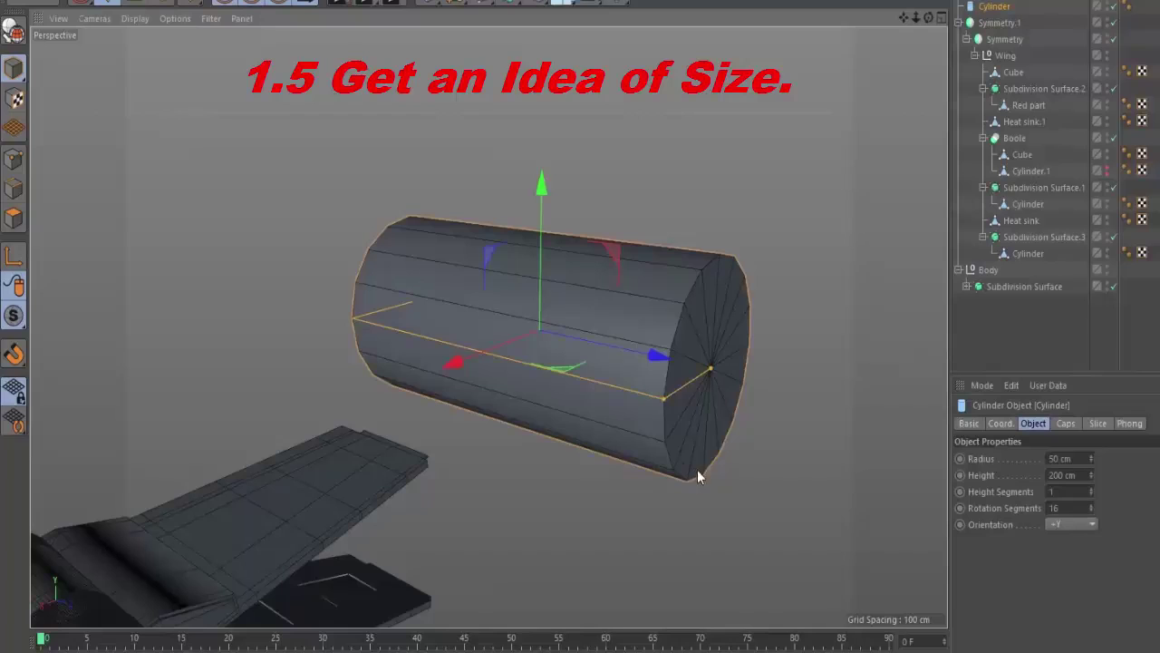
# In the top view, move the cylinder over the gun body shown on the blueprint at the negative X wing tip.
pyautogui.keyDown('alt'); pyautogui.moveTo(600, 320); pyautogui.dragTo(482, 388); pyautogui.keyUp('alt')
pyautogui.middleClick(481, 388)
pyautogui.middleClick(651, 222)
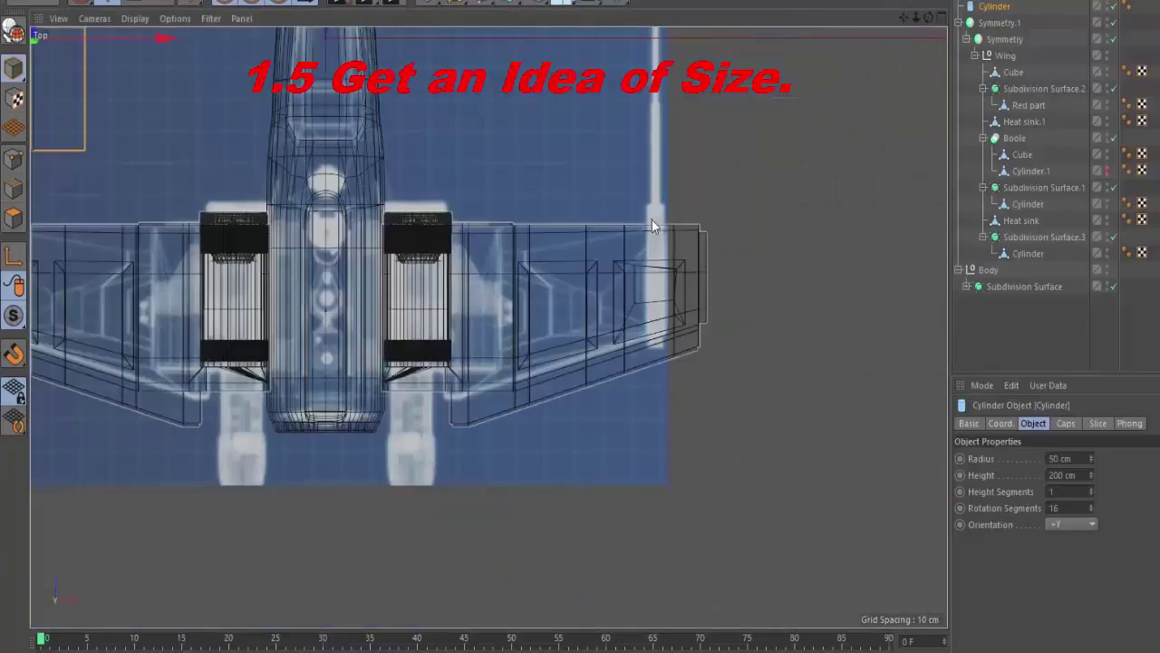
pyautogui.keyDown('alt'); pyautogui.moveTo(516, 272); pyautogui.dragTo(386, 214, button='right'); pyautogui.keyUp('alt')
pyautogui.keyDown('alt'); pyautogui.moveTo(386, 214); pyautogui.dragTo(535, 281, button='middle'); pyautogui.keyUp('alt')
pyautogui.moveTo(535, 149); pyautogui.dragTo(519, 262)
pyautogui.scroll(5, 431, 381)
pyautogui.scroll(-1, 531, 298)
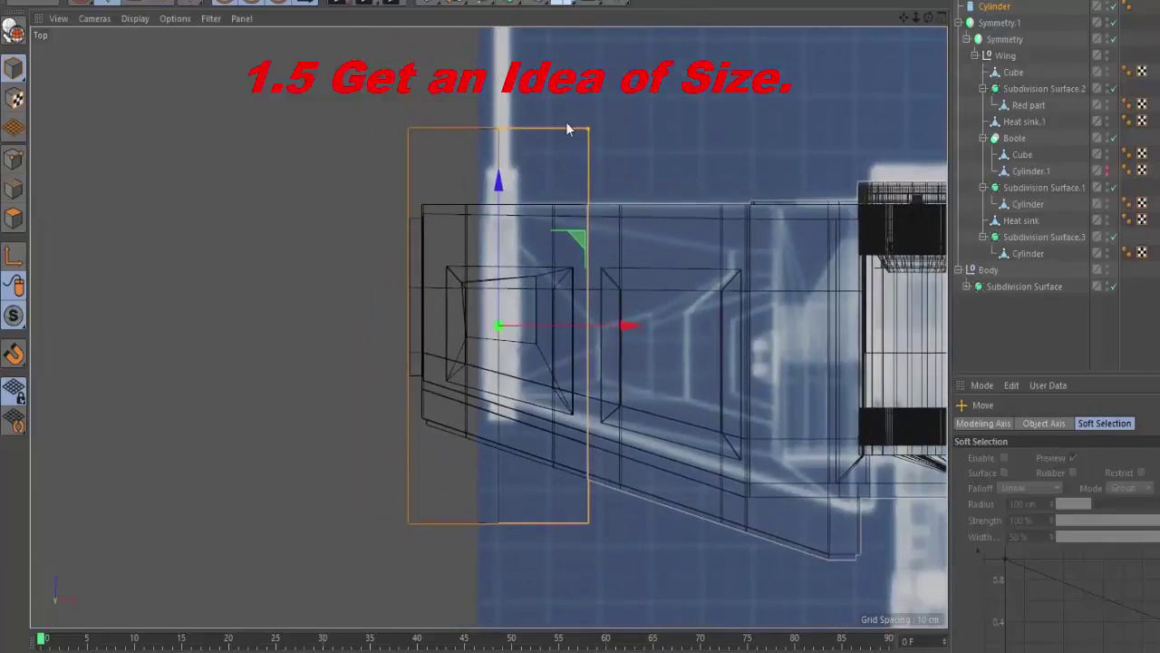
# Shrink the cylinder in the top view to roughly match the proportions of the blueprint's gun body, returning to the perspective view.
pyautogui.moveTo(585, 130); pyautogui.dragTo(542, 187)
pyautogui.middleClick(616, 167)
pyautogui.middleClick(486, 194)
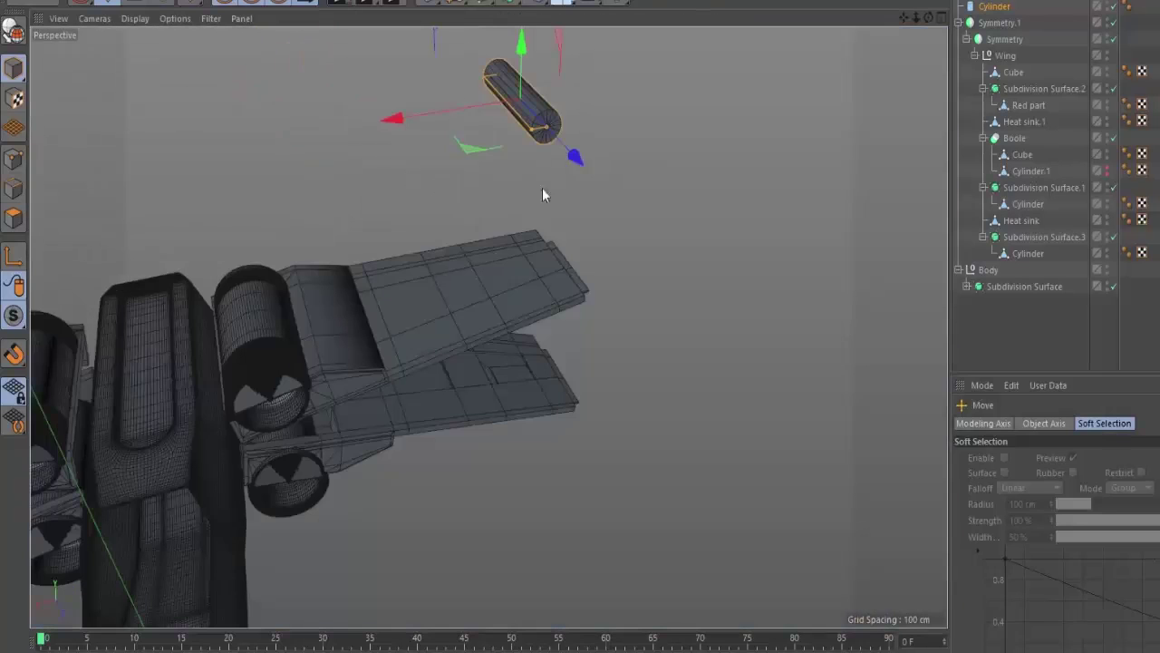
# Make the cylinder editable and optimize its points so the caps are welded to the body.
pyautogui.keyDown('alt'); pyautogui.moveTo(541, 108); pyautogui.dragTo(675, 73, button='right'); pyautogui.keyUp('alt')
pyautogui.keyDown('alt'); pyautogui.moveTo(674, 80); pyautogui.dragTo(660, 341); pyautogui.keyUp('alt')
pyautogui.press('c')
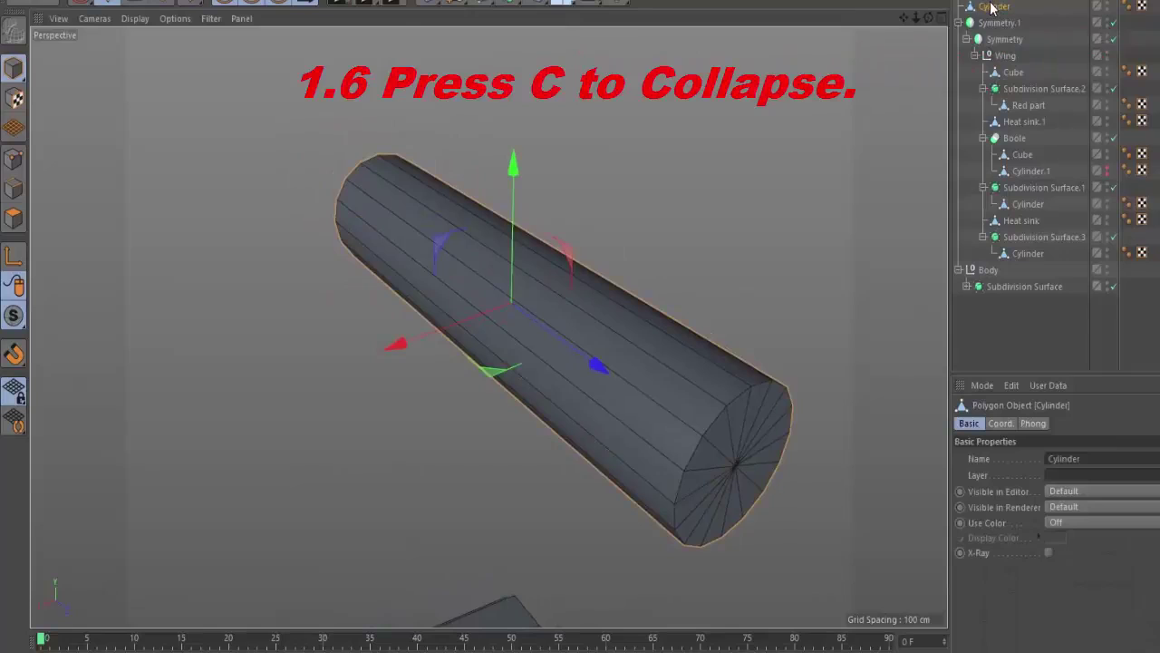
pyautogui.click(13, 156)
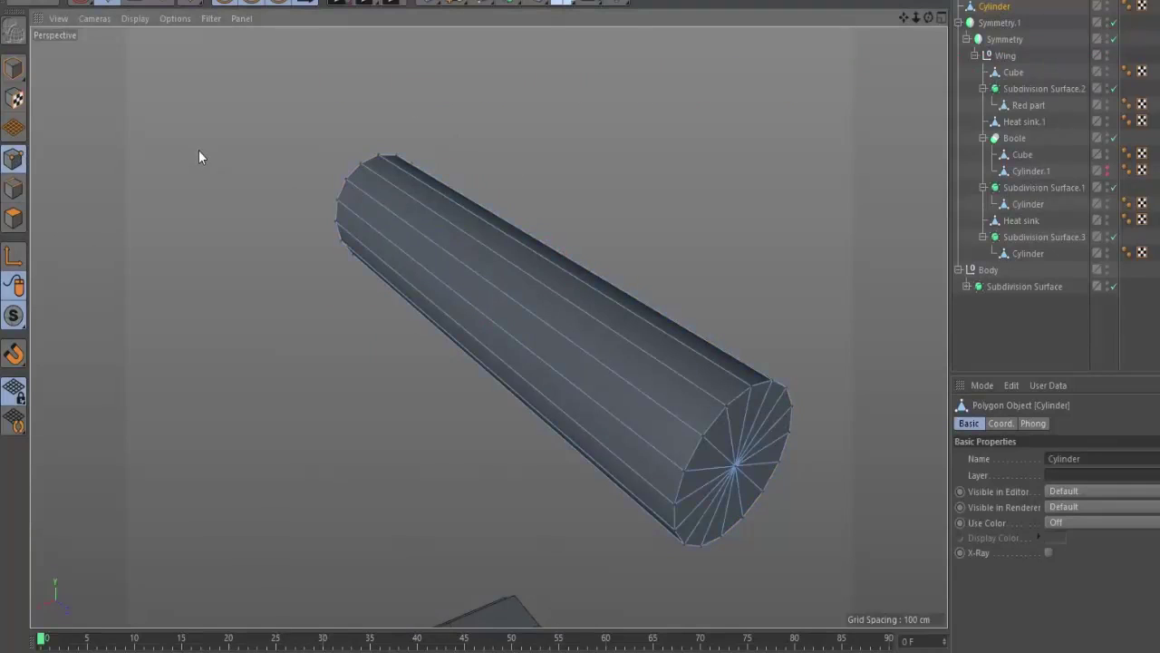
pyautogui.press('u')
pyautogui.press('o')
# Select the cap polygons at the cylinder's negative Z end and move them inward along Z by about 1 cm.
pyautogui.keyDown('alt'); pyautogui.moveTo(394, 231); pyautogui.dragTo(555, 218); pyautogui.keyUp('alt')
pyautogui.press('u')
pyautogui.press('l')
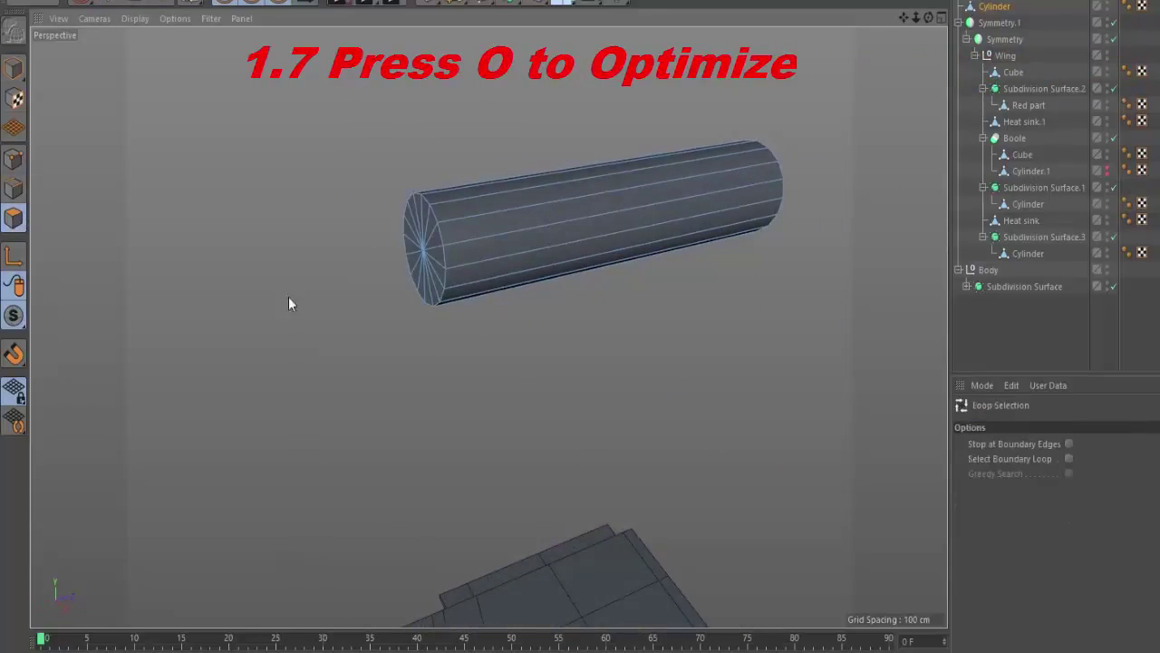
pyautogui.press('e')
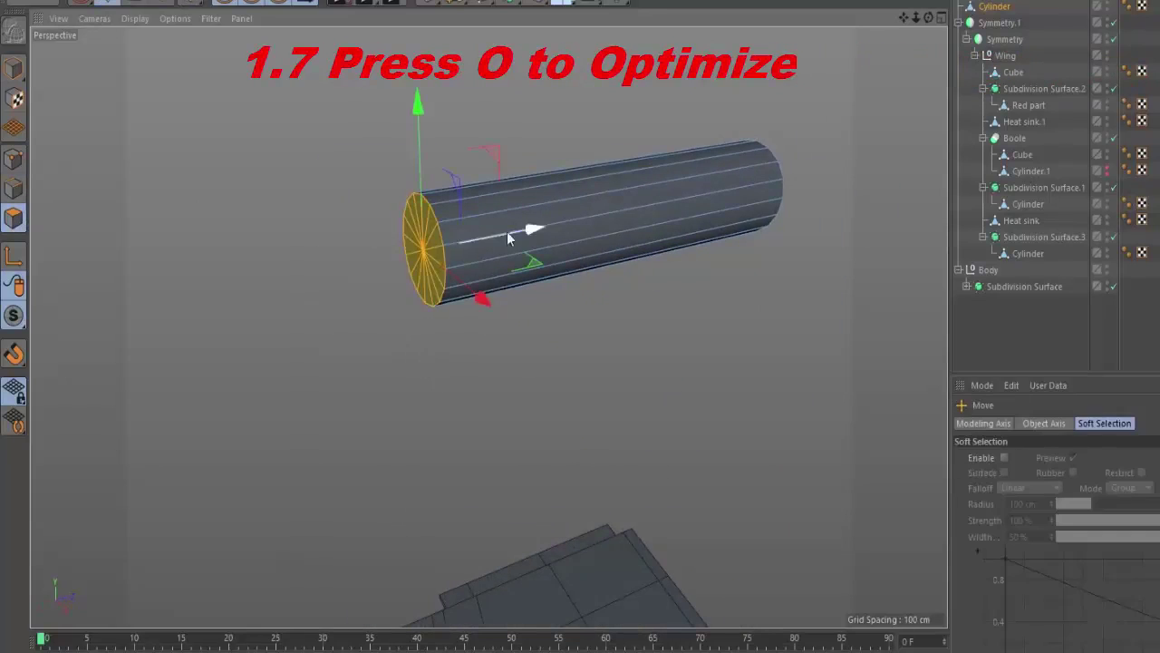
pyautogui.moveTo(507, 231); pyautogui.dragTo(562, 233)
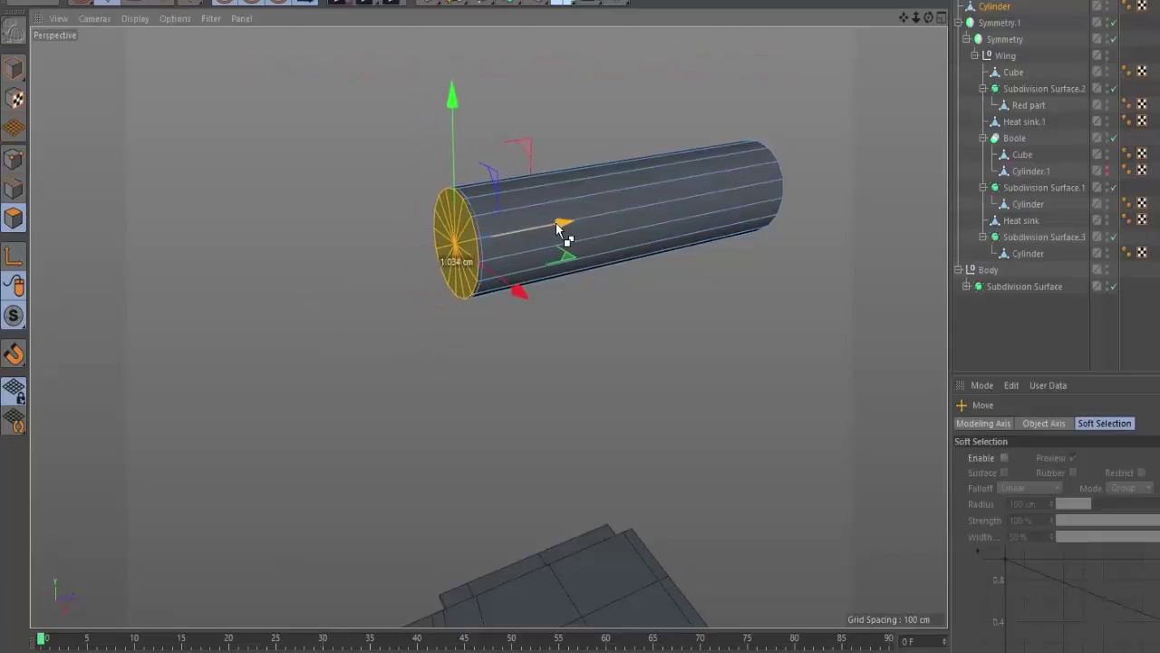
# Inset the selected end cap and extrude it outward into a short, narrower stub, comparing it with the X-wing reference image.
pyautogui.press('t')
pyautogui.moveTo(712, 350); pyautogui.dragTo(499, 340)
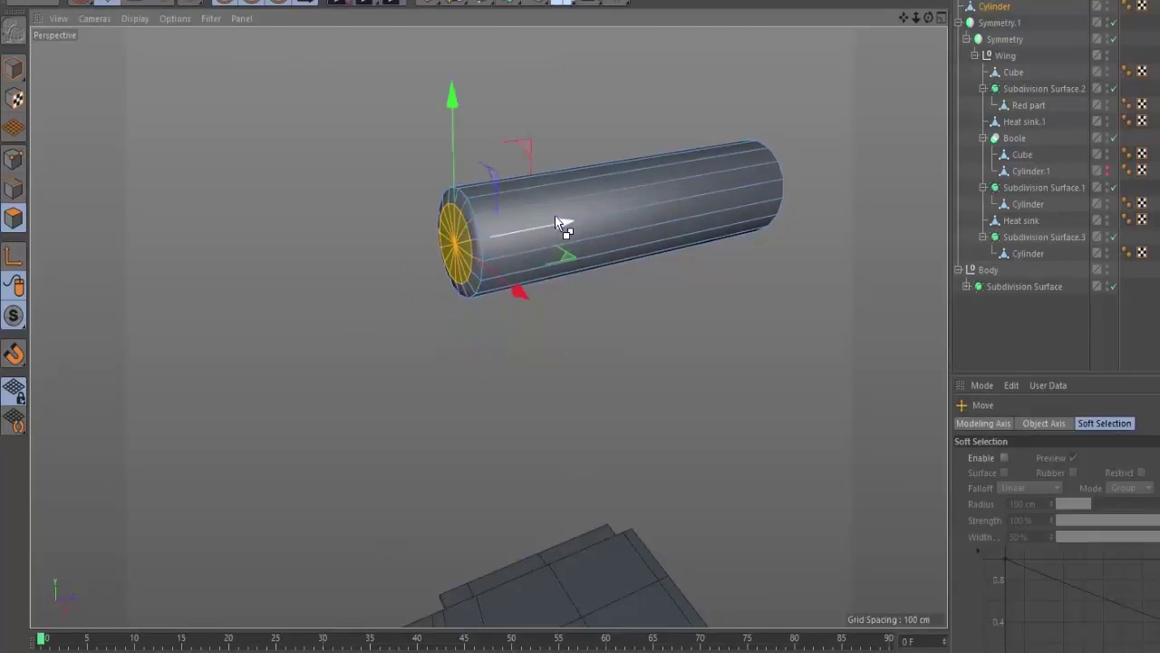
pyautogui.keyDown('ctrl'); pyautogui.moveTo(564, 225); pyautogui.dragTo(521, 233); pyautogui.keyUp('ctrl')
pyautogui.hotkey('alt', 'Tab')
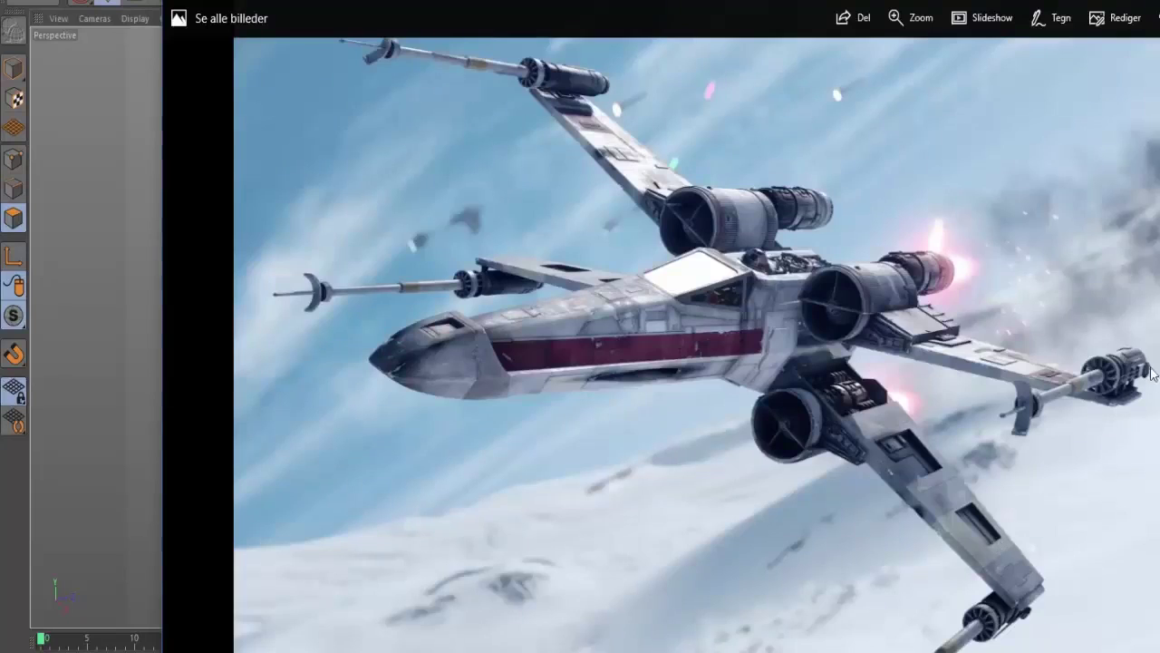
pyautogui.hotkey('alt', 'Tab')
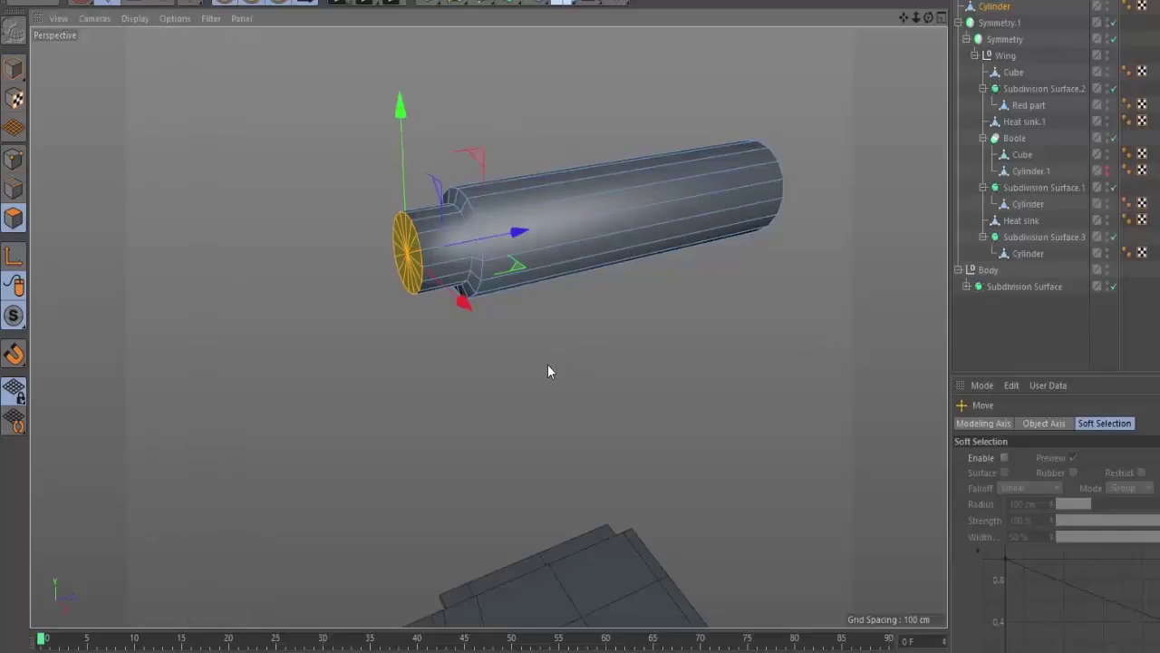
# Grow the selection over the whole stub, scale it up slightly and clear the selection.
pyautogui.press('u')
pyautogui.press('y')
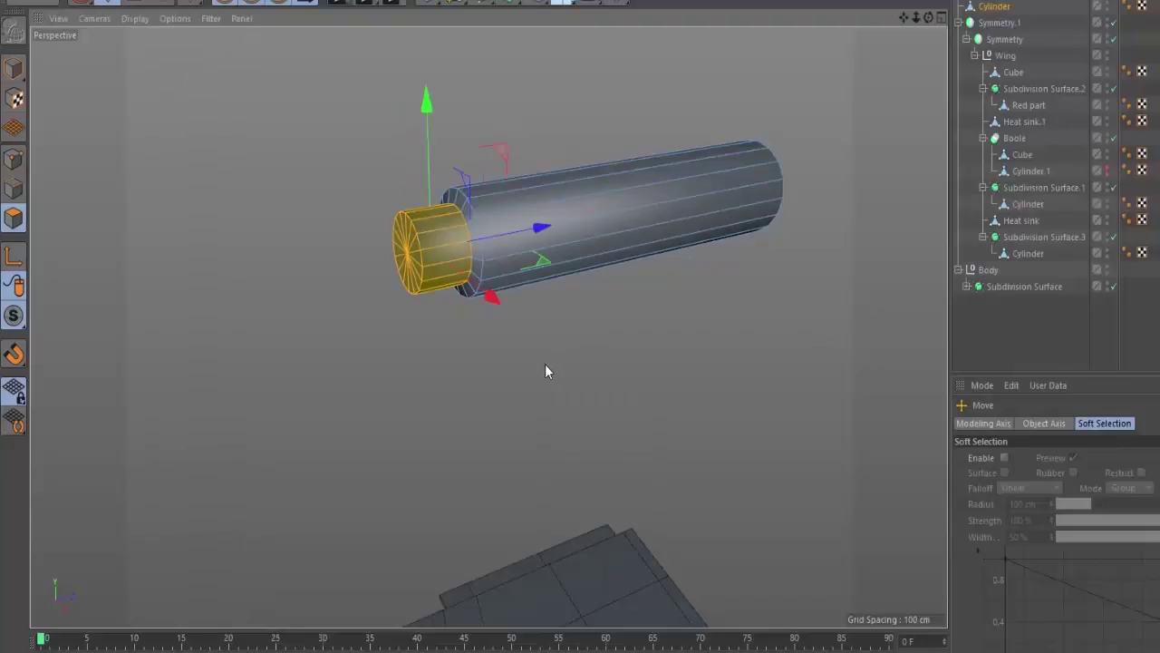
pyautogui.press('t')
pyautogui.moveTo(544, 363); pyautogui.dragTo(571, 357)
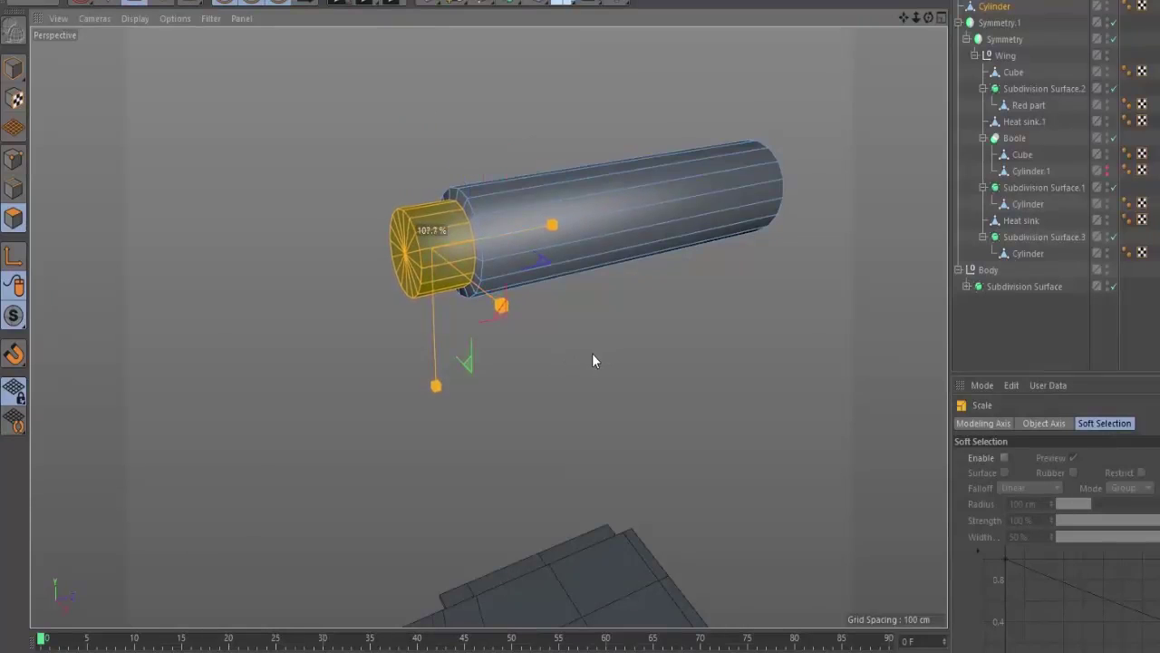
pyautogui.moveTo(592, 354); pyautogui.dragTo(583, 354)
pyautogui.press('e')
pyautogui.click(583, 354)
# Cut two edge loops around the middle of the gun body with the Knife in Loop mode.
pyautogui.keyDown('alt'); pyautogui.moveTo(436, 257); pyautogui.dragTo(490, 227, button='right'); pyautogui.keyUp('alt')
pyautogui.keyDown('alt'); pyautogui.moveTo(554, 326); pyautogui.dragTo(490, 295); pyautogui.keyUp('alt')
pyautogui.keyDown('alt'); pyautogui.moveTo(599, 273); pyautogui.dragTo(578, 290, button='right'); pyautogui.keyUp('alt')
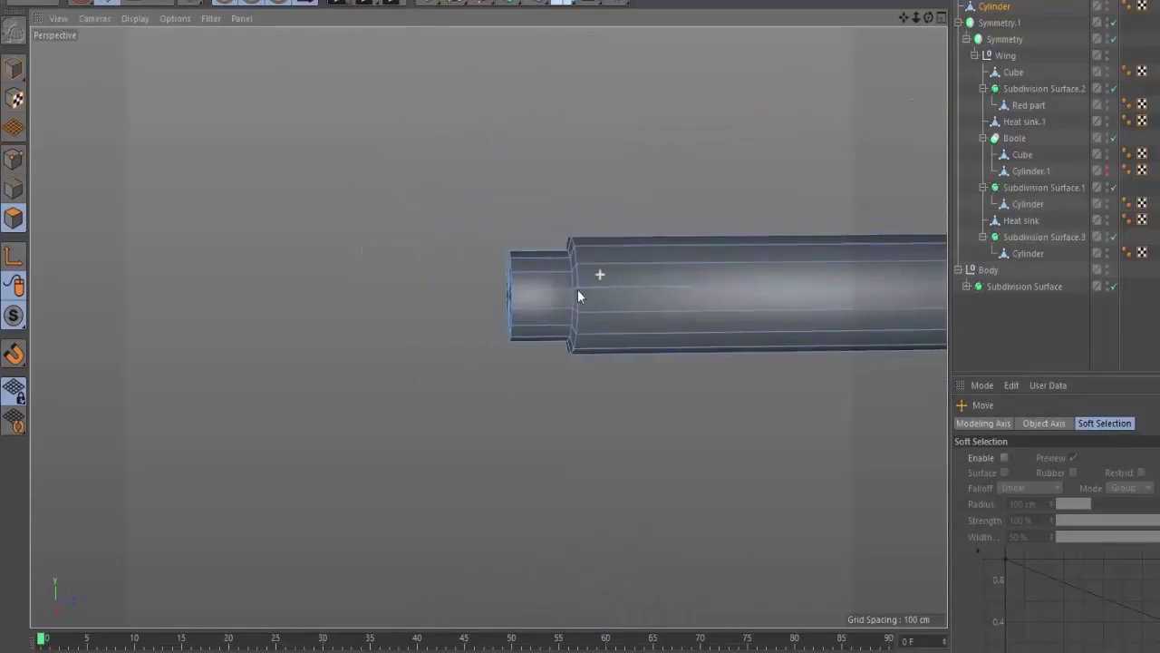
pyautogui.keyDown('alt'); pyautogui.moveTo(577, 290); pyautogui.dragTo(358, 323, button='middle'); pyautogui.keyUp('alt')
pyautogui.keyDown('alt'); pyautogui.moveTo(536, 321); pyautogui.dragTo(523, 322); pyautogui.keyUp('alt')
pyautogui.press('u')
pyautogui.press('l')
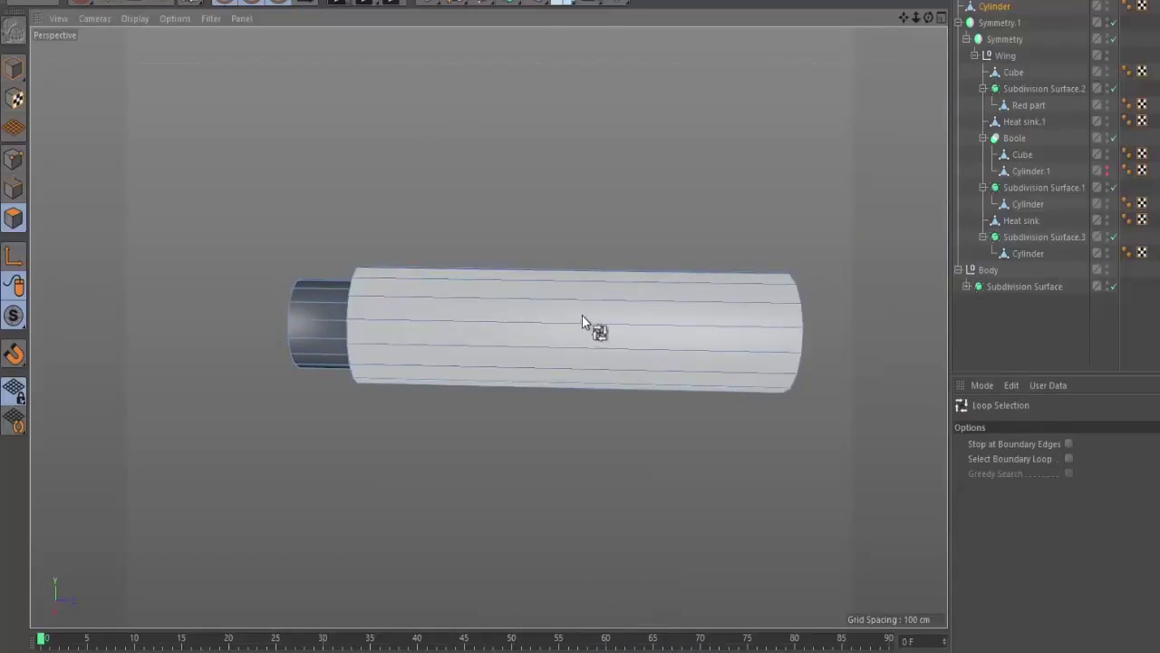
pyautogui.press('k')
pyautogui.press('l')
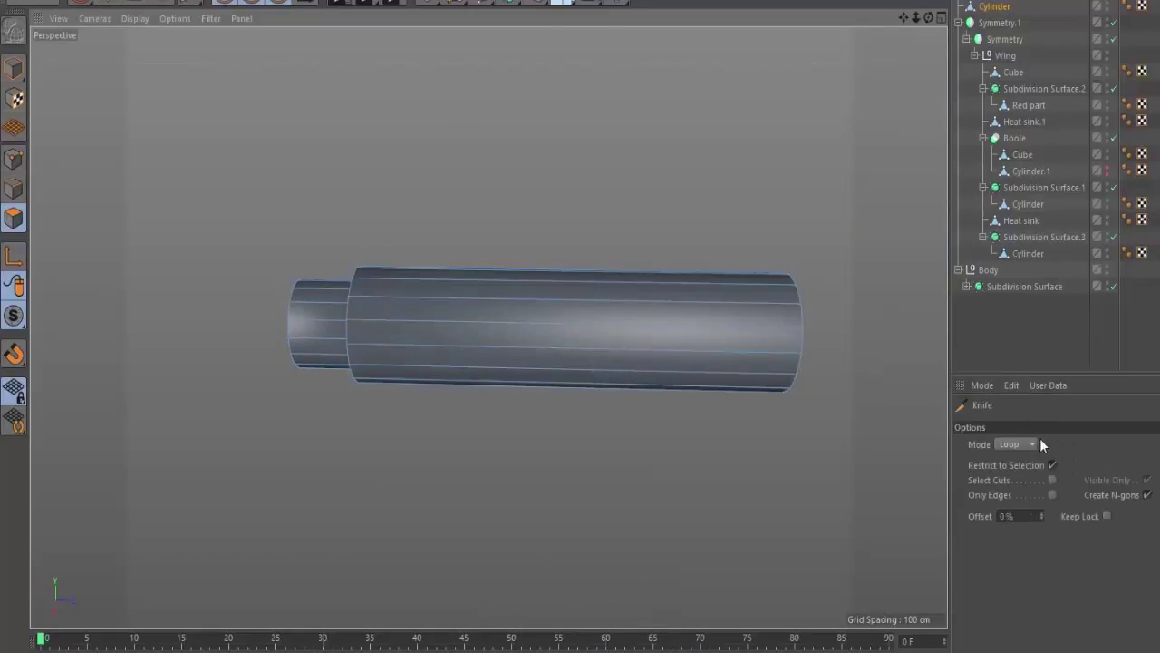
pyautogui.click(604, 329)
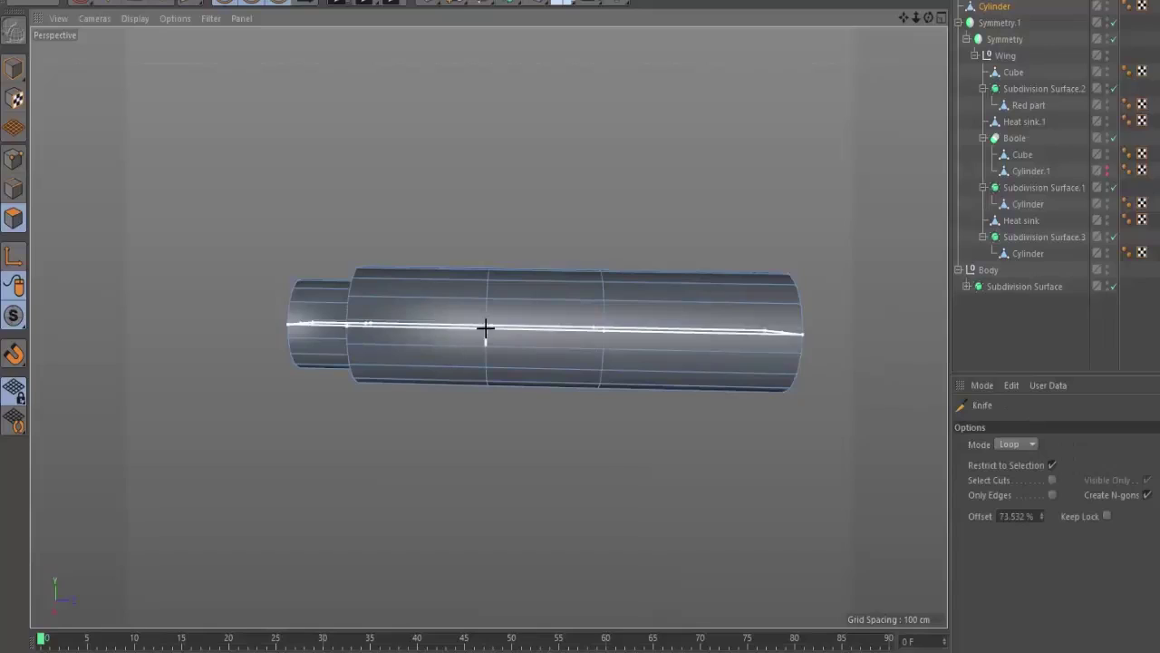
# Loop-select the band between the two cuts, inset it and scale it up slightly into a raised ring.
pyautogui.press('u')
pyautogui.press('l')
pyautogui.click(534, 327)
pyautogui.press('i')
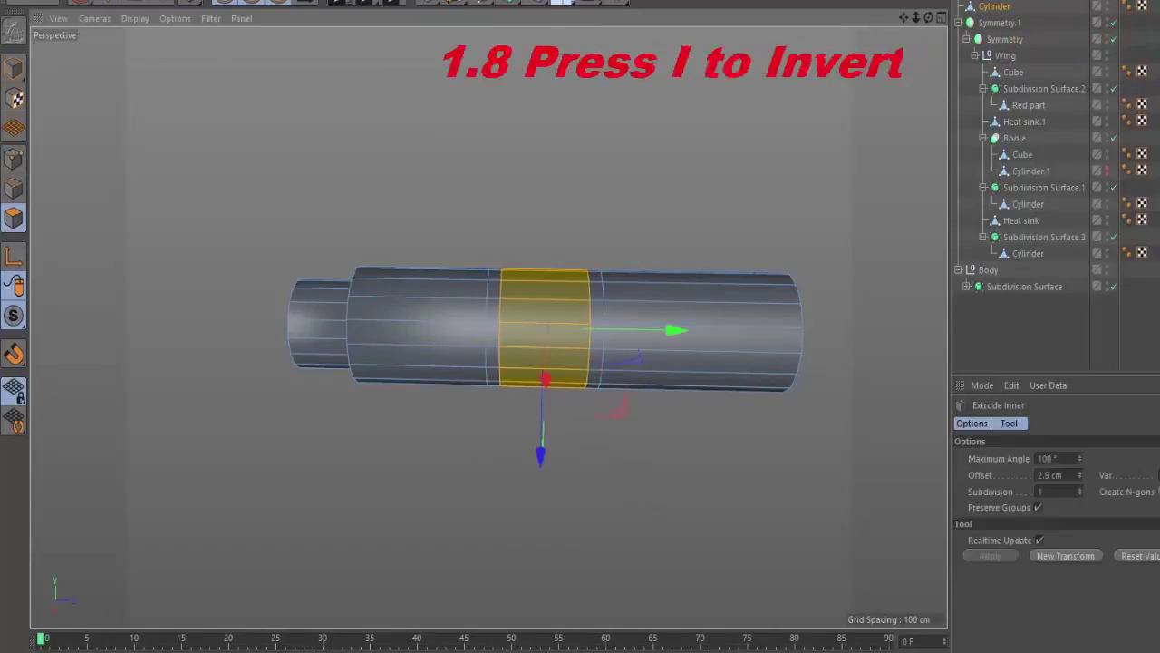
pyautogui.press('y')
pyautogui.moveTo(637, 475); pyautogui.dragTo(660, 465)
pyautogui.press('t')
pyautogui.press('e')
pyautogui.click(680, 410)
# Cut an edge loop around the gun body close to its positive Z end.
pyautogui.keyDown('alt'); pyautogui.moveTo(721, 332); pyautogui.dragTo(521, 371, button='middle'); pyautogui.keyUp('alt')
pyautogui.keyDown('alt'); pyautogui.moveTo(522, 371); pyautogui.dragTo(410, 331); pyautogui.keyUp('alt')
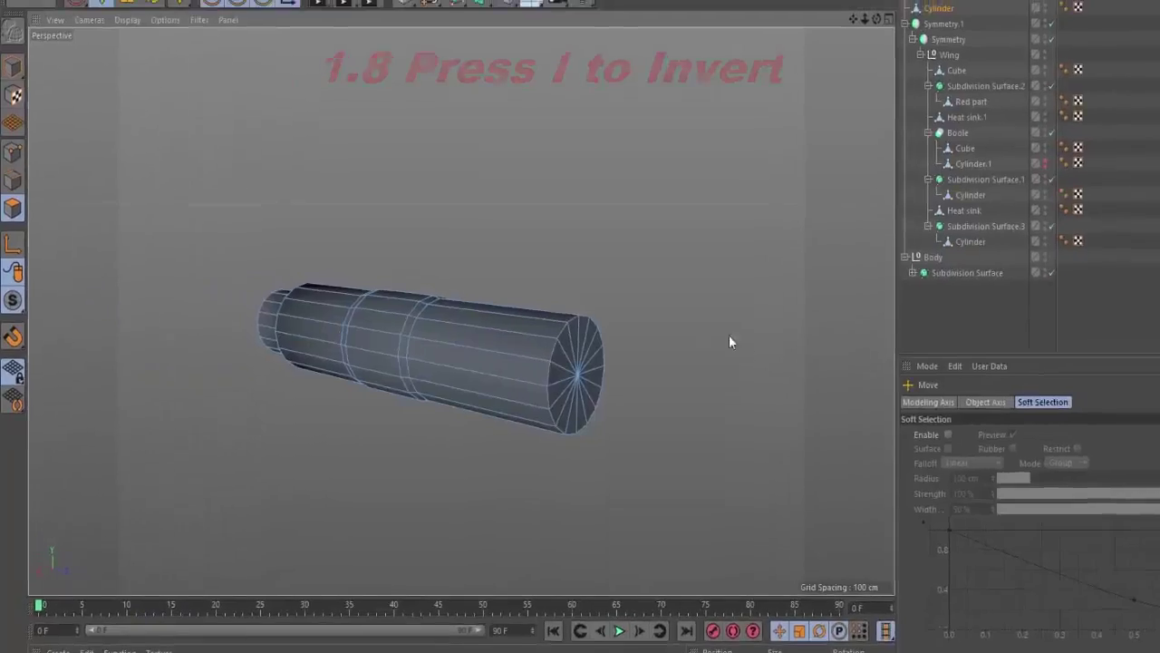
pyautogui.scroll(3, 641, 374)
pyautogui.press('k')
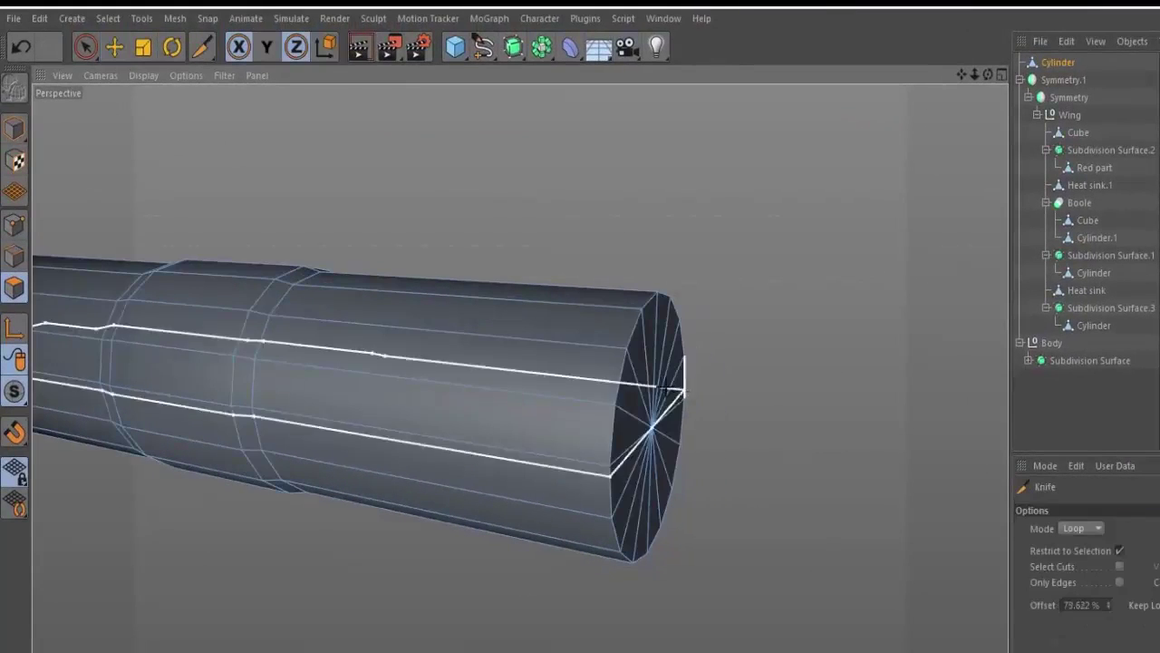
pyautogui.click(538, 342)
# Try to scale the loop-selected polygon band at the positive Z end of the gun body.
pyautogui.press('u')
pyautogui.press('l')
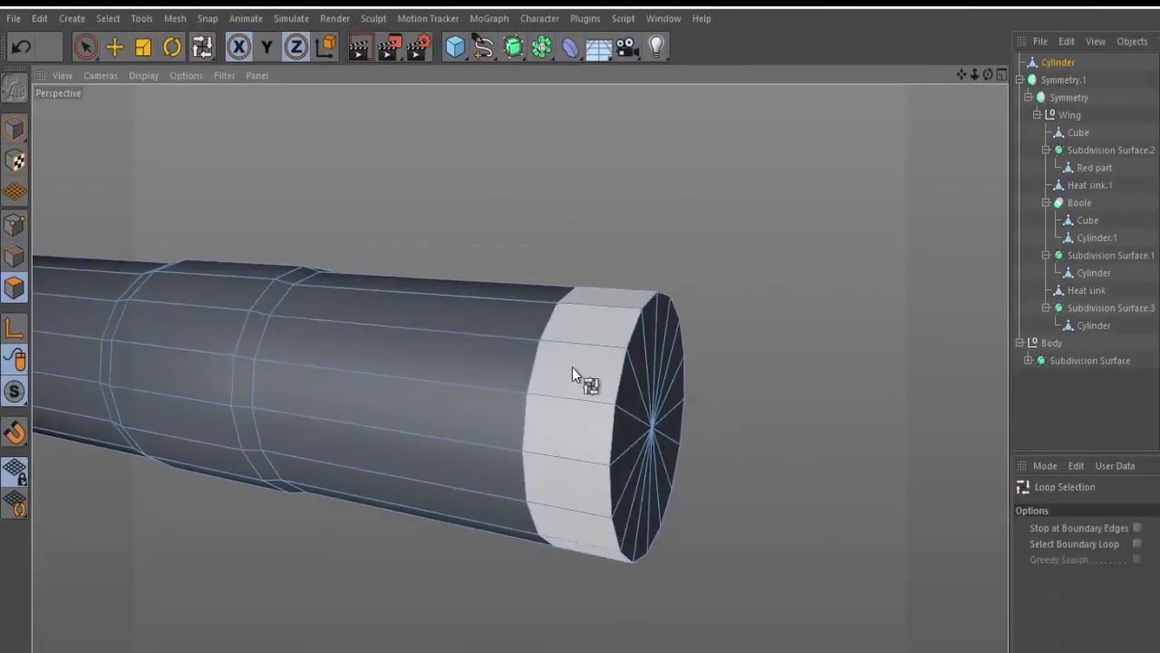
pyautogui.click(576, 370)
pyautogui.press('t')
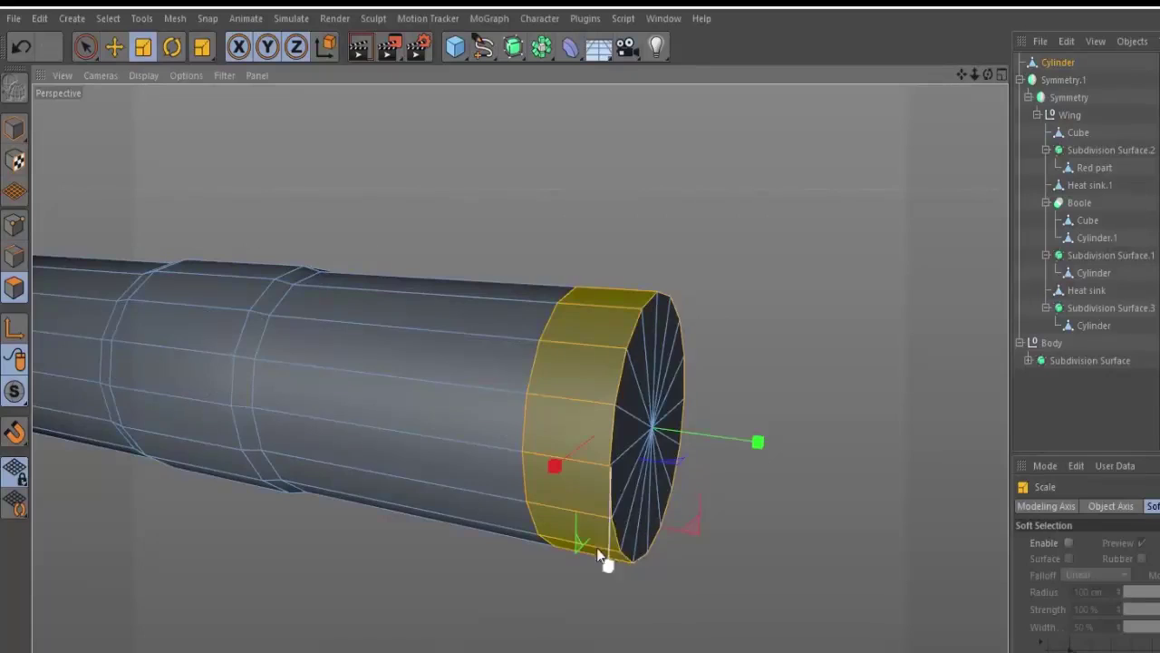
pyautogui.keyDown('alt'); pyautogui.moveTo(597, 548); pyautogui.dragTo(471, 515); pyautogui.keyUp('alt')
pyautogui.moveTo(603, 547); pyautogui.dragTo(741, 373)
pyautogui.hotkey('ctrl', 'z')
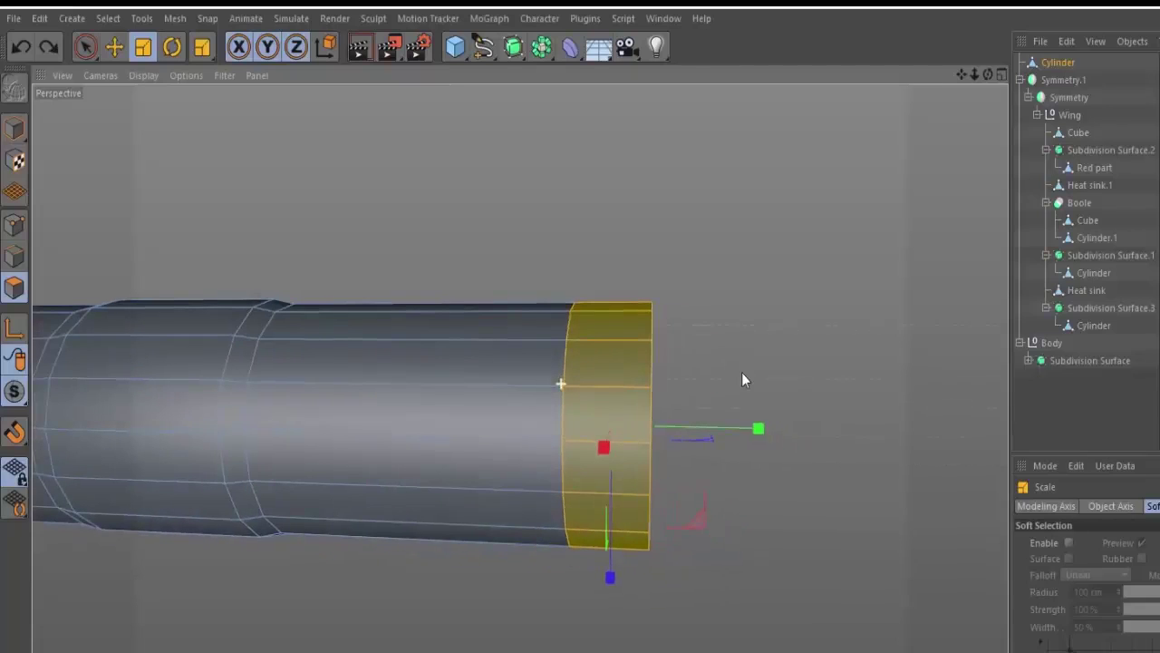
# Add a second edge loop right beside the cut near the positive Z end of the gun body.
pyautogui.press('k')
pyautogui.press('l')
pyautogui.scroll(5, 541, 327)
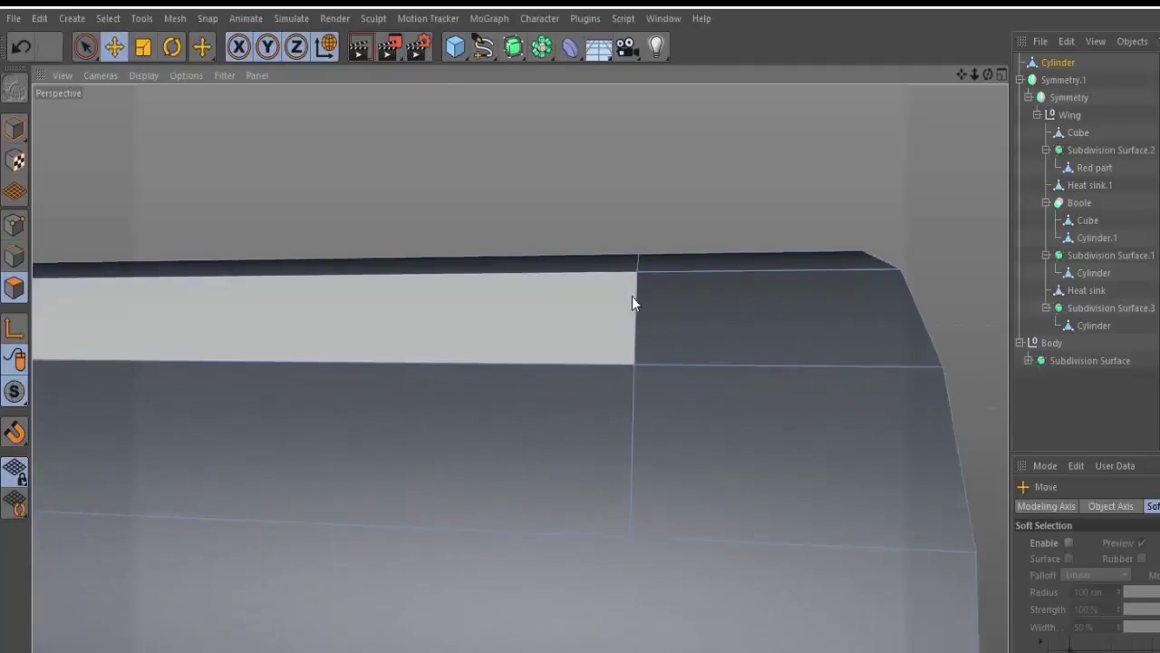
pyautogui.click(631, 365)
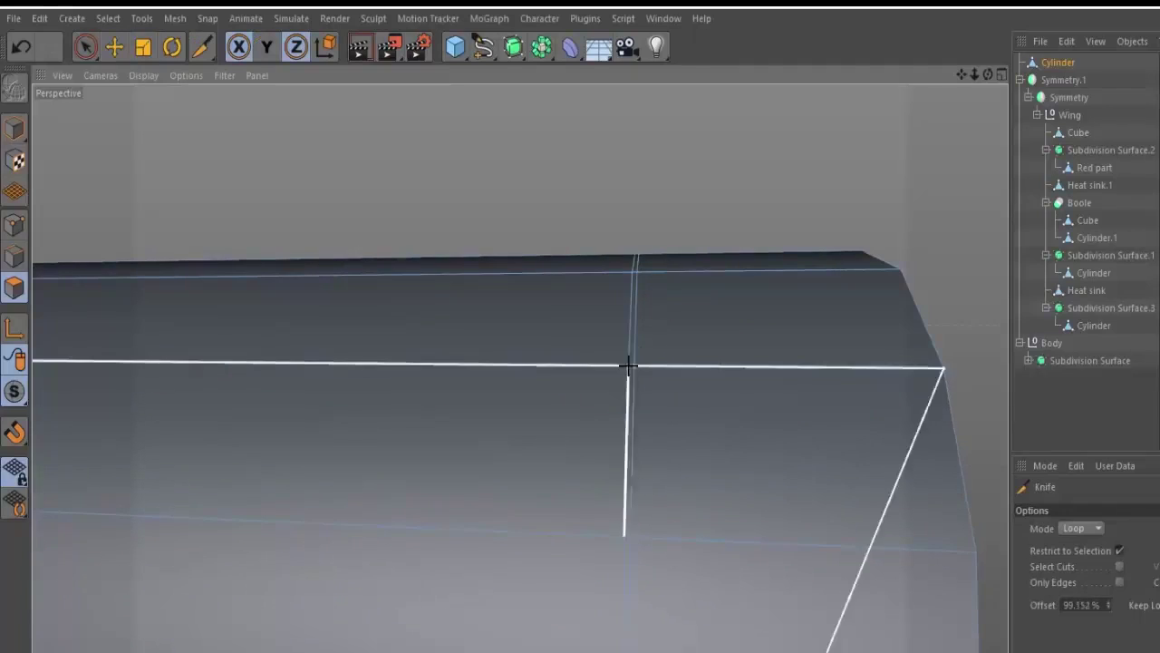
# Loop-select the end band beyond the double cut and scale it down to form a stepped collar, then clear the selection.
pyautogui.keyDown('alt'); pyautogui.moveTo(654, 364); pyautogui.dragTo(600, 426, button='right'); pyautogui.keyUp('alt')
pyautogui.scroll(-1, 600, 425)
pyautogui.press('u')
pyautogui.press('l')
pyautogui.click(675, 422)
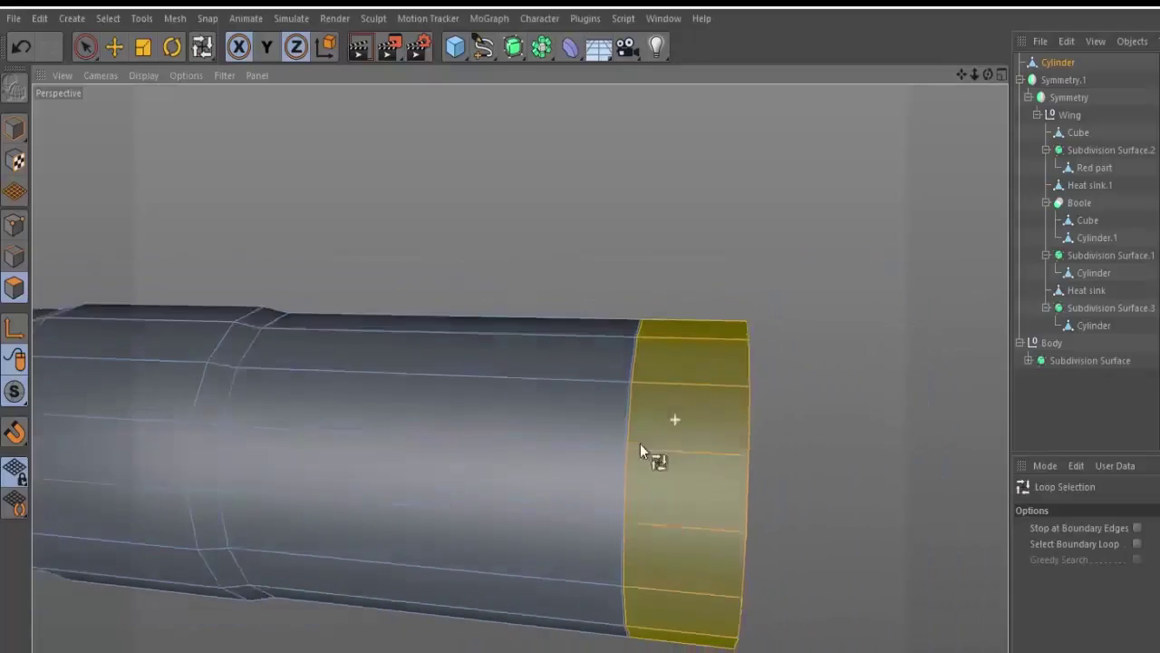
pyautogui.keyDown('alt'); pyautogui.moveTo(652, 459); pyautogui.dragTo(584, 505); pyautogui.keyUp('alt')
pyautogui.press('t')
pyautogui.moveTo(701, 601); pyautogui.dragTo(635, 608)
pyautogui.press('e')
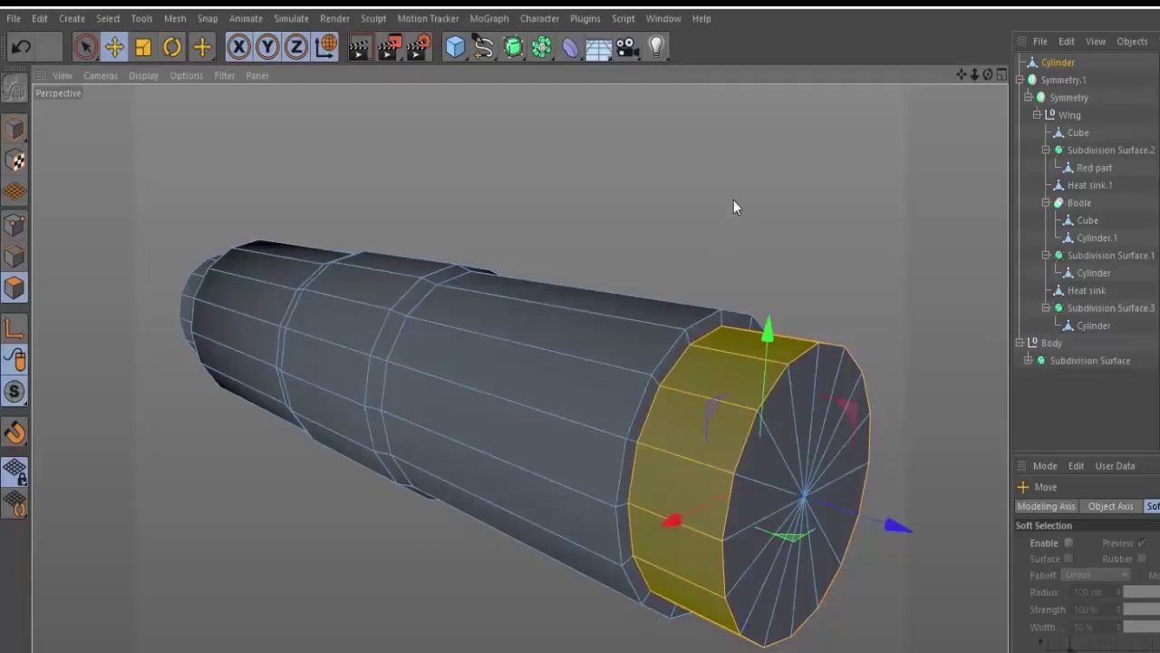
pyautogui.click(733, 199)
# Cut edge loops around the body section between the raised ring and the stepped end collar.
pyautogui.keyDown('alt'); pyautogui.moveTo(544, 339); pyautogui.dragTo(476, 400); pyautogui.keyUp('alt')
pyautogui.keyDown('alt'); pyautogui.moveTo(521, 404); pyautogui.dragTo(541, 487, button='right'); pyautogui.keyUp('alt')
pyautogui.keyDown('alt'); pyautogui.moveTo(565, 423); pyautogui.dragTo(629, 461); pyautogui.keyUp('alt')
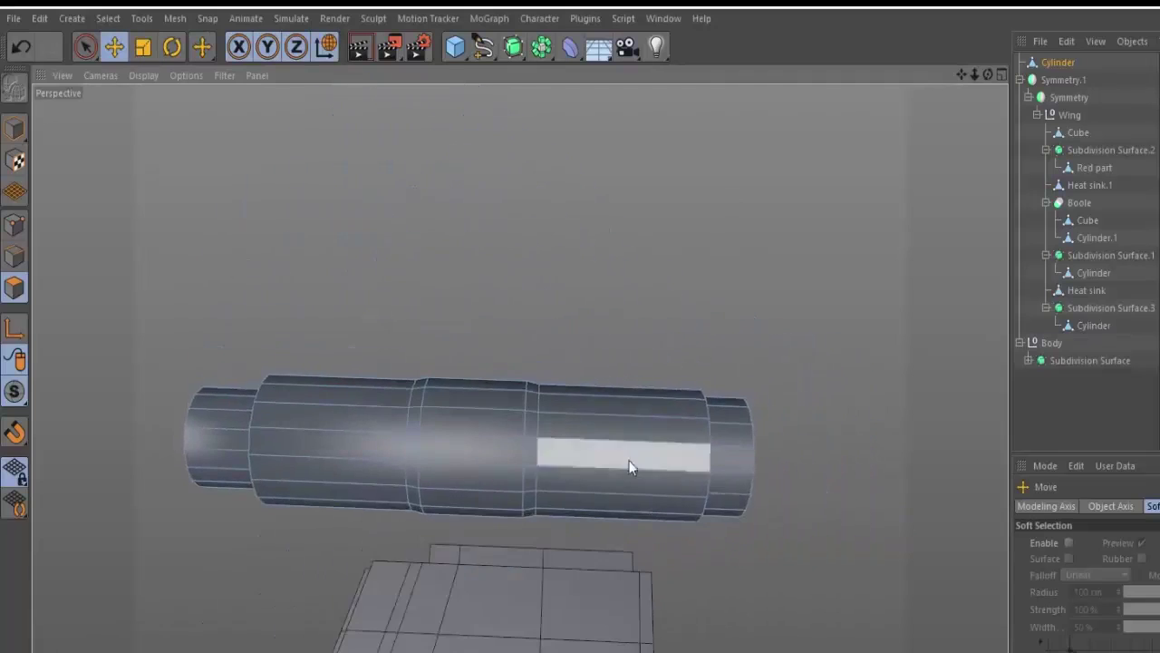
pyautogui.keyDown('alt'); pyautogui.moveTo(629, 461); pyautogui.dragTo(583, 381, button='right'); pyautogui.keyUp('alt')
pyautogui.keyDown('alt'); pyautogui.moveTo(583, 381); pyautogui.dragTo(579, 406); pyautogui.keyUp('alt')
pyautogui.press('k')
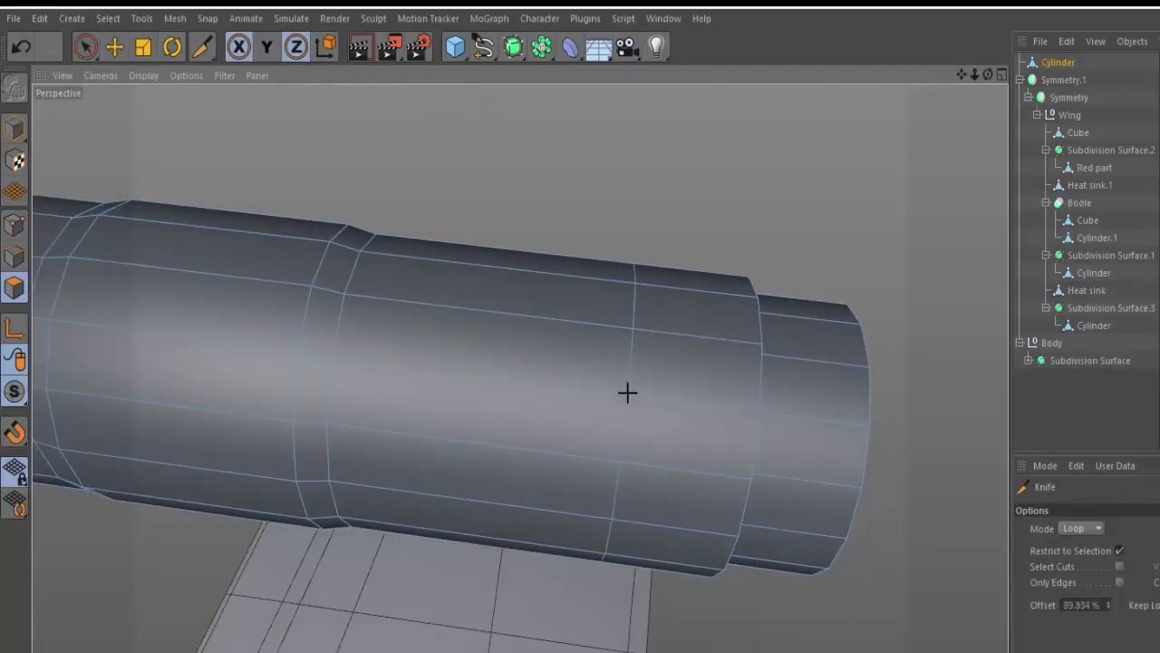
pyautogui.click(403, 365)
pyautogui.keyDown('alt'); pyautogui.moveTo(574, 336); pyautogui.dragTo(572, 445, button='middle'); pyautogui.keyUp('alt')
pyautogui.keyDown('alt'); pyautogui.moveTo(559, 438); pyautogui.dragTo(425, 424); pyautogui.keyUp('alt')
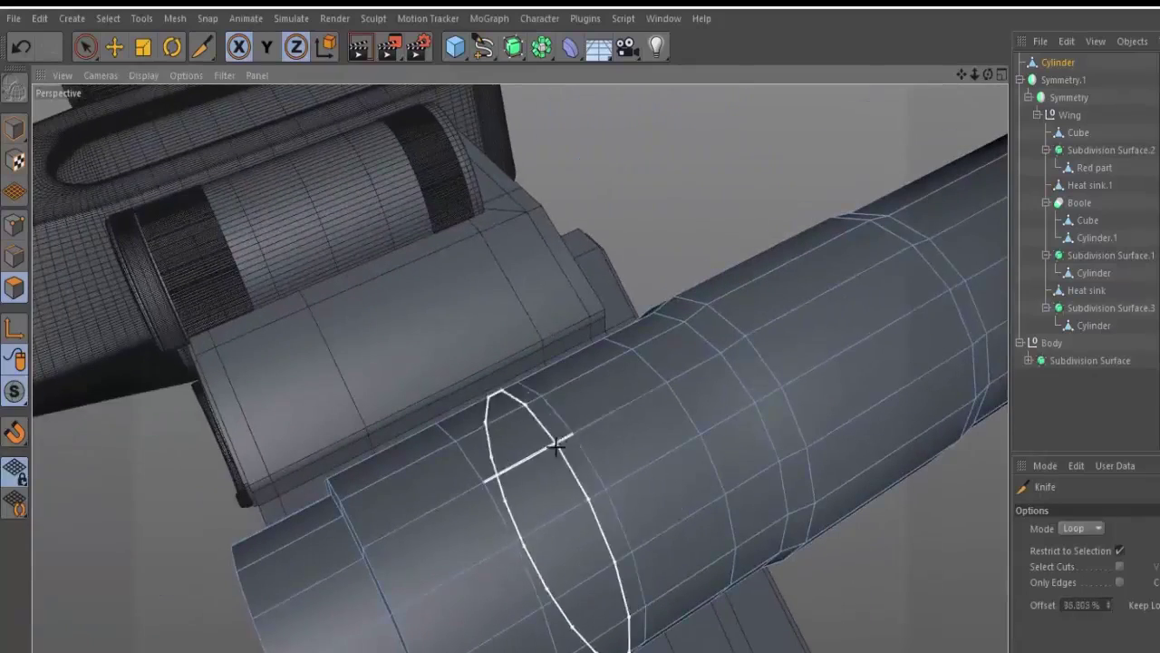
# Select an L-shaped patch of polygons between the new loops on the gun body and extrude it inward about 1.4 cm.
pyautogui.keyDown('alt'); pyautogui.moveTo(557, 444); pyautogui.dragTo(559, 393); pyautogui.keyUp('alt')
pyautogui.press('e')
pyautogui.click(558, 392)
pyautogui.keyDown('shift'); pyautogui.click(521, 457); pyautogui.keyUp('shift')
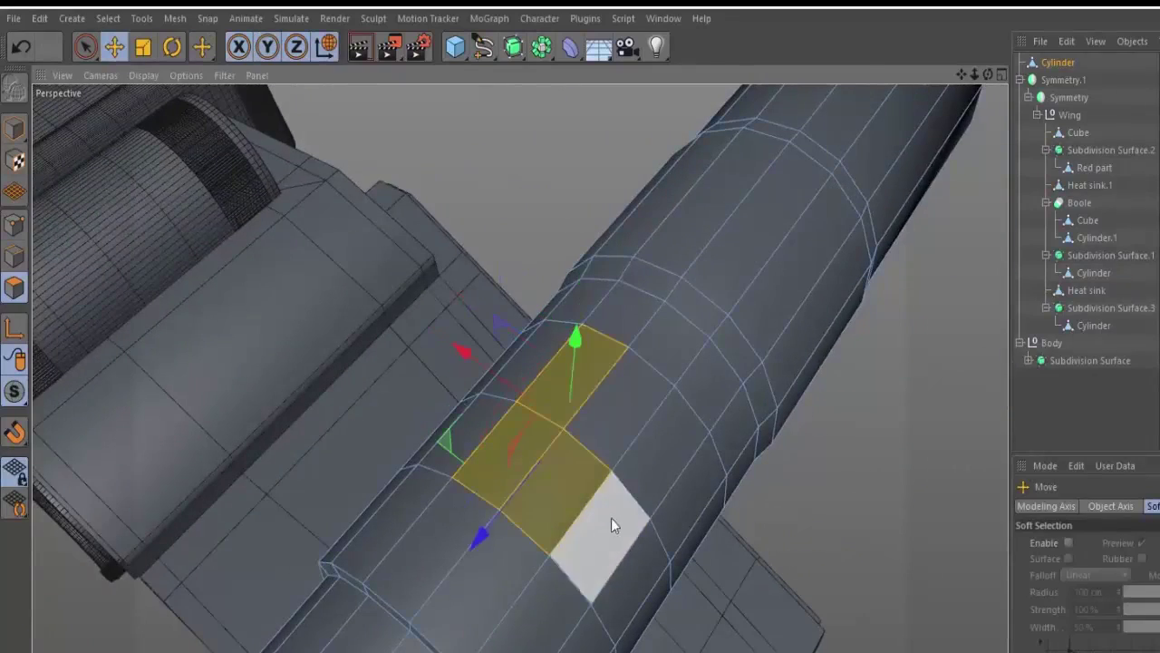
pyautogui.keyDown('shift'); pyautogui.click(612, 518); pyautogui.keyUp('shift')
pyautogui.keyDown('alt'); pyautogui.moveTo(603, 536); pyautogui.dragTo(738, 414); pyautogui.keyUp('alt')
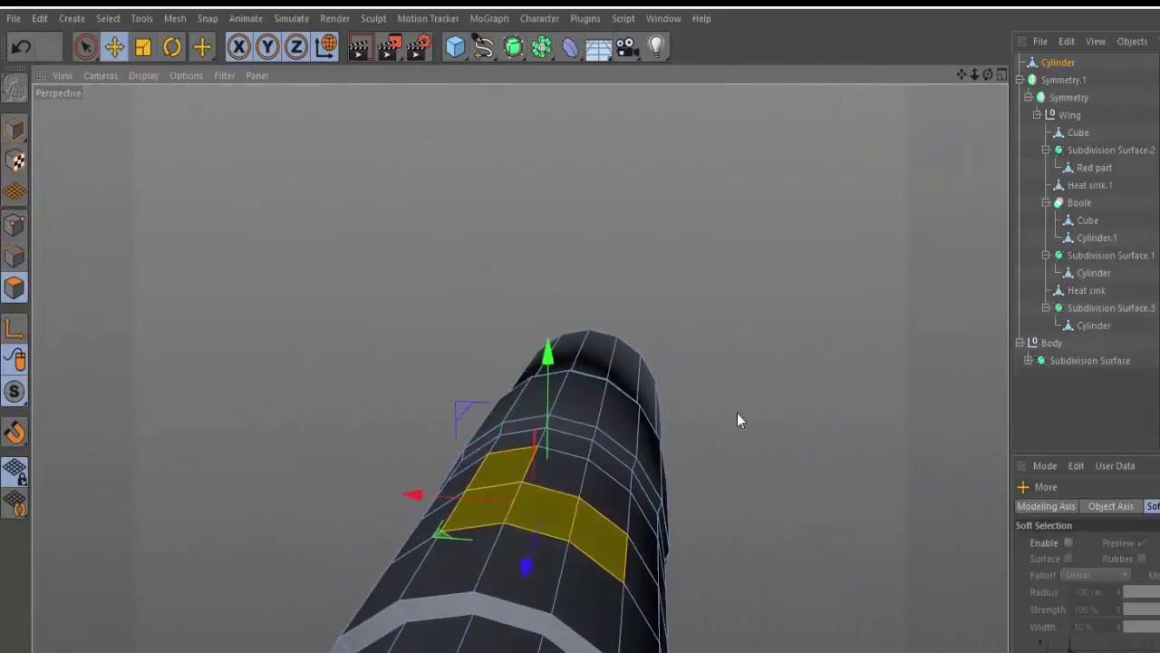
pyautogui.press('d')
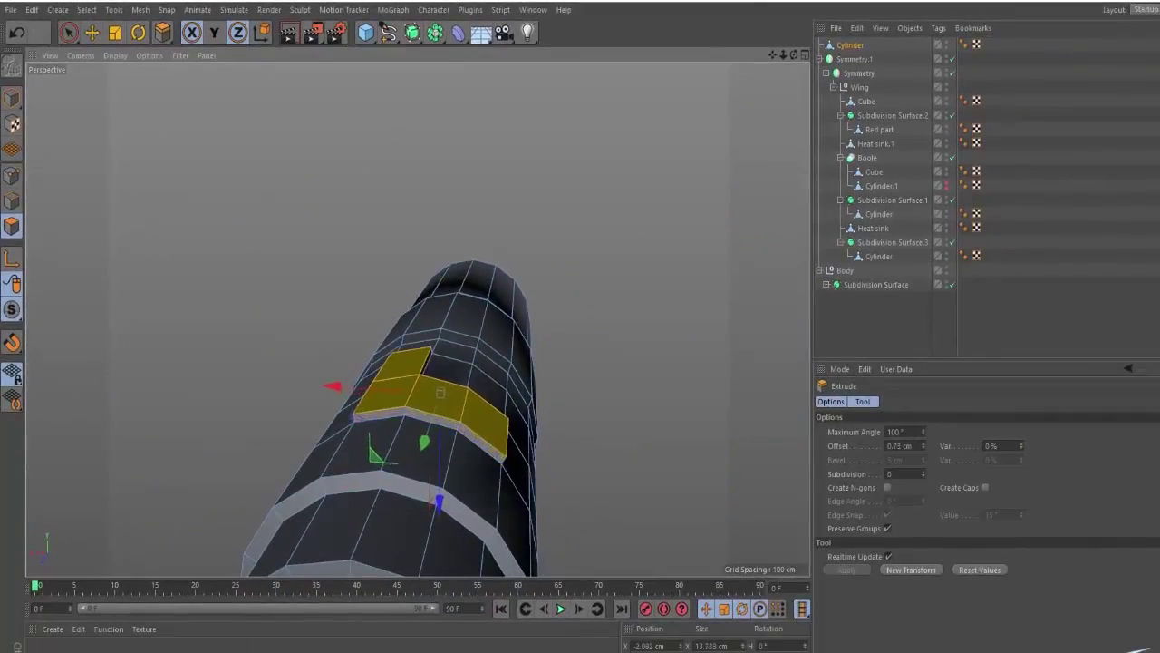
pyautogui.moveTo(435, 408); pyautogui.dragTo(408, 408)
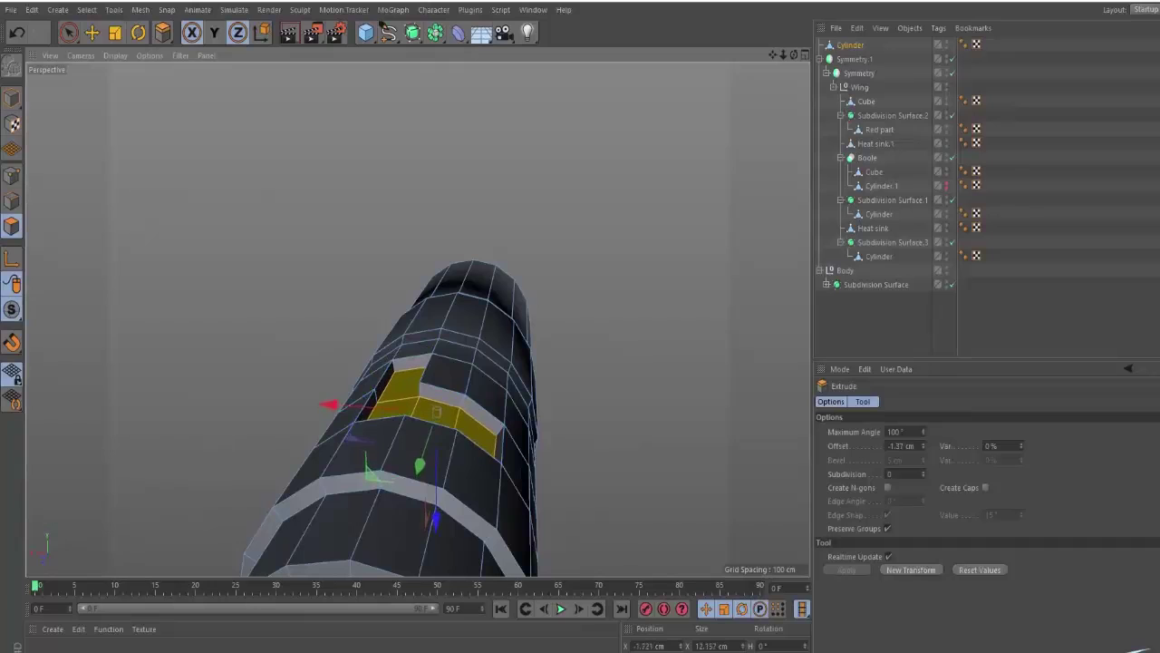
pyautogui.press('e')
# Cut edge loops around the wide body section next to the gun's narrower end stub.
pyautogui.keyDown('alt'); pyautogui.moveTo(674, 340); pyautogui.dragTo(533, 362); pyautogui.keyUp('alt')
pyautogui.press('k')
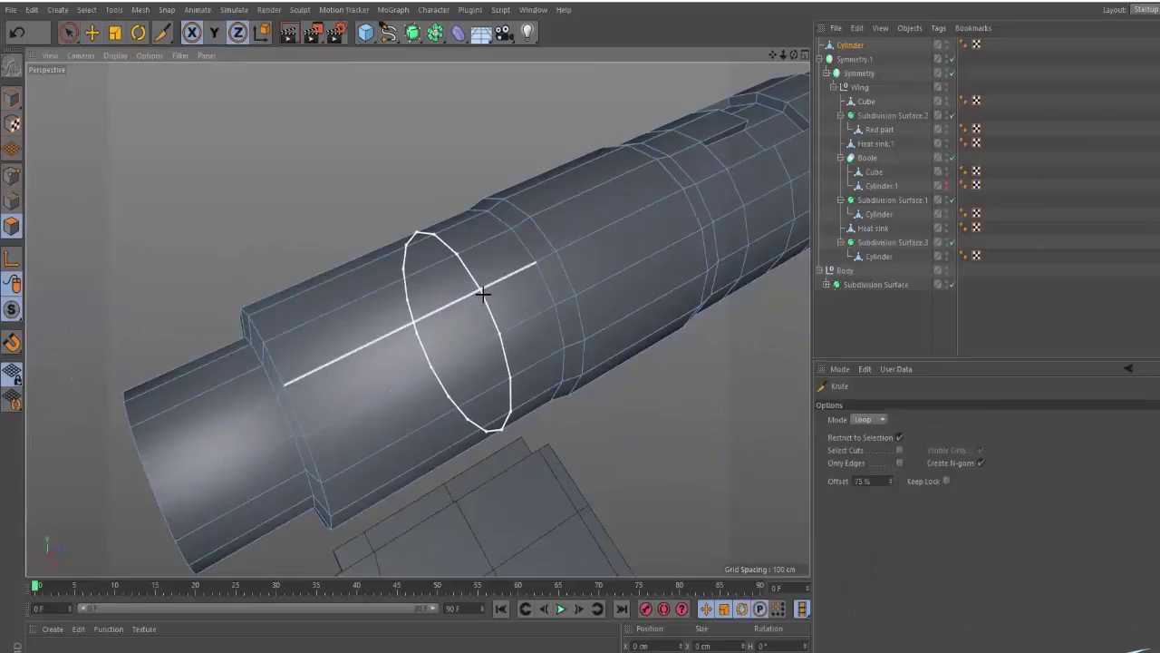
pyautogui.click(347, 362)
# Select a block of adjacent polygons between those loops on the wide section, extrude it slightly, and clear the selection.
pyautogui.keyDown('alt'); pyautogui.moveTo(339, 342); pyautogui.dragTo(485, 357); pyautogui.keyUp('alt')
pyautogui.keyDown('alt'); pyautogui.moveTo(418, 319); pyautogui.dragTo(373, 351); pyautogui.keyUp('alt')
pyautogui.press('e')
pyautogui.click(412, 319)
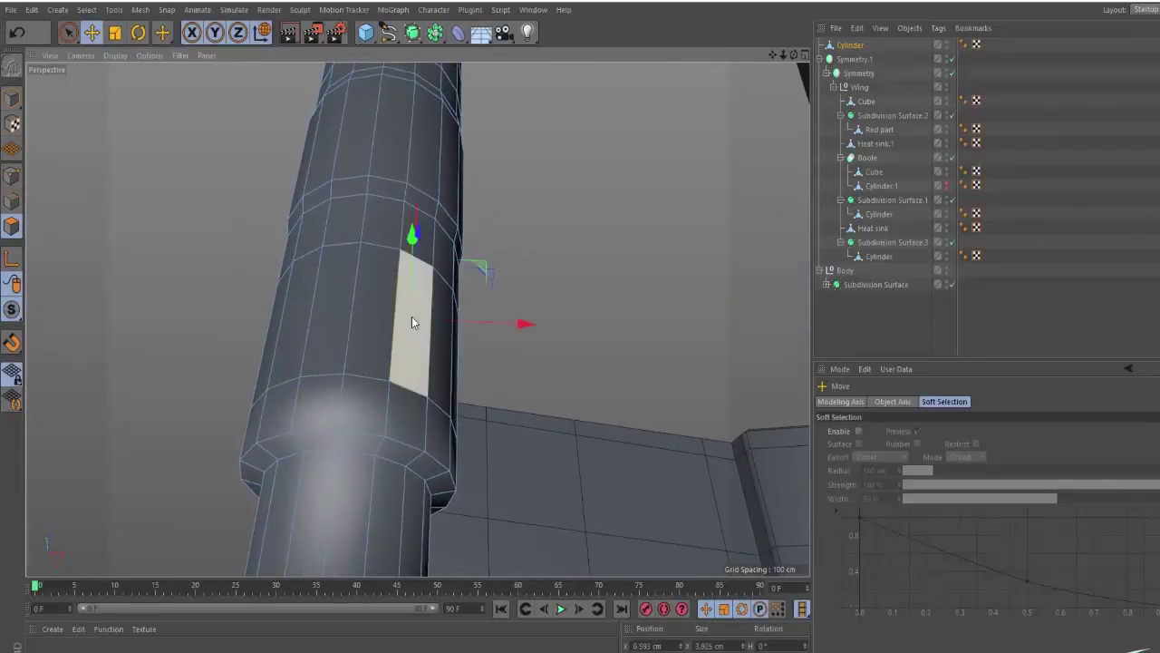
pyautogui.keyDown('shift'); pyautogui.click(370, 316); pyautogui.keyUp('shift')
pyautogui.keyDown('alt'); pyautogui.moveTo(275, 318); pyautogui.dragTo(503, 294); pyautogui.keyUp('alt')
pyautogui.press('d')
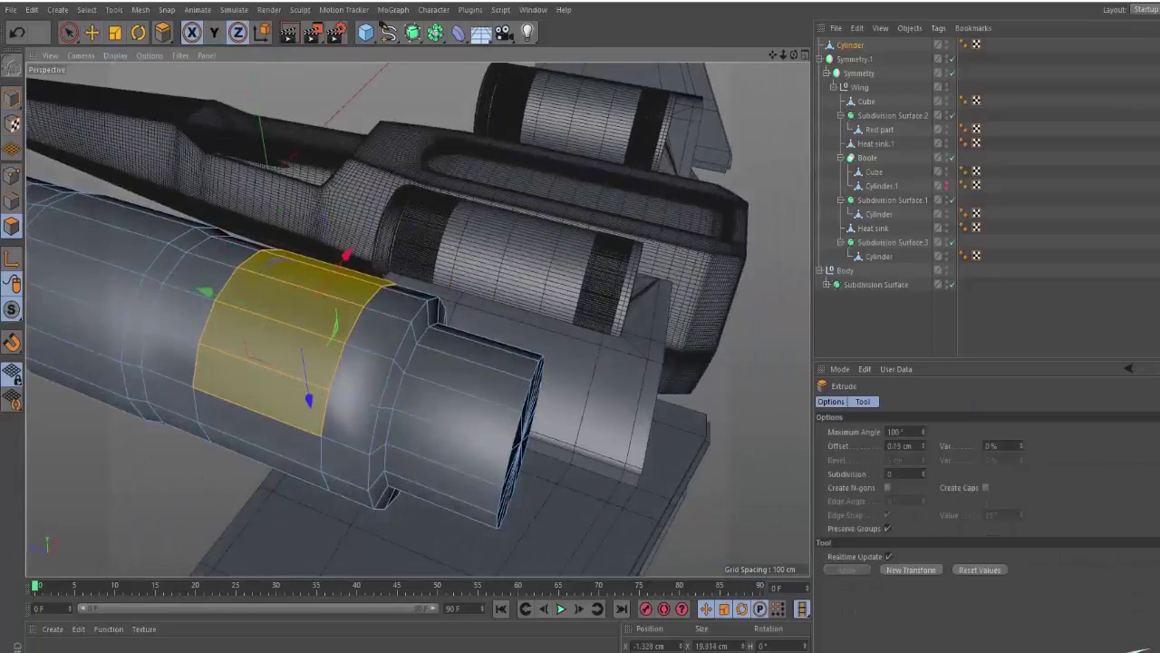
pyautogui.press('e')
pyautogui.click(772, 320)
# Examine the gun body around to its flat barrel end and compare it with the guns in the X-wing_SWB.png reference image.
pyautogui.keyDown('alt'); pyautogui.moveTo(330, 336); pyautogui.dragTo(405, 292); pyautogui.keyUp('alt')
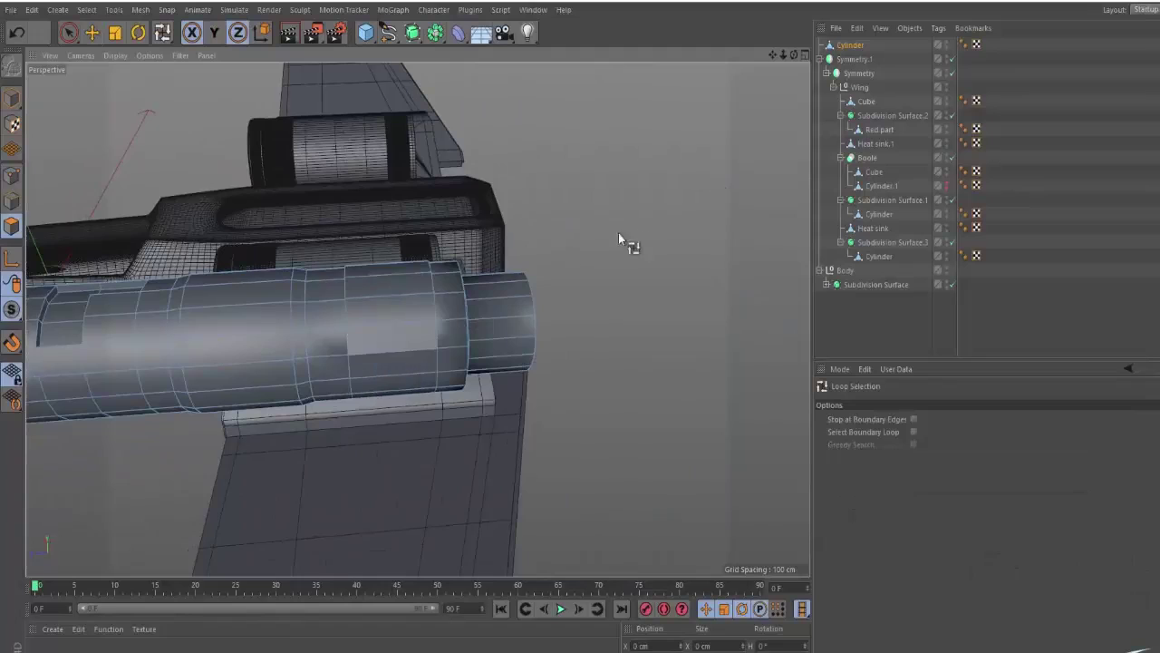
pyautogui.keyDown('alt'); pyautogui.moveTo(221, 324); pyautogui.dragTo(299, 330); pyautogui.keyUp('alt')
pyautogui.scroll(-5, 299, 326)
pyautogui.keyDown('alt'); pyautogui.moveTo(299, 326); pyautogui.dragTo(453, 334, button='middle'); pyautogui.keyUp('alt')
pyautogui.keyDown('alt'); pyautogui.moveTo(454, 334); pyautogui.dragTo(608, 296); pyautogui.keyUp('alt')
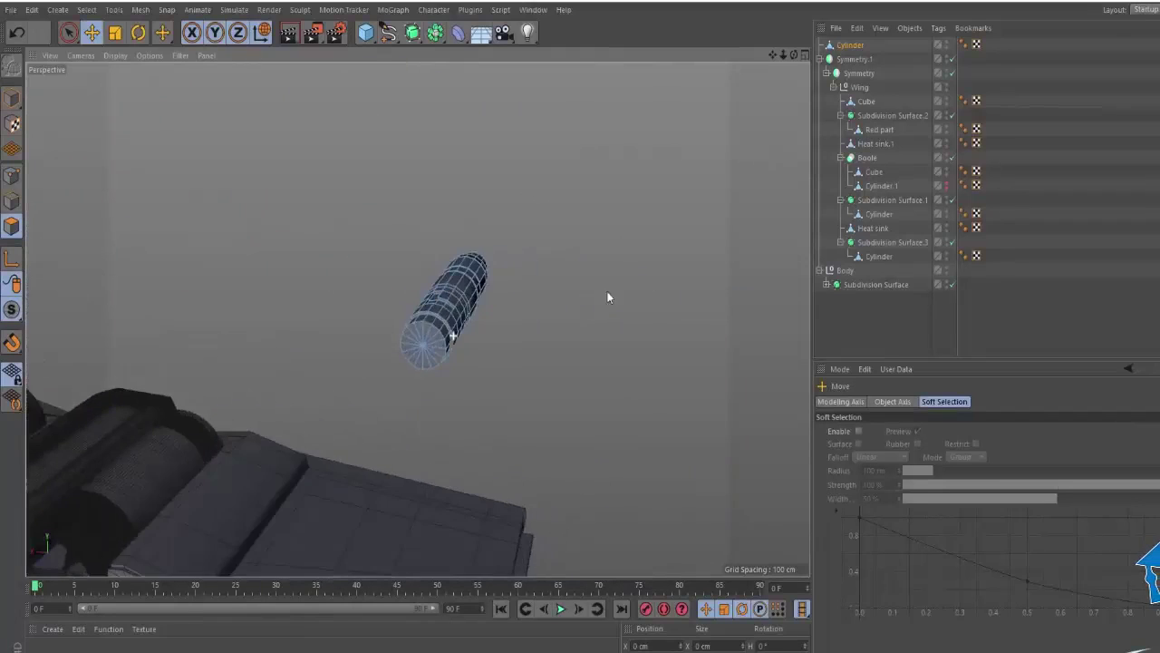
pyautogui.scroll(4, 483, 294)
pyautogui.keyDown('alt'); pyautogui.moveTo(482, 343); pyautogui.dragTo(569, 322); pyautogui.keyUp('alt')
pyautogui.hotkey('alt', 'Tab')
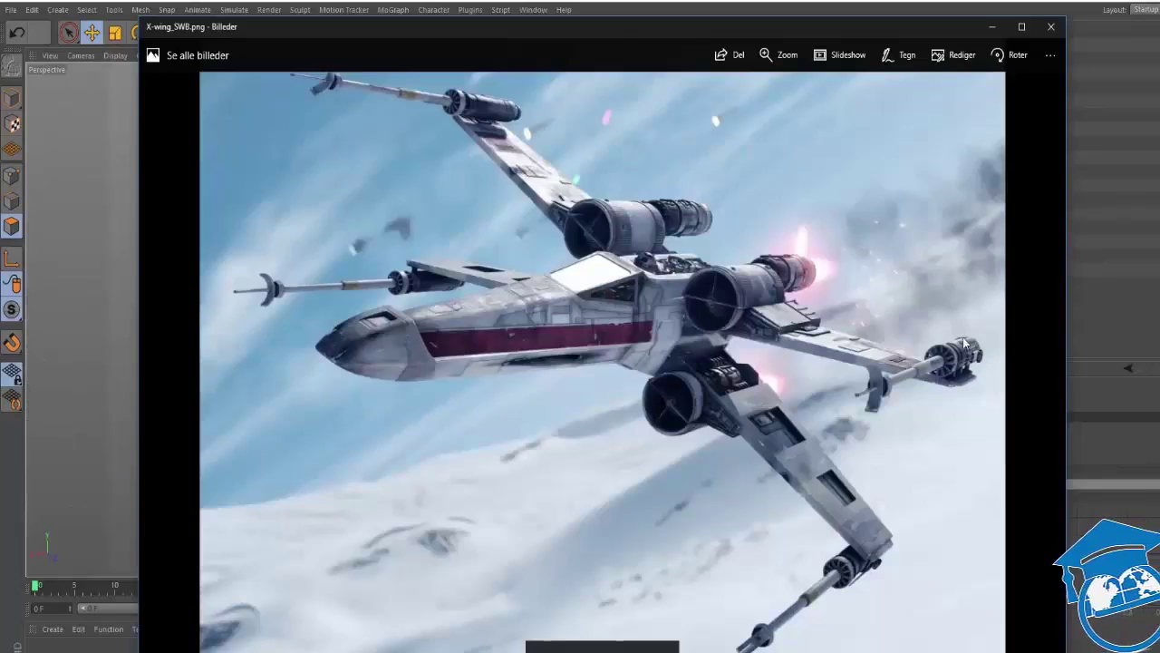
pyautogui.hotkey('alt', 'Tab')
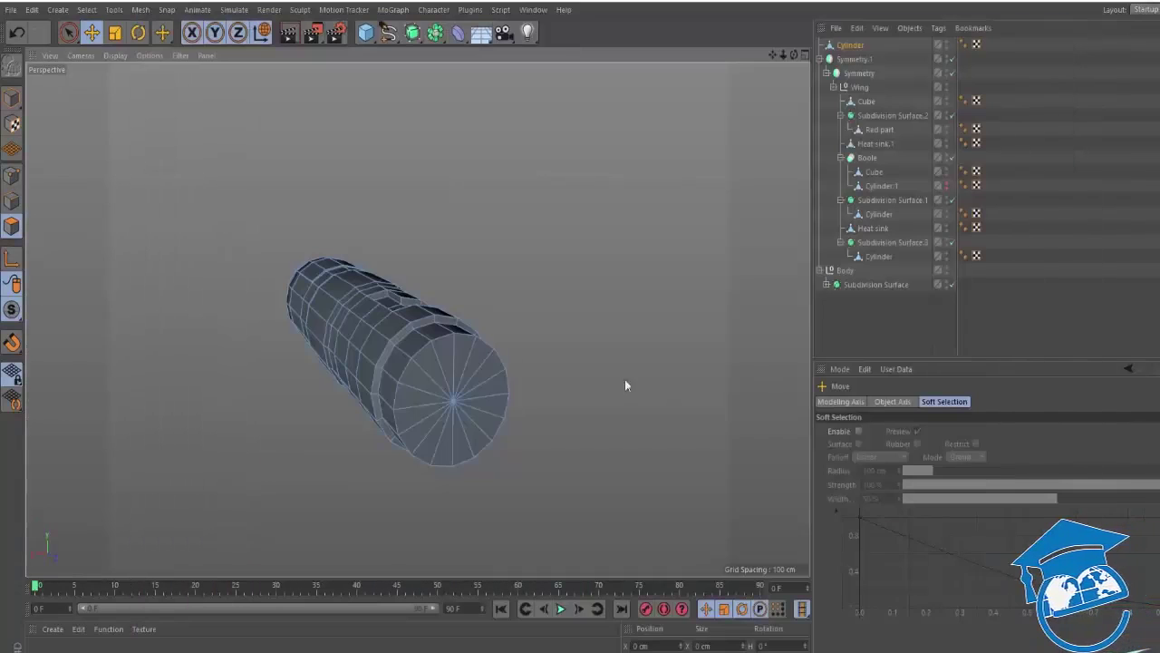
# Loop-select the polygons of the gun body's flat end cap and inset them to the barrel's diameter.
pyautogui.keyDown('alt'); pyautogui.moveTo(625, 385); pyautogui.dragTo(508, 362); pyautogui.keyUp('alt')
pyautogui.press('u')
pyautogui.press('l')
pyautogui.click(486, 340)
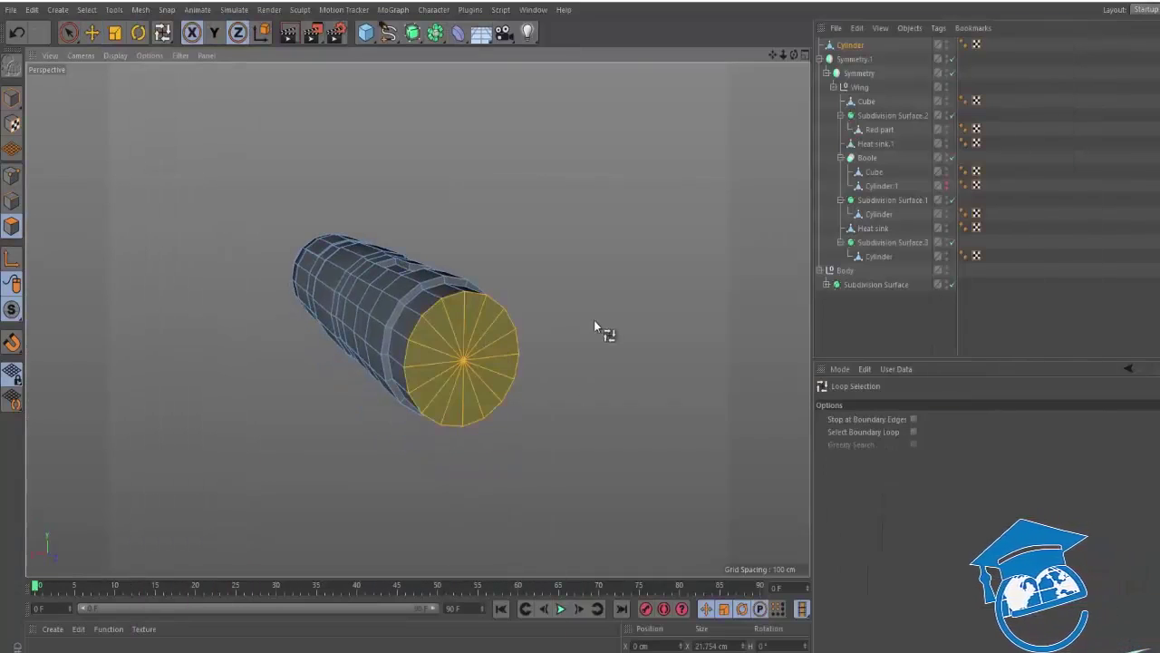
pyautogui.press('i')
pyautogui.moveTo(611, 315); pyautogui.dragTo(674, 316)
# Extrude the inset end polygons far along Z to form the long gun barrel.
pyautogui.keyDown('alt'); pyautogui.moveTo(517, 331); pyautogui.dragTo(607, 358); pyautogui.keyUp('alt')
pyautogui.keyDown('alt'); pyautogui.moveTo(608, 358); pyautogui.dragTo(517, 368, button='right'); pyautogui.keyUp('alt')
pyautogui.keyDown('alt'); pyautogui.moveTo(518, 368); pyautogui.dragTo(349, 295, button='middle'); pyautogui.keyUp('alt')
pyautogui.press('e')
pyautogui.keyDown('ctrl'); pyautogui.moveTo(439, 302); pyautogui.dragTo(925, 463); pyautogui.keyUp('ctrl')
# Move the barrel's end polygons farther along Z in the Top view to the crosspiece near the blueprint gun's tip.
pyautogui.keyDown('alt'); pyautogui.moveTo(392, 283); pyautogui.dragTo(259, 255, button='right'); pyautogui.keyUp('alt')
pyautogui.keyDown('alt'); pyautogui.moveTo(259, 255); pyautogui.dragTo(281, 301, button='middle'); pyautogui.keyUp('alt')
pyautogui.middleClick(377, 215)
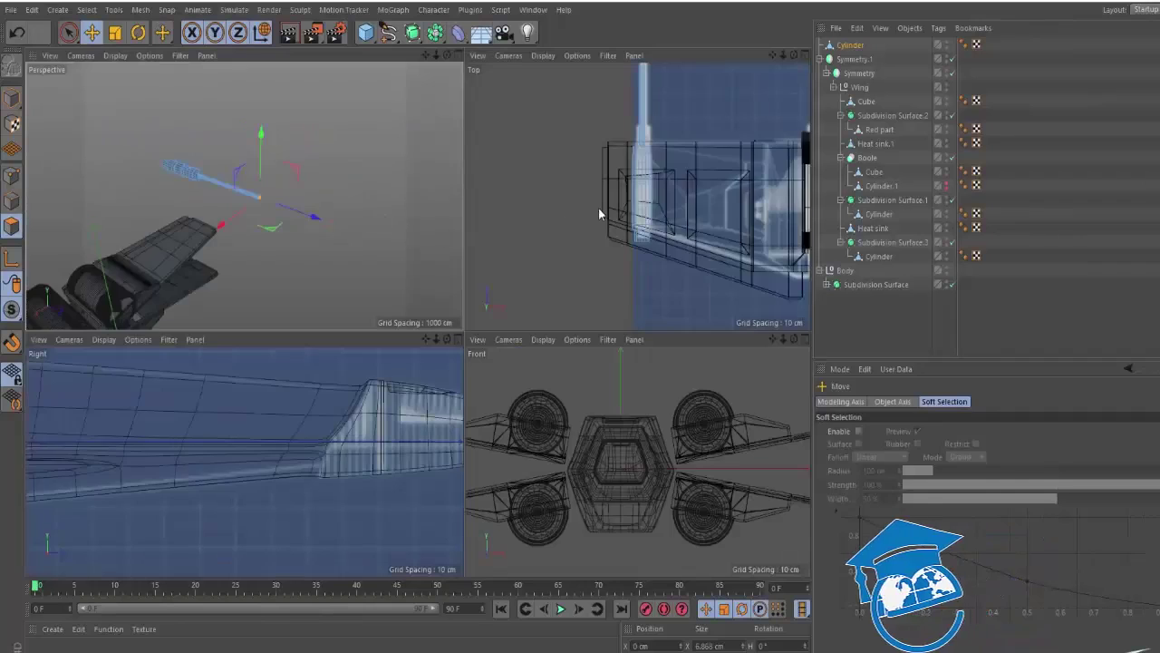
pyautogui.middleClick(598, 208)
pyautogui.keyDown('alt'); pyautogui.moveTo(489, 189); pyautogui.dragTo(426, 189, button='right'); pyautogui.keyUp('alt')
pyautogui.keyDown('alt'); pyautogui.moveTo(454, 175); pyautogui.dragTo(477, 400, button='middle'); pyautogui.keyUp('alt')
pyautogui.keyDown('alt'); pyautogui.moveTo(444, 226); pyautogui.dragTo(475, 161, button='right'); pyautogui.keyUp('alt')
pyautogui.keyDown('alt'); pyautogui.moveTo(517, 172); pyautogui.dragTo(510, 330, button='middle'); pyautogui.keyUp('alt')
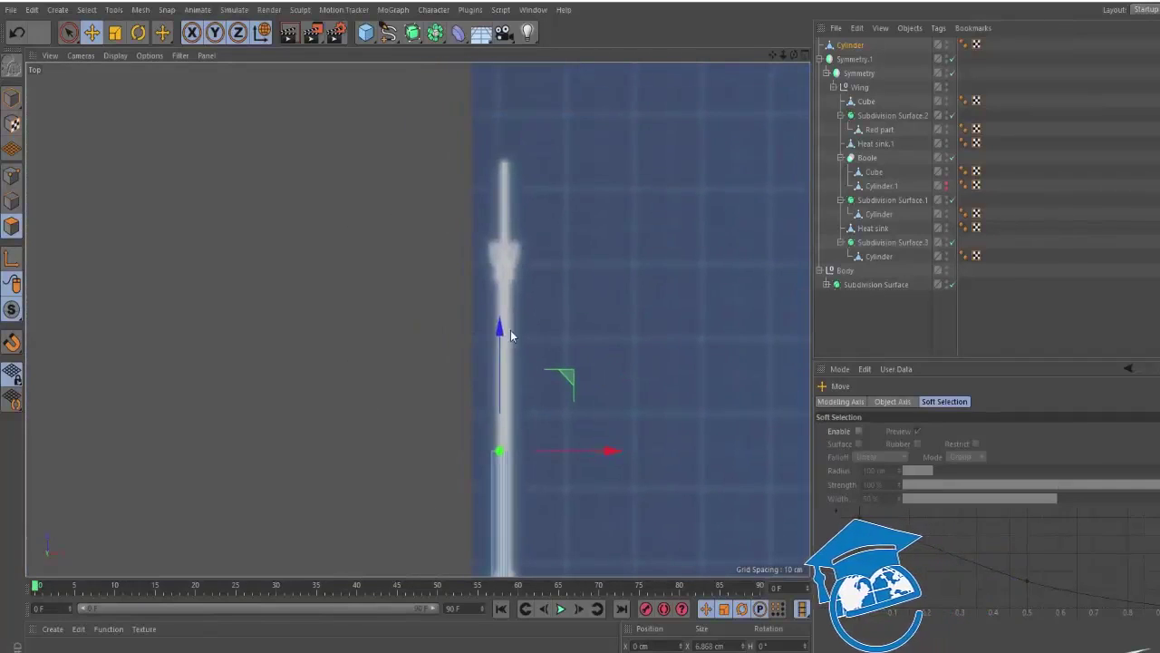
pyautogui.moveTo(501, 328); pyautogui.dragTo(521, 151)
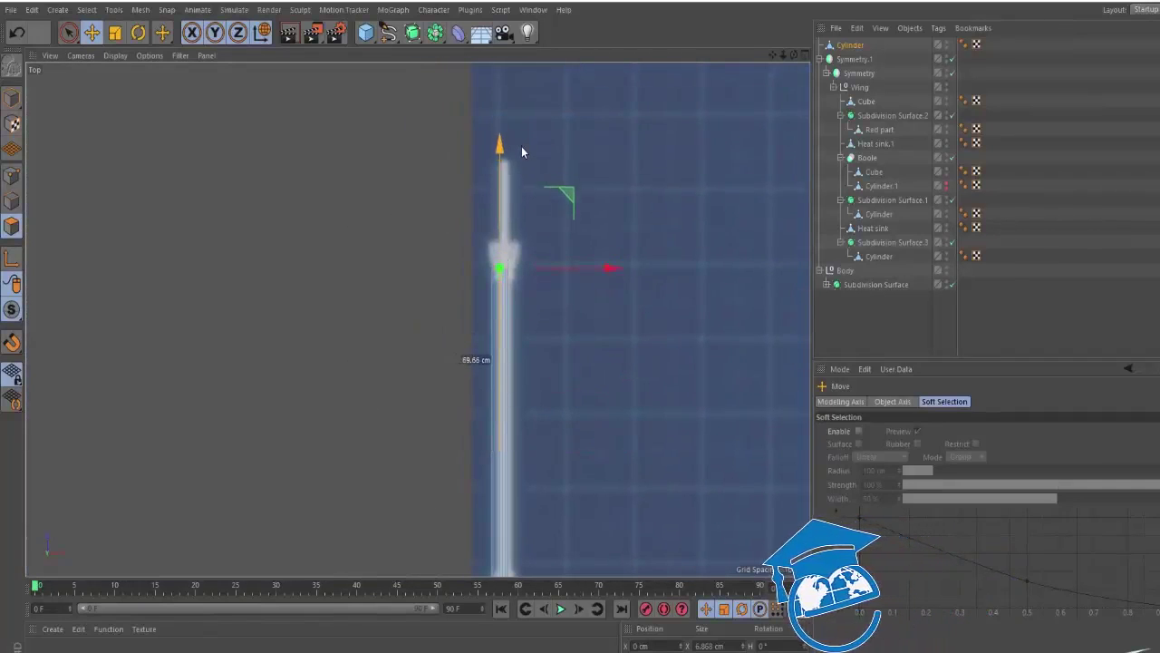
# Compare the gun body and barrel outline with the blueprint in the Top view.
pyautogui.scroll(-3, 462, 268)
pyautogui.scroll(6, 559, 343)
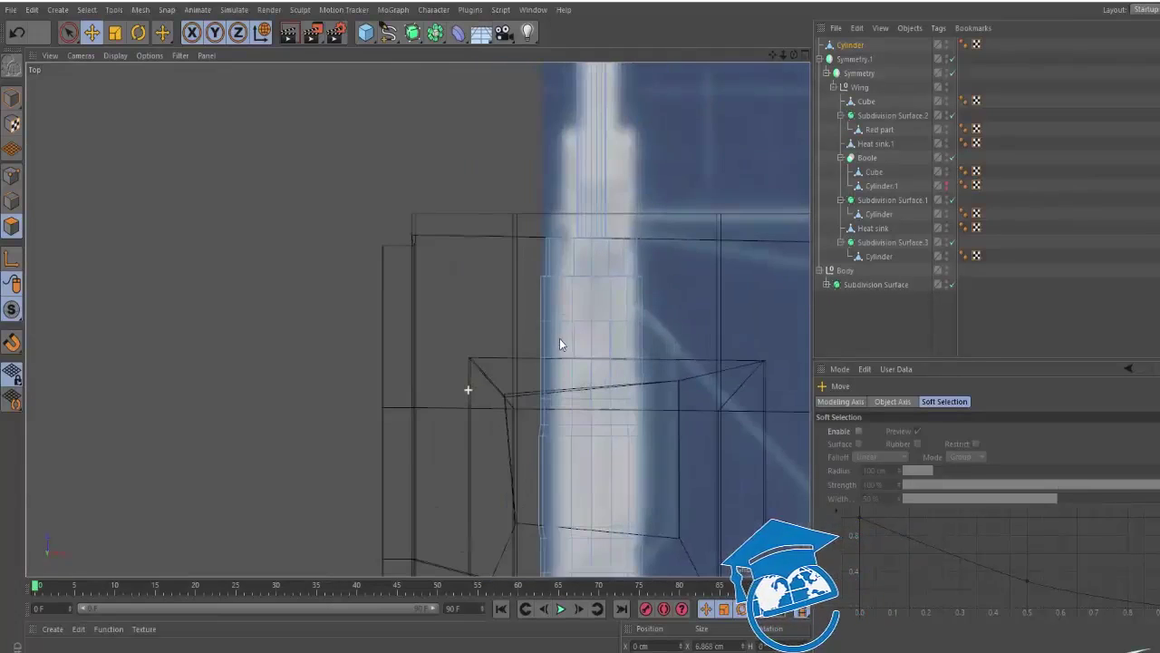
pyautogui.keyDown('alt'); pyautogui.moveTo(599, 257); pyautogui.dragTo(549, 468, button='middle'); pyautogui.keyUp('alt')
pyautogui.scroll(-3, 492, 313)
pyautogui.keyDown('alt'); pyautogui.moveTo(492, 313); pyautogui.dragTo(471, 433, button='middle'); pyautogui.keyUp('alt')
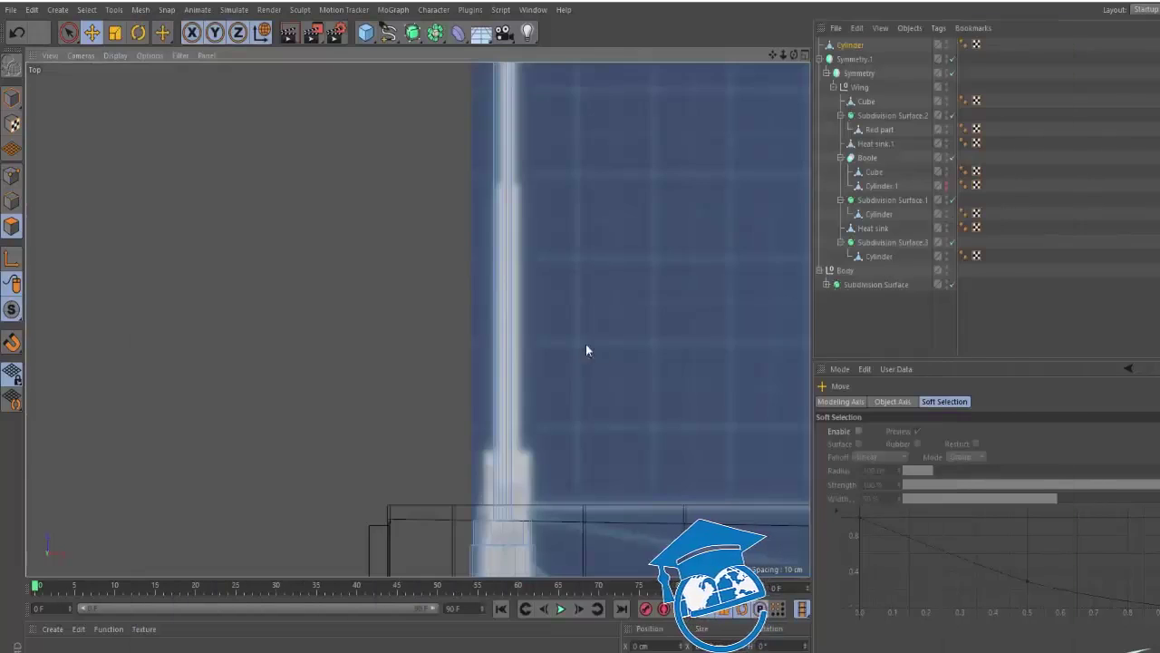
pyautogui.middleClick(585, 346)
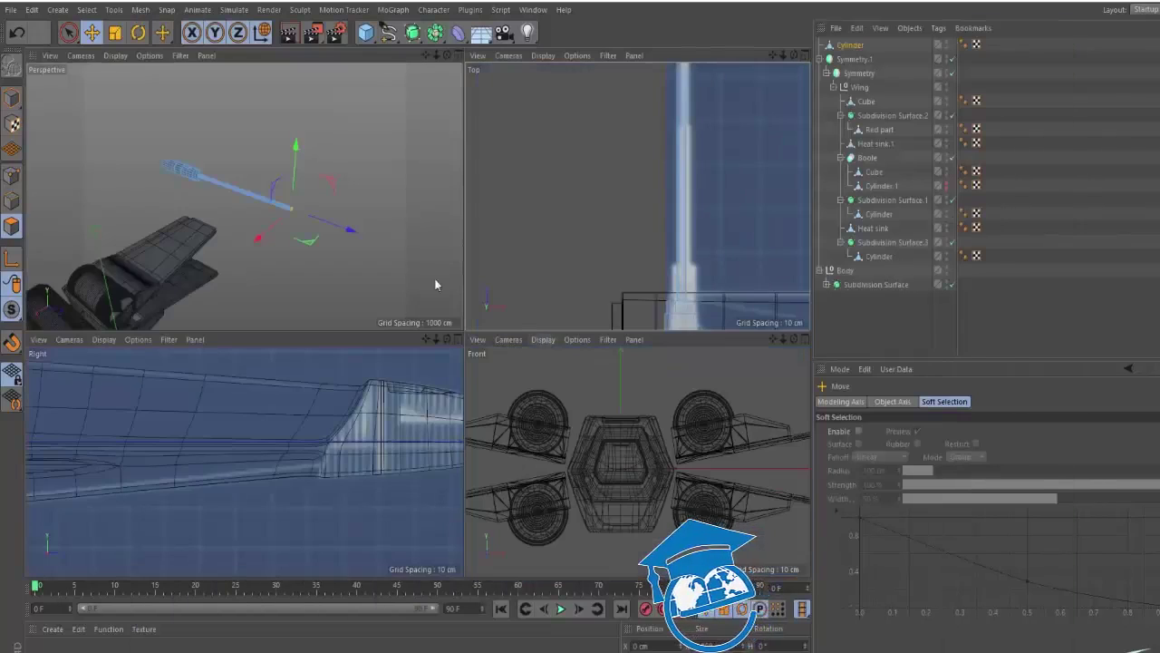
# Cut an edge loop around the barrel a short distance in front of the gun body.
pyautogui.middleClick(436, 285)
pyautogui.keyDown('alt'); pyautogui.moveTo(306, 293); pyautogui.dragTo(397, 261, button='right'); pyautogui.keyUp('alt')
pyautogui.keyDown('alt'); pyautogui.moveTo(474, 189); pyautogui.dragTo(441, 218, button='right'); pyautogui.keyUp('alt')
pyautogui.keyDown('alt'); pyautogui.moveTo(418, 319); pyautogui.dragTo(469, 253, button='right'); pyautogui.keyUp('alt')
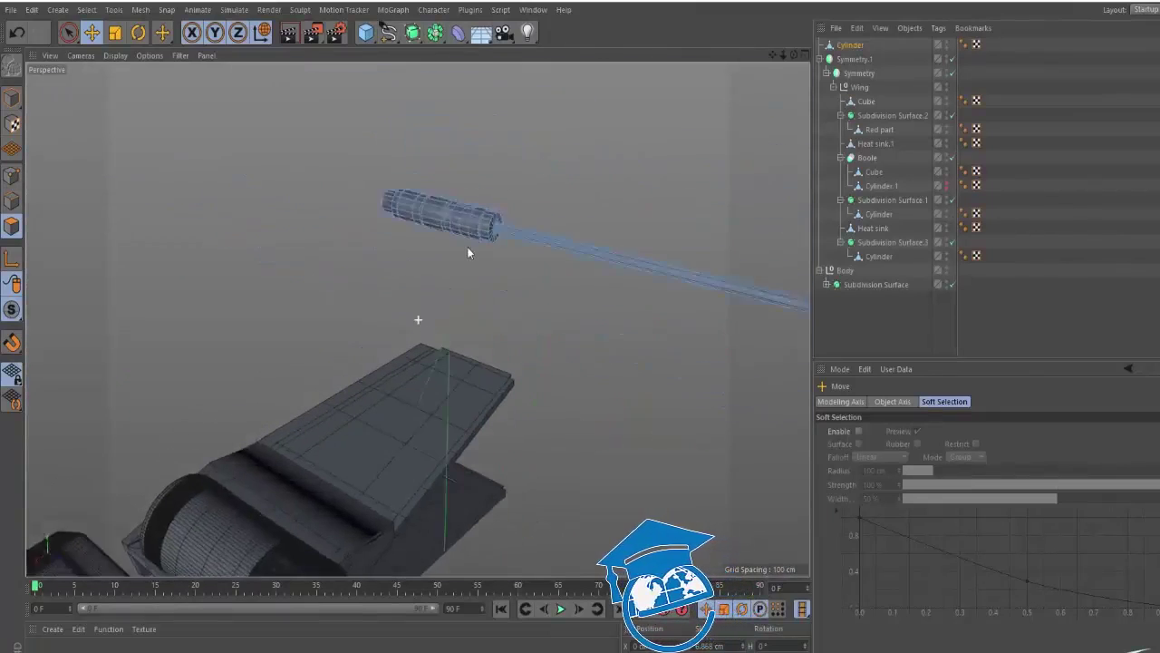
pyautogui.keyDown('alt'); pyautogui.moveTo(468, 253); pyautogui.dragTo(526, 239); pyautogui.keyUp('alt')
pyautogui.scroll(5, 607, 231)
pyautogui.press('k')
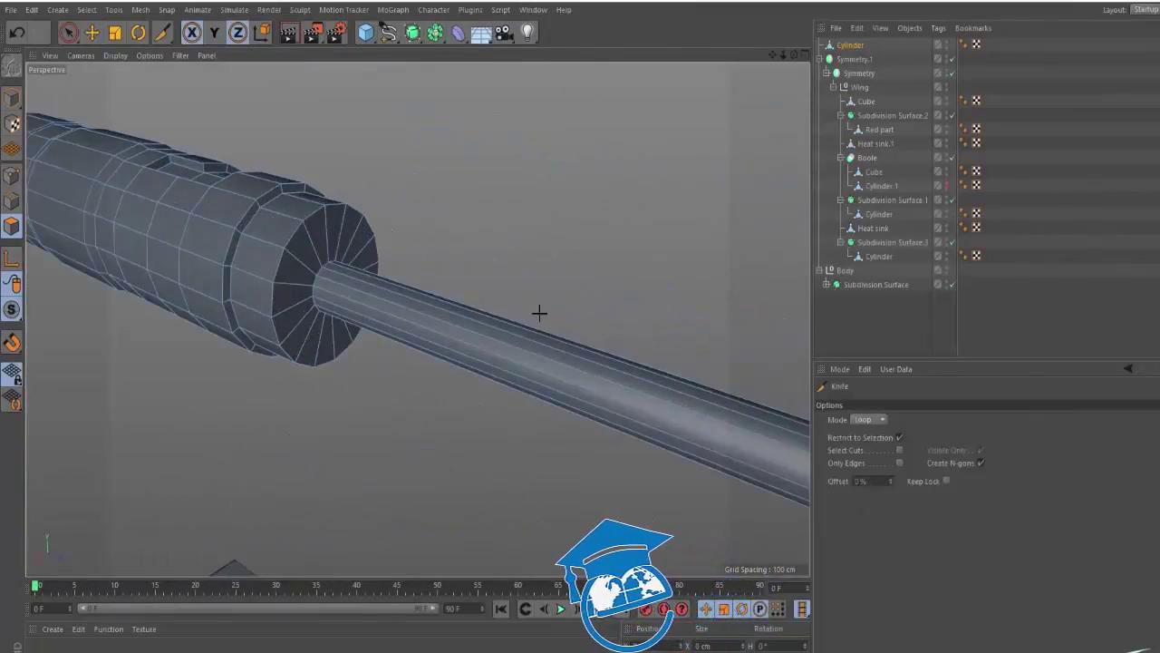
pyautogui.click(488, 339)
pyautogui.keyDown('alt'); pyautogui.moveTo(485, 336); pyautogui.dragTo(513, 313); pyautogui.keyUp('alt')
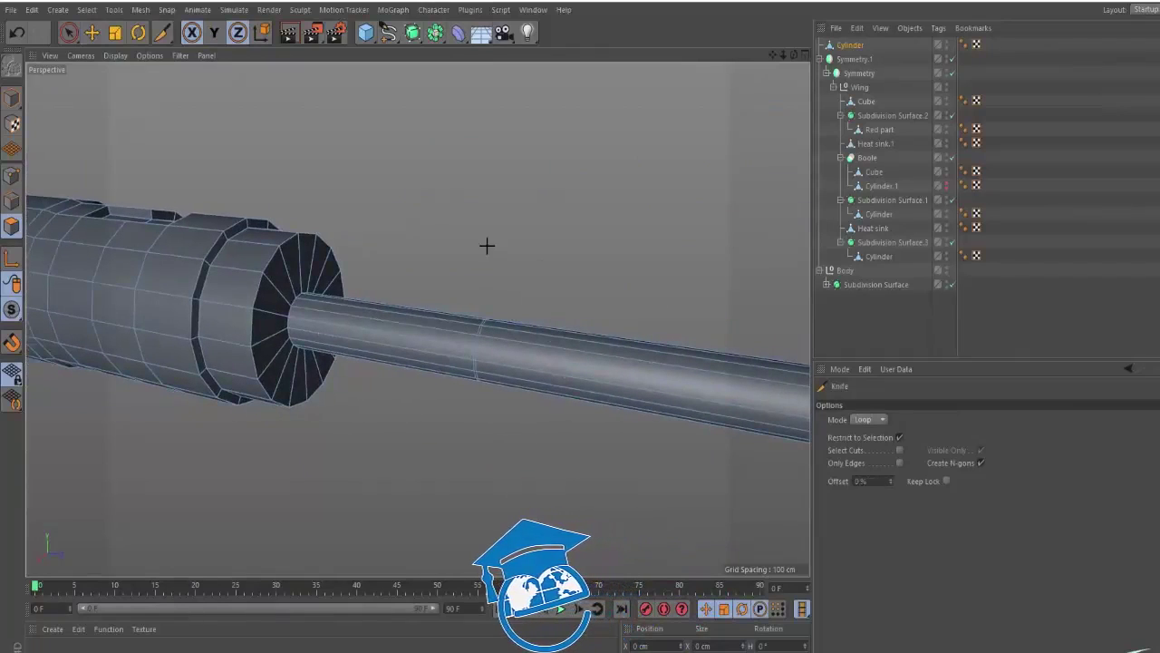
# Loop-select the short barrel section next to the gun body, scale it across its diameter, and clear the selection.
pyautogui.press('u')
pyautogui.press('l')
pyautogui.click(428, 332)
pyautogui.click(426, 338)
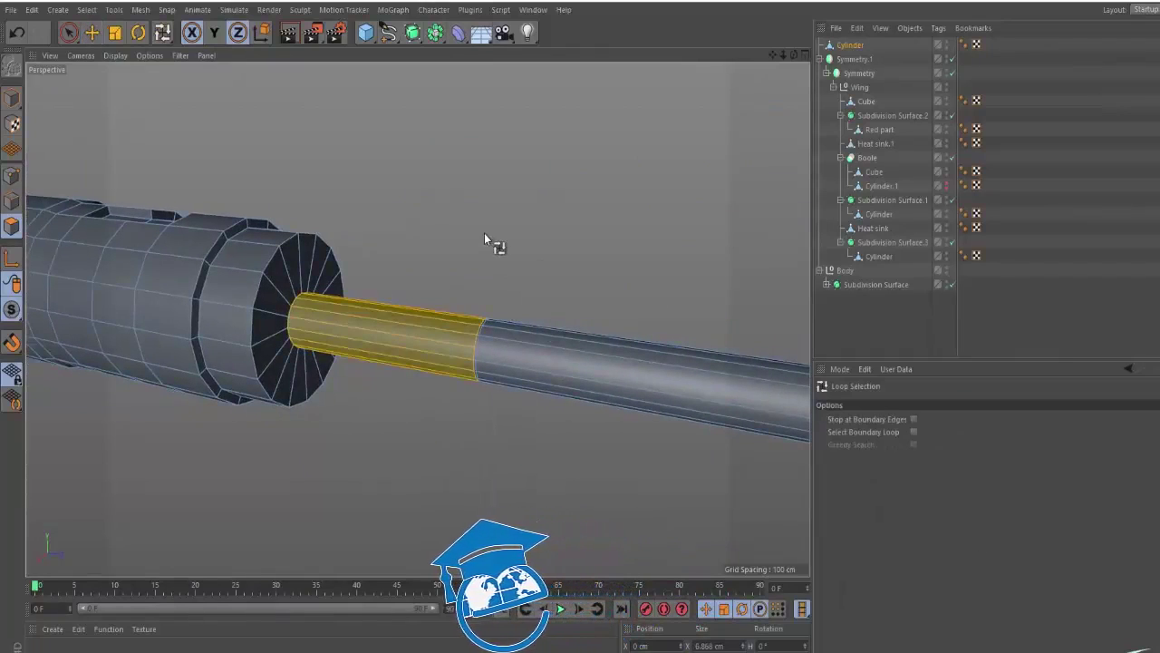
pyautogui.press('t')
pyautogui.keyDown('alt'); pyautogui.moveTo(421, 296); pyautogui.dragTo(380, 306); pyautogui.keyUp('alt')
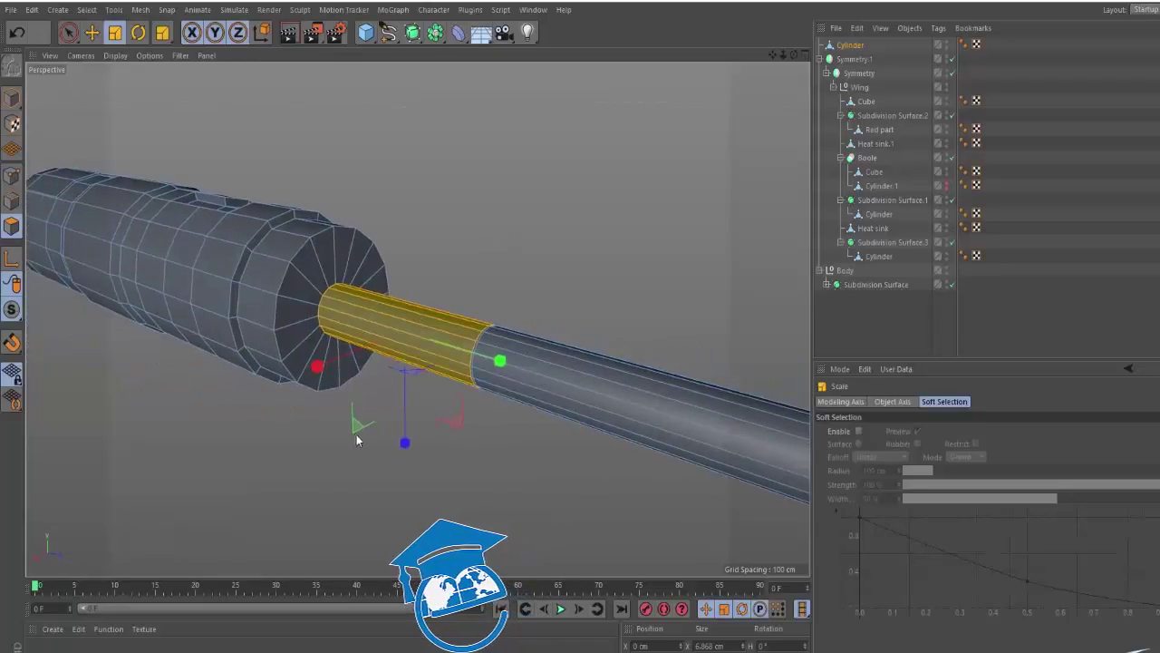
pyautogui.moveTo(356, 424); pyautogui.dragTo(395, 401)
pyautogui.press('e')
pyautogui.click(549, 262)
# Cut an edge loop around the barrel close to its tip and check the muzzle shape in the X-wing reference image.
pyautogui.press('k')
pyautogui.click(454, 368)
pyautogui.press('e')
pyautogui.hotkey('alt', 'Tab')
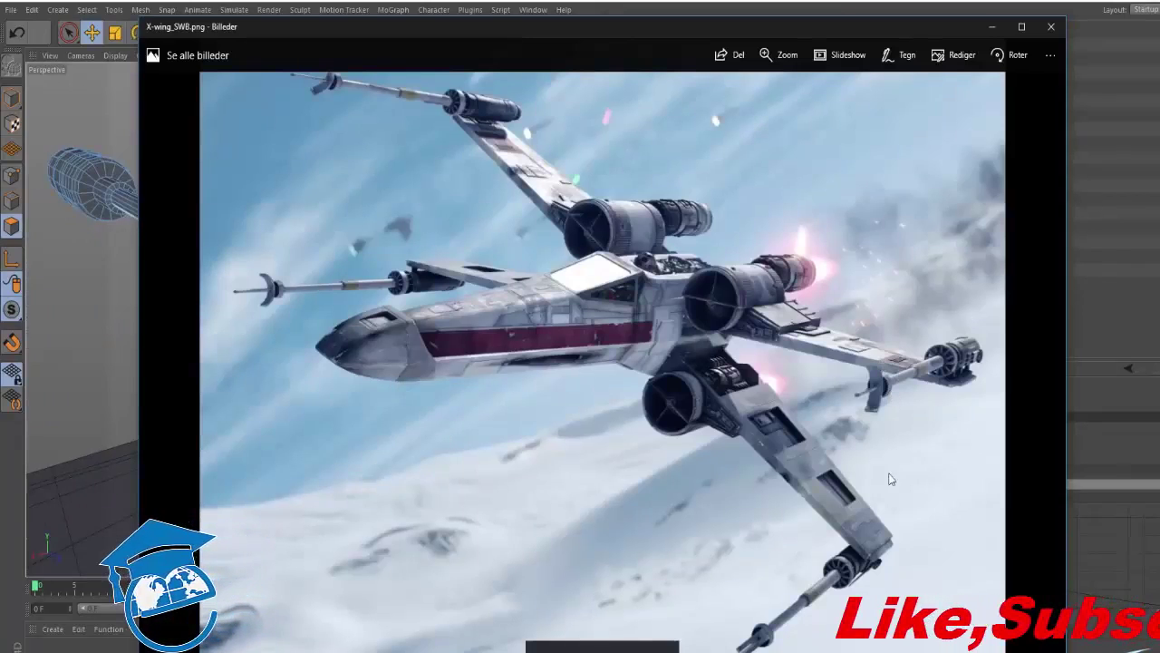
pyautogui.hotkey('alt', 'Tab')
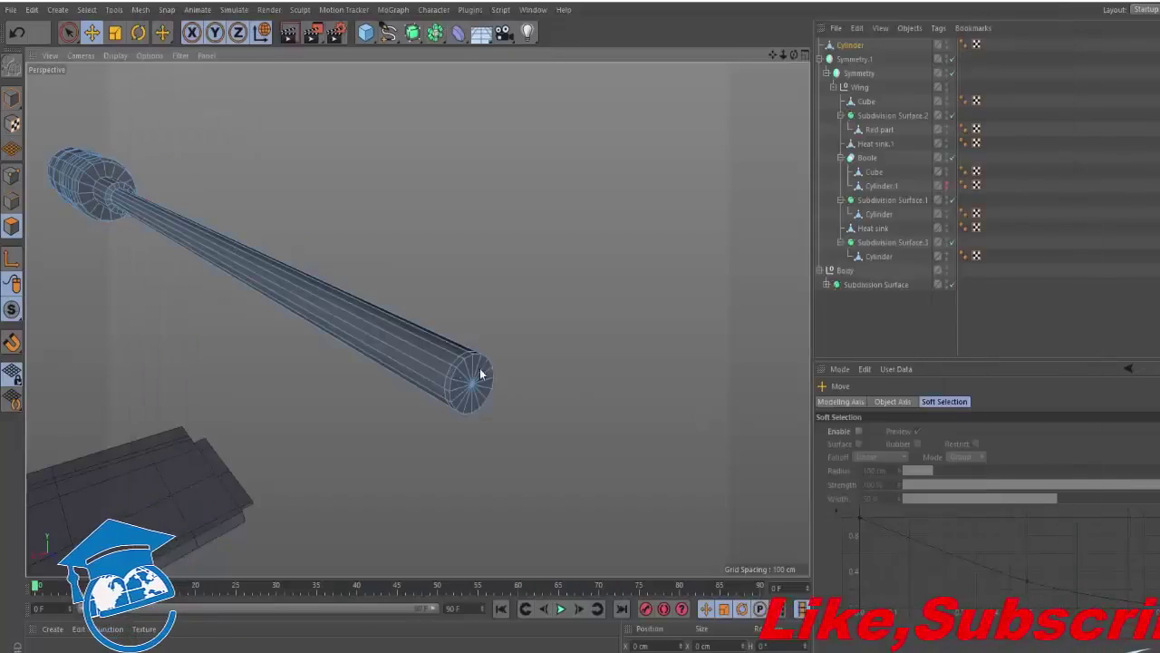
pyautogui.keyDown('alt'); pyautogui.moveTo(480, 373); pyautogui.dragTo(438, 368); pyautogui.keyUp('alt')
pyautogui.keyDown('alt'); pyautogui.moveTo(438, 368); pyautogui.dragTo(493, 341, button='right'); pyautogui.keyUp('alt')
pyautogui.doubleClick(492, 345)
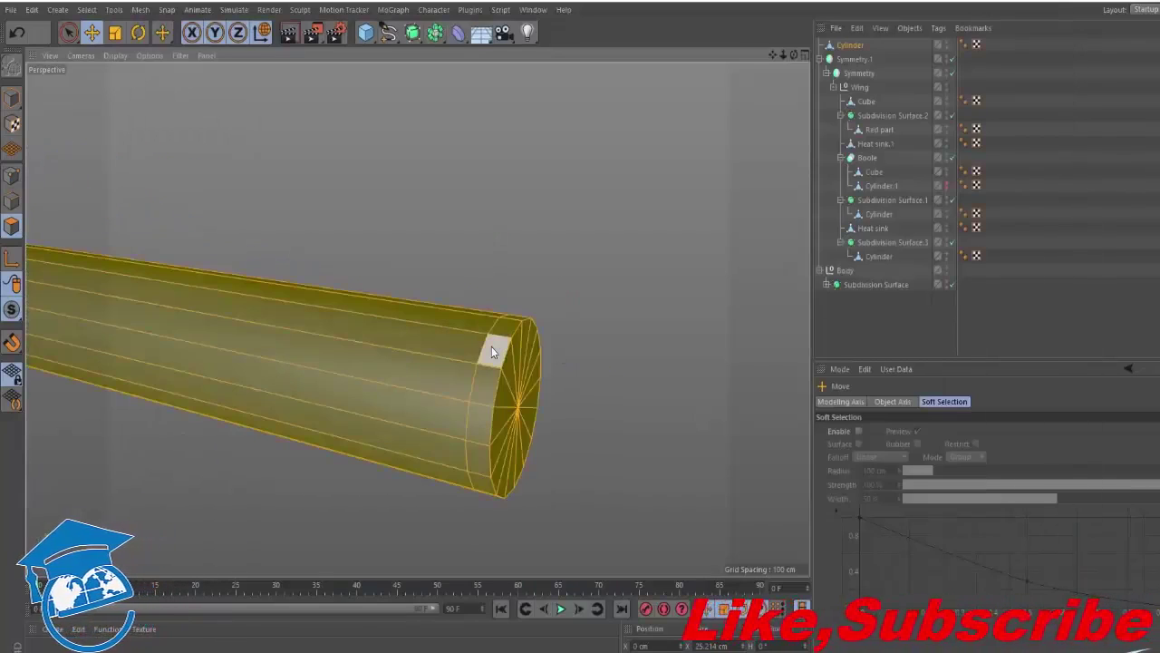
pyautogui.click(493, 352)
pyautogui.press('u')
pyautogui.press('l')
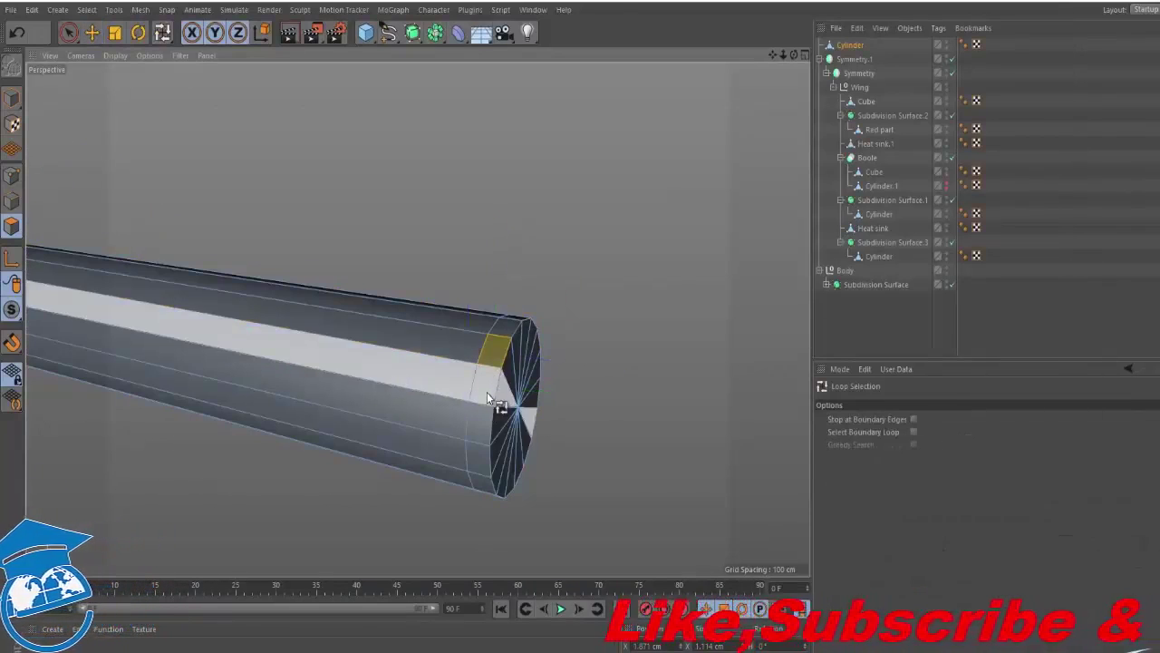
pyautogui.click(485, 399)
pyautogui.click(490, 408)
pyautogui.press('t')
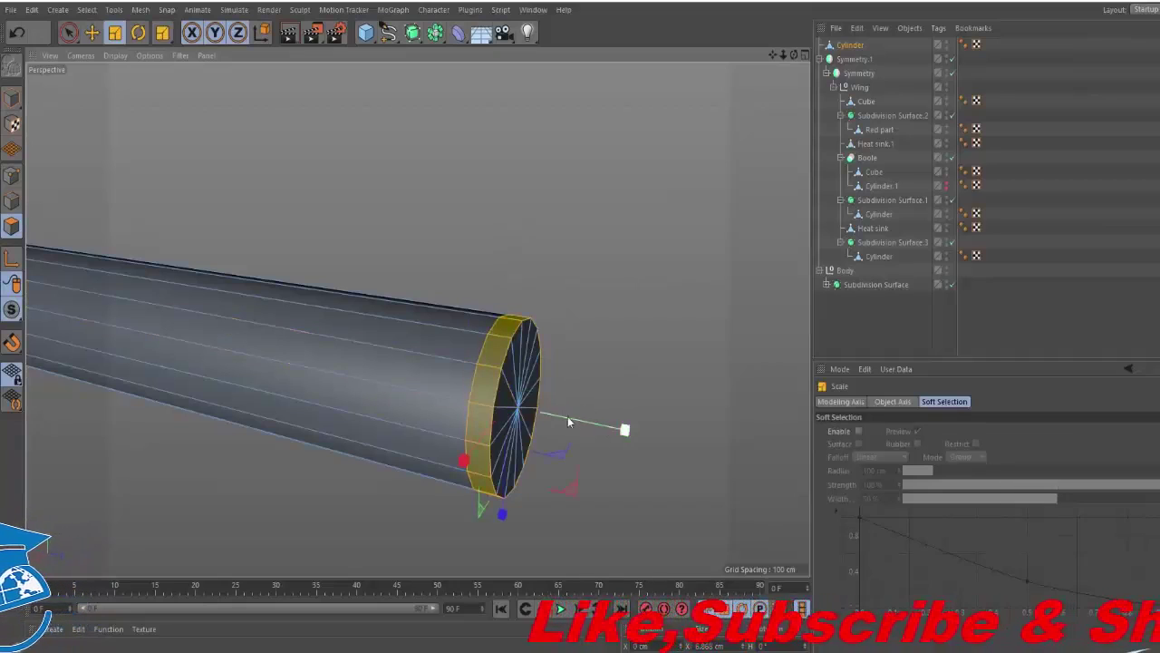
# Slide the edge loop near the barrel's tip back toward the gun body to widen the end band.
pyautogui.press('e')
pyautogui.click(598, 338)
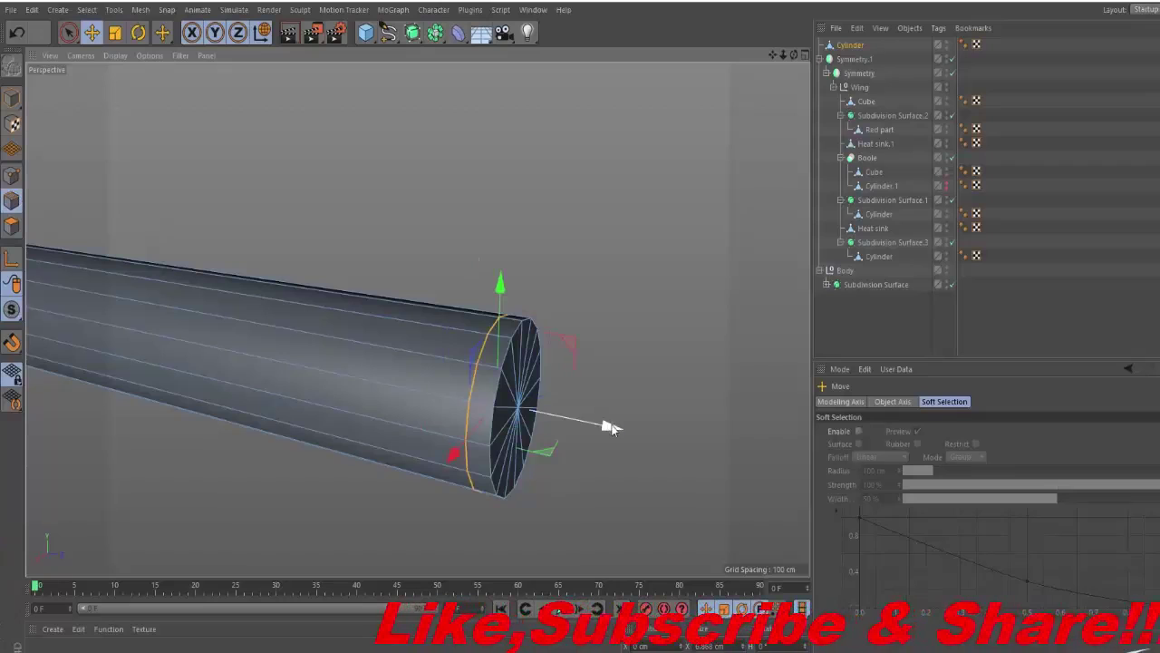
pyautogui.press('u')
pyautogui.press('l')
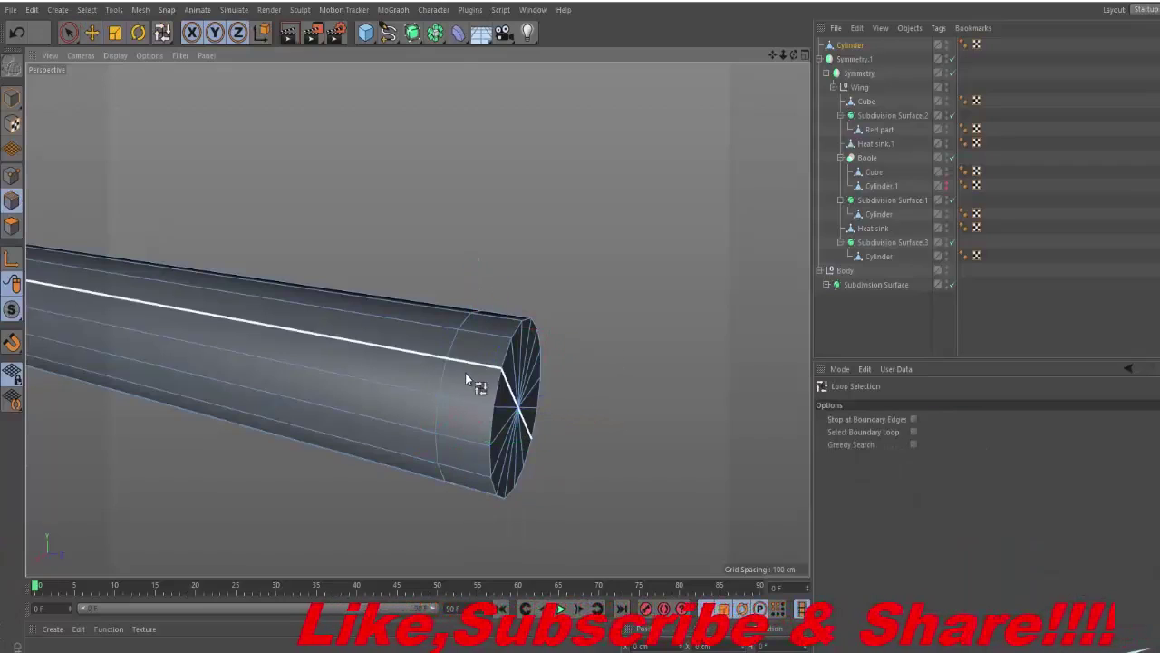
# Loop-select the widened polygon band at the barrel's tip and extrude it outward about 1.3 cm as a muzzle ring.
pyautogui.click(11, 226)
pyautogui.click(478, 389)
pyautogui.keyDown('alt'); pyautogui.moveTo(478, 388); pyautogui.dragTo(427, 393); pyautogui.keyUp('alt')
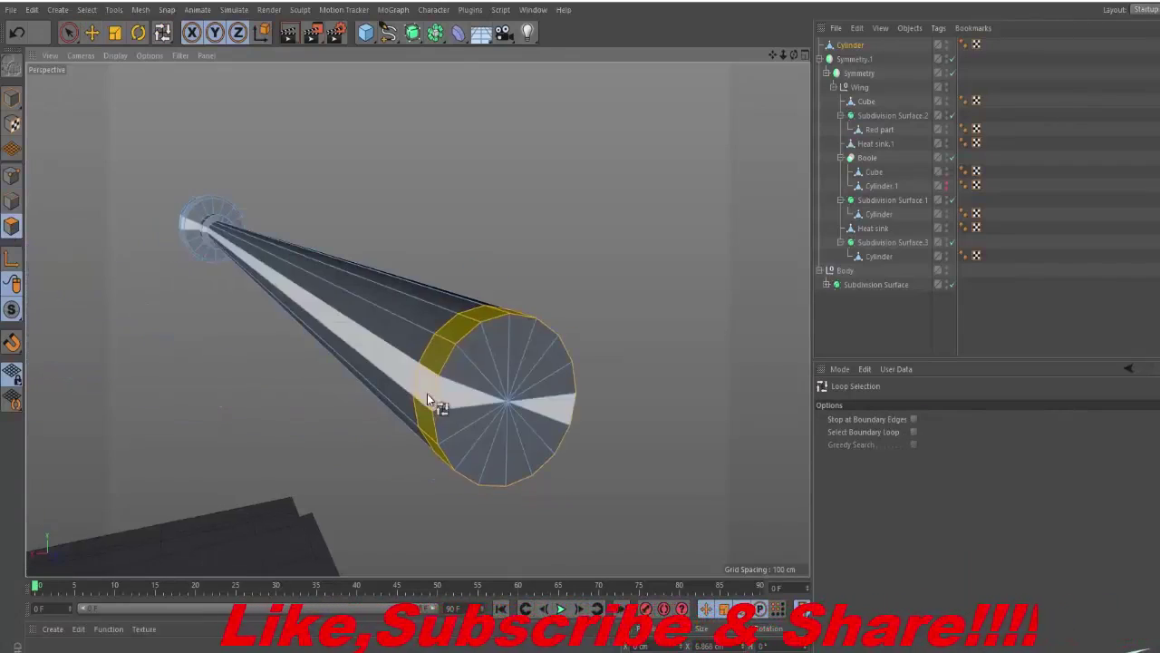
pyautogui.press('t')
pyautogui.press('y')
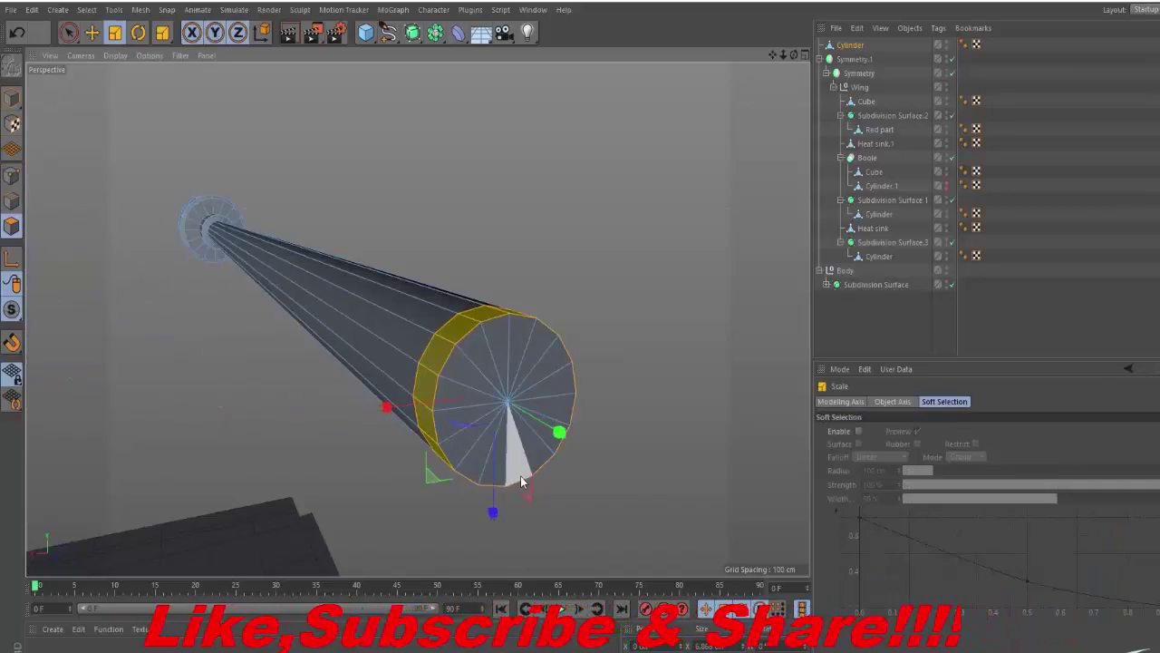
pyautogui.press('d')
pyautogui.moveTo(444, 399); pyautogui.dragTo(480, 399)
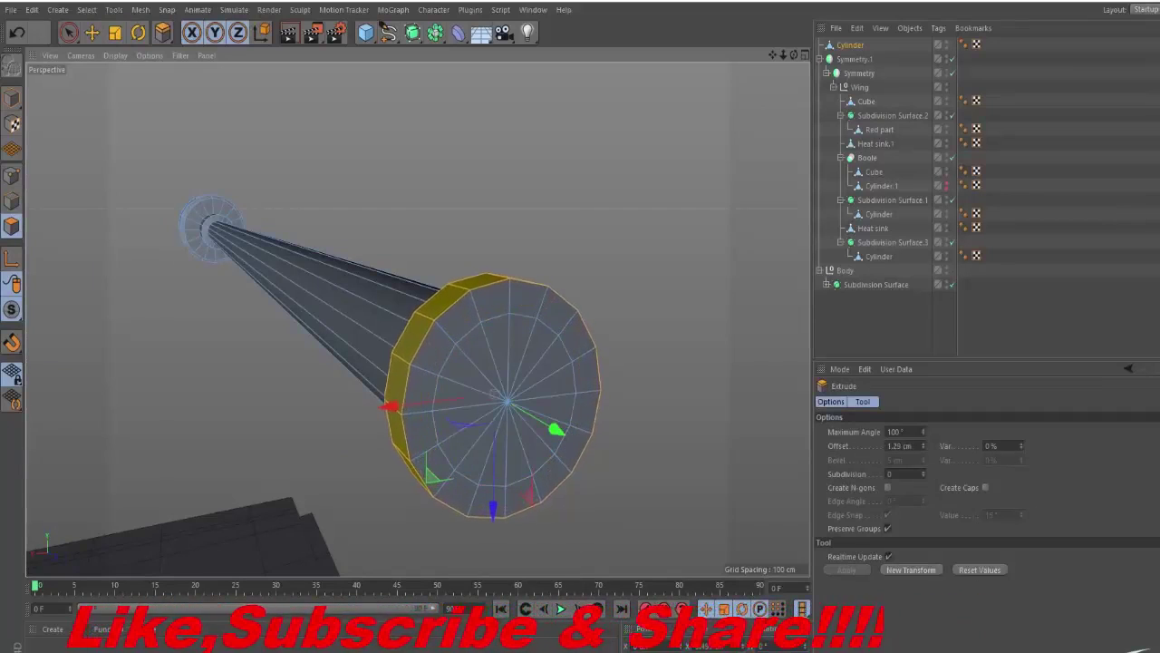
pyautogui.press('e')
pyautogui.click(630, 367)
# Examine the muzzle ring from the side and compare it with the gun tips in the X-wing_SWB.png reference image.
pyautogui.keyDown('alt'); pyautogui.moveTo(460, 359); pyautogui.dragTo(493, 376); pyautogui.keyUp('alt')
pyautogui.keyDown('alt'); pyautogui.moveTo(493, 376); pyautogui.dragTo(459, 365, button='right'); pyautogui.keyUp('alt')
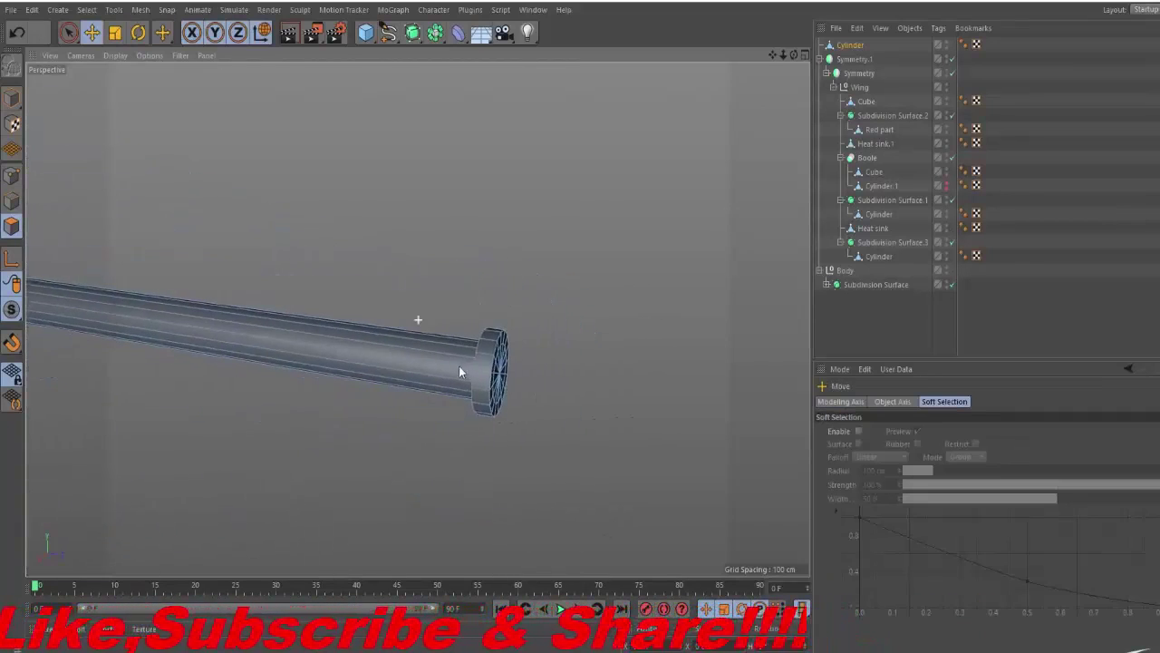
pyautogui.keyDown('alt'); pyautogui.moveTo(459, 365); pyautogui.dragTo(552, 369); pyautogui.keyUp('alt')
pyautogui.hotkey('alt', 'Tab')
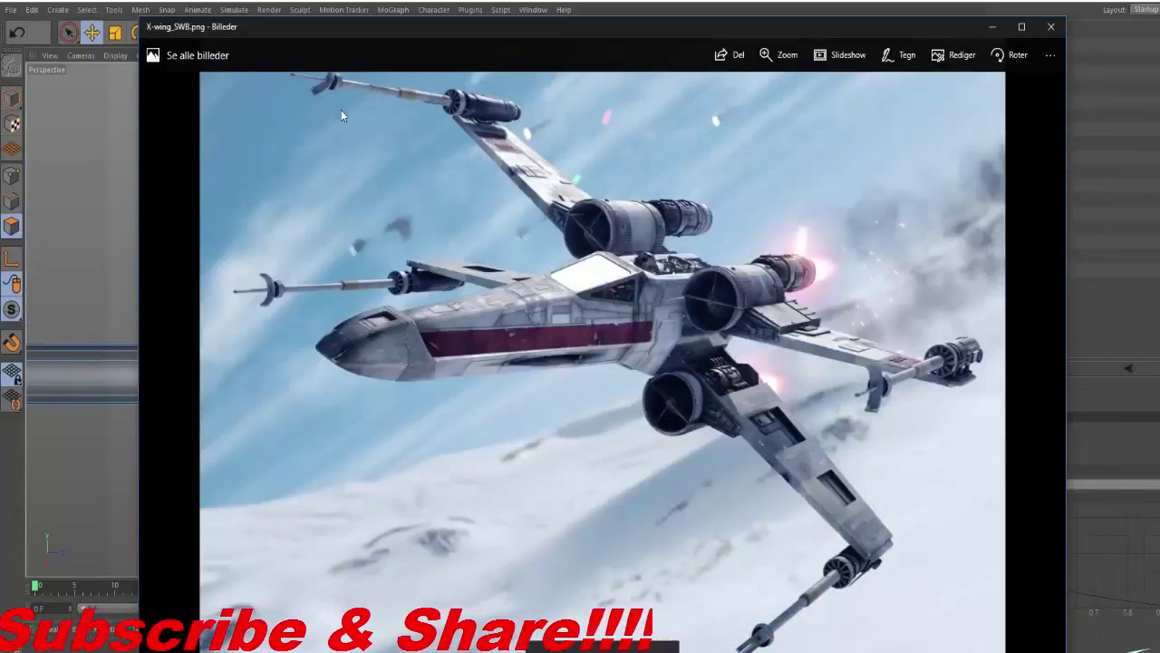
# Check the gun tips in the X-wing_SWB.png reference, then select the barrel's end cap and inset it to about 1.95 cm across.
pyautogui.hotkey('alt', 'Tab')
pyautogui.moveTo(513, 393)
pyautogui.keyDown('alt'); pyautogui.mouseDown()
pyautogui.moveTo(414, 368)
pyautogui.moveTo(503, 376)
pyautogui.mouseUp(); pyautogui.keyUp('alt')
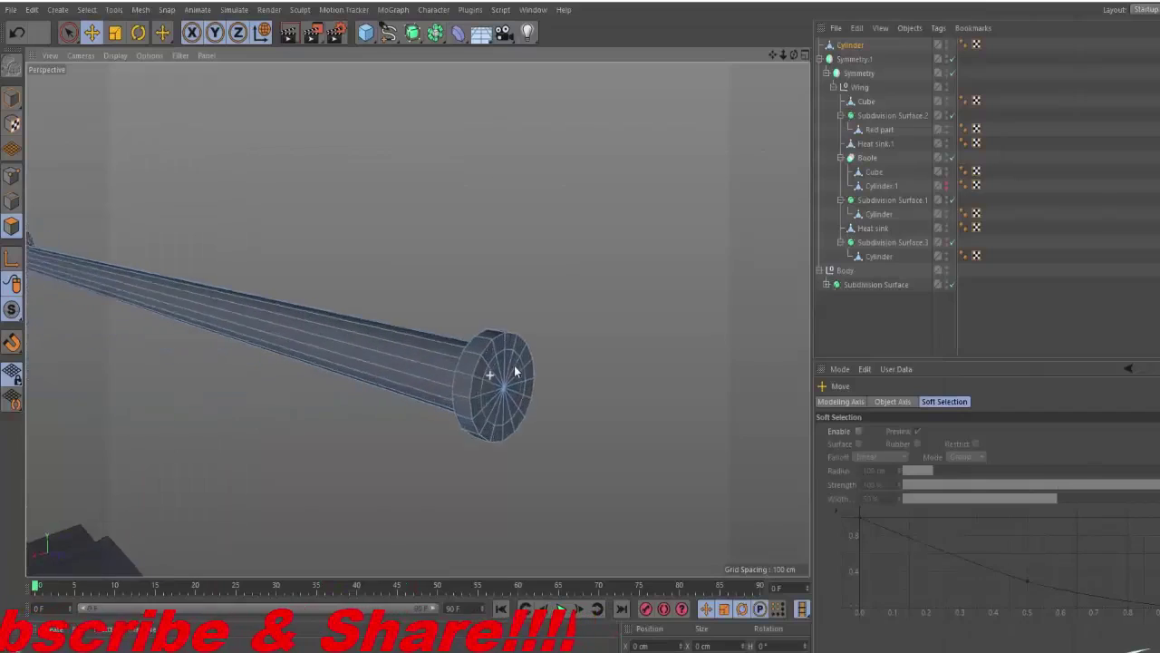
pyautogui.hotkey('alt', 'Tab')
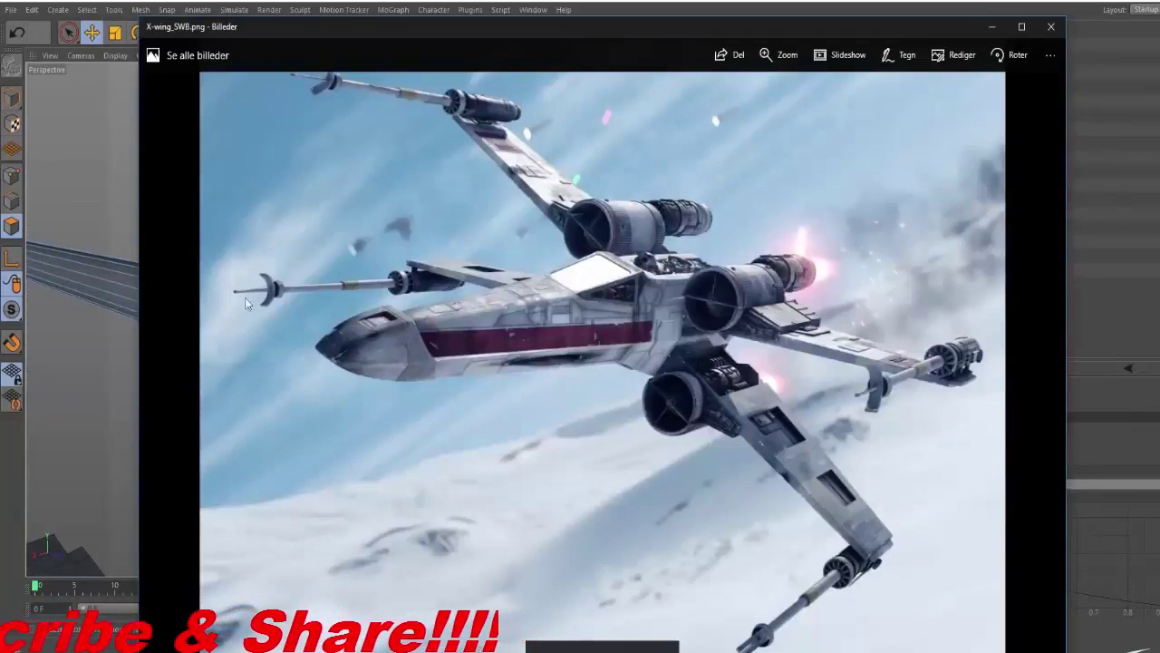
pyautogui.hotkey('alt', 'Tab')
pyautogui.keyDown('alt'); pyautogui.moveTo(506, 351); pyautogui.dragTo(463, 340); pyautogui.keyUp('alt')
pyautogui.press('u')
pyautogui.press('l')
pyautogui.click(515, 395)
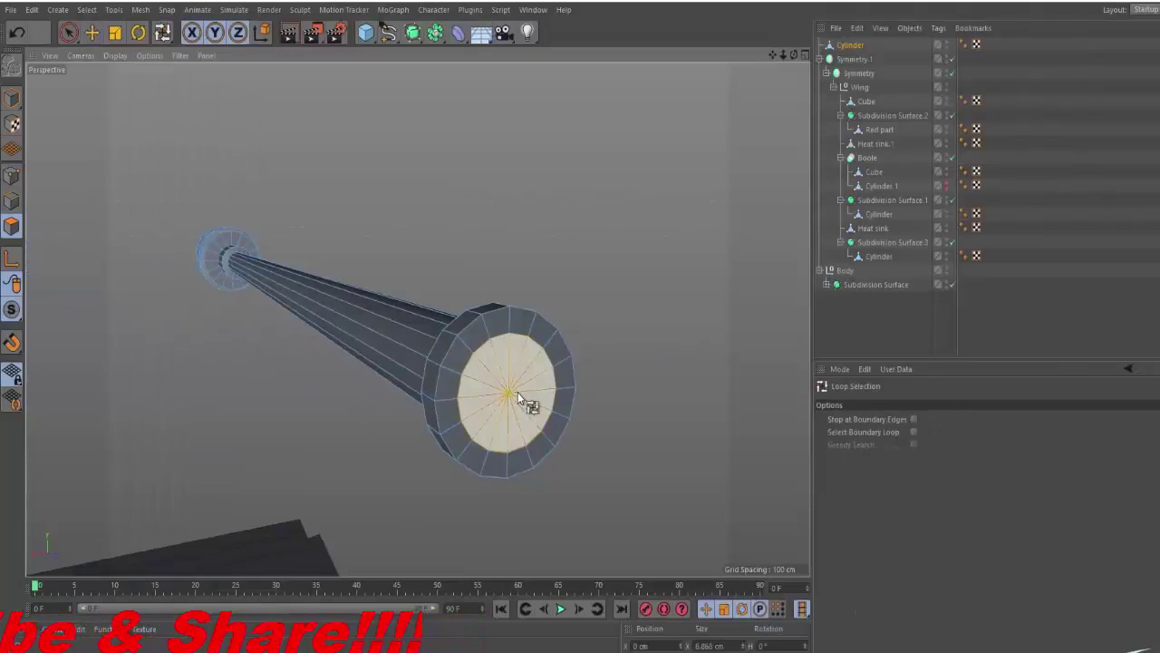
pyautogui.press('i')
pyautogui.press('e')
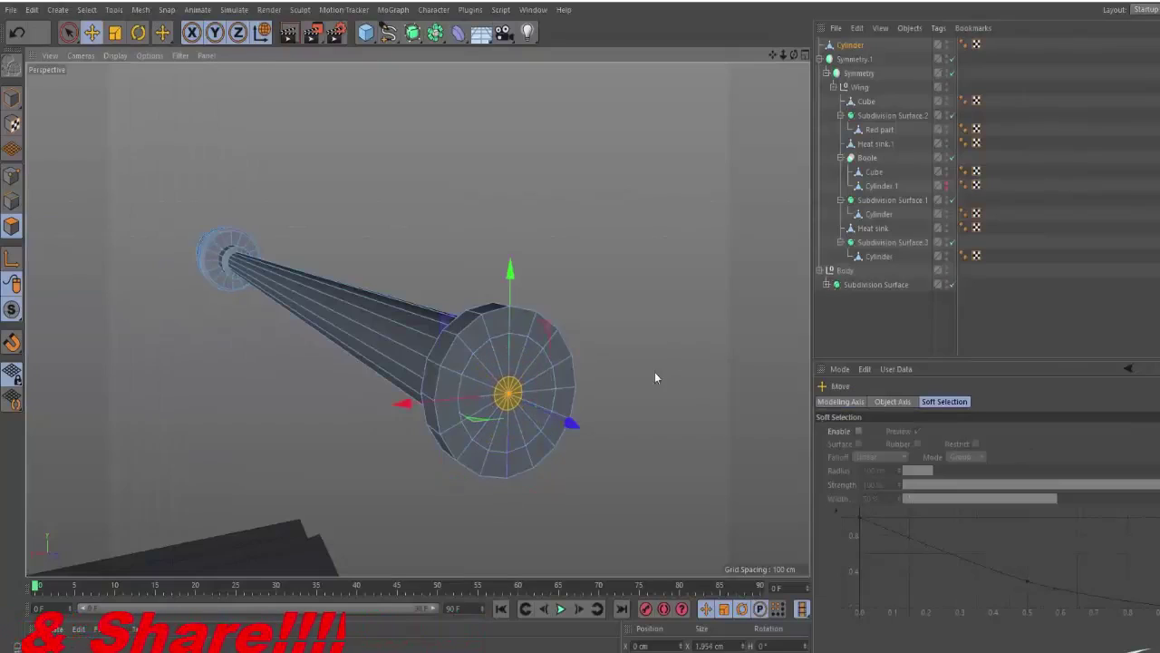
# Extend the inset cap forward as a thin rod, scale its end to about 0.9 cm and extend it about 4 cm further.
pyautogui.keyDown('alt'); pyautogui.moveTo(656, 375); pyautogui.dragTo(657, 422); pyautogui.keyUp('alt')
pyautogui.keyDown('alt'); pyautogui.moveTo(465, 357); pyautogui.dragTo(276, 337); pyautogui.keyUp('alt')
pyautogui.moveTo(556, 479); pyautogui.dragTo(593, 496)
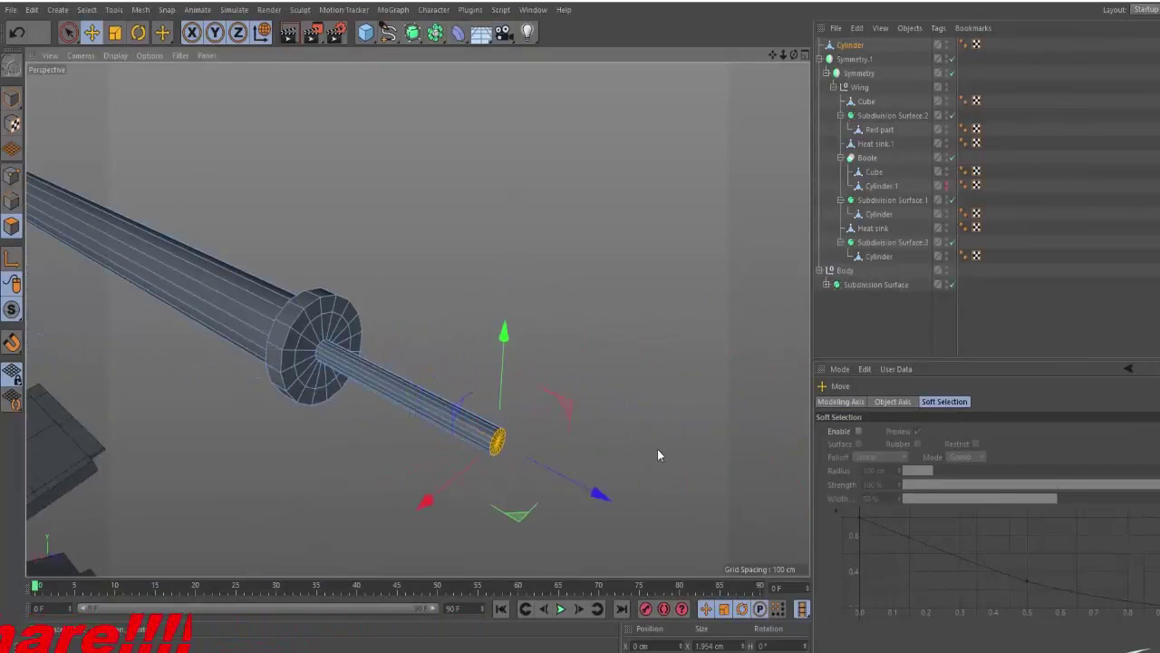
pyautogui.press('t')
pyautogui.moveTo(656, 439); pyautogui.dragTo(606, 443)
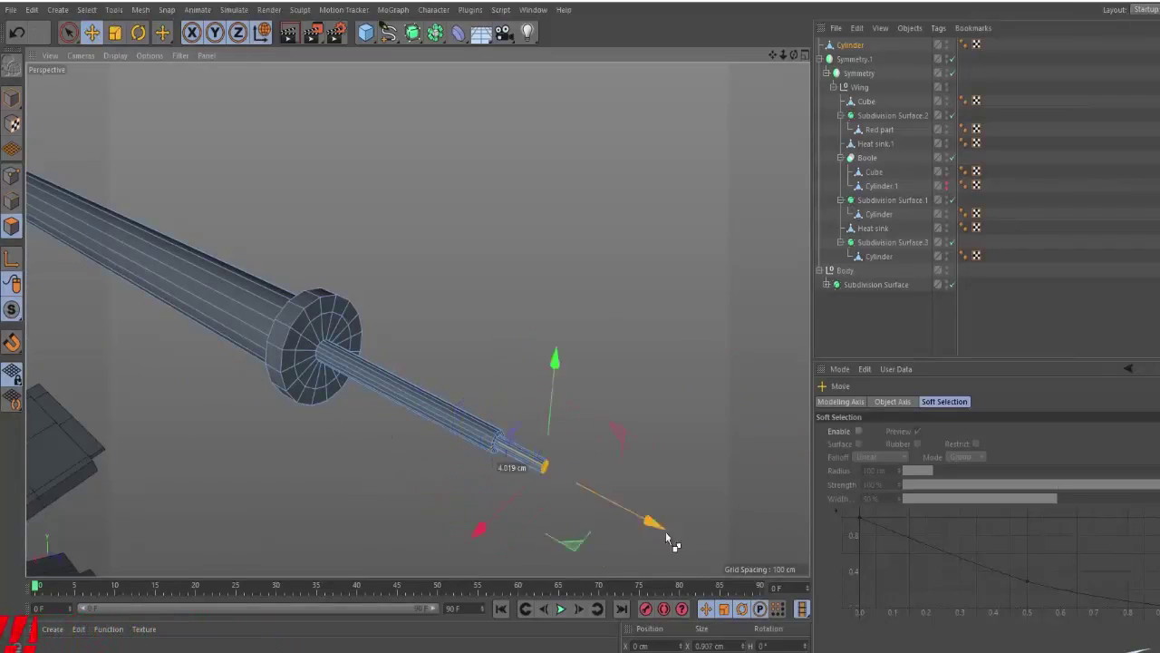
pyautogui.moveTo(513, 457)
pyautogui.keyDown('alt'); pyautogui.mouseDown()
pyautogui.moveTo(432, 396)
pyautogui.moveTo(554, 452)
pyautogui.moveTo(531, 429)
pyautogui.moveTo(207, 329)
pyautogui.moveTo(472, 388)
pyautogui.moveTo(470, 379)
pyautogui.mouseUp(); pyautogui.keyUp('alt')
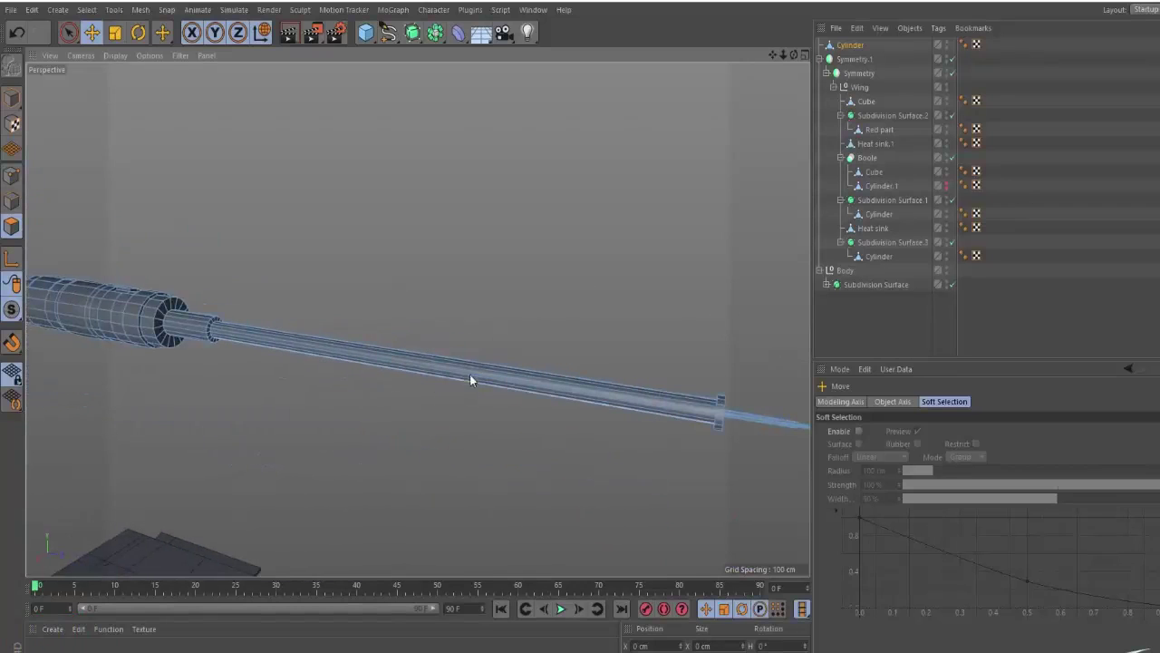
# Add a Subdivision Surface as parent of the gun cylinder and examine the smoothed shape.
pyautogui.keyDown('alt'); pyautogui.click(413, 33); pyautogui.keyUp('alt')
pyautogui.click(555, 217)
pyautogui.keyDown('alt'); pyautogui.moveTo(555, 270); pyautogui.dragTo(425, 355, button='right'); pyautogui.keyUp('alt')
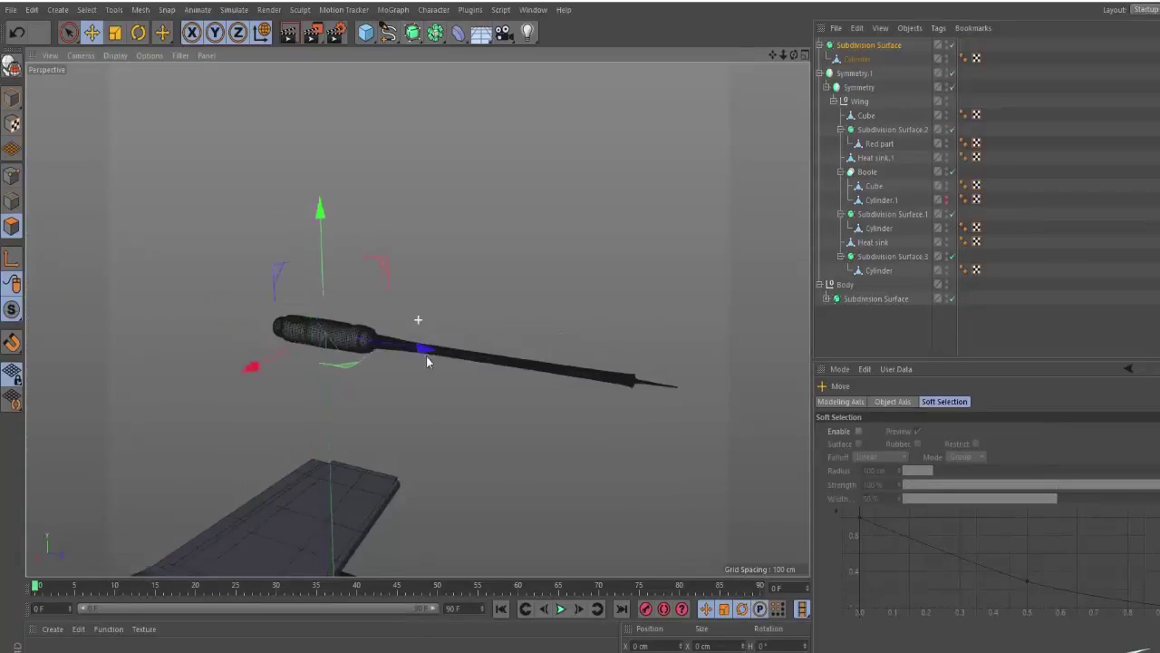
pyautogui.keyDown('alt'); pyautogui.moveTo(425, 355); pyautogui.dragTo(465, 387, button='middle'); pyautogui.keyUp('alt')
pyautogui.keyDown('alt'); pyautogui.moveTo(388, 369); pyautogui.dragTo(522, 344, button='right'); pyautogui.keyUp('alt')
# Cut support edge loops on the gun body's front face around the base of the barrel, checking them with subdivision toggled.
pyautogui.click(858, 60)
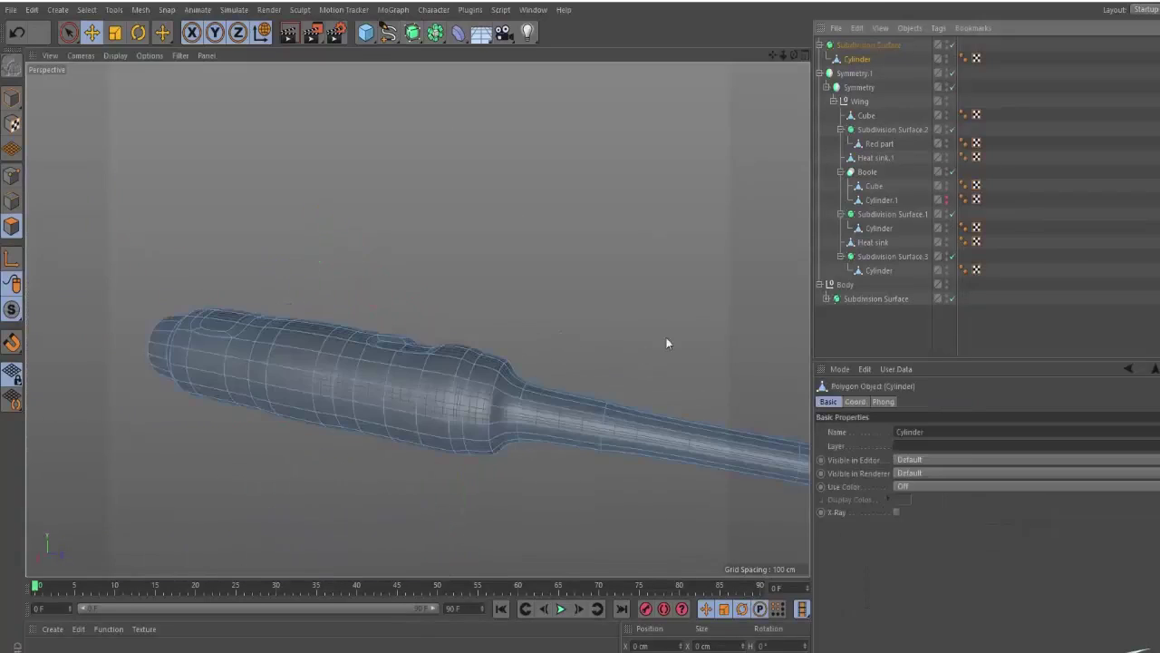
pyautogui.press('q')
pyautogui.keyDown('alt'); pyautogui.moveTo(665, 340); pyautogui.dragTo(528, 403); pyautogui.keyUp('alt')
pyautogui.keyDown('alt'); pyautogui.moveTo(473, 425); pyautogui.dragTo(546, 387, button='right'); pyautogui.keyUp('alt')
pyautogui.keyDown('alt'); pyautogui.moveTo(546, 387); pyautogui.dragTo(521, 339, button='middle'); pyautogui.keyUp('alt')
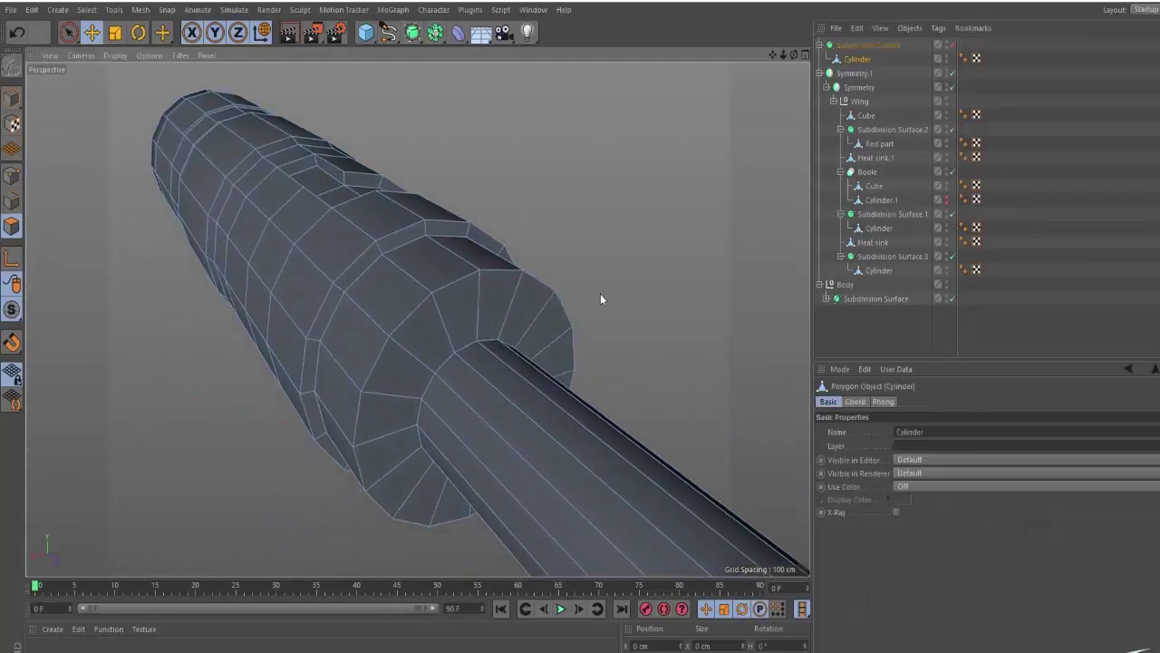
pyautogui.press('q')
pyautogui.press('q')
pyautogui.press('k')
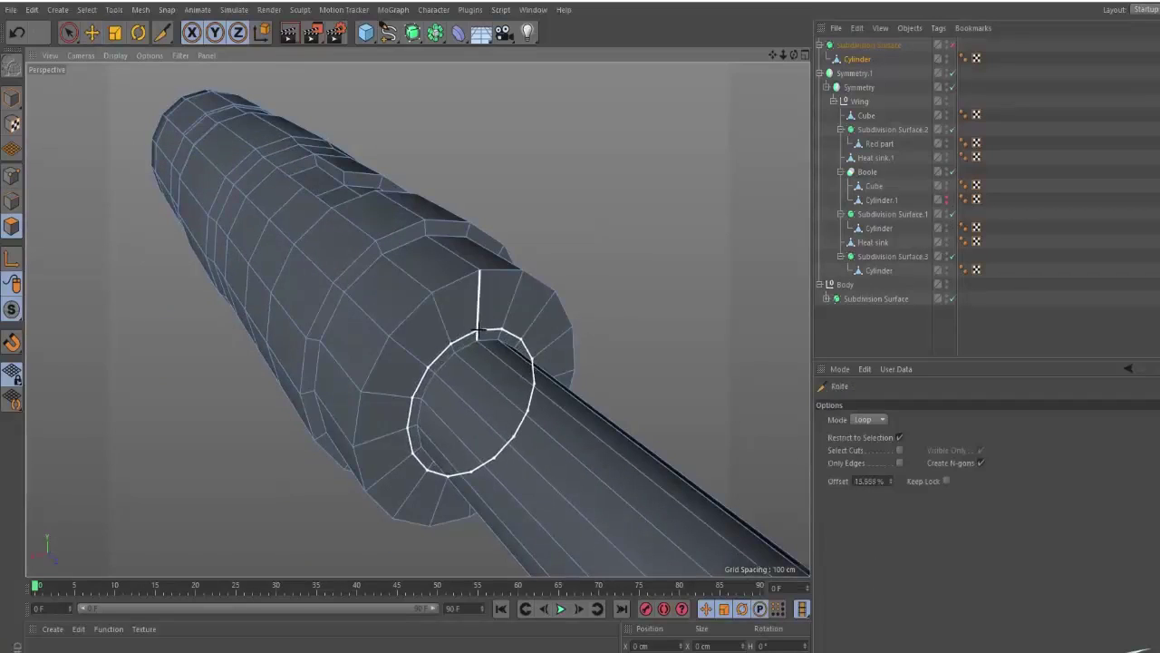
pyautogui.click(481, 276)
pyautogui.keyDown('alt'); pyautogui.moveTo(472, 273); pyautogui.dragTo(488, 287); pyautogui.keyUp('alt')
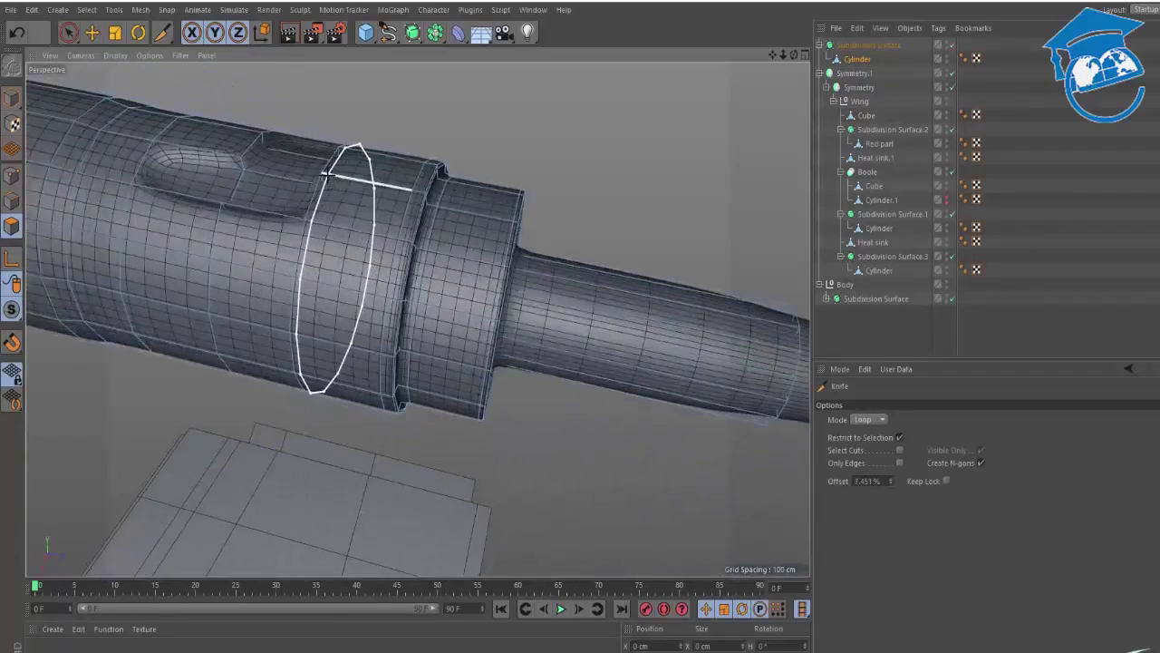
# Cut support edge loops around the gun body at the ends of the front recessed slot.
pyautogui.keyDown('alt'); pyautogui.moveTo(326, 175); pyautogui.dragTo(427, 242); pyautogui.keyUp('alt')
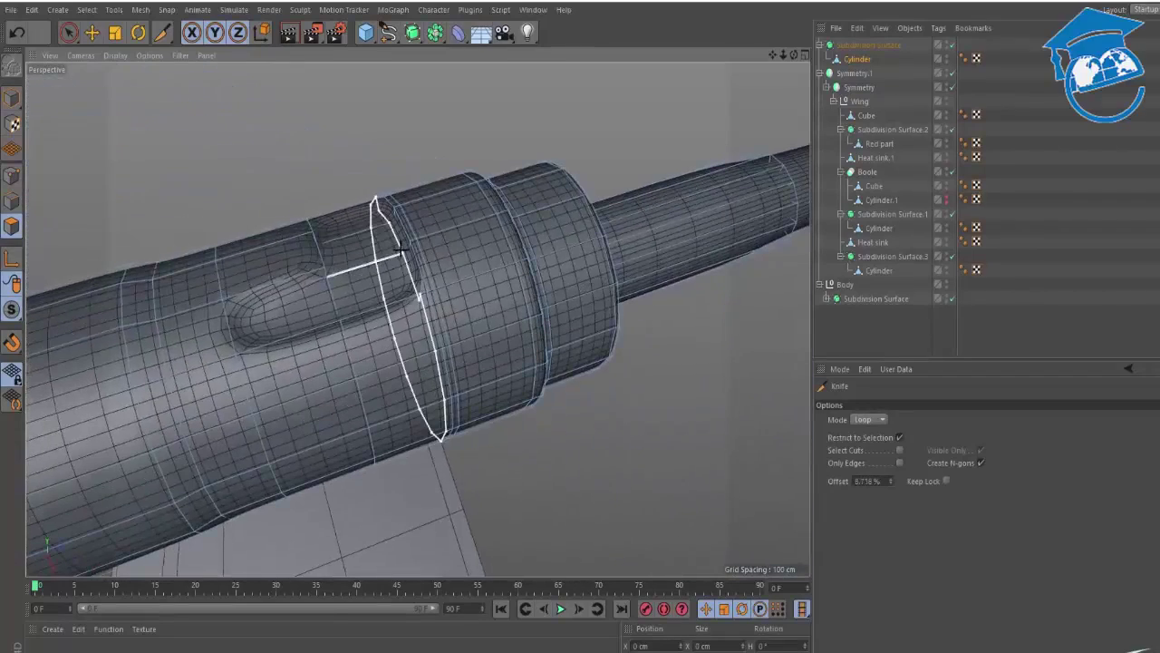
pyautogui.keyDown('alt'); pyautogui.moveTo(348, 266); pyautogui.dragTo(324, 271); pyautogui.keyUp('alt')
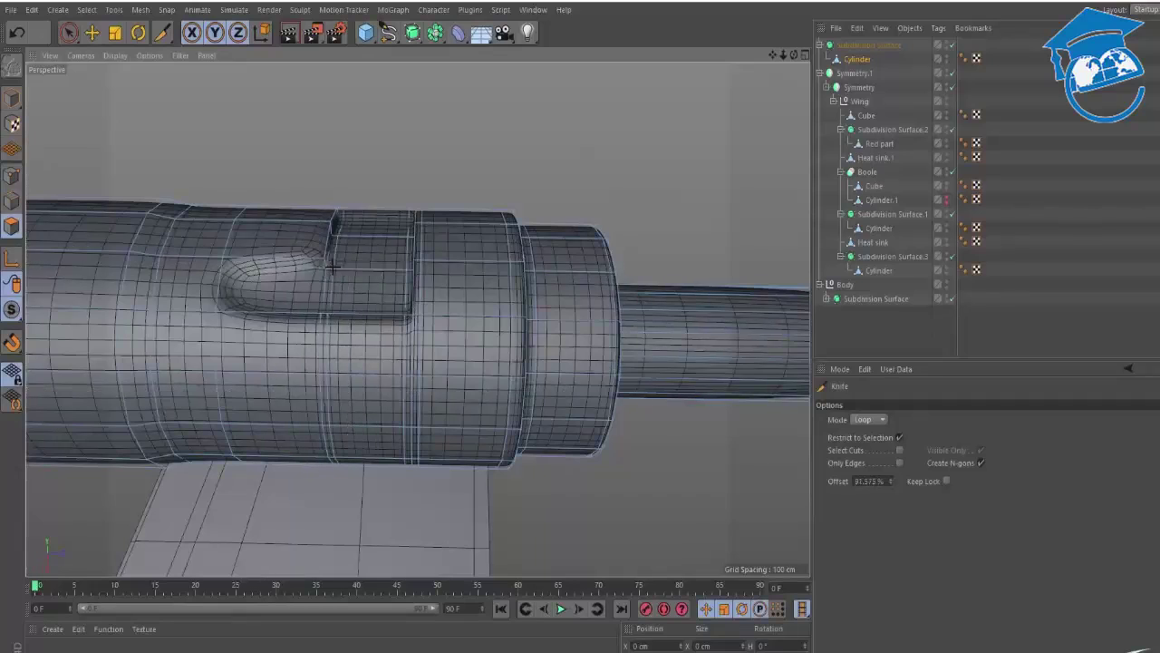
pyautogui.click(228, 256)
pyautogui.keyDown('alt'); pyautogui.moveTo(250, 259); pyautogui.dragTo(471, 287, button='middle'); pyautogui.keyUp('alt')
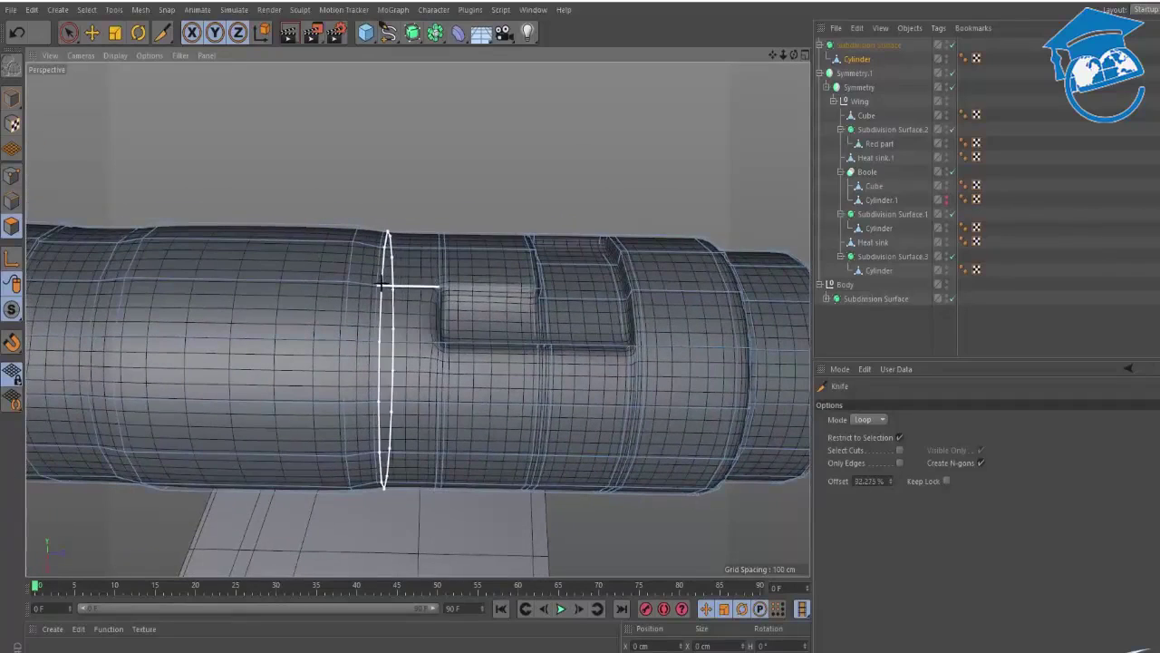
pyautogui.keyDown('alt'); pyautogui.moveTo(344, 283); pyautogui.dragTo(531, 294); pyautogui.keyUp('alt')
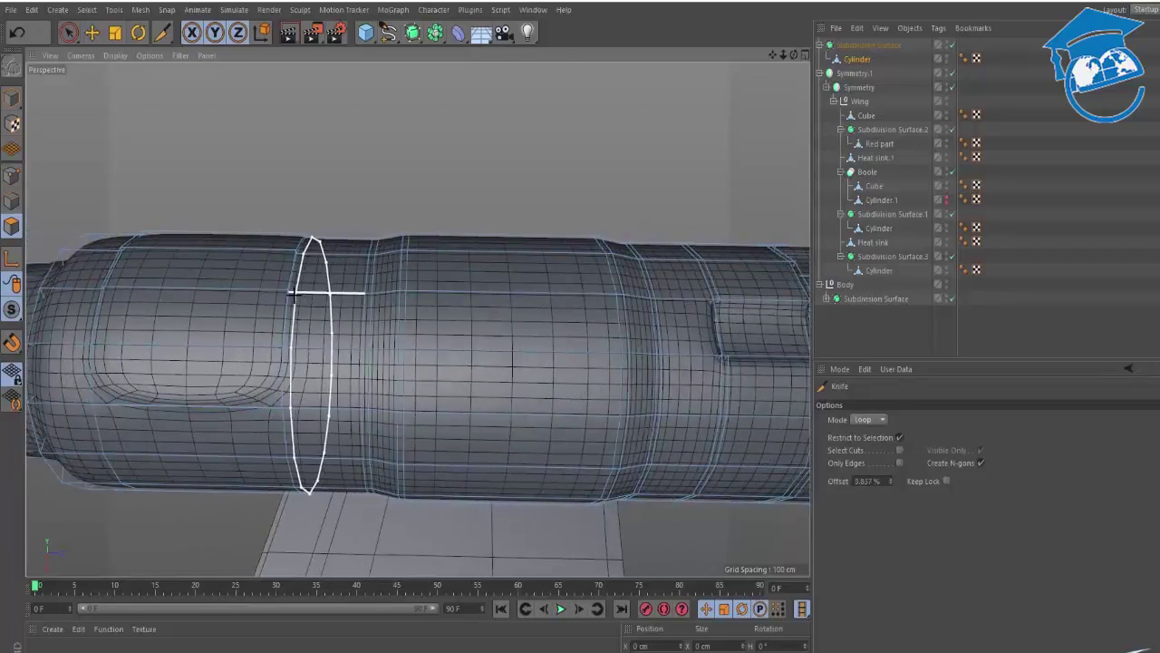
# Undo the last loop cut, recut it tight against the rear panel's edge and add a support loop at the rear shoulder.
pyautogui.keyDown('alt'); pyautogui.moveTo(292, 293); pyautogui.dragTo(351, 290); pyautogui.keyUp('alt')
pyautogui.keyDown('alt'); pyautogui.moveTo(318, 291); pyautogui.dragTo(349, 292); pyautogui.keyUp('alt')
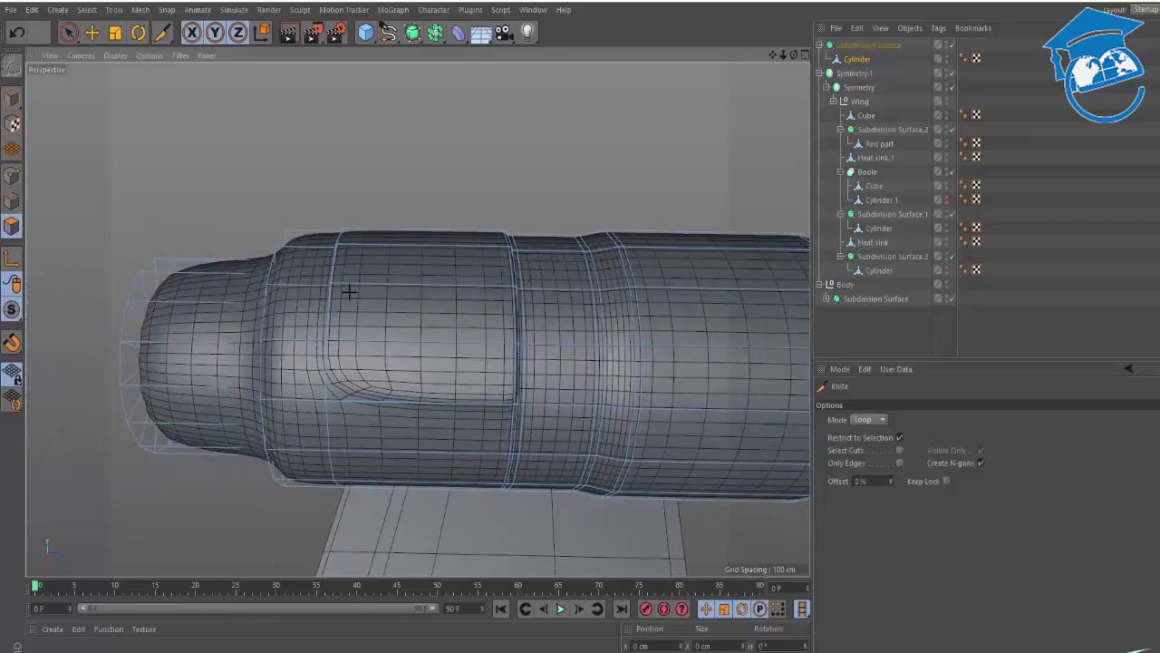
pyautogui.hotkey('ctrl', 'z')
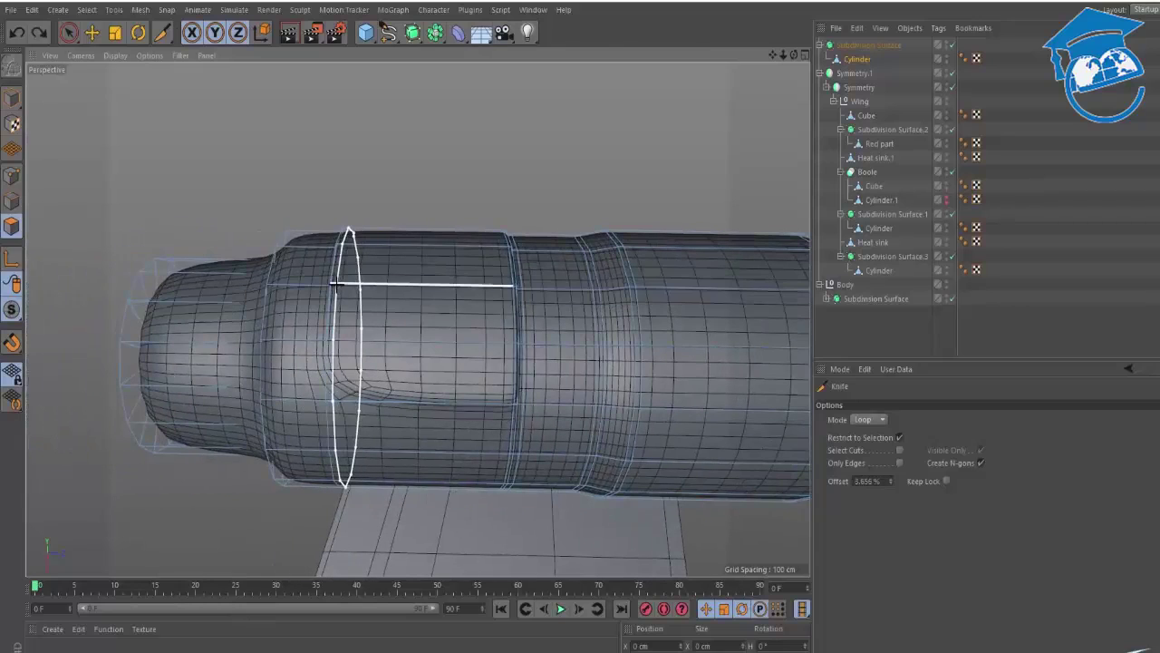
pyautogui.click(334, 284)
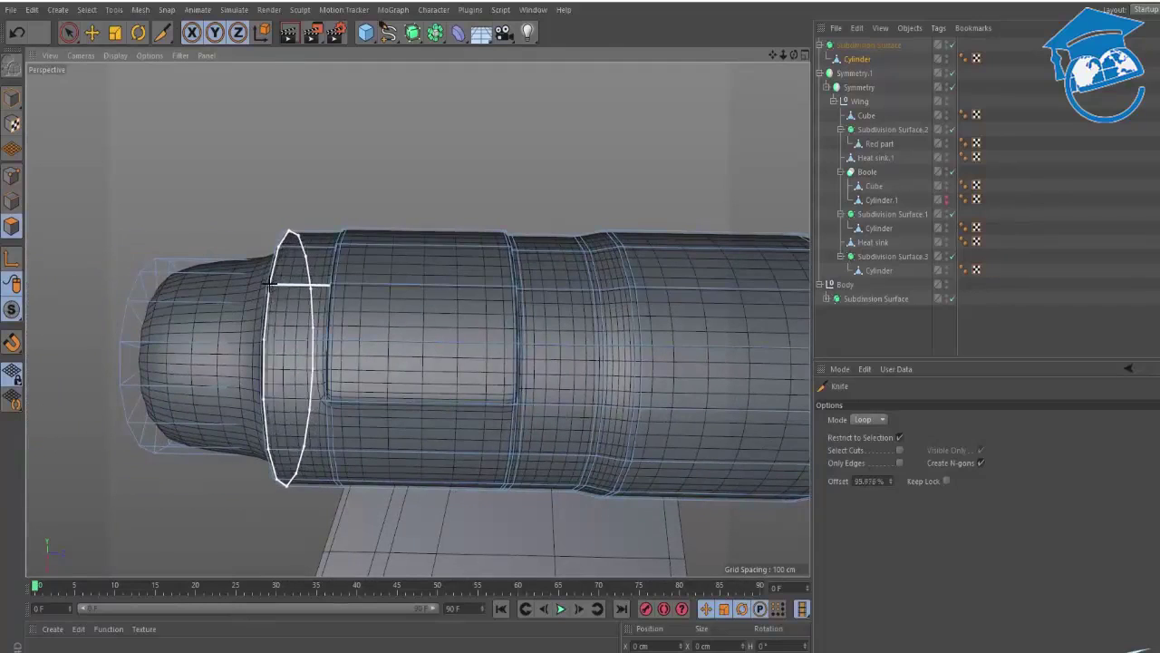
pyautogui.keyDown('alt'); pyautogui.moveTo(272, 284); pyautogui.dragTo(445, 286, button='middle'); pyautogui.keyUp('alt')
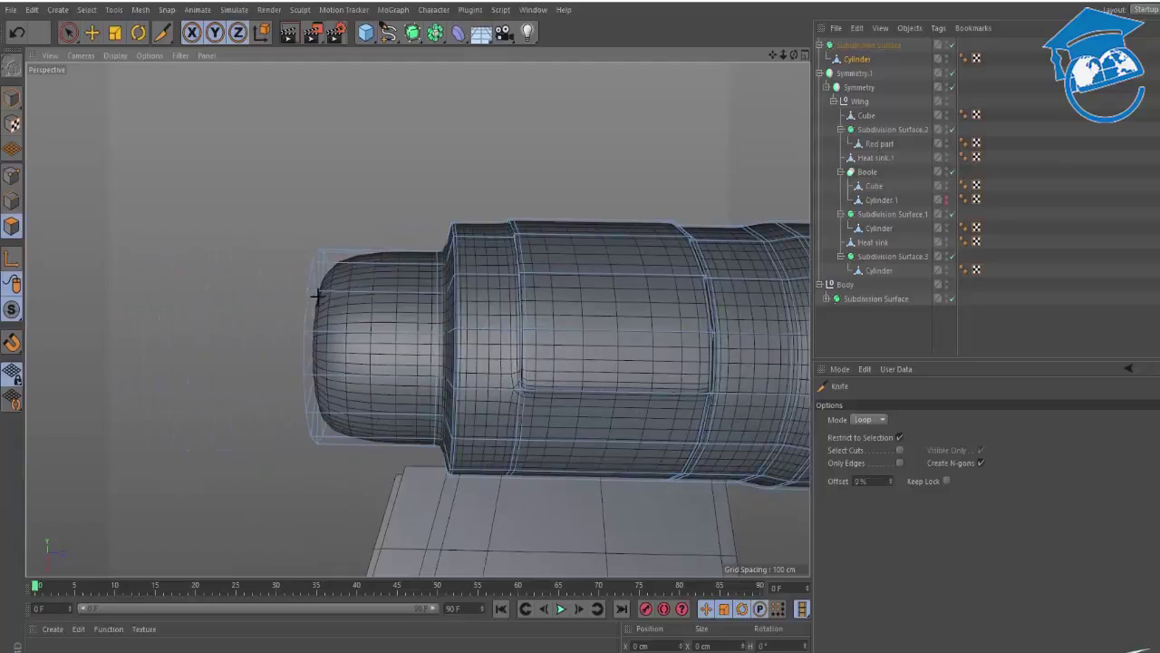
# Cut a support edge loop on the step where the barrel's collar meets the thinner barrel.
pyautogui.keyDown('alt'); pyautogui.moveTo(324, 293); pyautogui.dragTo(214, 148); pyautogui.keyUp('alt')
pyautogui.keyDown('alt'); pyautogui.moveTo(408, 305); pyautogui.dragTo(99, 112, button='middle'); pyautogui.keyUp('alt')
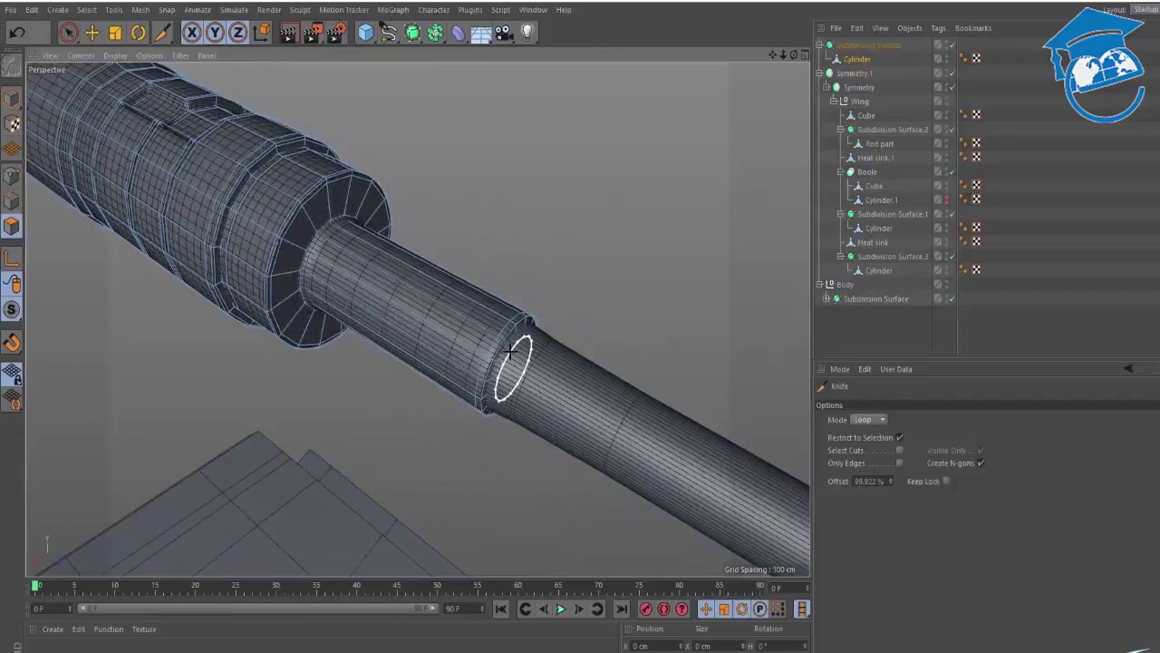
pyautogui.click(506, 355)
pyautogui.keyDown('alt'); pyautogui.moveTo(490, 360); pyautogui.dragTo(360, 298); pyautogui.keyUp('alt')
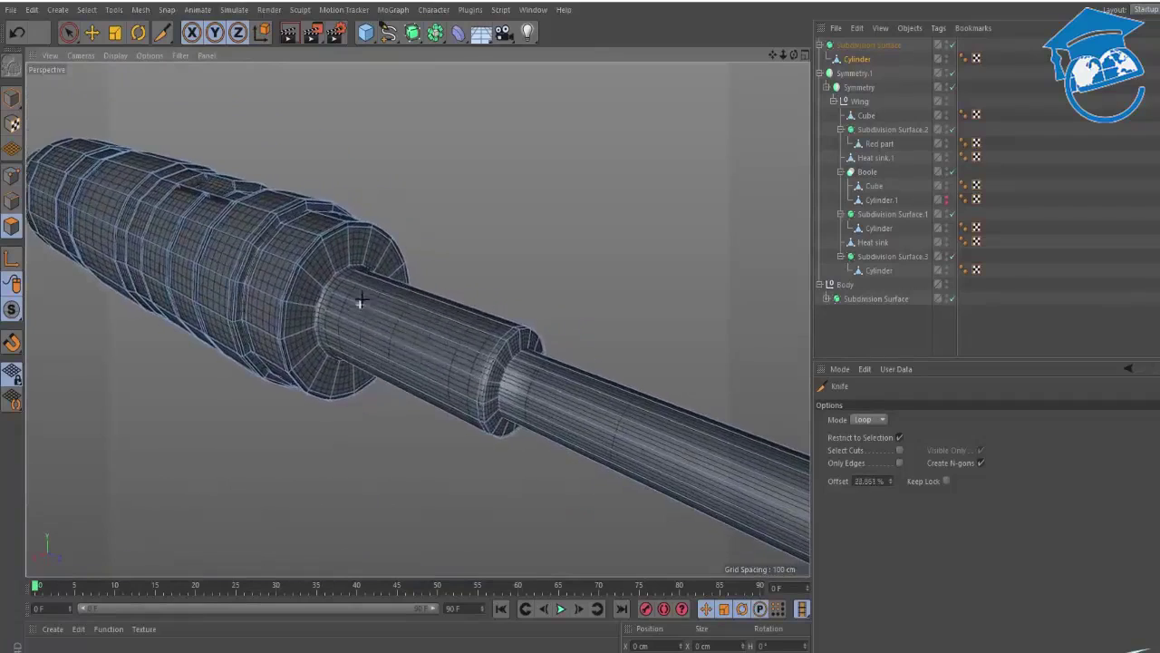
pyautogui.scroll(5, 360, 298)
pyautogui.scroll(-5, 311, 250)
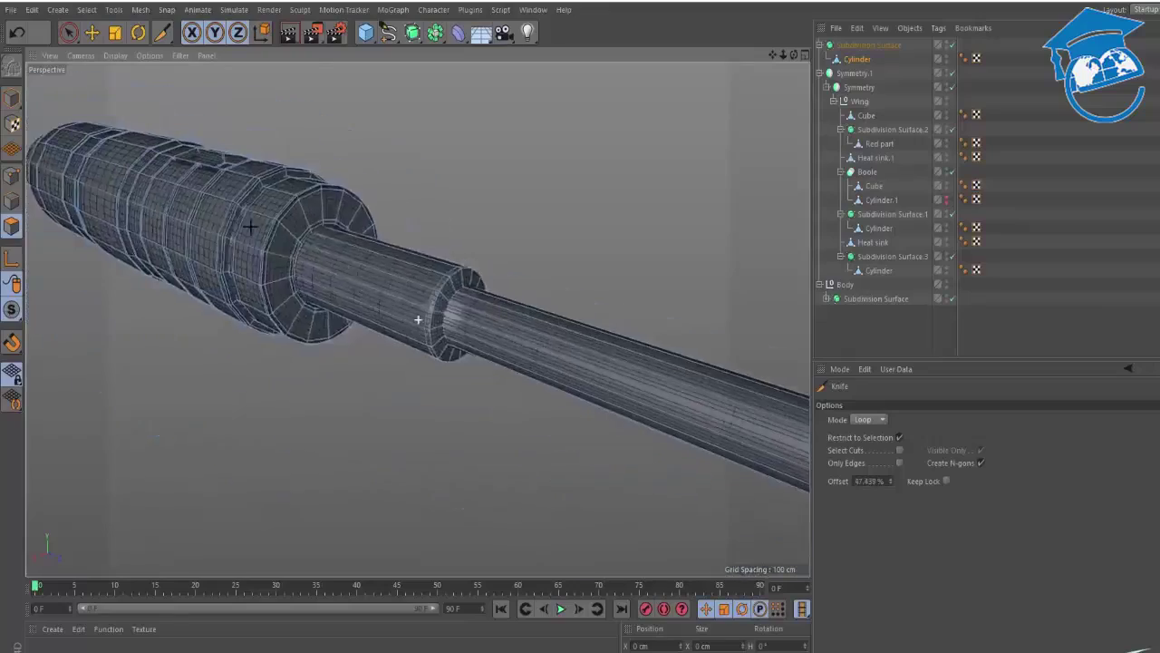
pyautogui.keyDown('alt'); pyautogui.moveTo(249, 226); pyautogui.dragTo(459, 350, button='middle'); pyautogui.keyUp('alt')
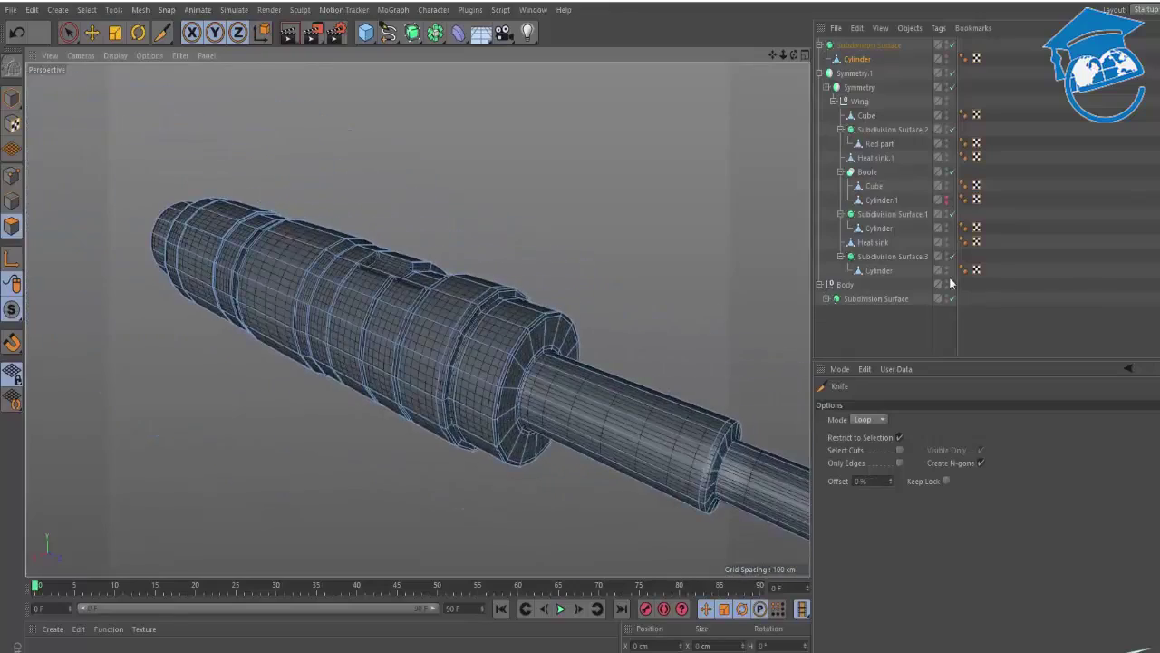
# Examine the corners of the gun body's recessed slots and rear panel with subdivision switched off and on.
pyautogui.click(889, 333)
pyautogui.keyDown('alt'); pyautogui.moveTo(506, 337); pyautogui.dragTo(544, 304); pyautogui.keyUp('alt')
pyautogui.scroll(6, 444, 270)
pyautogui.click(856, 59)
pyautogui.press('q')
pyautogui.keyDown('alt'); pyautogui.moveTo(474, 269); pyautogui.dragTo(466, 318); pyautogui.keyUp('alt')
pyautogui.press('q')
pyautogui.keyDown('alt'); pyautogui.moveTo(383, 271); pyautogui.dragTo(347, 345); pyautogui.keyUp('alt')
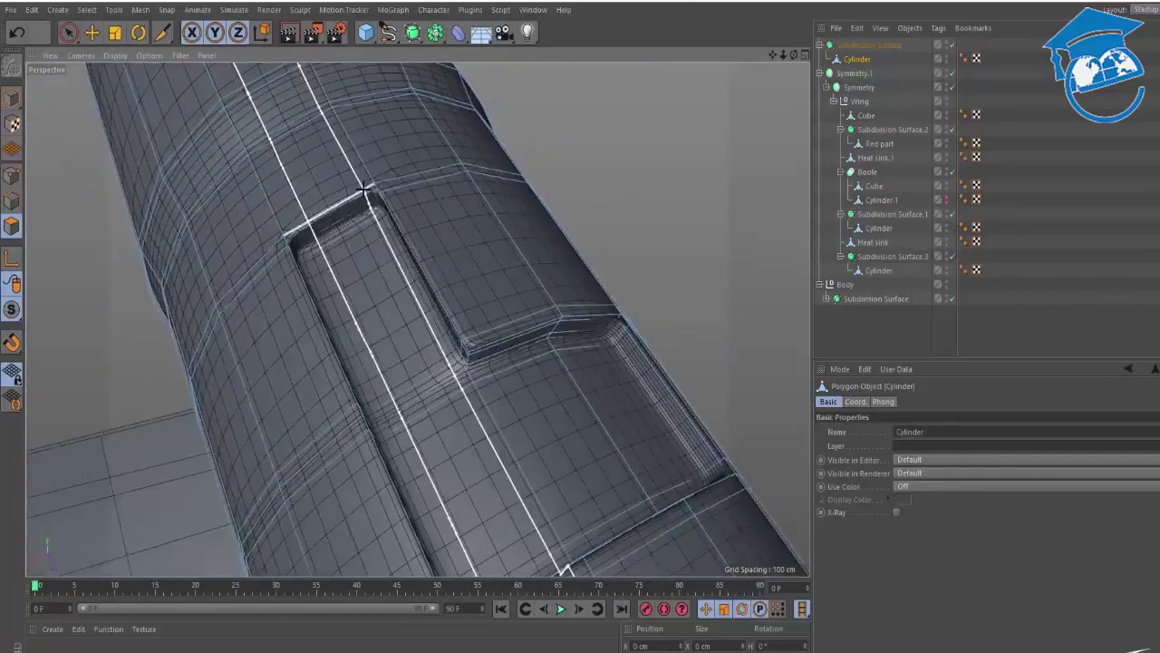
pyautogui.keyDown('alt'); pyautogui.moveTo(378, 188); pyautogui.dragTo(451, 262, button='middle'); pyautogui.keyUp('alt')
pyautogui.keyDown('alt'); pyautogui.moveTo(487, 228); pyautogui.dragTo(577, 388, button='middle'); pyautogui.keyUp('alt')
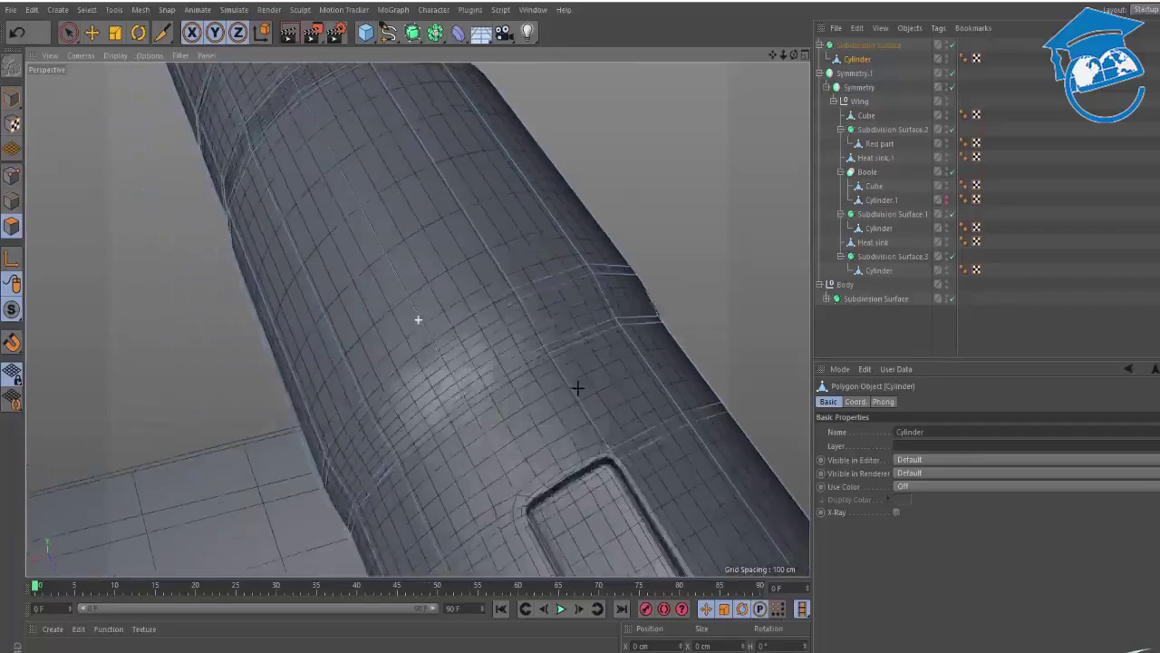
pyautogui.keyDown('alt'); pyautogui.moveTo(389, 182); pyautogui.dragTo(517, 368, button='middle'); pyautogui.keyUp('alt')
pyautogui.keyDown('alt'); pyautogui.moveTo(516, 367); pyautogui.dragTo(567, 203); pyautogui.keyUp('alt')
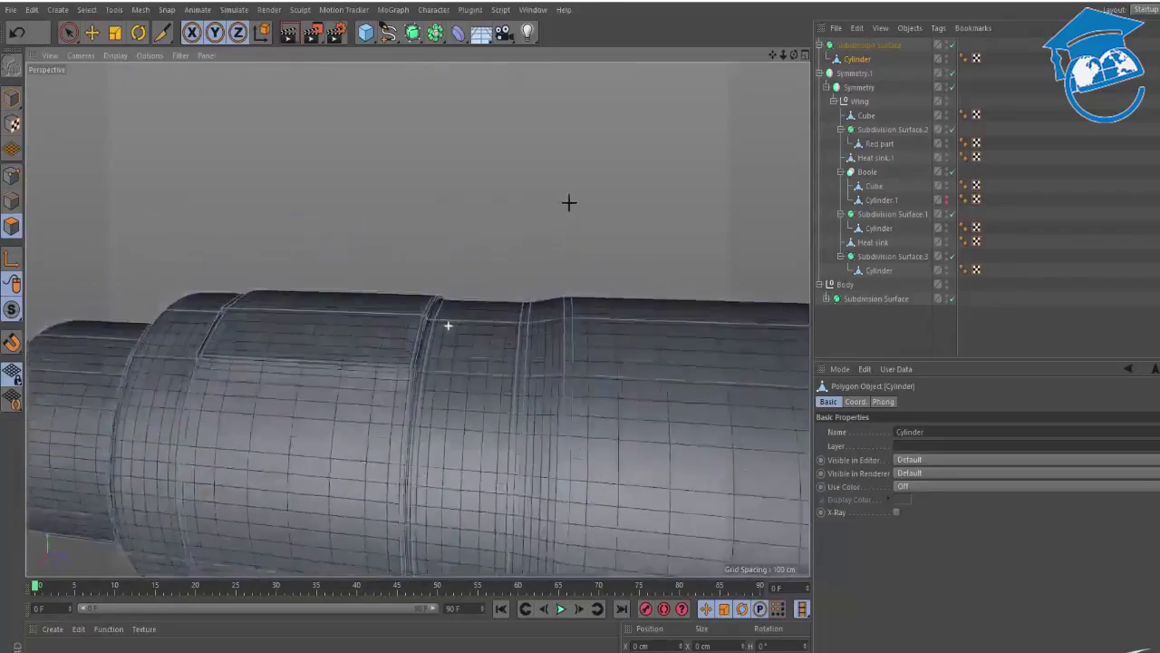
pyautogui.scroll(8, 416, 332)
pyautogui.keyDown('alt'); pyautogui.moveTo(417, 321); pyautogui.dragTo(556, 147); pyautogui.keyUp('alt')
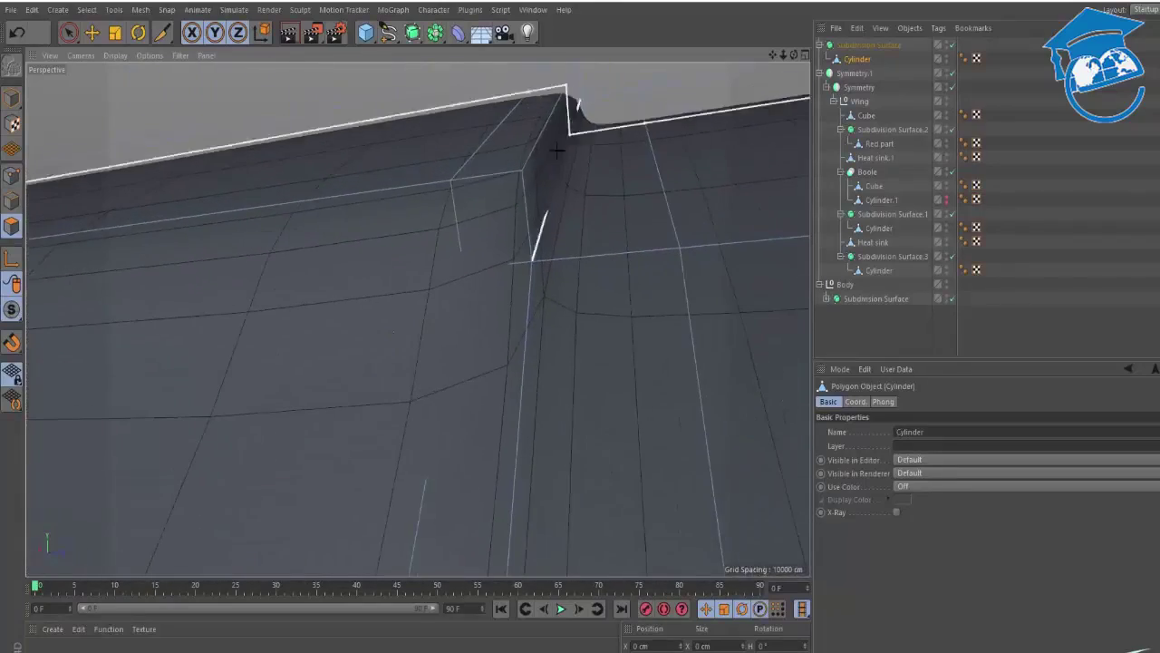
# Cut support edge loops beside the rear panel's corner on the gun body and check the smoothed edge.
pyautogui.click(523, 181)
pyautogui.click(531, 233)
pyautogui.keyDown('alt'); pyautogui.moveTo(511, 256); pyautogui.dragTo(481, 259); pyautogui.keyUp('alt')
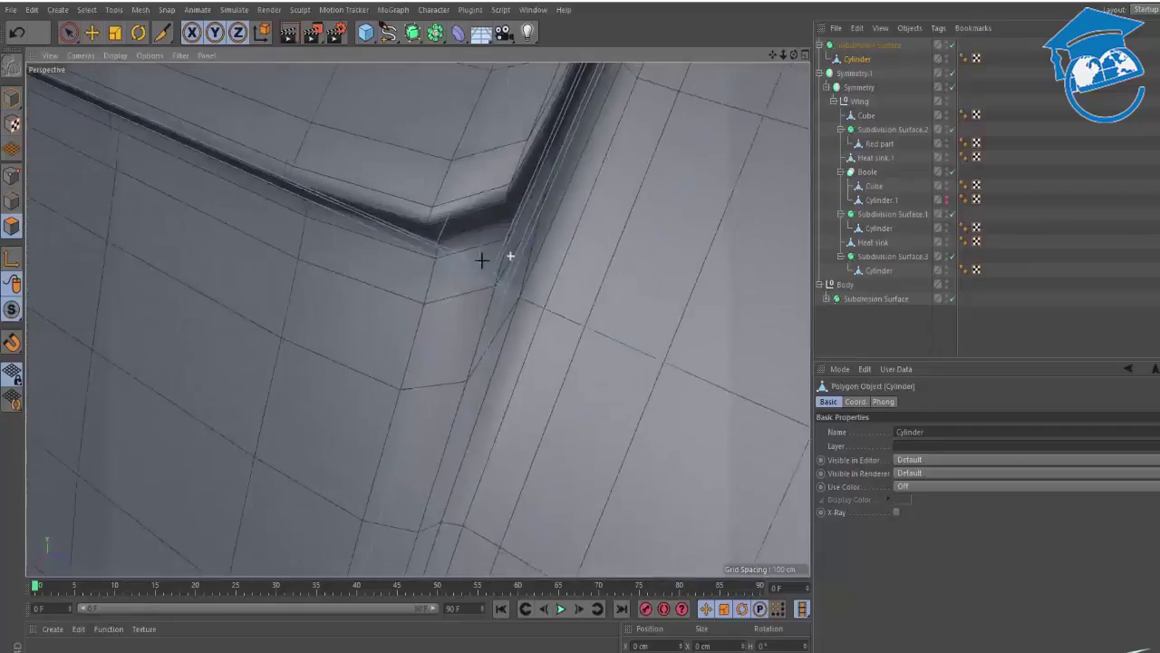
pyautogui.scroll(-5, 481, 260)
pyautogui.keyDown('alt'); pyautogui.moveTo(418, 319); pyautogui.dragTo(411, 254); pyautogui.keyUp('alt')
pyautogui.click(455, 248)
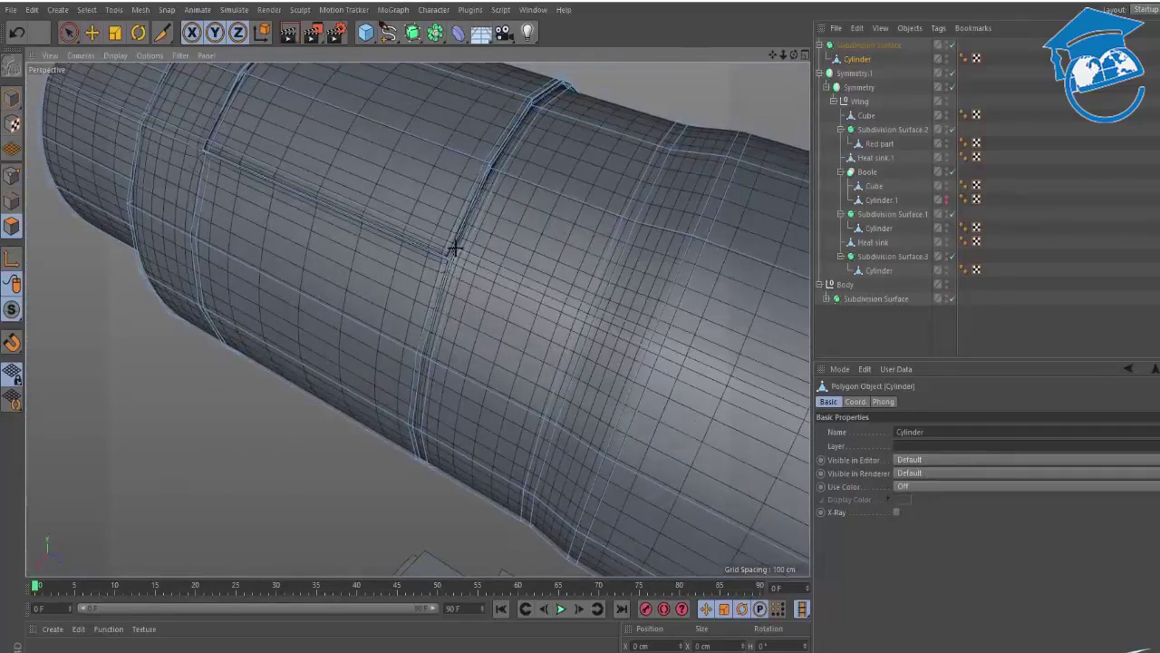
# Examine the smoothed gun without its cage, from the rear cap along to the muzzle ring and thin rod.
pyautogui.click(884, 324)
pyautogui.keyDown('alt'); pyautogui.moveTo(645, 345); pyautogui.dragTo(701, 344); pyautogui.keyUp('alt')
pyautogui.scroll(-6, 700, 344)
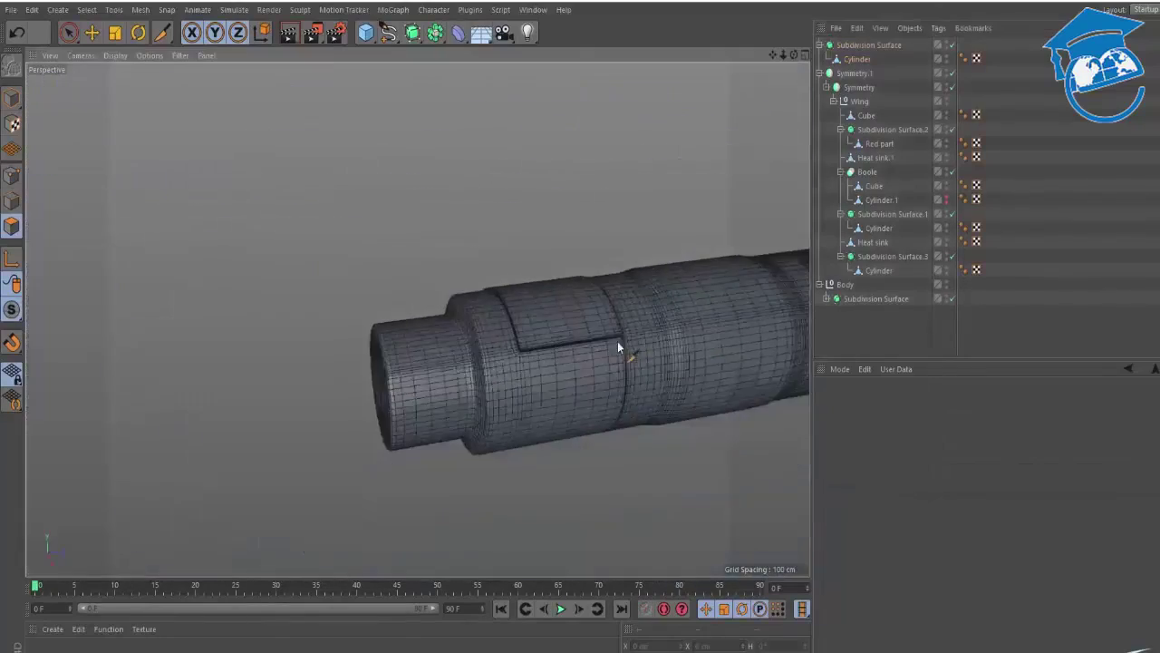
pyautogui.keyDown('alt'); pyautogui.moveTo(580, 337); pyautogui.dragTo(684, 296); pyautogui.keyUp('alt')
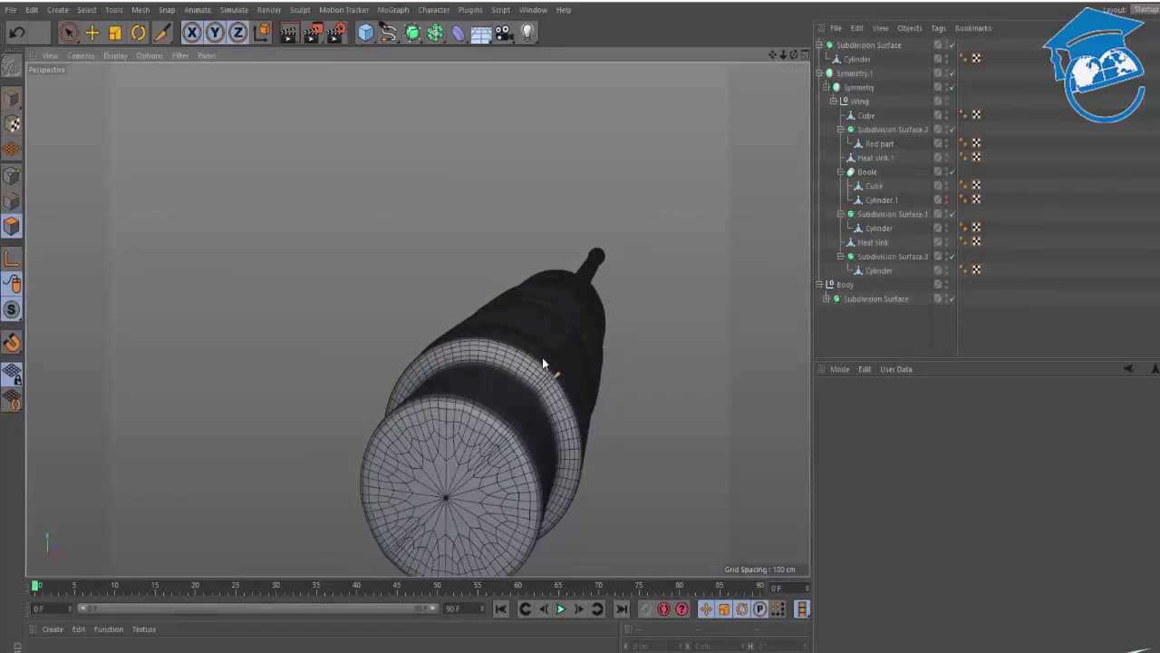
pyautogui.click(568, 364)
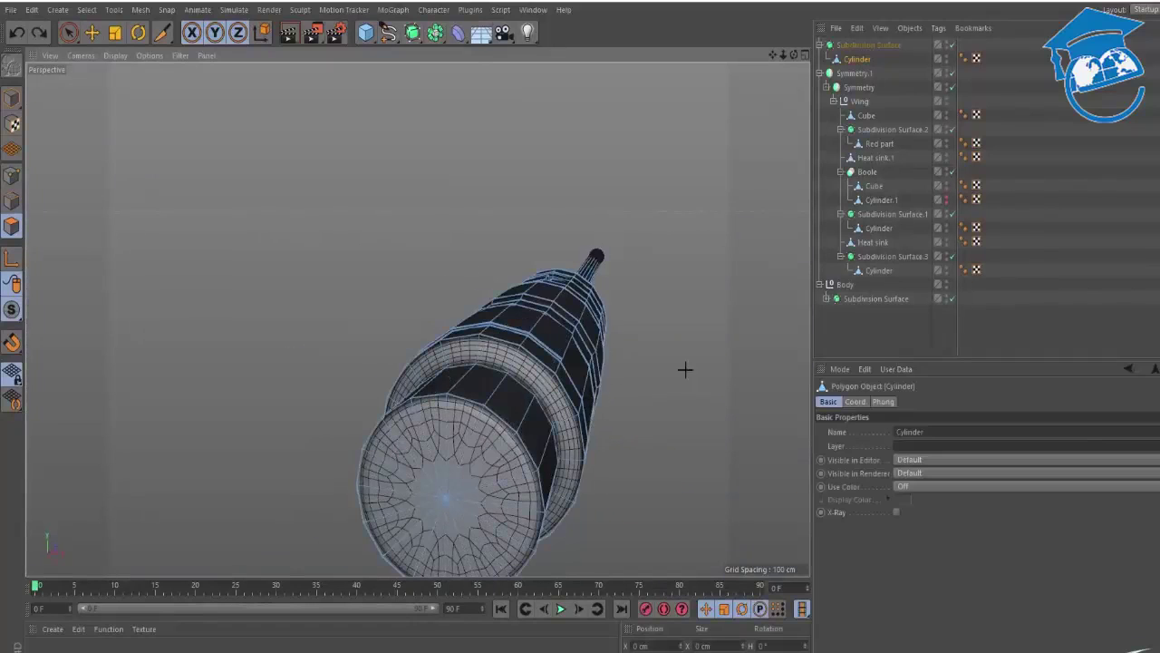
pyautogui.click(837, 337)
pyautogui.keyDown('alt'); pyautogui.moveTo(481, 408); pyautogui.dragTo(391, 419); pyautogui.keyUp('alt')
pyautogui.keyDown('alt'); pyautogui.moveTo(421, 363); pyautogui.dragTo(453, 332); pyautogui.keyUp('alt')
pyautogui.keyDown('alt'); pyautogui.moveTo(452, 332); pyautogui.dragTo(391, 384, button='right'); pyautogui.keyUp('alt')
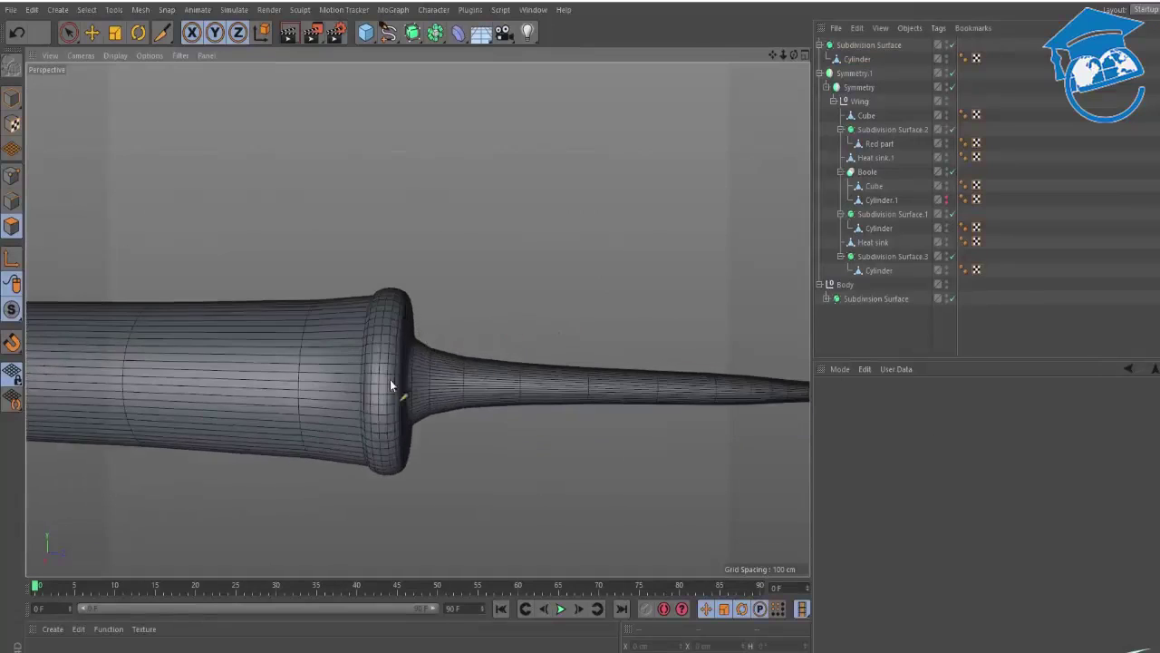
pyautogui.keyDown('alt'); pyautogui.moveTo(390, 383); pyautogui.dragTo(455, 375, button='middle'); pyautogui.keyUp('alt')
# Disable subdivision on the gun cylinder and cut support edge loops around the muzzle ring's front face and the rod's base.
pyautogui.click(858, 59)
pyautogui.keyDown('alt'); pyautogui.moveTo(187, 388); pyautogui.dragTo(550, 336); pyautogui.keyUp('alt')
pyautogui.press('q')
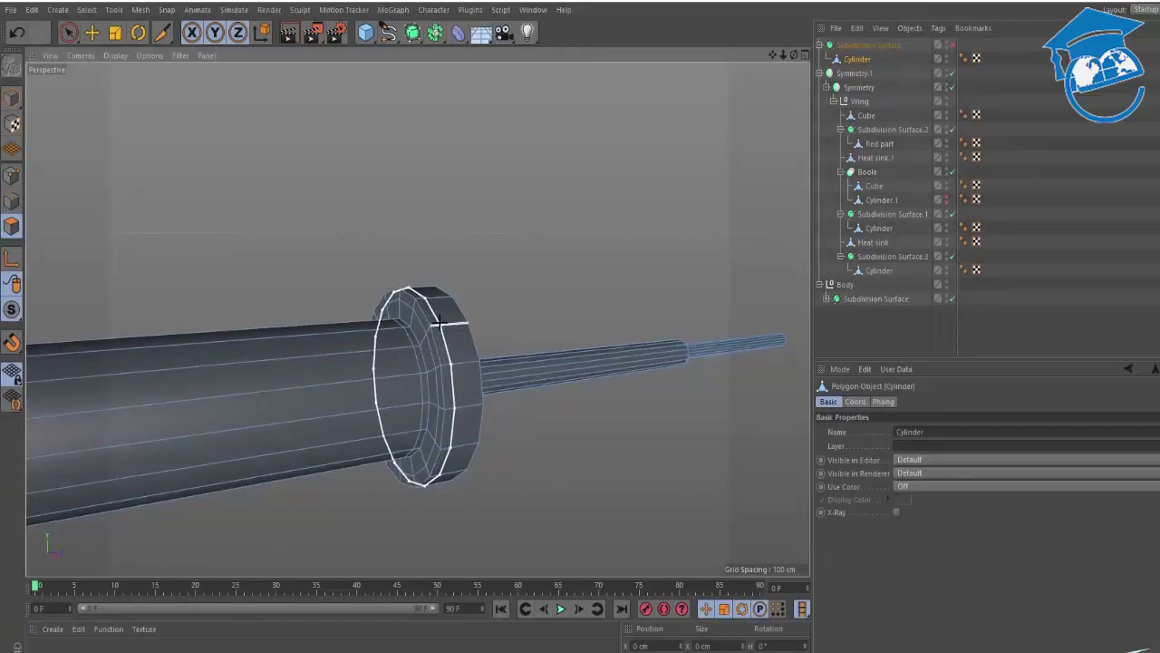
pyautogui.keyDown('alt'); pyautogui.moveTo(458, 322); pyautogui.dragTo(277, 300); pyautogui.keyUp('alt')
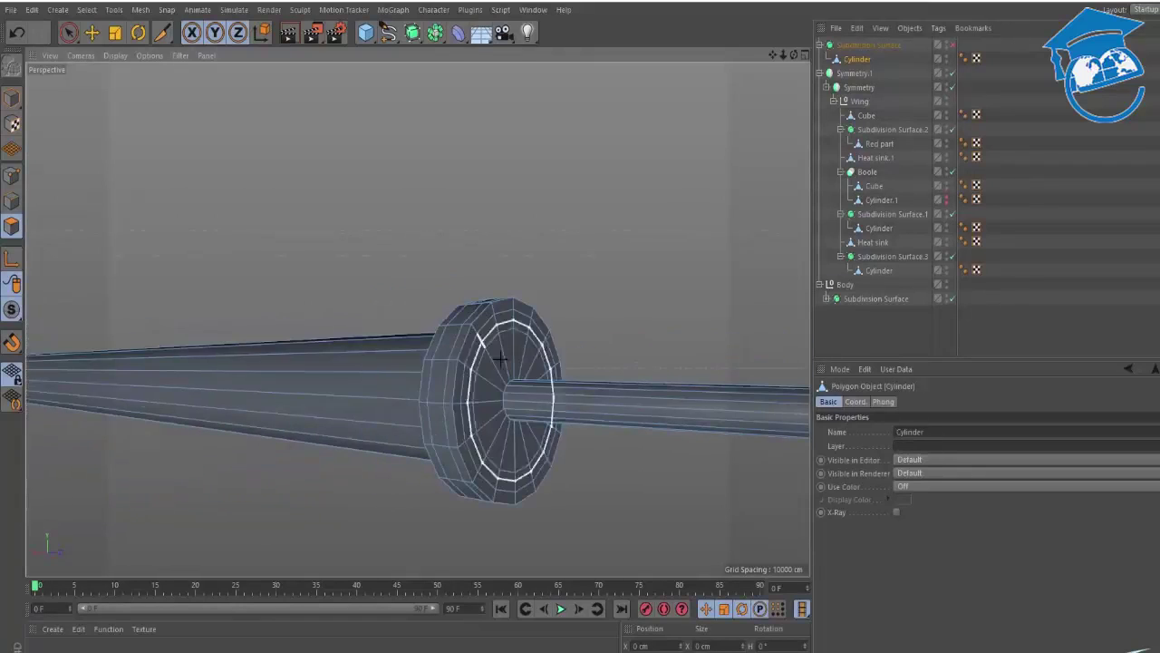
pyautogui.keyDown('alt'); pyautogui.moveTo(601, 392); pyautogui.dragTo(573, 393, button='right'); pyautogui.keyUp('alt')
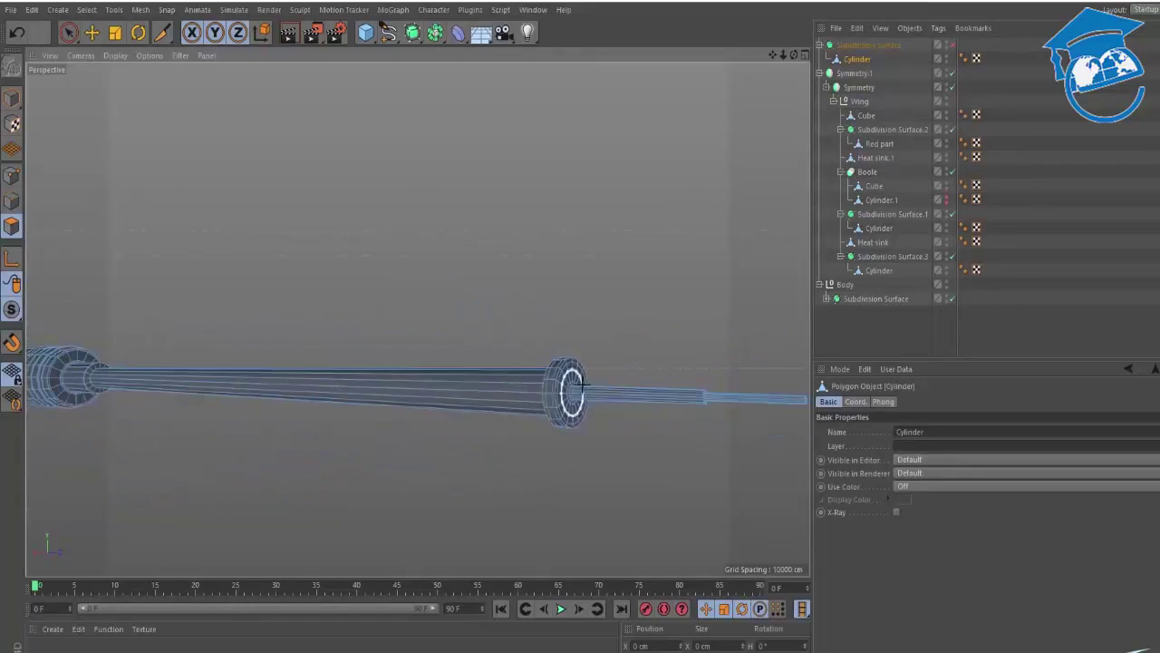
pyautogui.keyDown('alt'); pyautogui.moveTo(575, 393); pyautogui.dragTo(396, 379, button='middle'); pyautogui.keyUp('alt')
pyautogui.keyDown('alt'); pyautogui.moveTo(474, 393); pyautogui.dragTo(561, 386, button='right'); pyautogui.keyUp('alt')
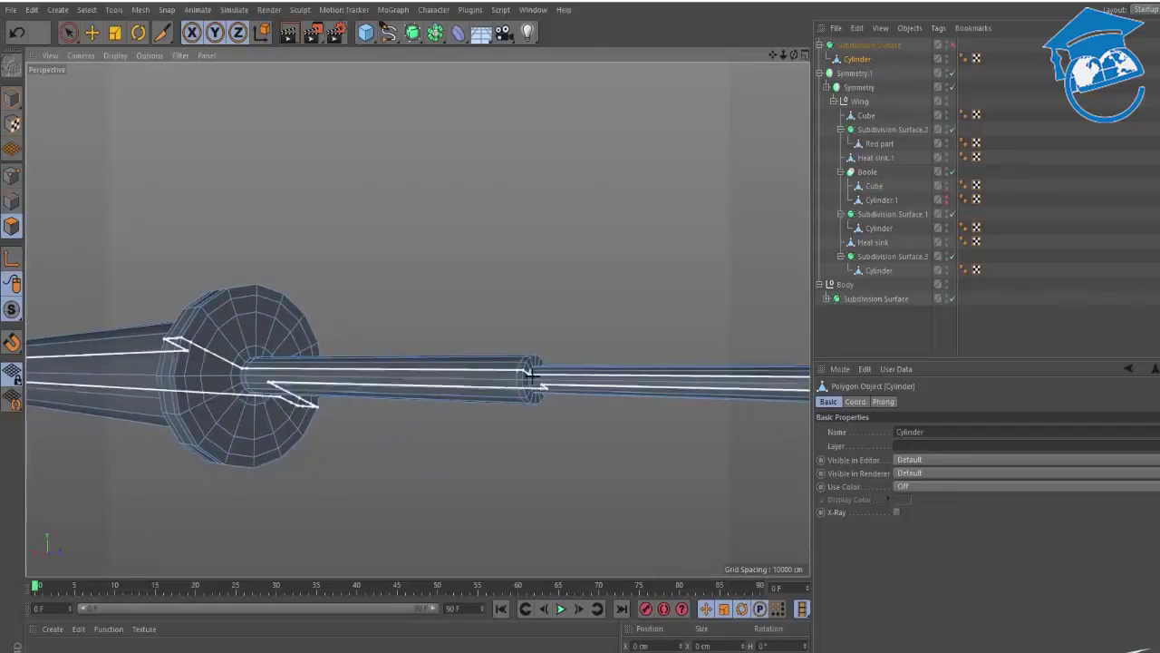
# Cut support edge loops at the thin rod's step and end cap, and turn the gun's subdivision back on.
pyautogui.keyDown('alt'); pyautogui.moveTo(534, 374); pyautogui.dragTo(341, 356, button='middle'); pyautogui.keyUp('alt')
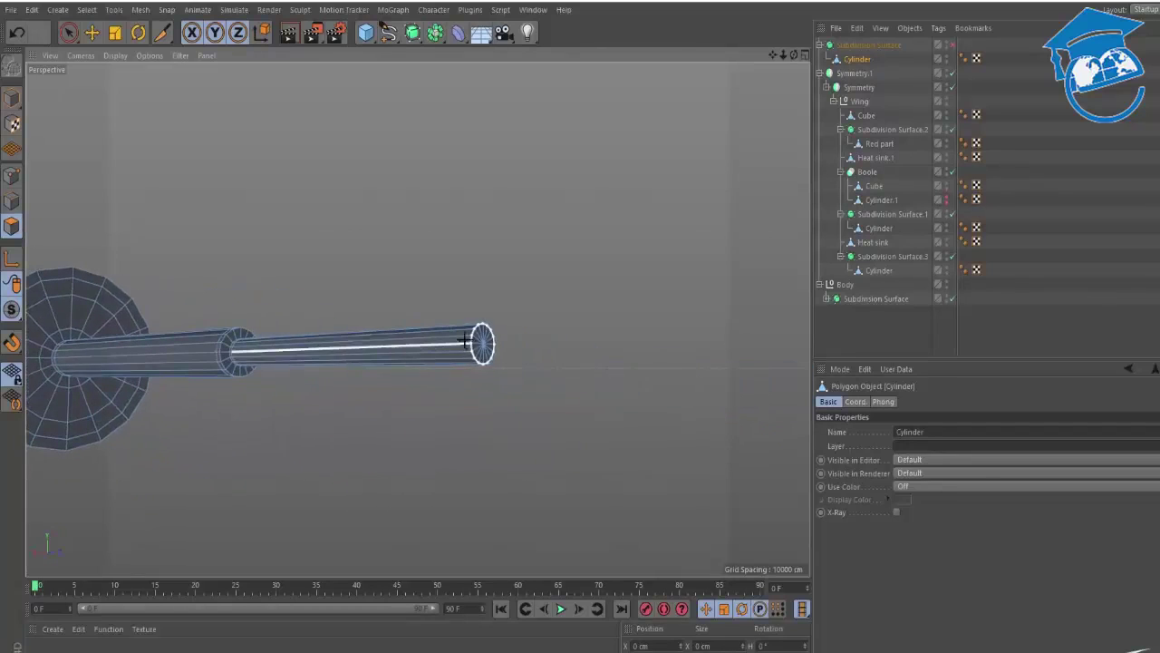
pyautogui.click(464, 339)
pyautogui.click(481, 342)
pyautogui.click(860, 331)
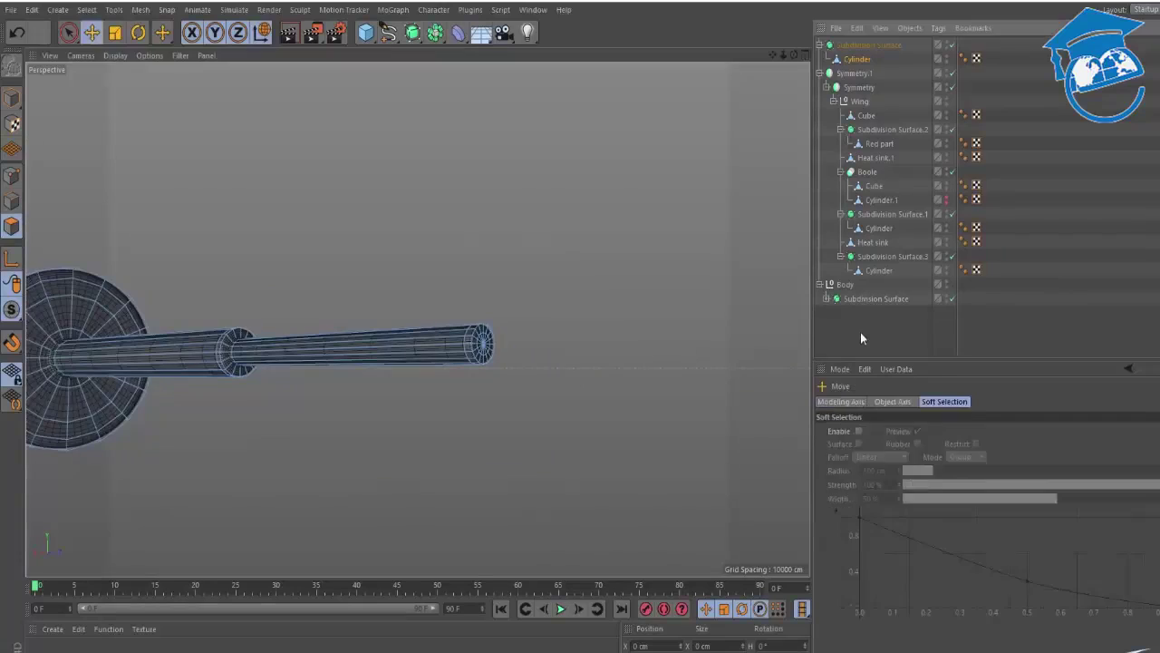
pyautogui.press('q')
# Render the smoothed gun in the viewport and compare its shape with the X-wing_SWB.png reference picture in the photo viewer.
pyautogui.keyDown('alt'); pyautogui.moveTo(274, 350); pyautogui.dragTo(403, 351); pyautogui.keyUp('alt')
pyautogui.hotkey('ctrl', 'r')
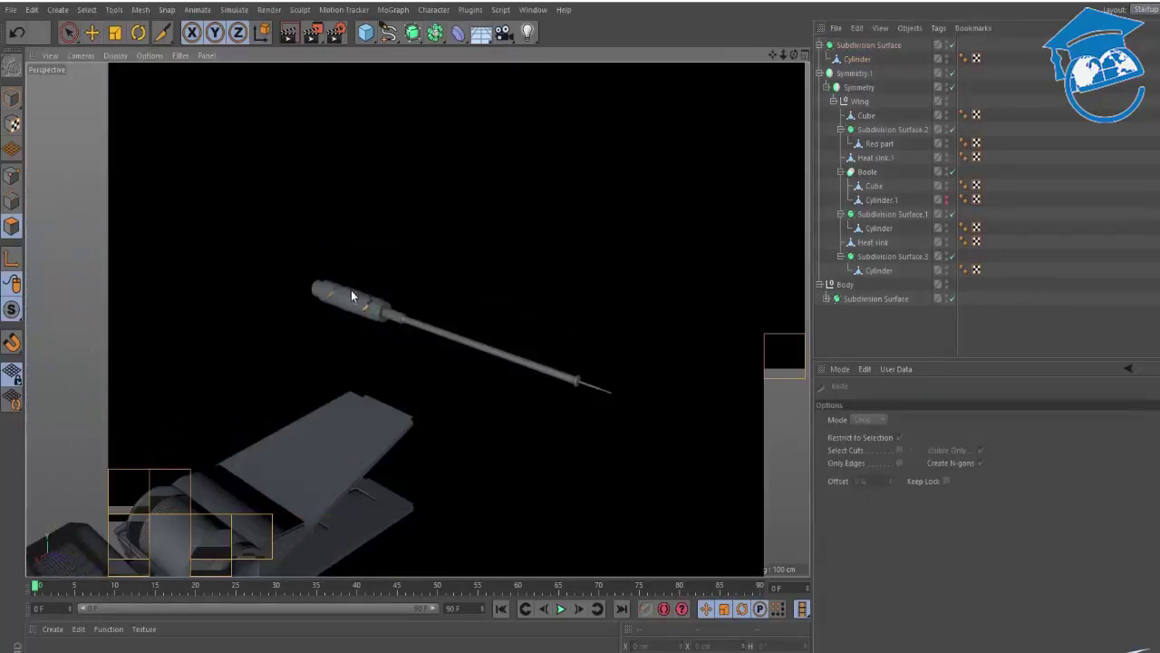
pyautogui.keyDown('alt'); pyautogui.moveTo(575, 383); pyautogui.dragTo(513, 374, button='right'); pyautogui.keyUp('alt')
pyautogui.keyDown('alt'); pyautogui.moveTo(186, 238); pyautogui.dragTo(378, 329, button='middle'); pyautogui.keyUp('alt')
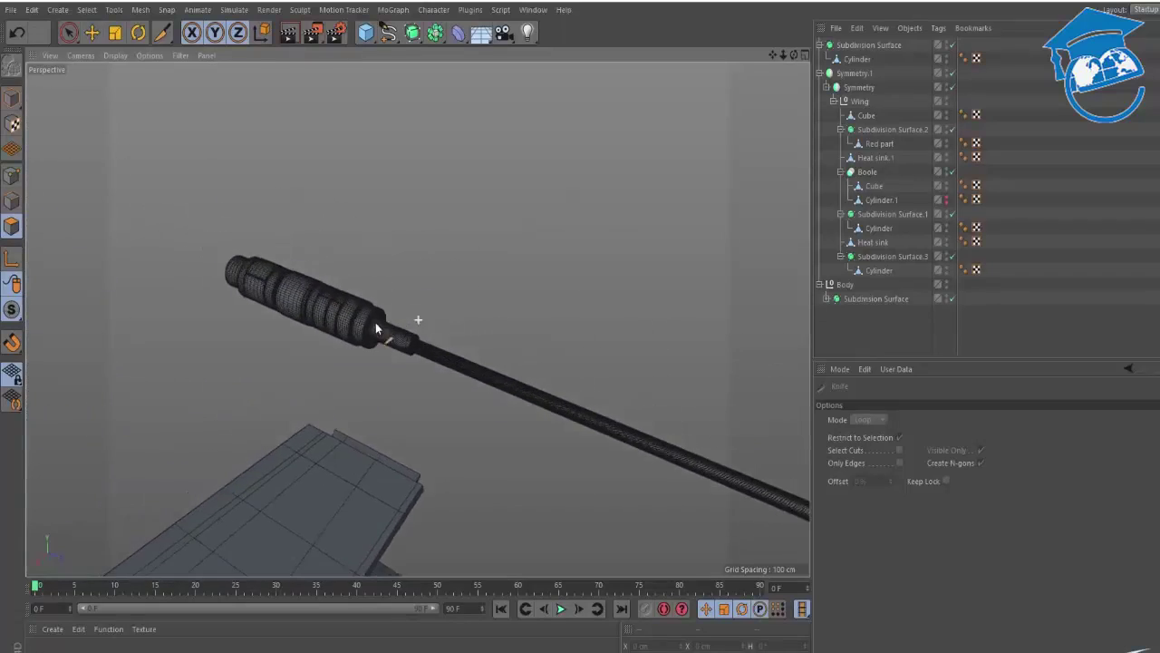
pyautogui.keyDown('alt'); pyautogui.moveTo(354, 309); pyautogui.dragTo(275, 253); pyautogui.keyUp('alt')
pyautogui.hotkey('alt', 'Tab')
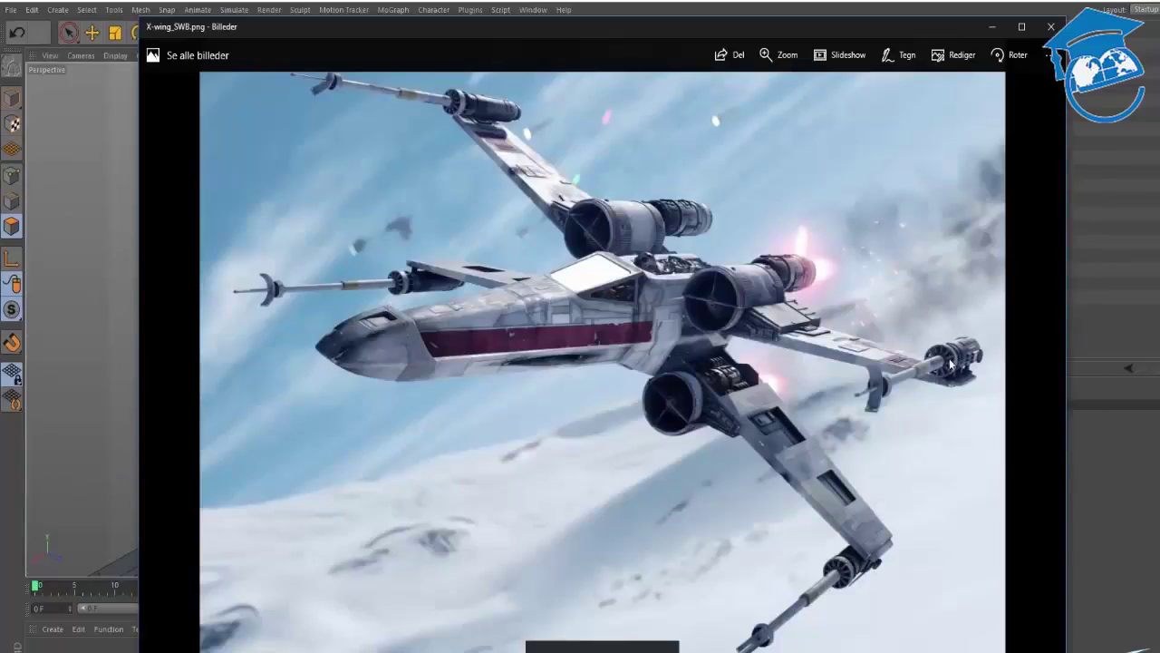
pyautogui.hotkey('alt', 'Tab')
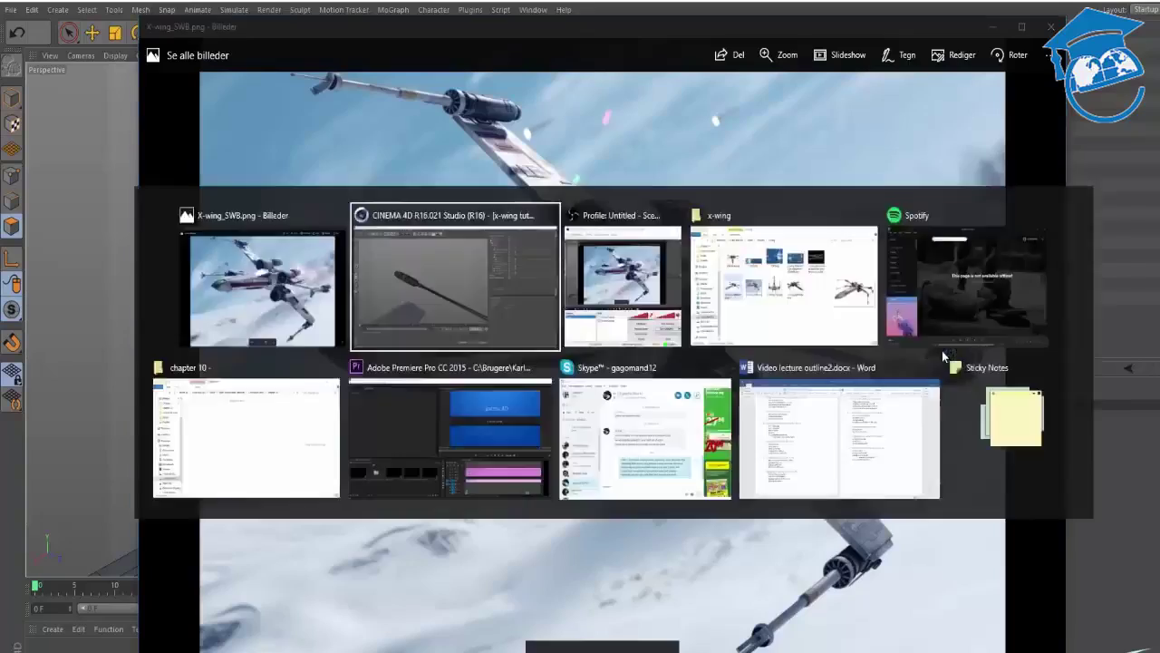
# Add an Array object inside the gun's Subdivision Surface, placed beside the cylinder rather than as its parent.
pyautogui.click(852, 60)
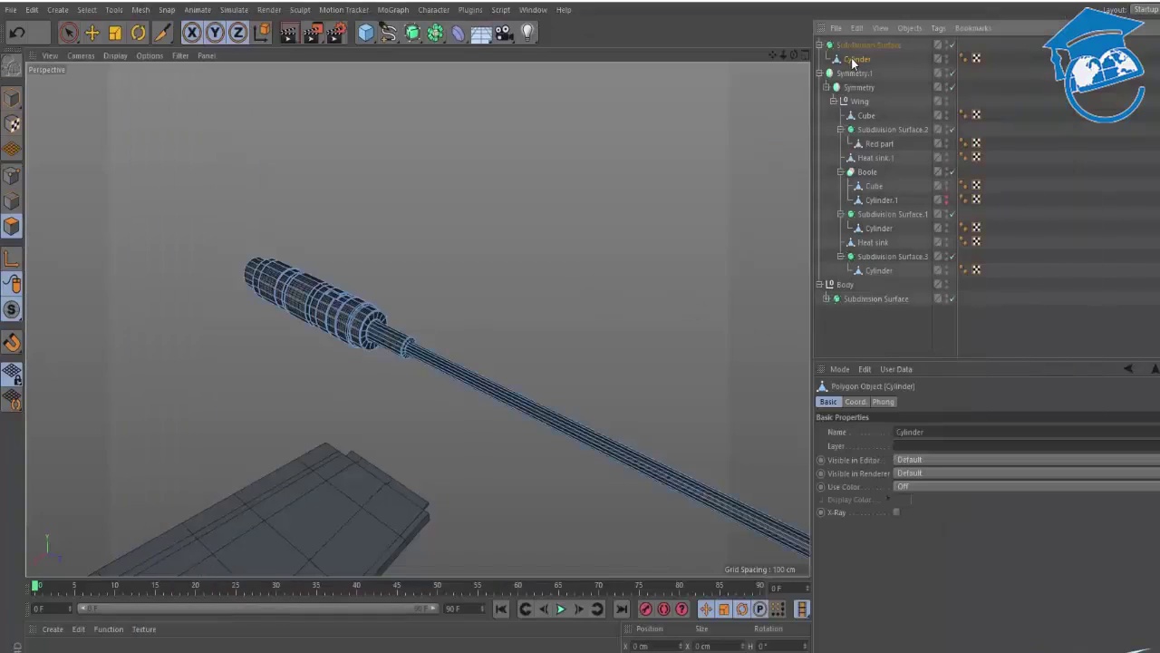
pyautogui.click(860, 47)
pyautogui.click(852, 60)
pyautogui.keyDown('alt'); pyautogui.click(435, 33); pyautogui.keyUp('alt')
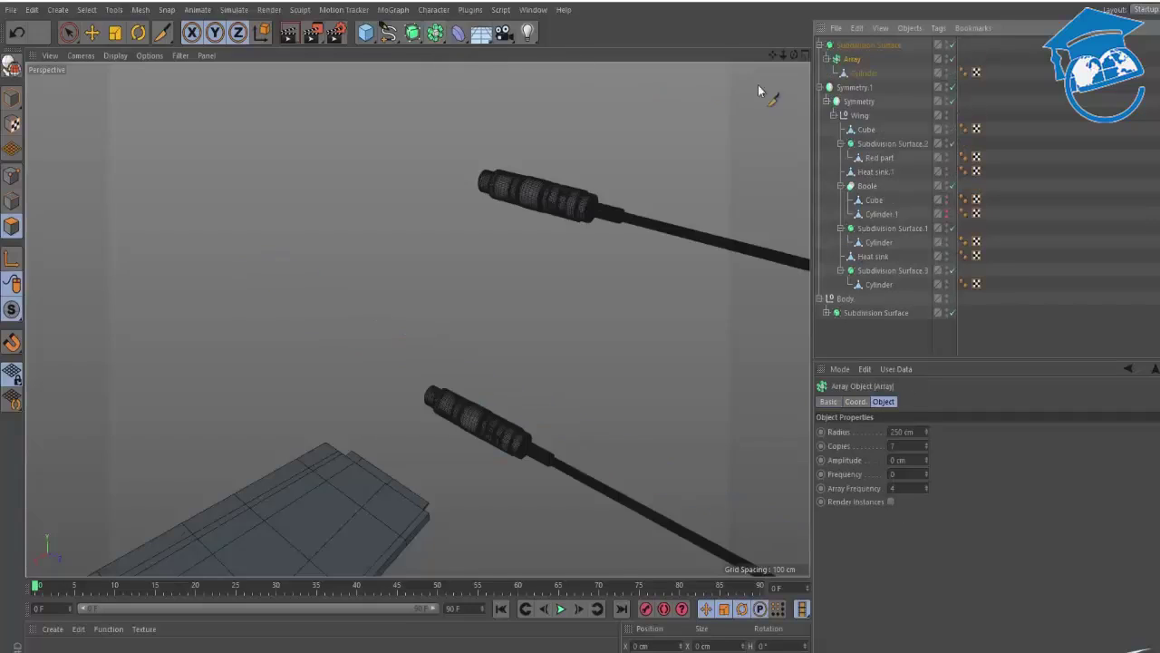
pyautogui.moveTo(870, 50); pyautogui.dragTo(863, 56)
# Group the gun cylinder and the Array together in a Null.
pyautogui.click(852, 73)
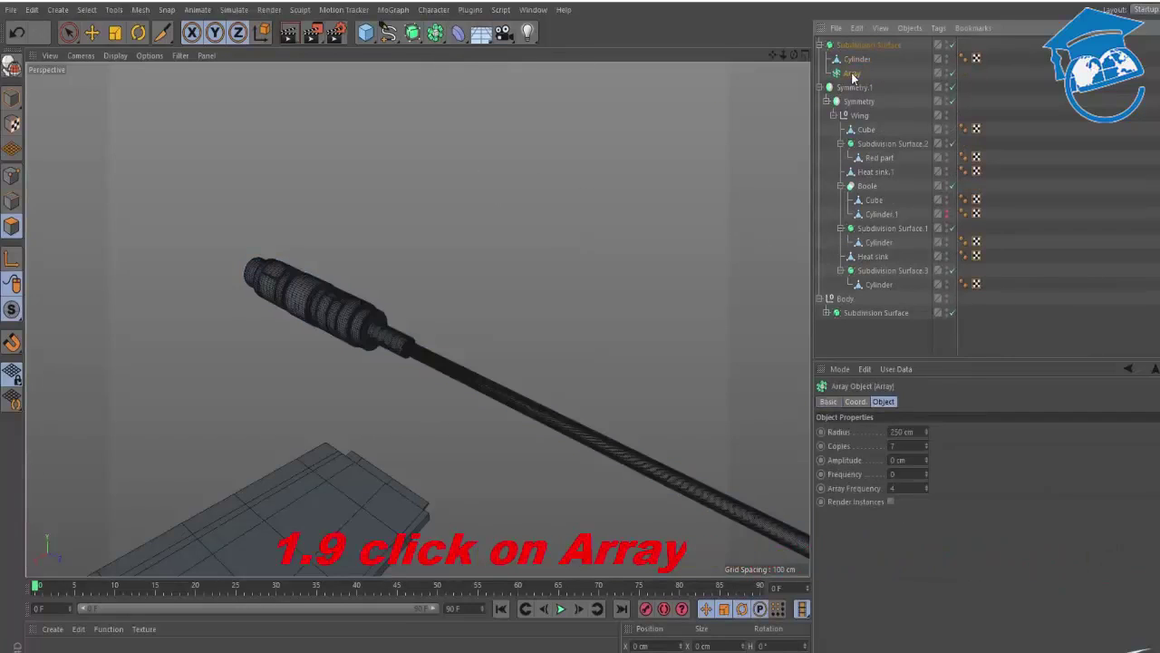
pyautogui.keyDown('ctrl'); pyautogui.click(856, 60); pyautogui.keyUp('ctrl')
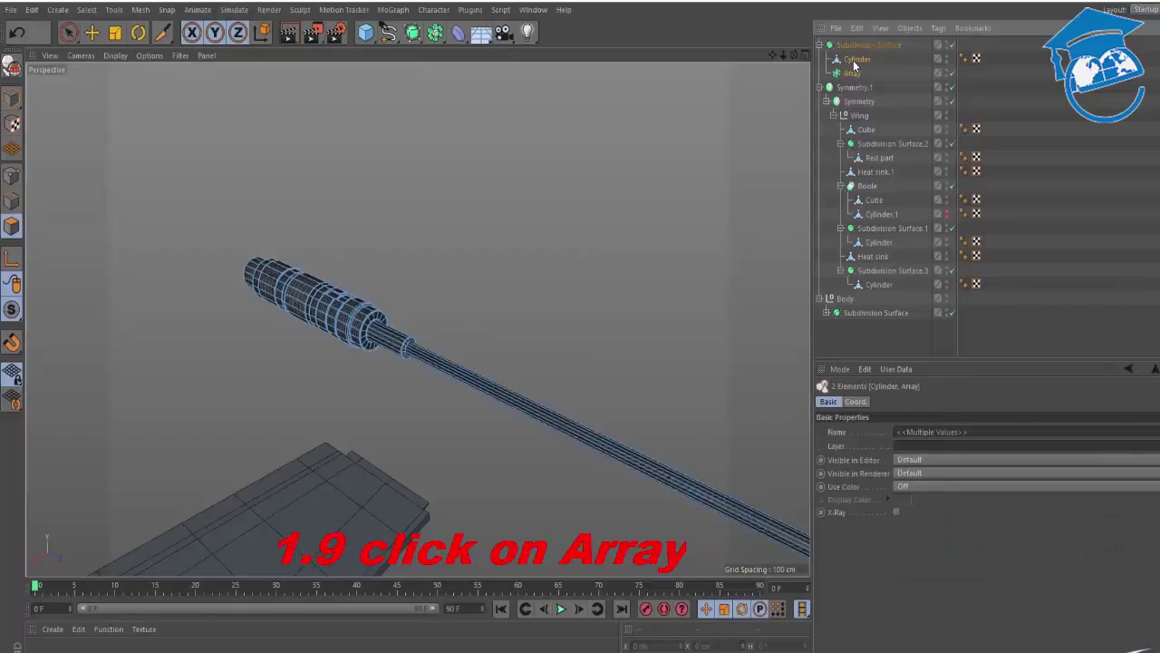
pyautogui.hotkey('alt', 'g')
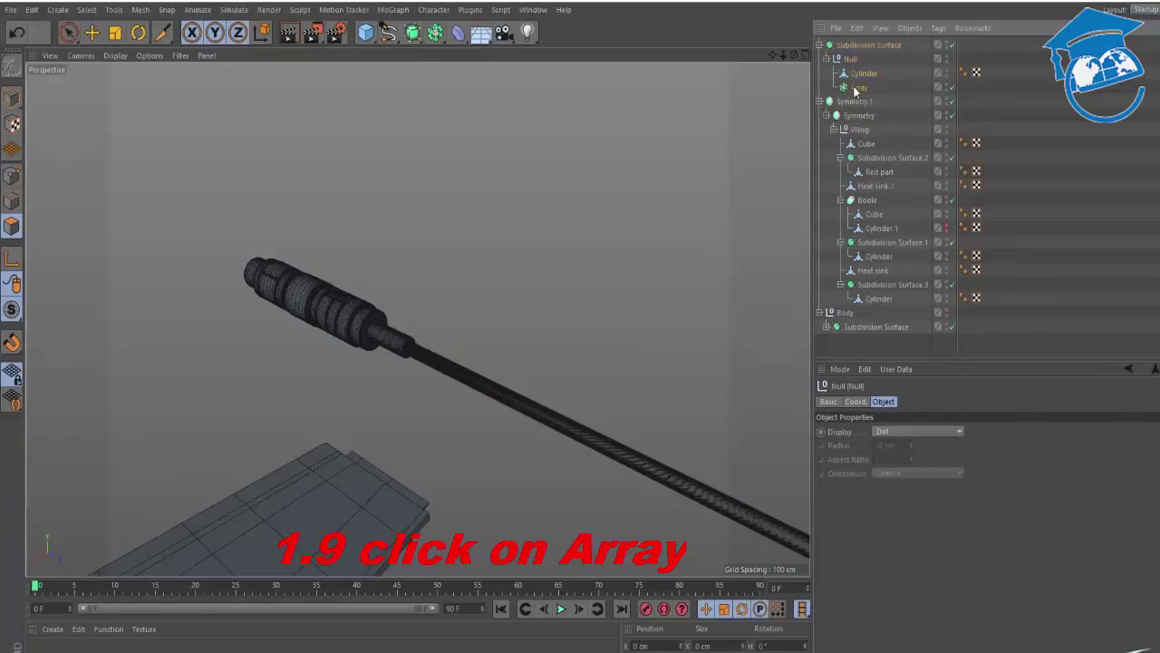
# Create a cube, nest the Array under the gun cylinder with the cube inside it, and disable the Subdivision Surface.
pyautogui.click(857, 88)
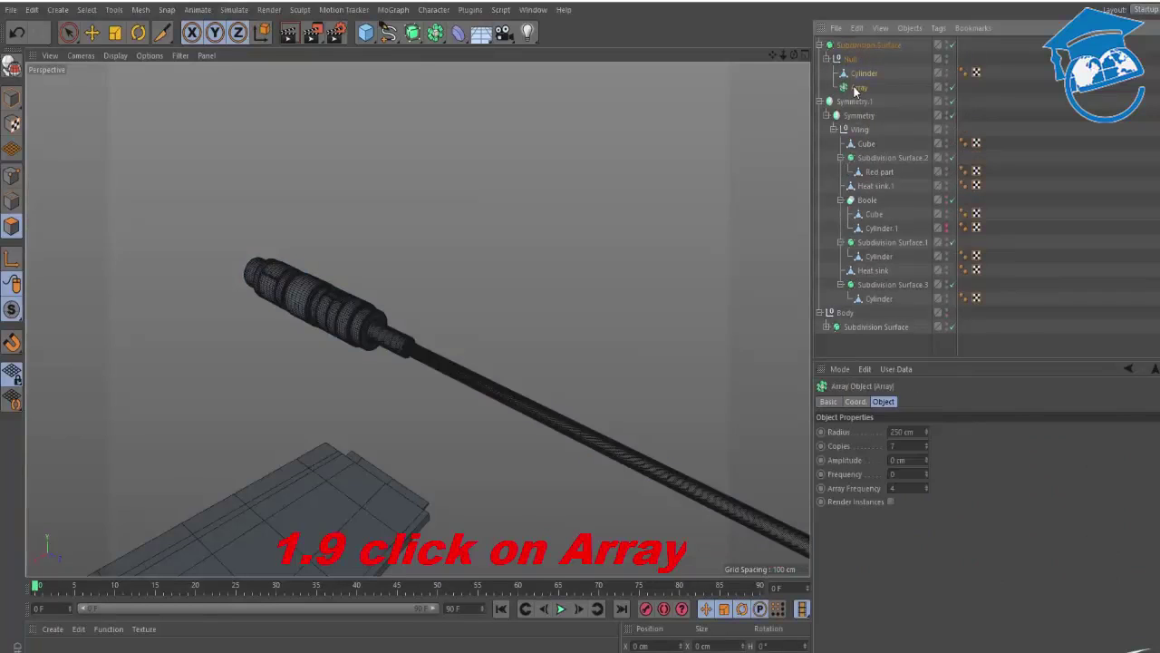
pyautogui.keyDown('alt'); pyautogui.click(366, 34); pyautogui.keyUp('alt')
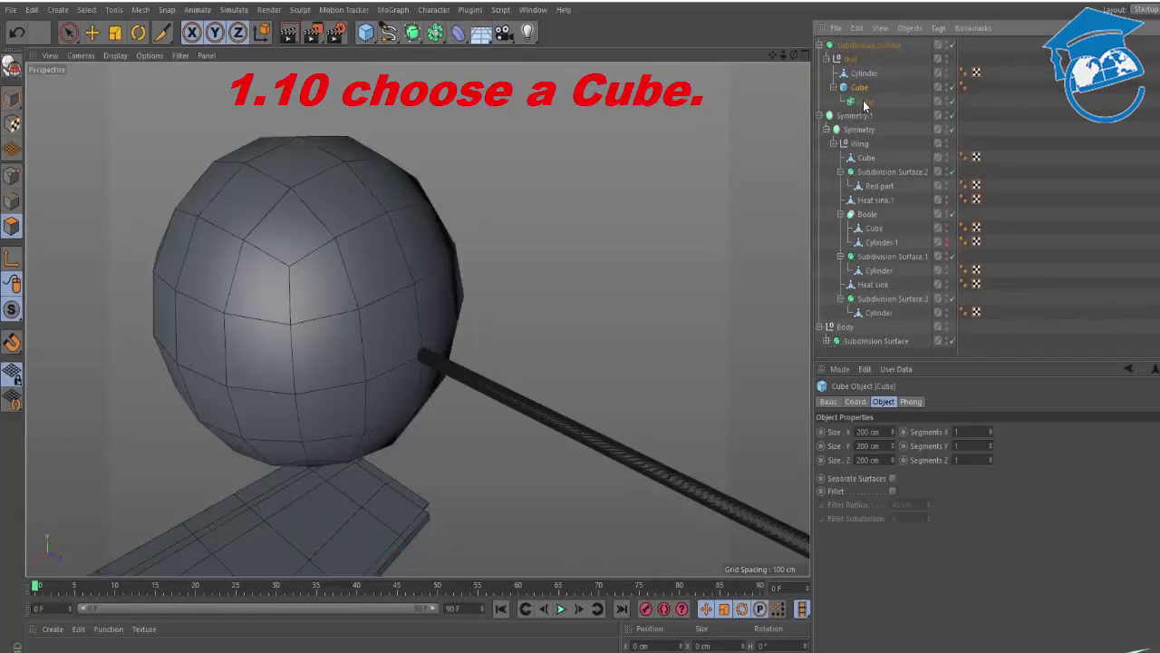
pyautogui.moveTo(864, 75); pyautogui.dragTo(863, 76)
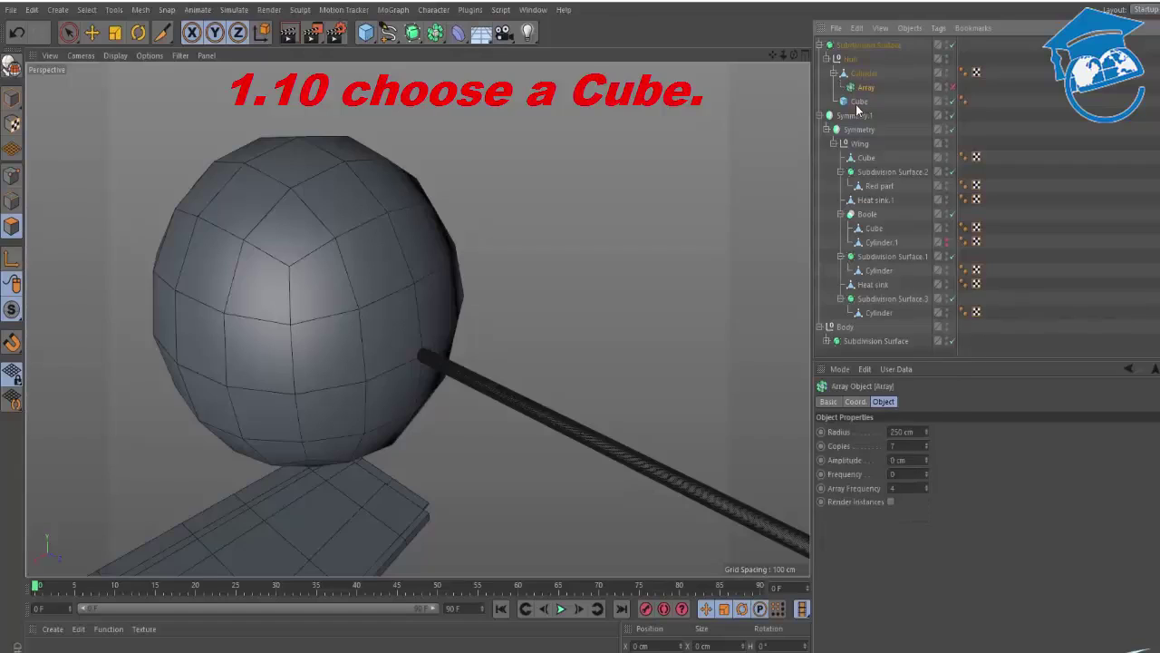
pyautogui.click(950, 45)
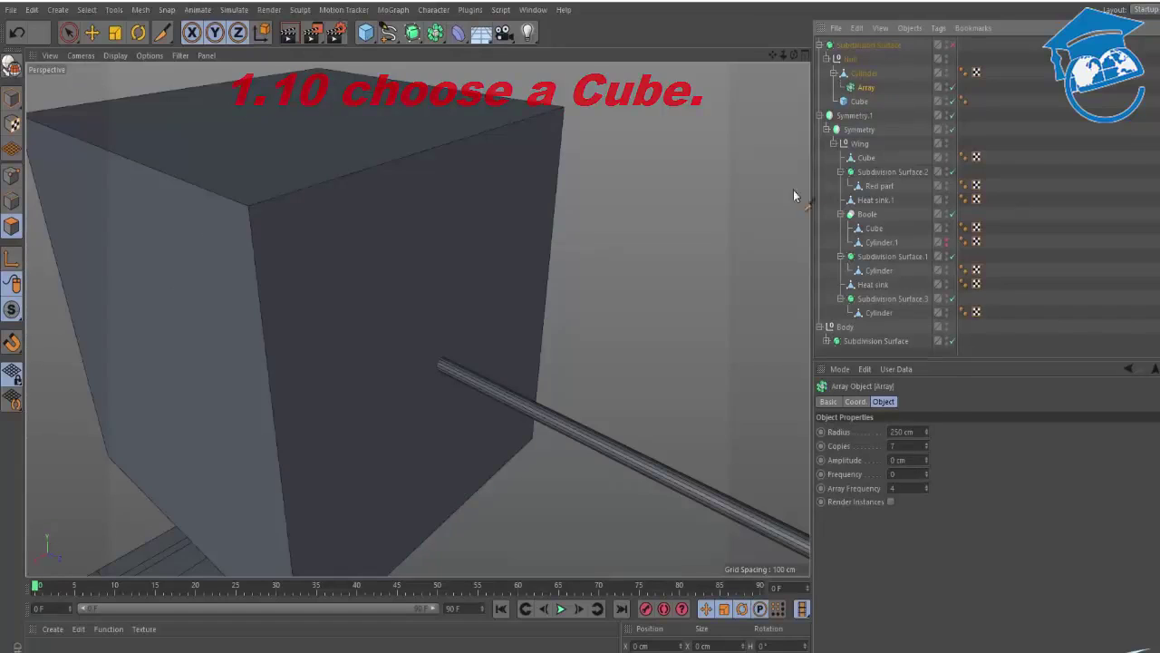
pyautogui.click(861, 102)
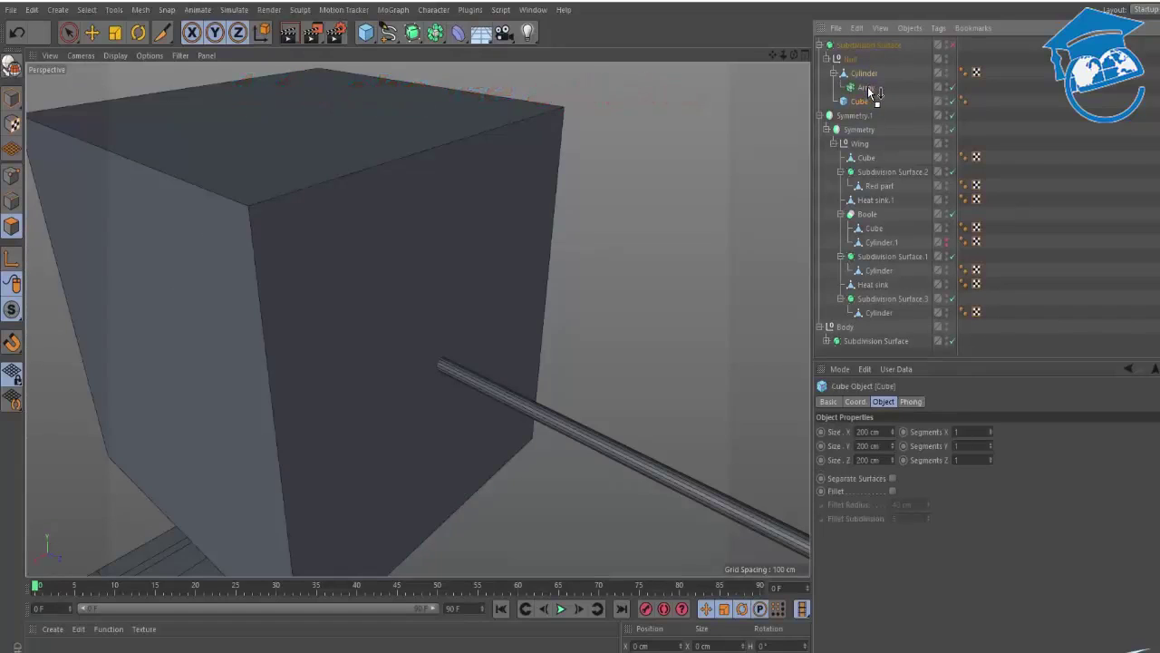
pyautogui.moveTo(870, 91); pyautogui.dragTo(866, 87)
pyautogui.click(861, 102)
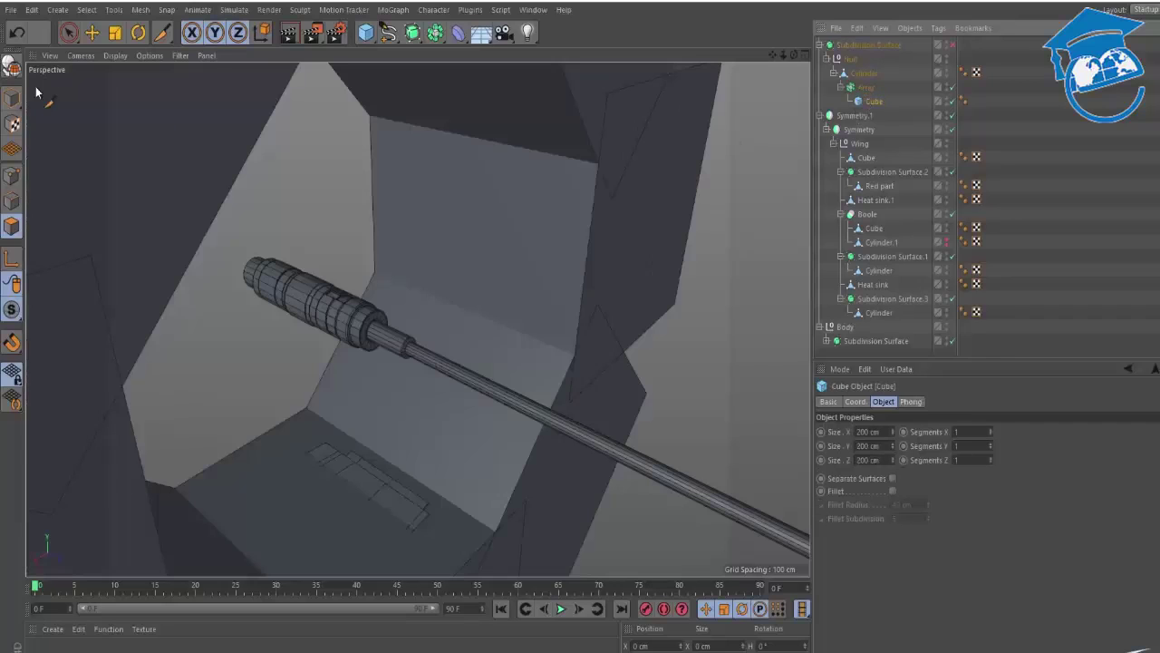
# Disable the Array, then scale the cube down to 18.2 cm in Y and Z and narrow it to 4.631 cm in X.
pyautogui.press('q')
pyautogui.click(13, 98)
pyautogui.keyDown('alt'); pyautogui.moveTo(409, 176); pyautogui.dragTo(355, 177, button='right'); pyautogui.keyUp('alt')
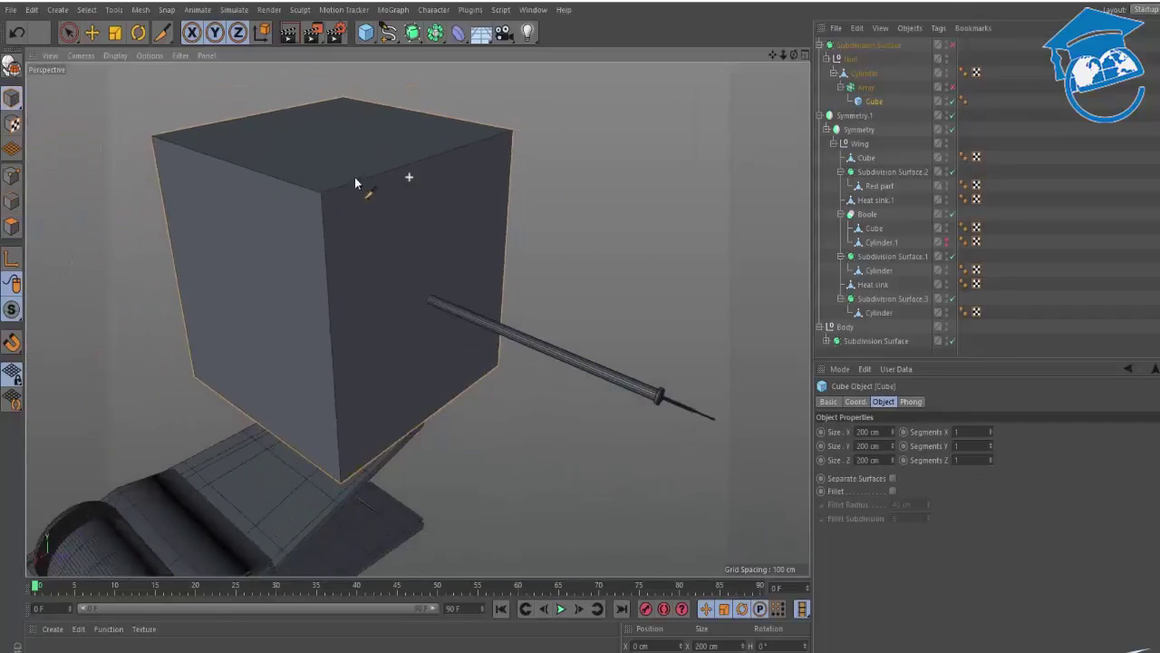
pyautogui.keyDown('alt'); pyautogui.moveTo(411, 189); pyautogui.dragTo(465, 223, button='middle'); pyautogui.keyUp('alt')
pyautogui.press('t')
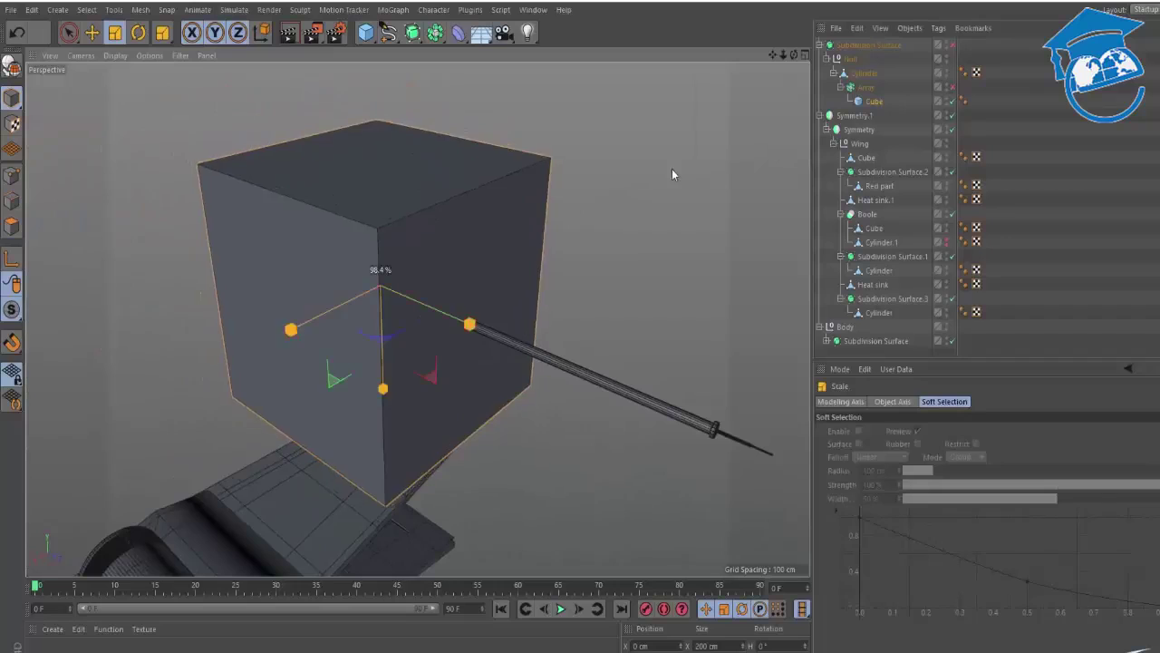
pyautogui.moveTo(672, 169); pyautogui.dragTo(213, 252)
pyautogui.scroll(5, 447, 267)
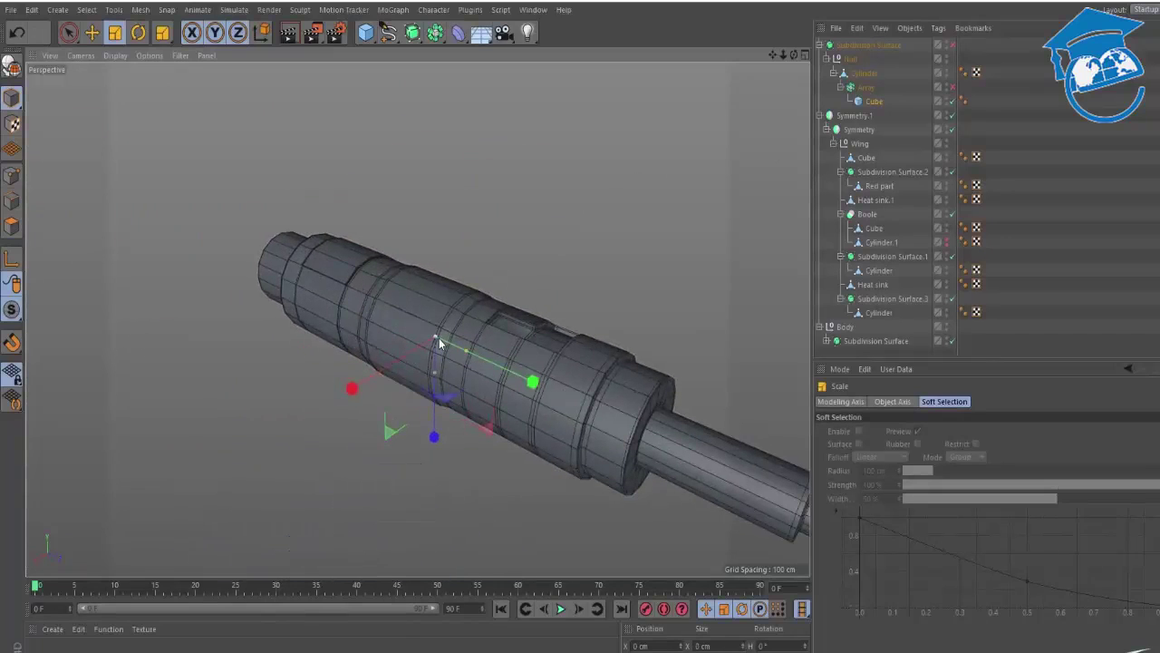
pyautogui.moveTo(736, 475); pyautogui.dragTo(797, 502)
# Move the cube forward along the gun's axis onto the long barrel, past the collar.
pyautogui.scroll(-4, 682, 399)
pyautogui.keyDown('alt'); pyautogui.moveTo(660, 413); pyautogui.dragTo(366, 325, button='middle'); pyautogui.keyUp('alt')
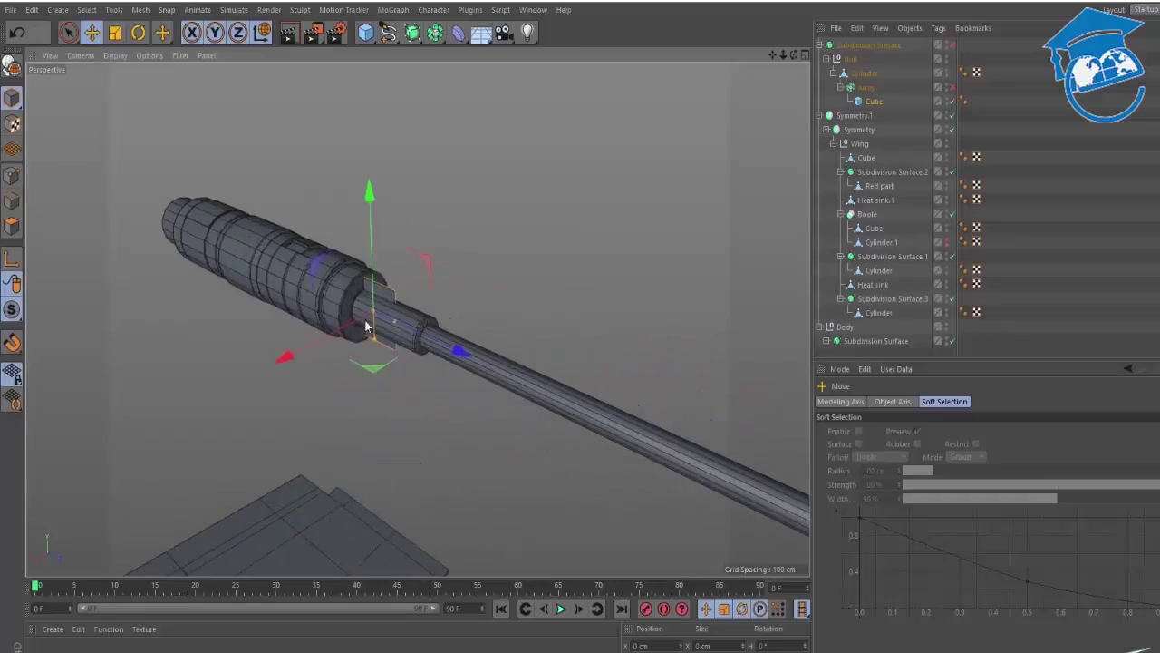
pyautogui.moveTo(365, 323); pyautogui.dragTo(531, 256)
pyautogui.hotkey('ctrl', 'z')
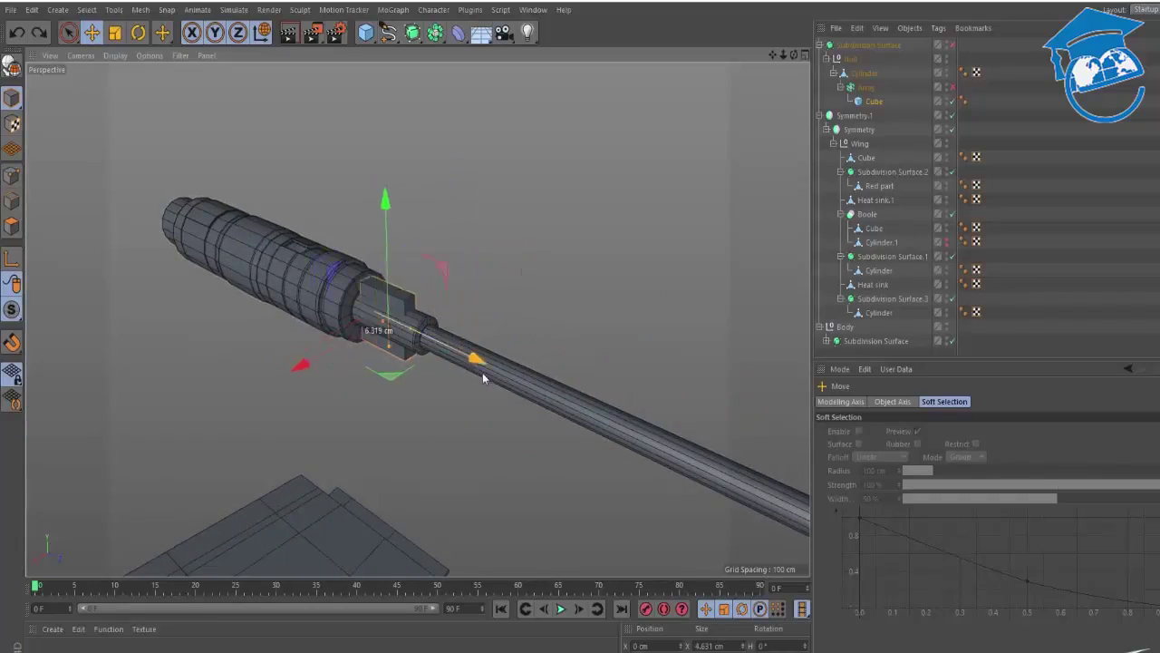
pyautogui.hotkey('ctrl', 'y')
# Enable the Array and set its radius to 15 cm so the cube copies circle the barrel.
pyautogui.click(952, 88)
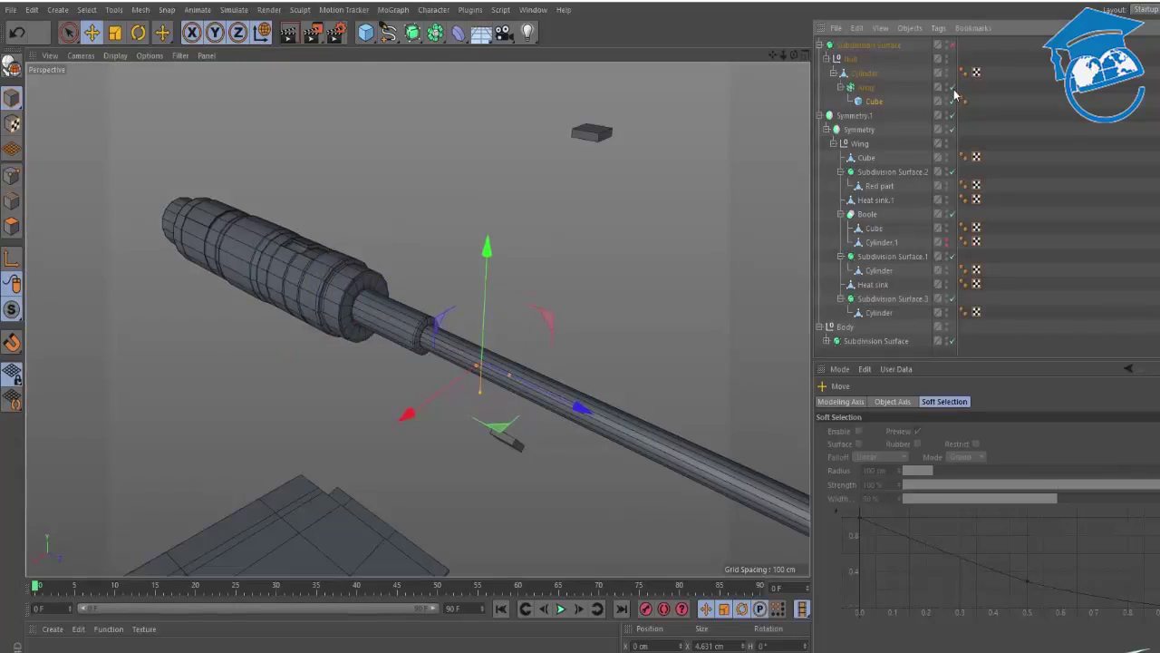
pyautogui.click(866, 88)
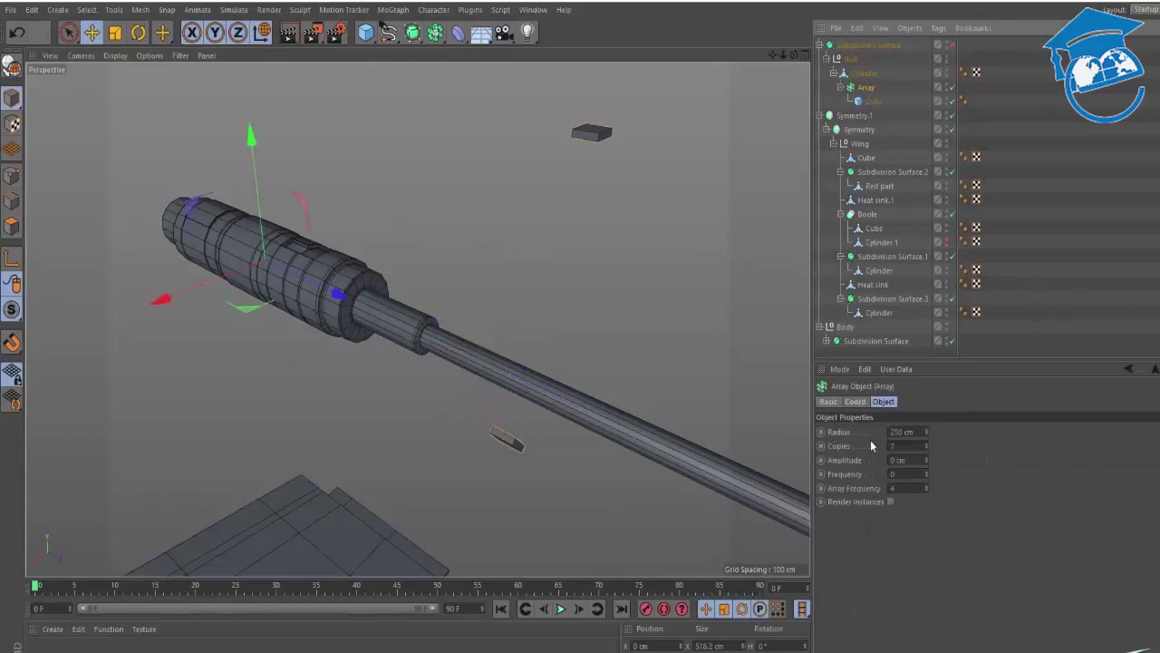
pyautogui.moveTo(923, 434); pyautogui.dragTo(923, 517)
pyautogui.moveTo(336, 296); pyautogui.dragTo(264, 237)
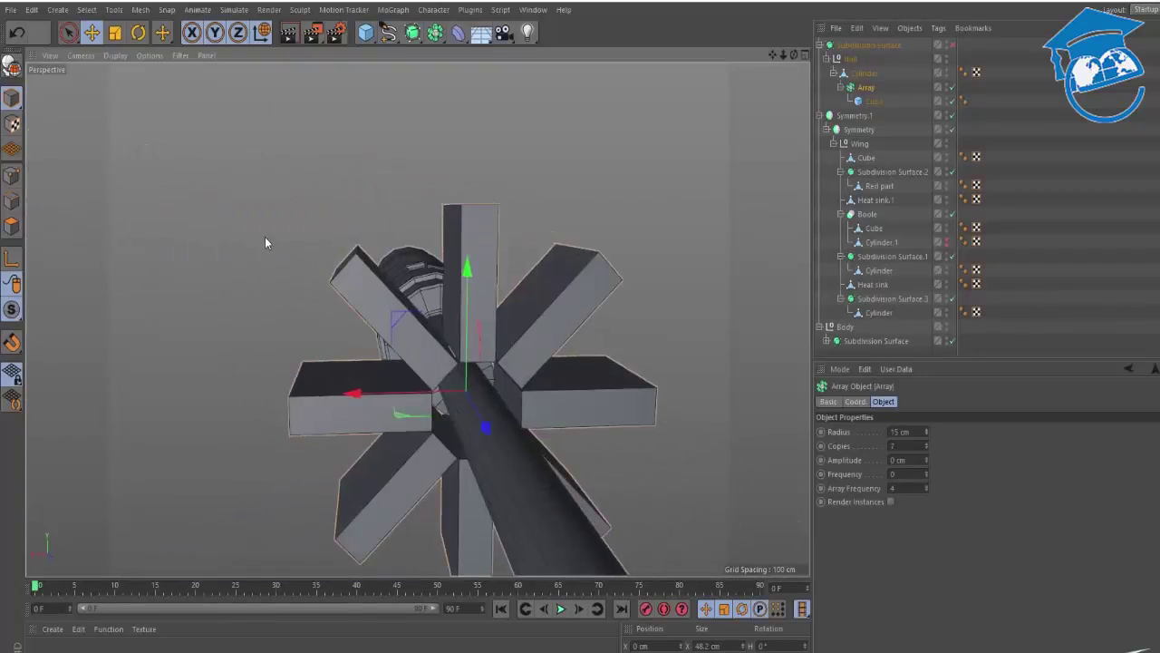
# Resize the arrayed cube into a thin fin, 1.177 cm in X, 15.881 cm in Y and 6.699 cm in Z.
pyautogui.click(872, 101)
pyautogui.keyDown('alt'); pyautogui.moveTo(575, 264); pyautogui.dragTo(458, 385); pyautogui.keyUp('alt')
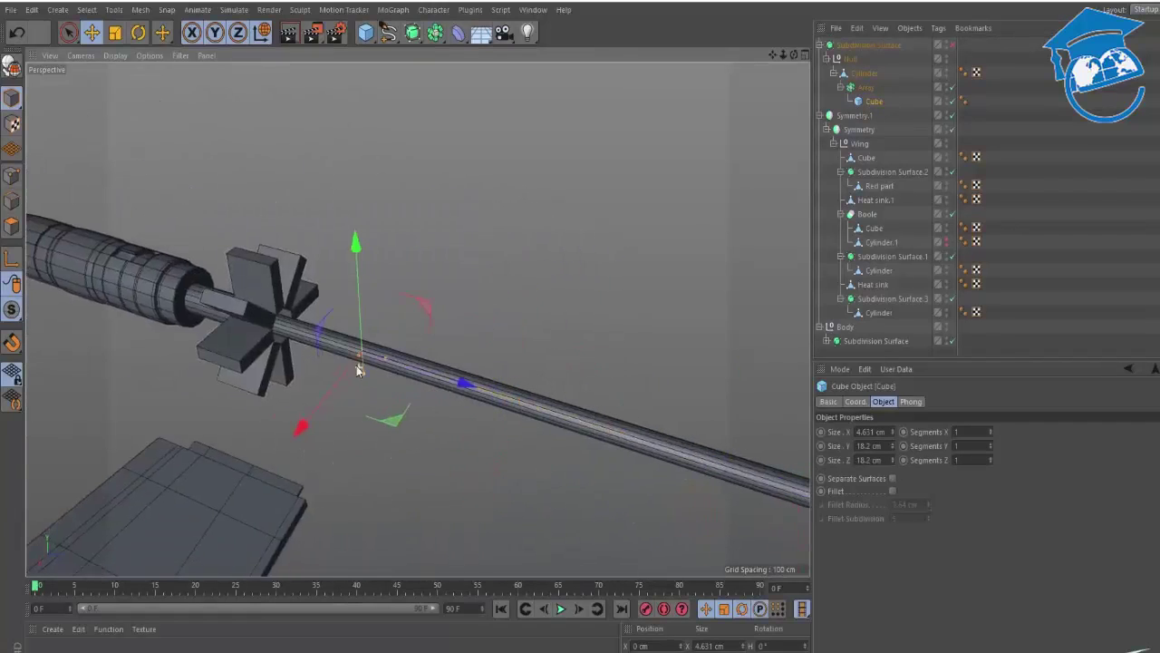
pyautogui.keyDown('alt'); pyautogui.moveTo(360, 368); pyautogui.dragTo(395, 367); pyautogui.keyUp('alt')
pyautogui.scroll(3, 371, 345)
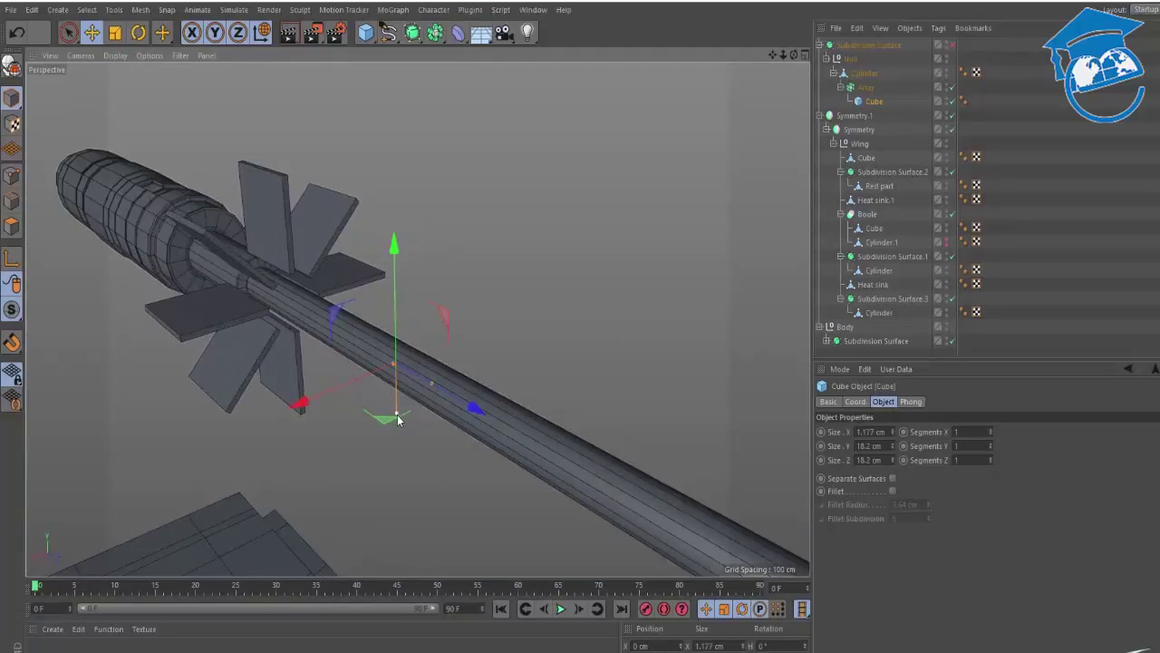
pyautogui.moveTo(395, 416); pyautogui.dragTo(142, 242)
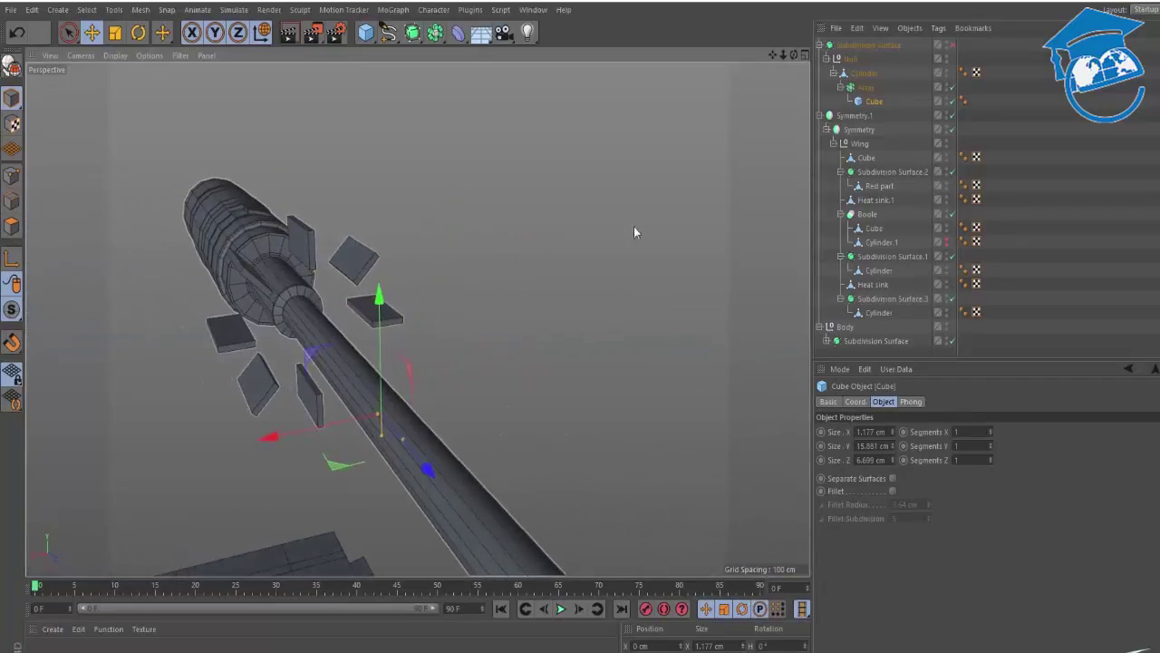
# Reduce the Array's radius to 9 cm so the fins sit closer to the barrel.
pyautogui.click(865, 88)
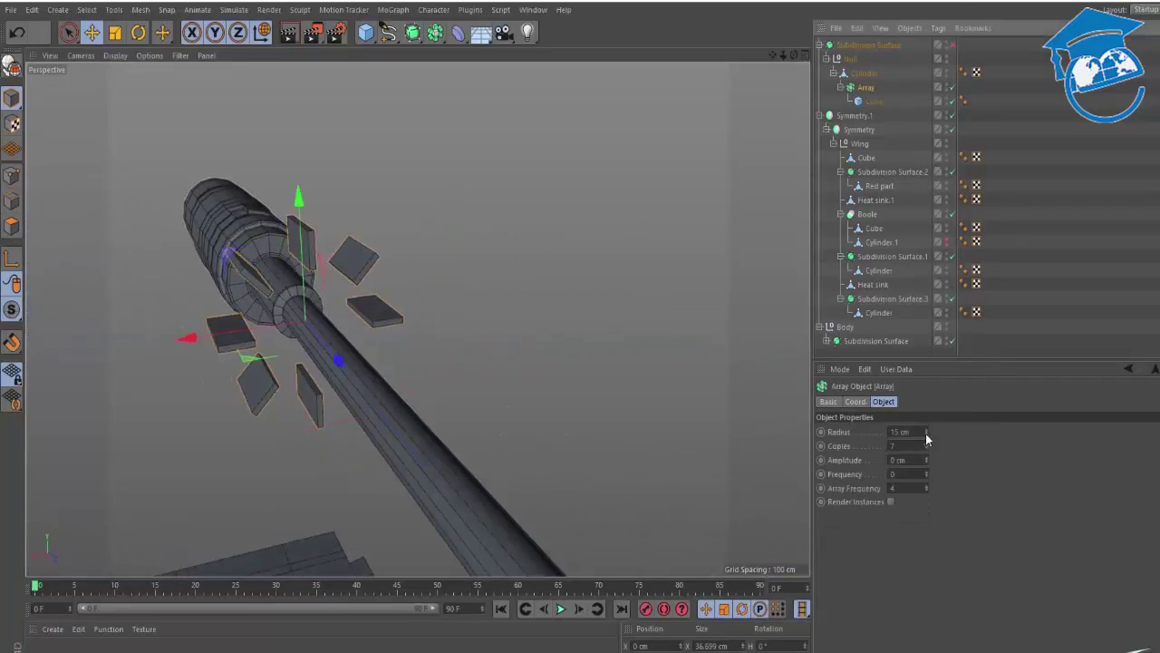
pyautogui.moveTo(925, 433); pyautogui.dragTo(925, 439)
pyautogui.keyDown('alt'); pyautogui.moveTo(200, 347); pyautogui.dragTo(158, 306); pyautogui.keyUp('alt')
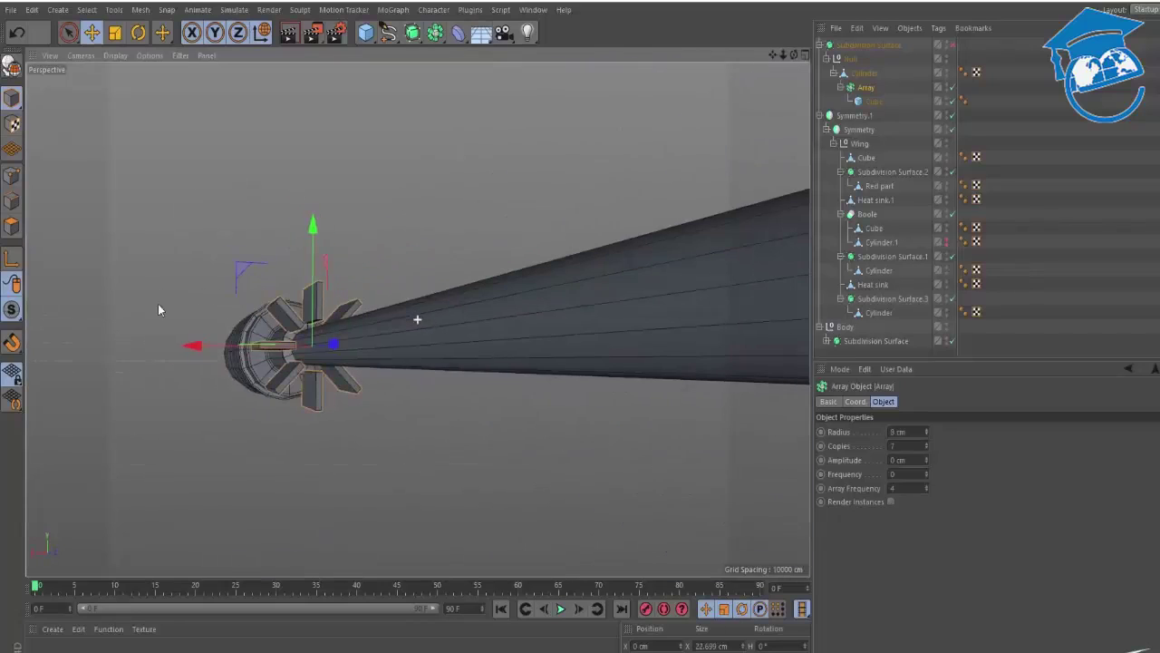
# Lower the fin cube's Z size to 5.839 cm and slide the cube back along the barrel's axis.
pyautogui.click(874, 101)
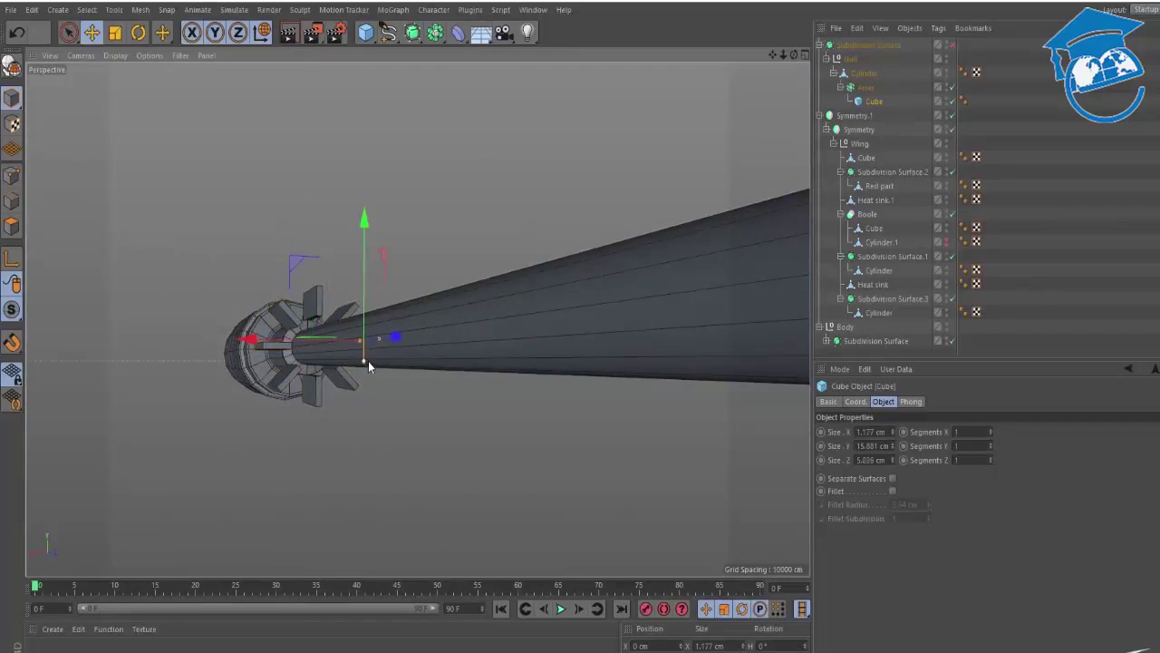
pyautogui.keyDown('alt'); pyautogui.moveTo(311, 335); pyautogui.dragTo(418, 357); pyautogui.keyUp('alt')
pyautogui.moveTo(544, 349); pyautogui.dragTo(511, 352)
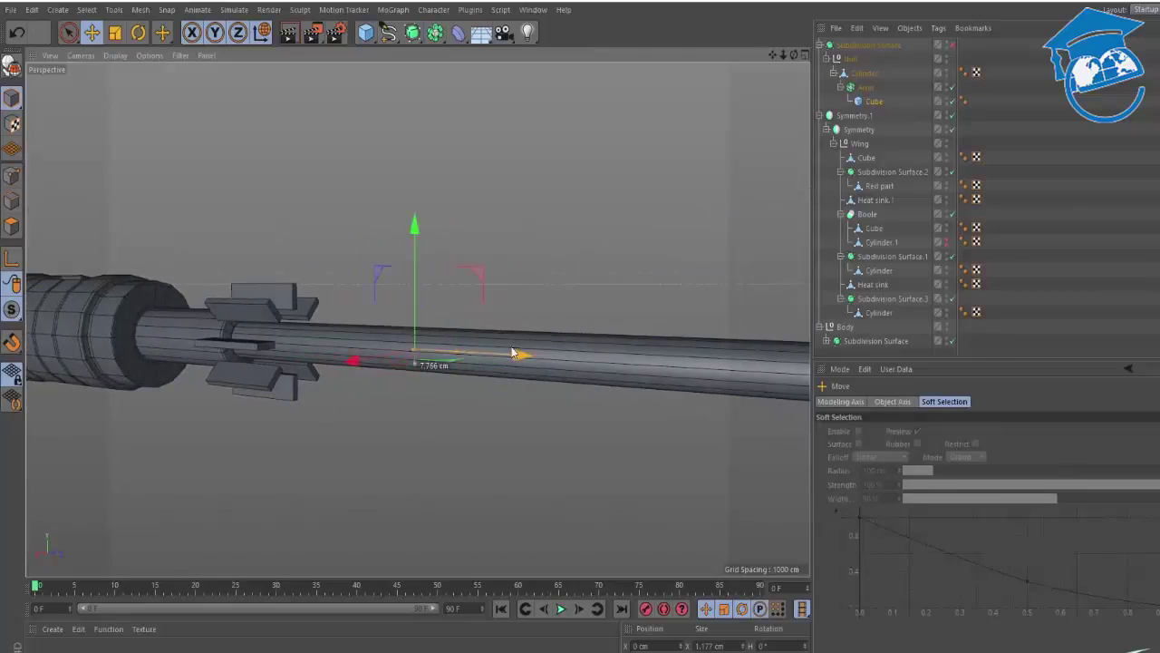
# Tighten the fins around the barrel by setting the Array's radius to 8 cm.
pyautogui.click(865, 87)
pyautogui.keyDown('alt'); pyautogui.moveTo(368, 287); pyautogui.dragTo(393, 324); pyautogui.keyUp('alt')
pyautogui.keyDown('alt'); pyautogui.moveTo(393, 325); pyautogui.dragTo(462, 308, button='right'); pyautogui.keyUp('alt')
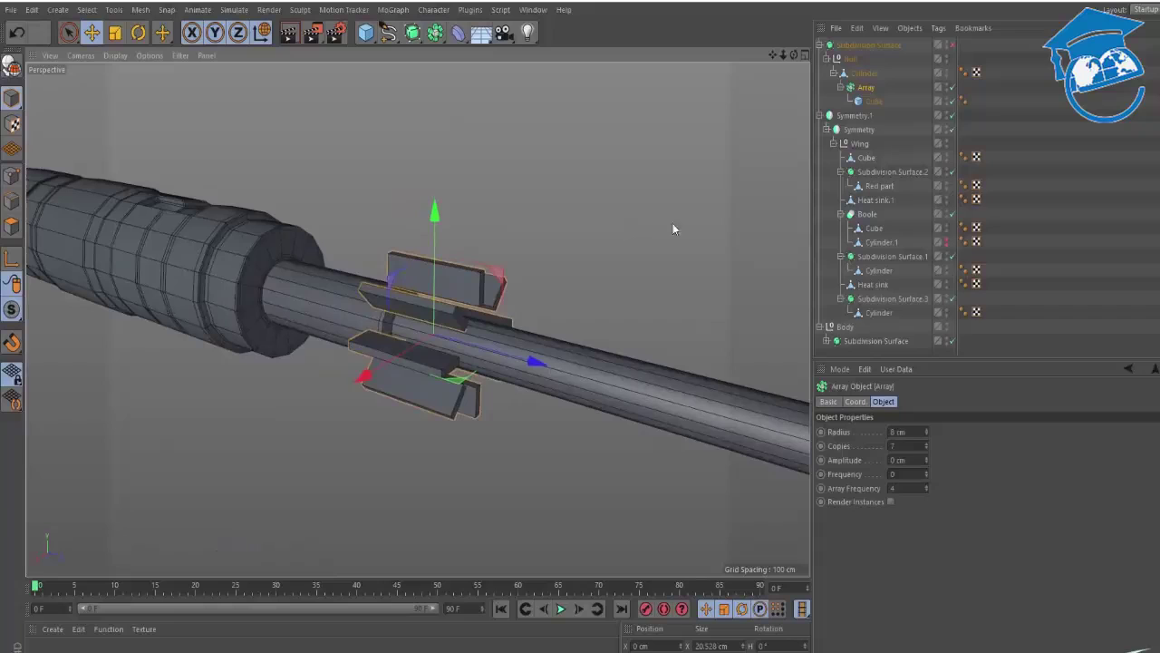
# Reduce the fin cube's Z size to 4.528 cm and slide the cube forward along the barrel.
pyautogui.click(873, 102)
pyautogui.keyDown('alt'); pyautogui.moveTo(600, 365); pyautogui.dragTo(466, 321, button='middle'); pyautogui.keyUp('alt')
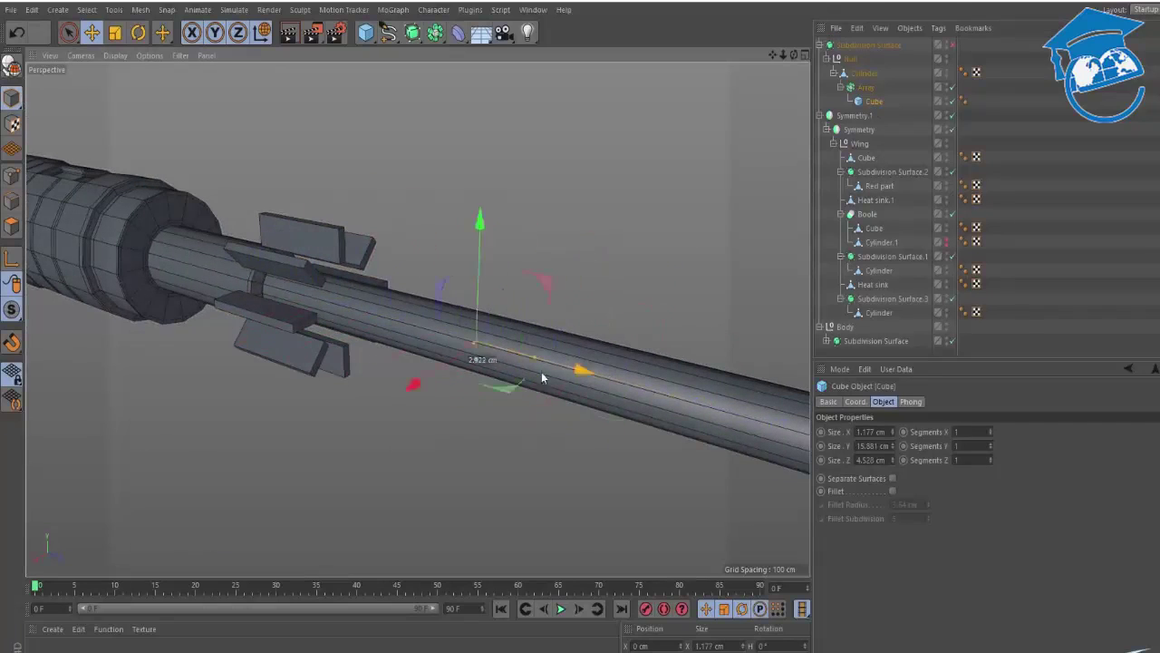
pyautogui.moveTo(542, 376); pyautogui.dragTo(629, 401)
pyautogui.keyDown('alt'); pyautogui.moveTo(608, 357); pyautogui.dragTo(345, 308, button='right'); pyautogui.keyUp('alt')
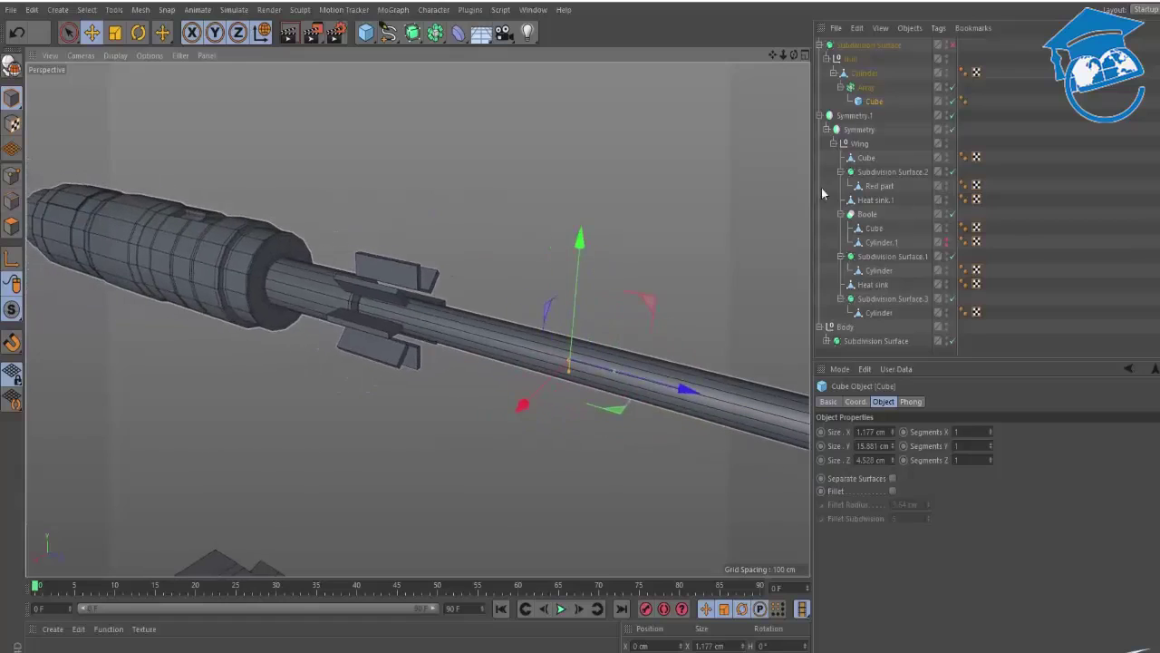
# Move the Array back along the barrel so the fins sit between the gun body and the collar.
pyautogui.click(866, 87)
pyautogui.keyDown('alt'); pyautogui.moveTo(426, 247); pyautogui.dragTo(561, 291); pyautogui.keyUp('alt')
pyautogui.keyDown('alt'); pyautogui.moveTo(571, 331); pyautogui.dragTo(423, 233); pyautogui.keyUp('alt')
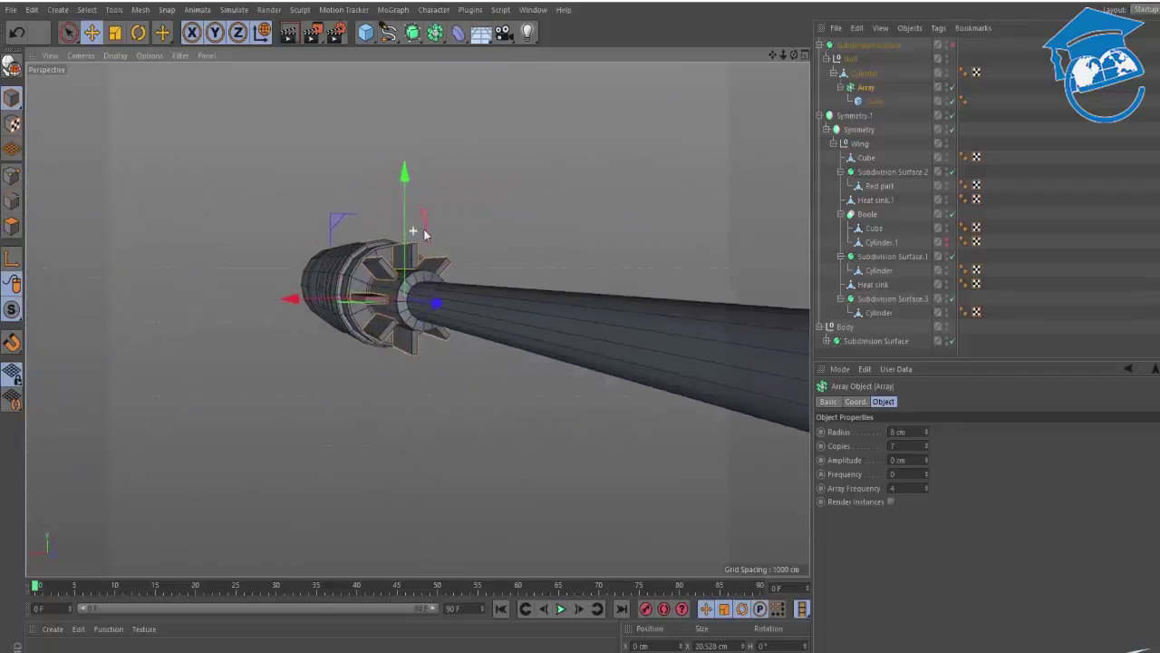
pyautogui.scroll(4, 422, 233)
pyautogui.keyDown('alt'); pyautogui.moveTo(363, 304); pyautogui.dragTo(423, 311); pyautogui.keyUp('alt')
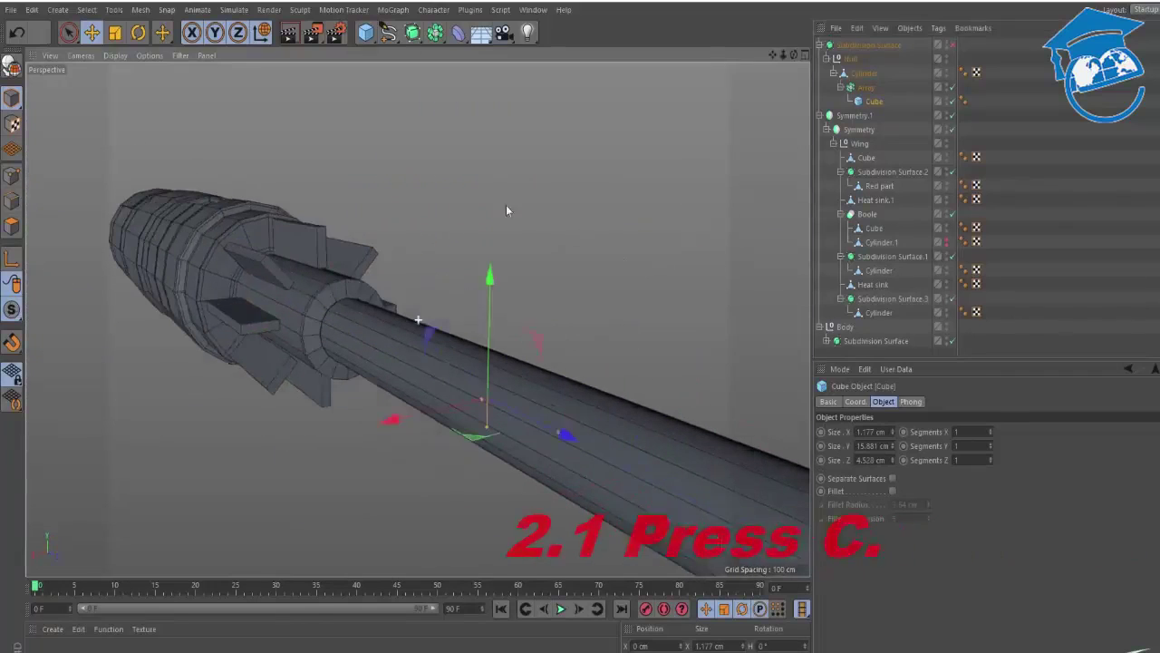
# Make the fin cube editable and preview the smoothed fins by switching the Subdivision Surface on and off.
pyautogui.press('c')
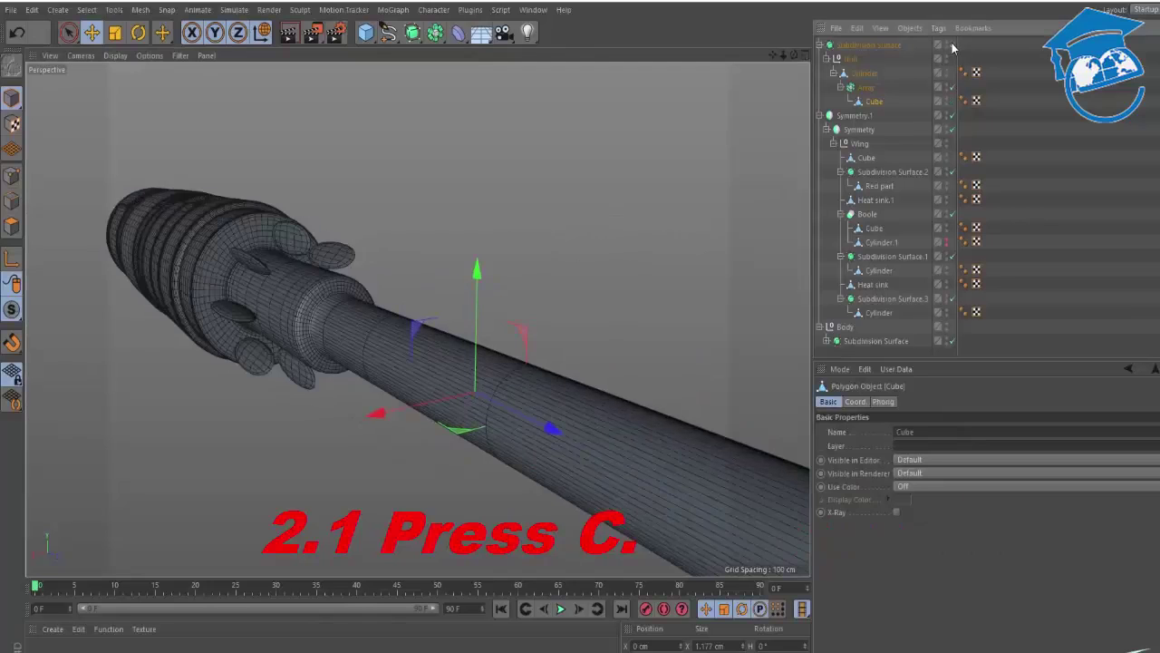
pyautogui.keyDown('alt'); pyautogui.moveTo(224, 240); pyautogui.dragTo(371, 255); pyautogui.keyUp('alt')
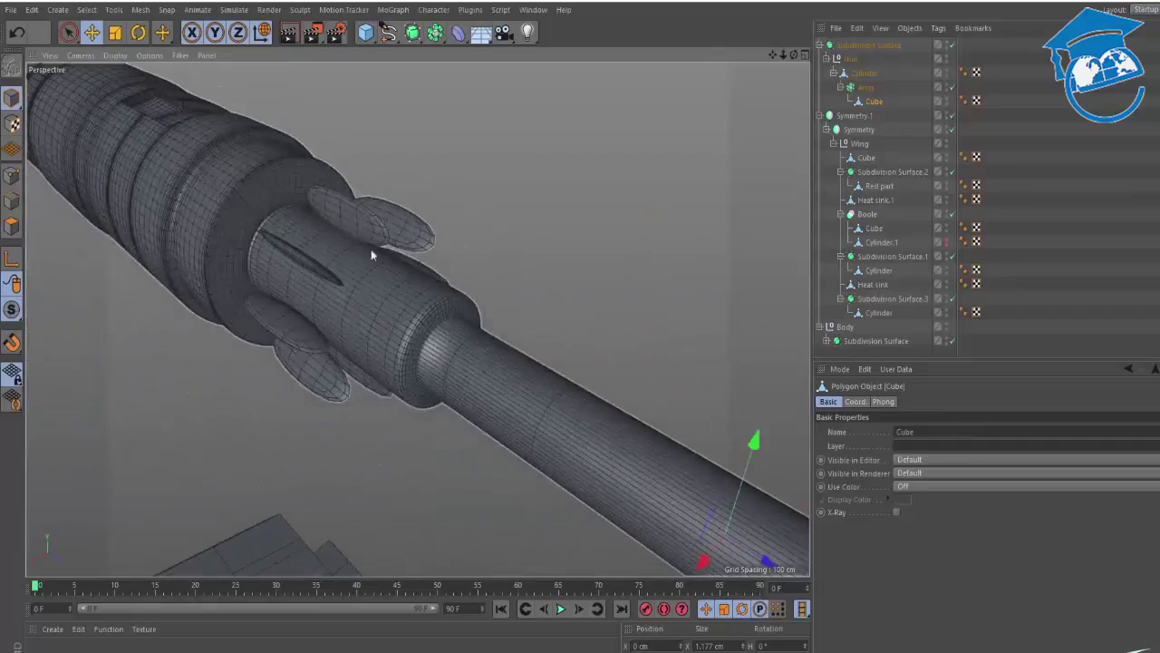
pyautogui.click(952, 45)
pyautogui.keyDown('alt'); pyautogui.moveTo(417, 319); pyautogui.dragTo(513, 138); pyautogui.keyUp('alt')
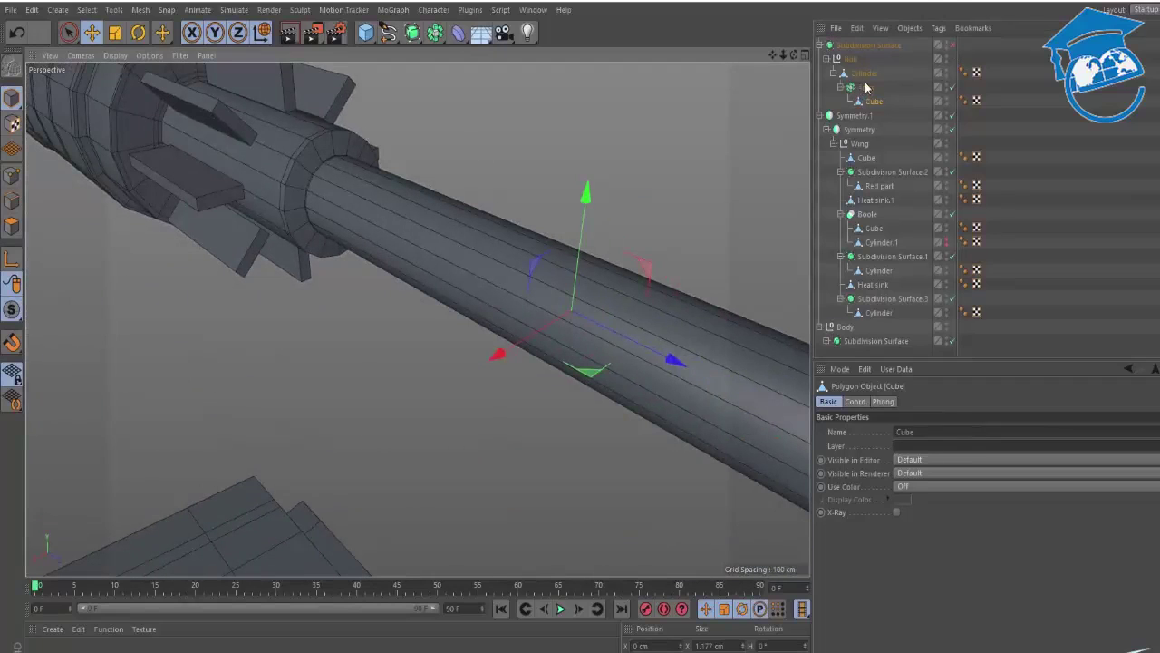
# Disable the Array and move the single fin cube sideways, clear of the barrel, to about 14.7 cm in X.
pyautogui.click(946, 96)
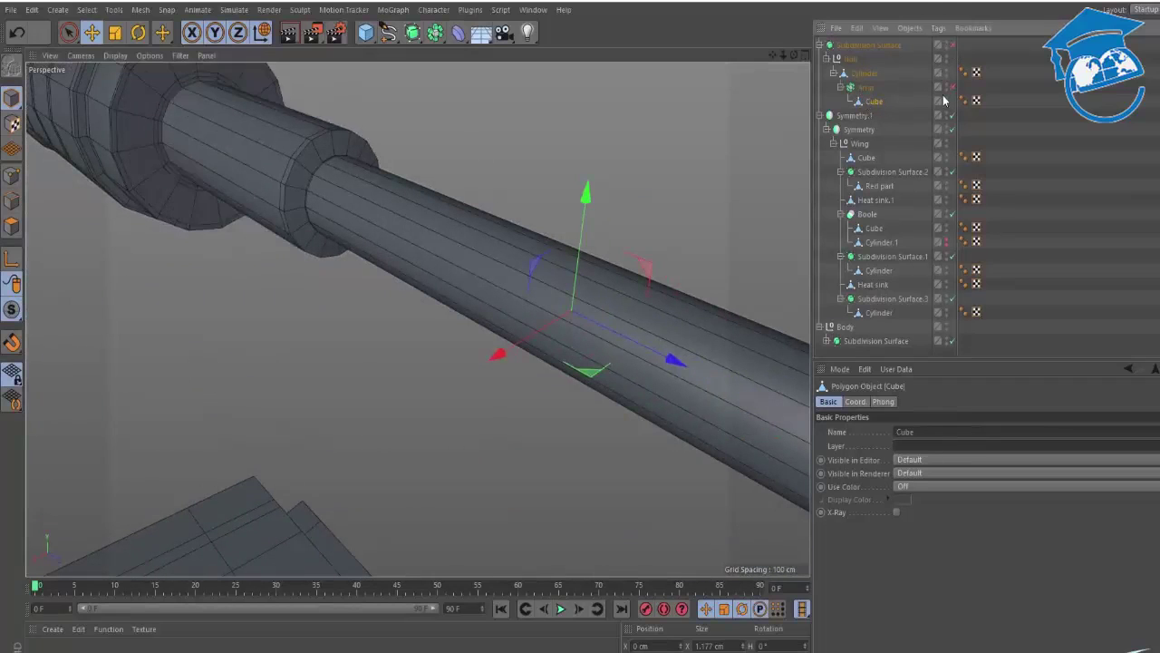
pyautogui.press('q')
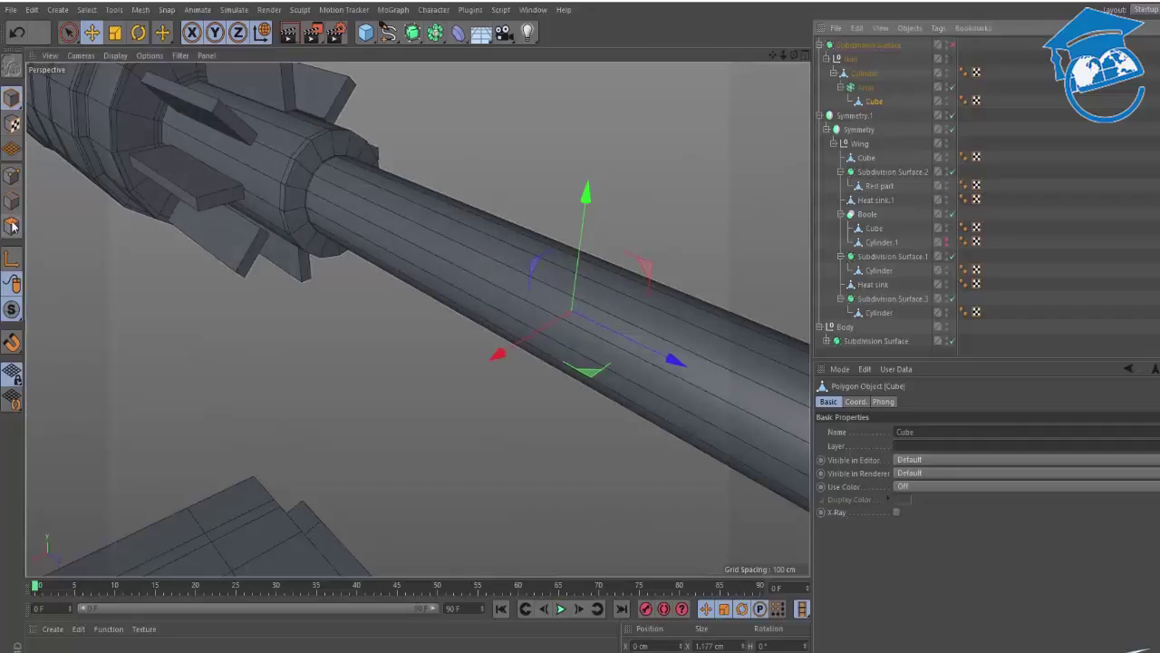
pyautogui.moveTo(325, 206)
pyautogui.keyDown('alt'); pyautogui.mouseDown(button='right')
pyautogui.moveTo(105, 265)
pyautogui.moveTo(370, 190)
pyautogui.moveTo(326, 207)
pyautogui.mouseUp(button='right'); pyautogui.keyUp('alt')
pyautogui.press('q')
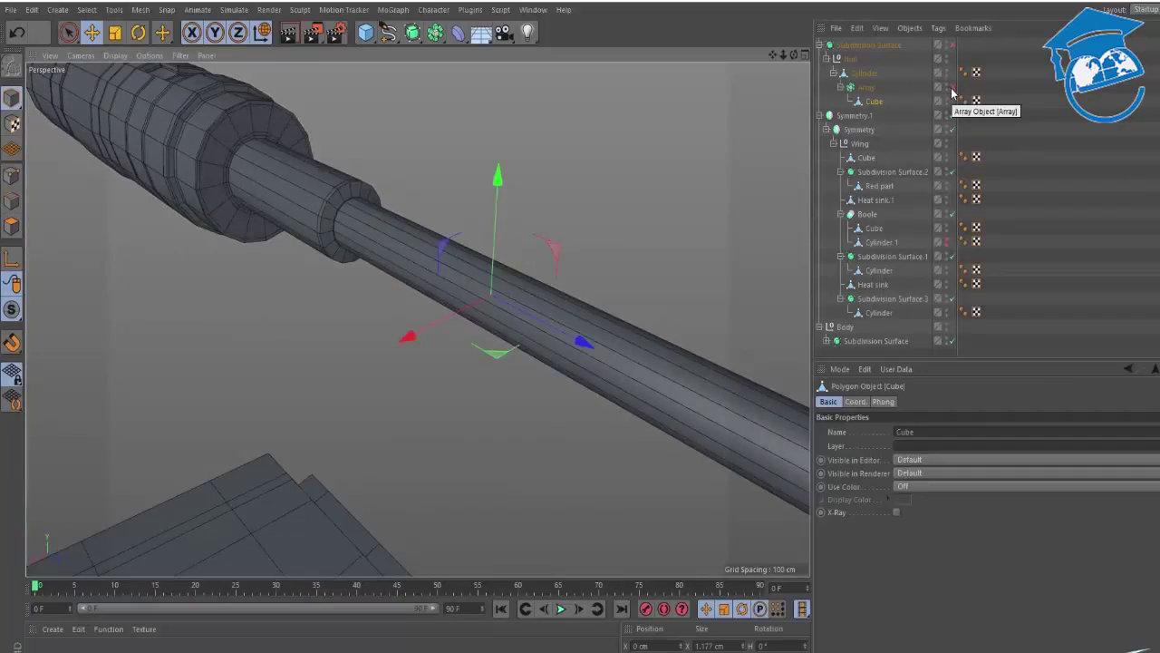
pyautogui.keyDown('alt'); pyautogui.moveTo(622, 267); pyautogui.dragTo(475, 242); pyautogui.keyUp('alt')
pyautogui.moveTo(353, 299); pyautogui.dragTo(217, 323)
pyautogui.keyDown('alt'); pyautogui.moveTo(322, 312); pyautogui.dragTo(414, 351); pyautogui.keyUp('alt')
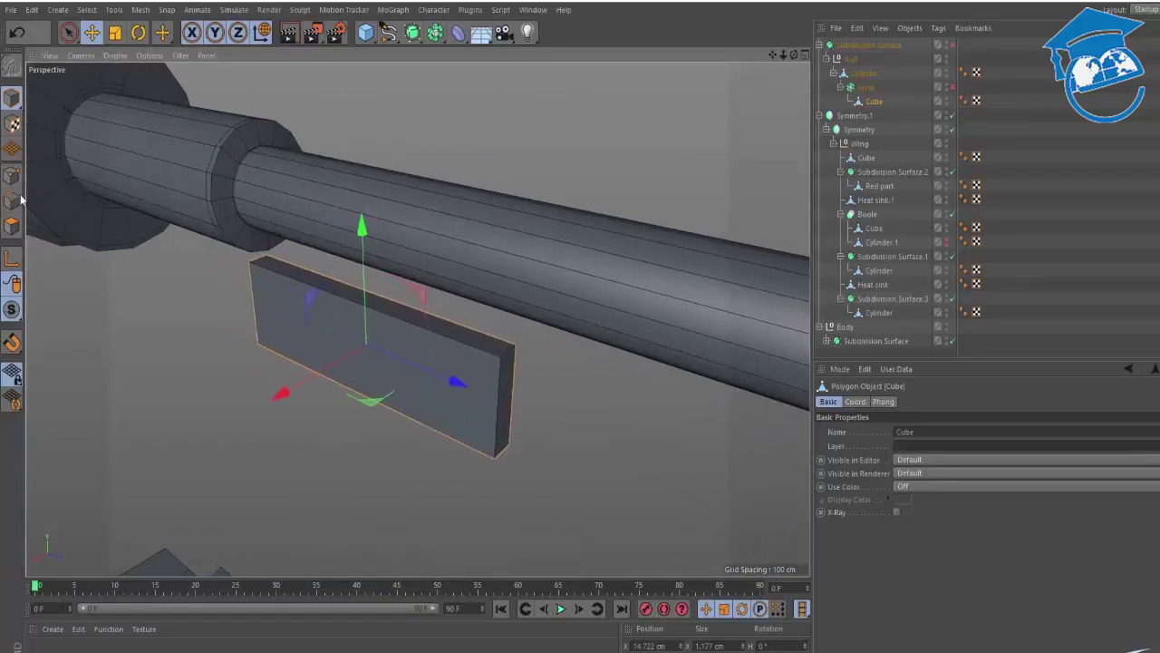
# Select all edges of the fin cube and start a Bevel with its mode set to Solid.
pyautogui.click(102, 245)
pyautogui.click(469, 348)
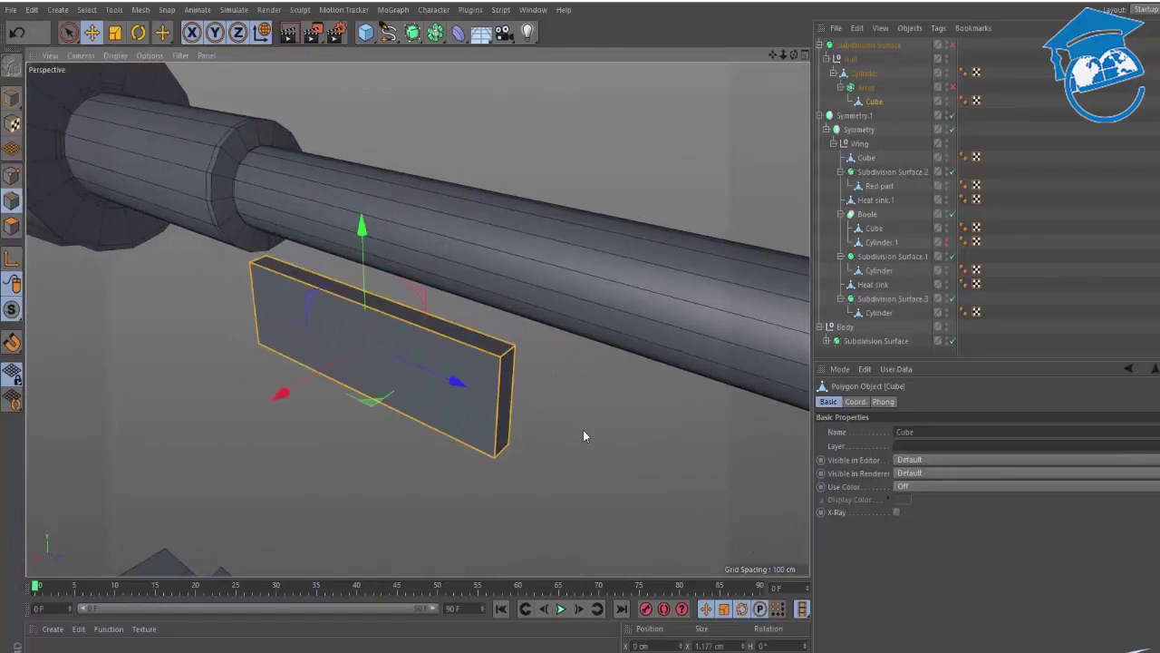
pyautogui.rightClick(612, 376)
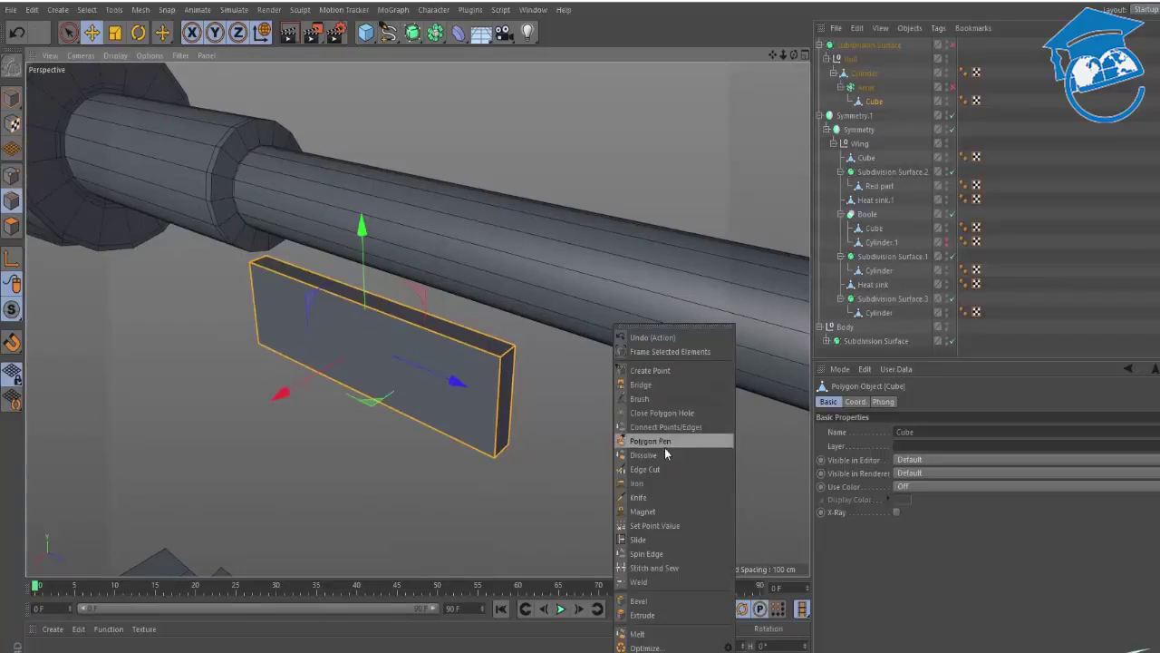
pyautogui.click(651, 601)
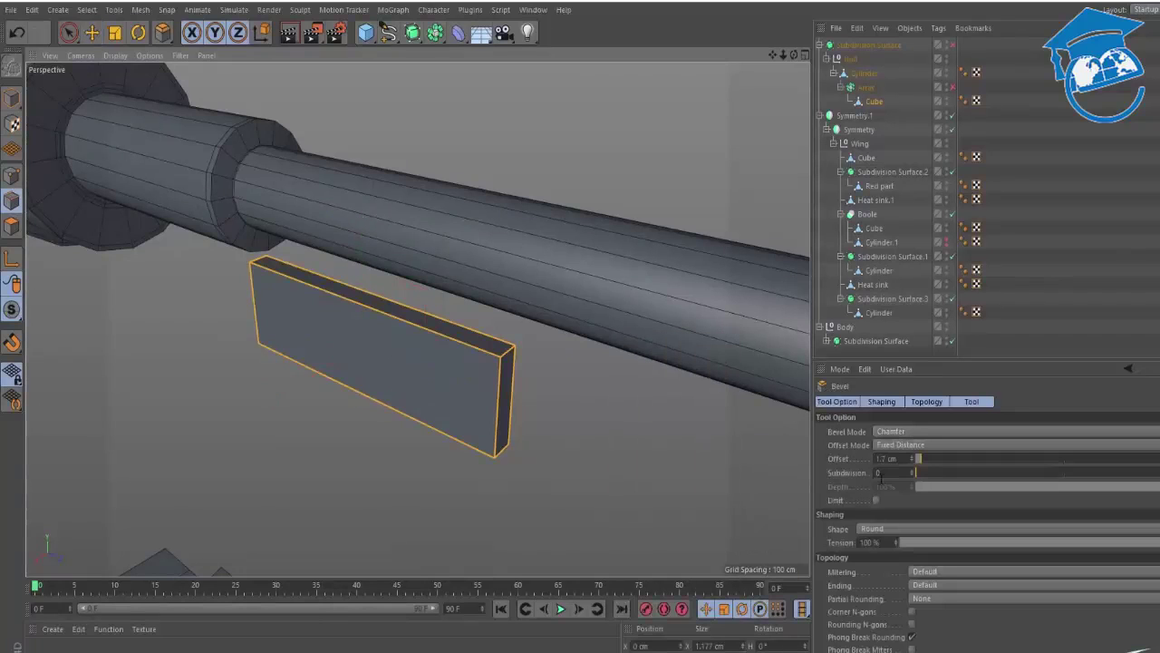
pyautogui.click(904, 432)
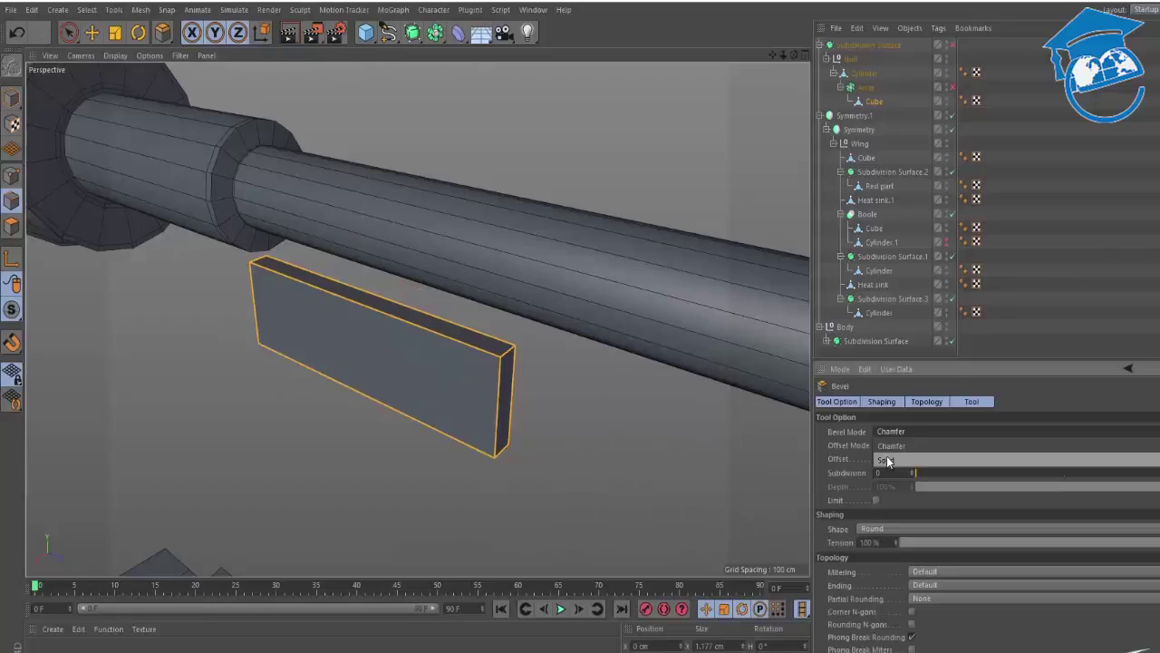
pyautogui.click(886, 459)
pyautogui.moveTo(633, 433); pyautogui.dragTo(649, 432)
pyautogui.hotkey('ctrl', 'z')
pyautogui.hotkey('ctrl', 'z')
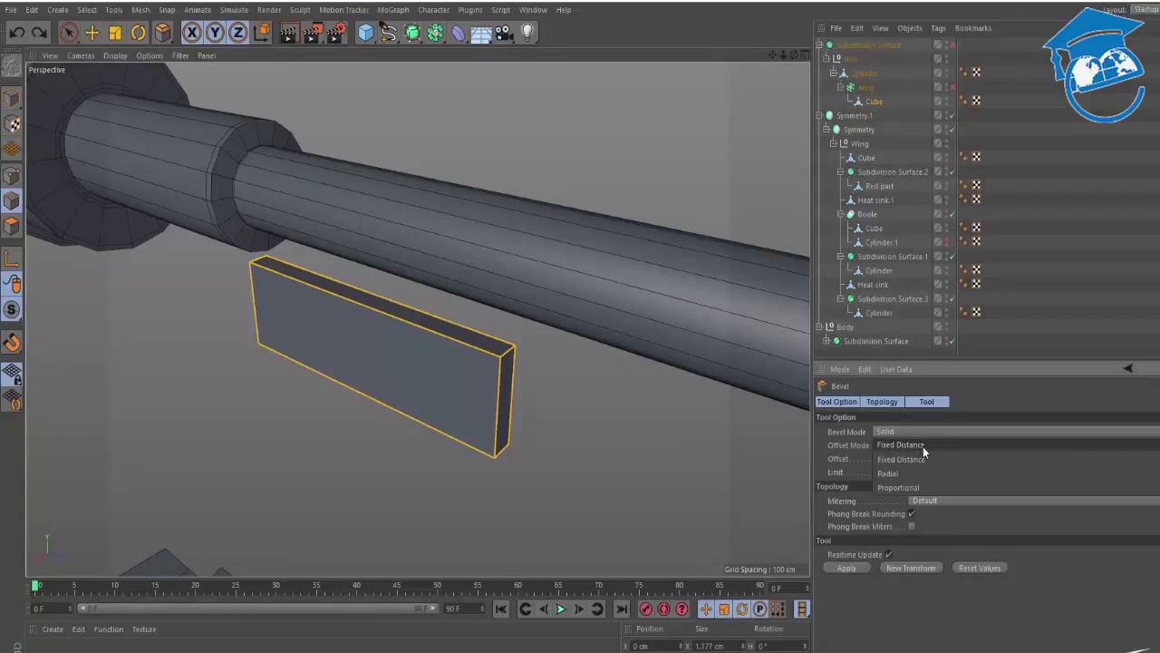
pyautogui.click(922, 445)
pyautogui.click(918, 458)
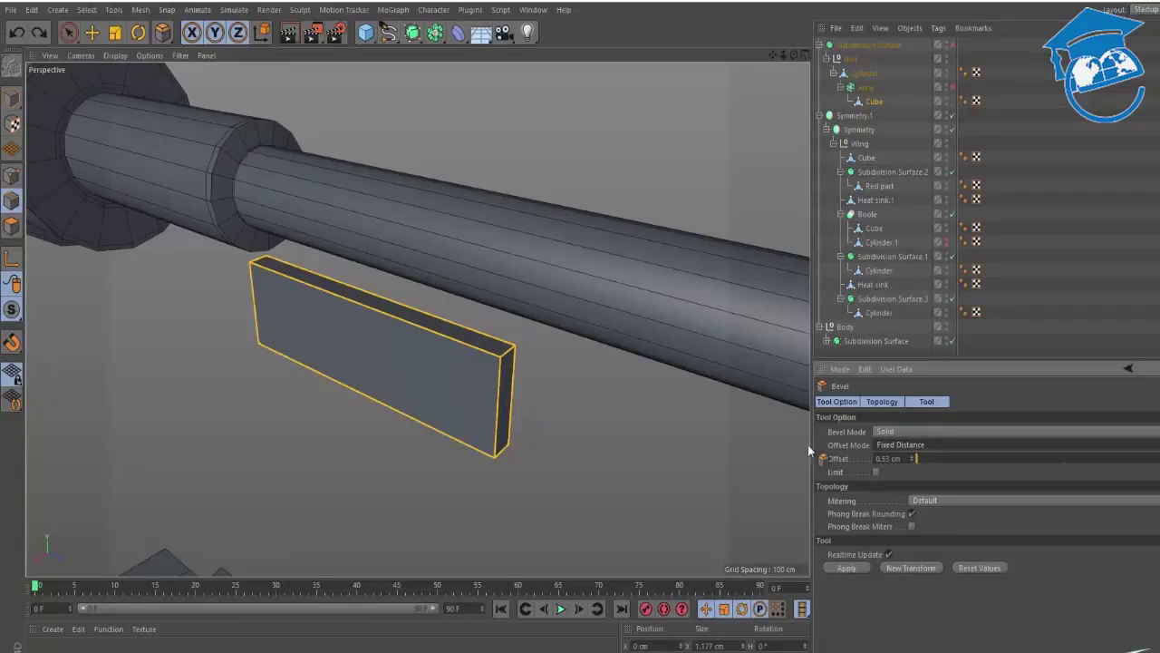
# Bevel the fin's edges with a 0.27 cm fixed-distance offset as support loops, then clear the edge selection.
pyautogui.moveTo(660, 439); pyautogui.dragTo(625, 426)
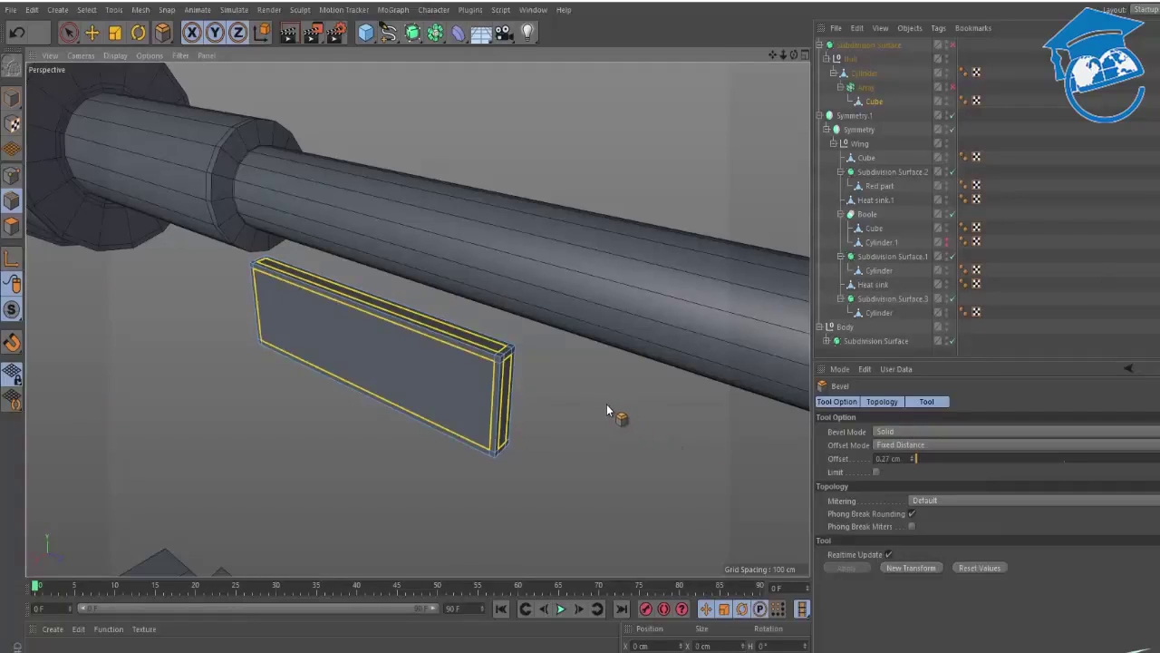
pyautogui.press('v')
pyautogui.press('Escape')
pyautogui.press('q')
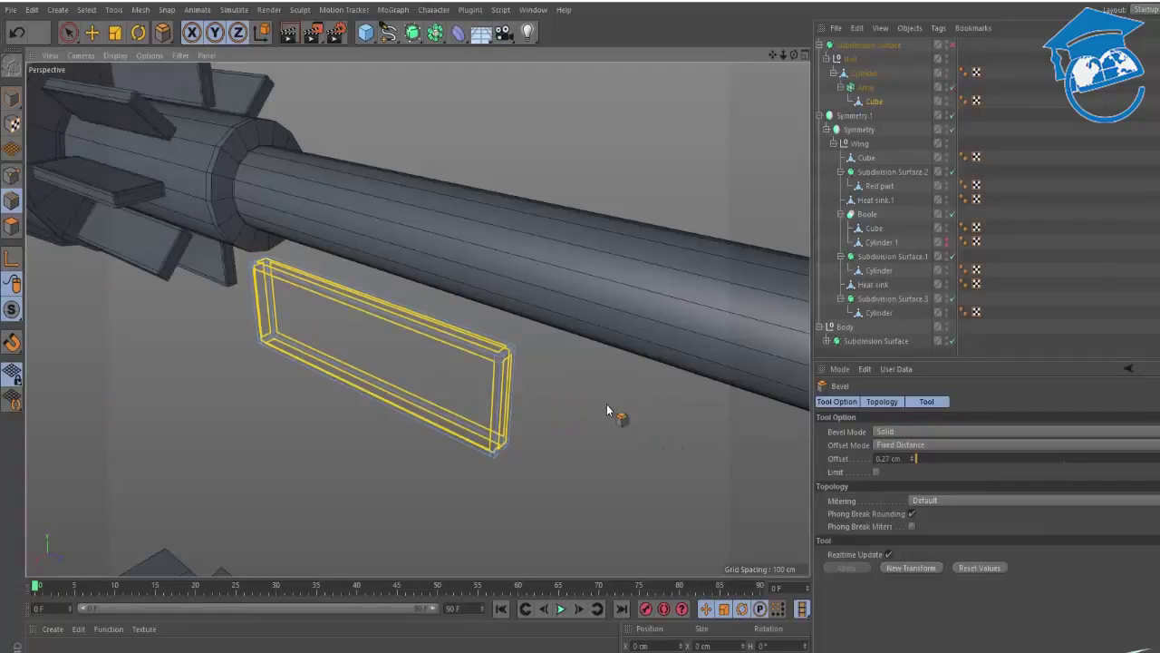
pyautogui.press('q')
pyautogui.hotkey('ctrl', 'shift', 'a')
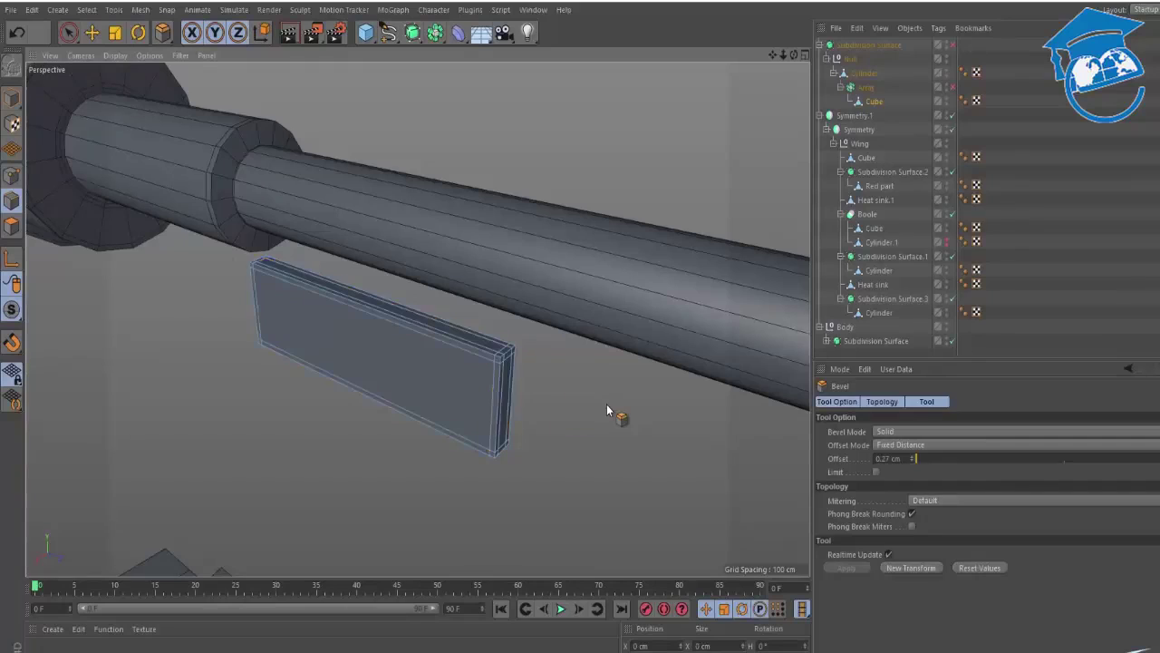
# Switch to Live Selection and re-enable the Array so the beveled fin is copied around the barrel.
pyautogui.keyDown('alt'); pyautogui.moveTo(607, 404); pyautogui.dragTo(517, 391); pyautogui.keyUp('alt')
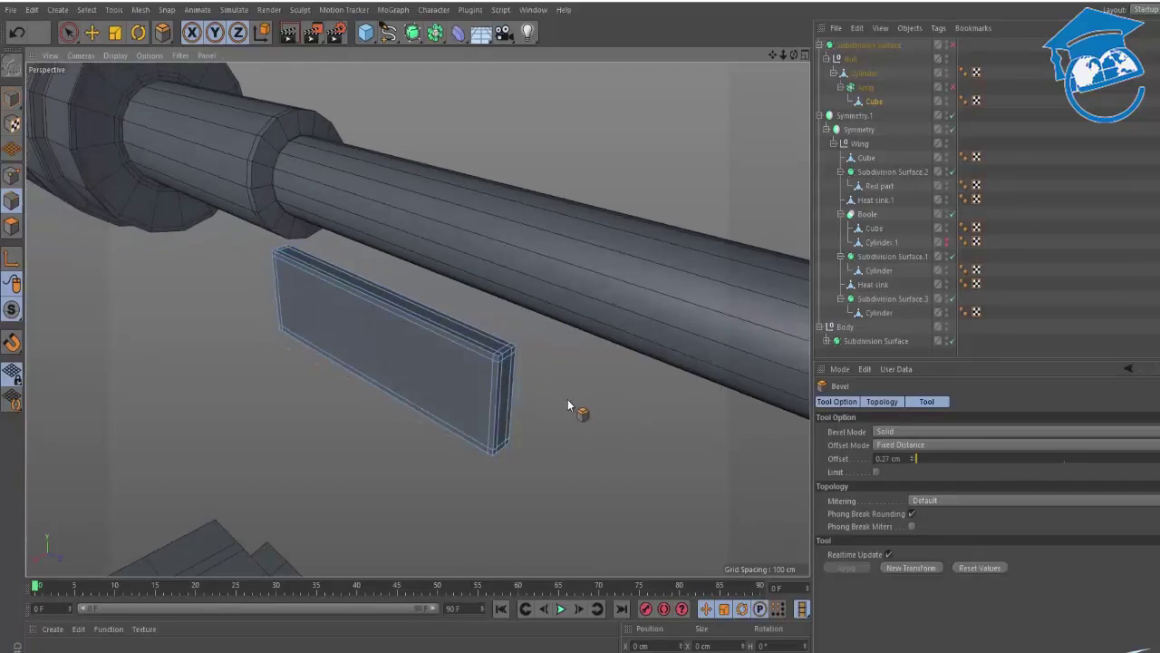
pyautogui.press('q')
pyautogui.press('q')
pyautogui.press('space')
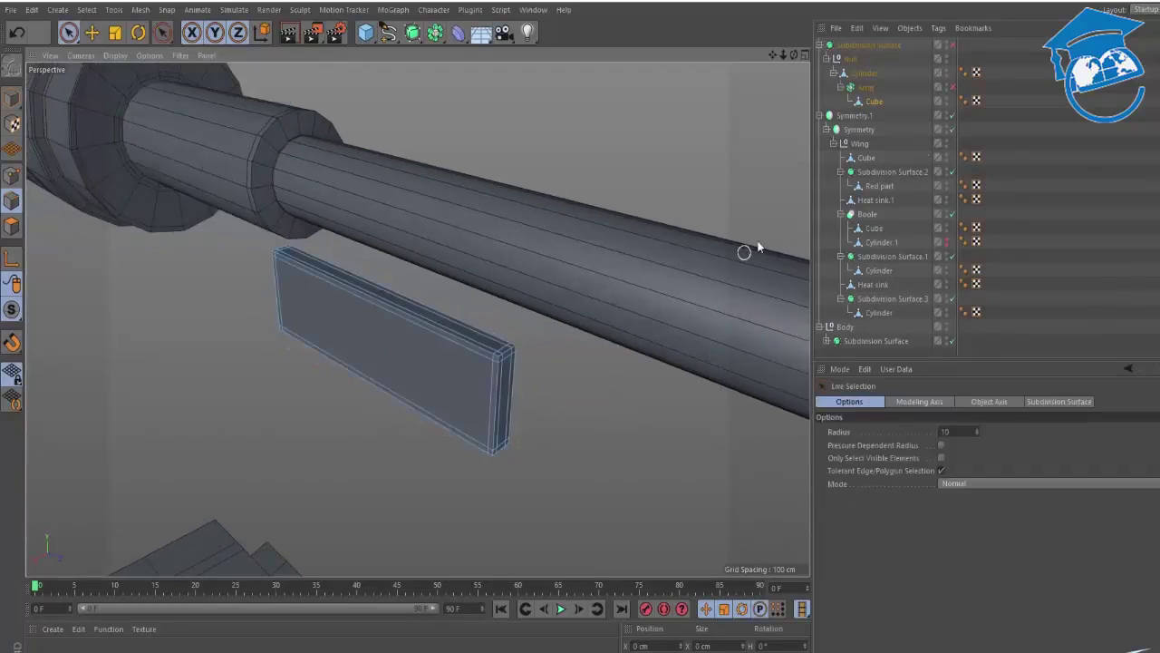
pyautogui.press('q')
# Enable the gun's Subdivision Surface, clear the object selection and inspect the smoothed fins up close.
pyautogui.keyDown('alt'); pyautogui.moveTo(376, 175); pyautogui.dragTo(705, 178); pyautogui.keyUp('alt')
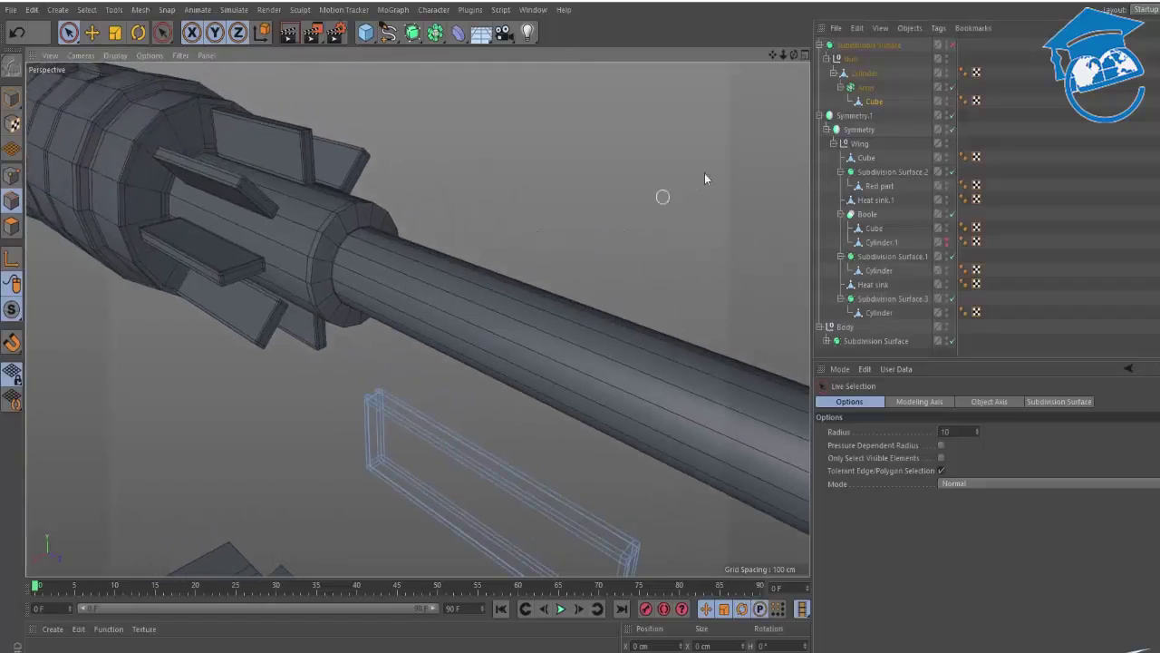
pyautogui.click(952, 47)
pyautogui.click(742, 177)
pyautogui.keyDown('alt'); pyautogui.moveTo(259, 196); pyautogui.dragTo(403, 295, button='middle'); pyautogui.keyUp('alt')
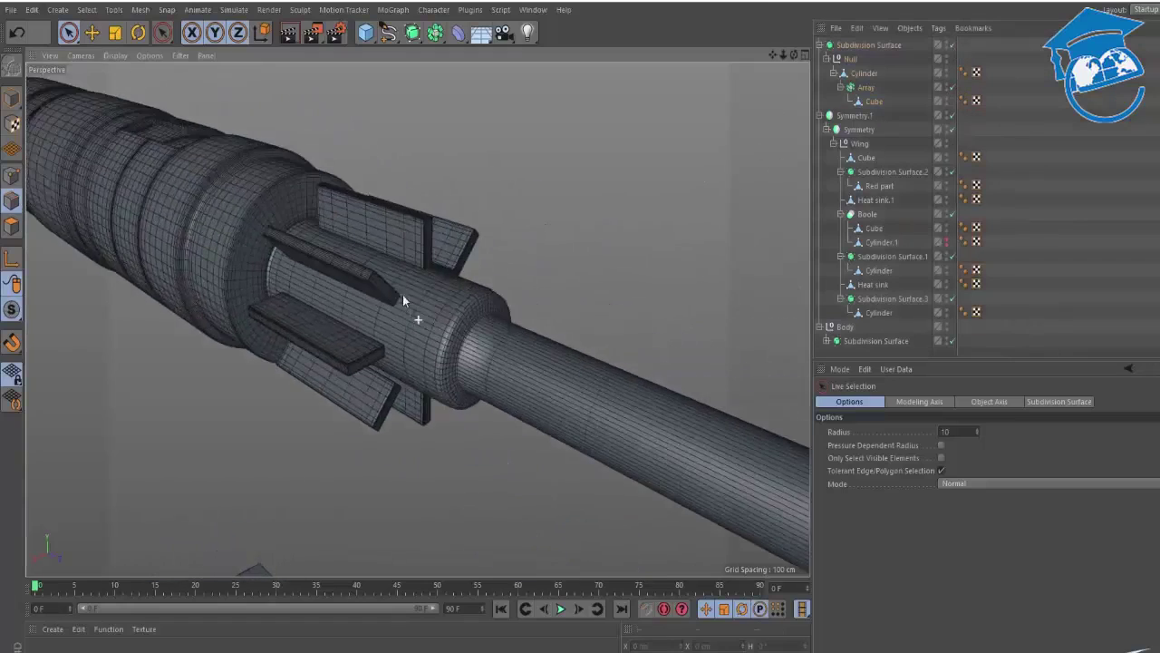
pyautogui.keyDown('alt'); pyautogui.moveTo(387, 286); pyautogui.dragTo(481, 244, button='right'); pyautogui.keyUp('alt')
pyautogui.keyDown('alt'); pyautogui.moveTo(360, 310); pyautogui.dragTo(325, 279); pyautogui.keyUp('alt')
pyautogui.keyDown('alt'); pyautogui.moveTo(383, 280); pyautogui.dragTo(334, 310, button='right'); pyautogui.keyUp('alt')
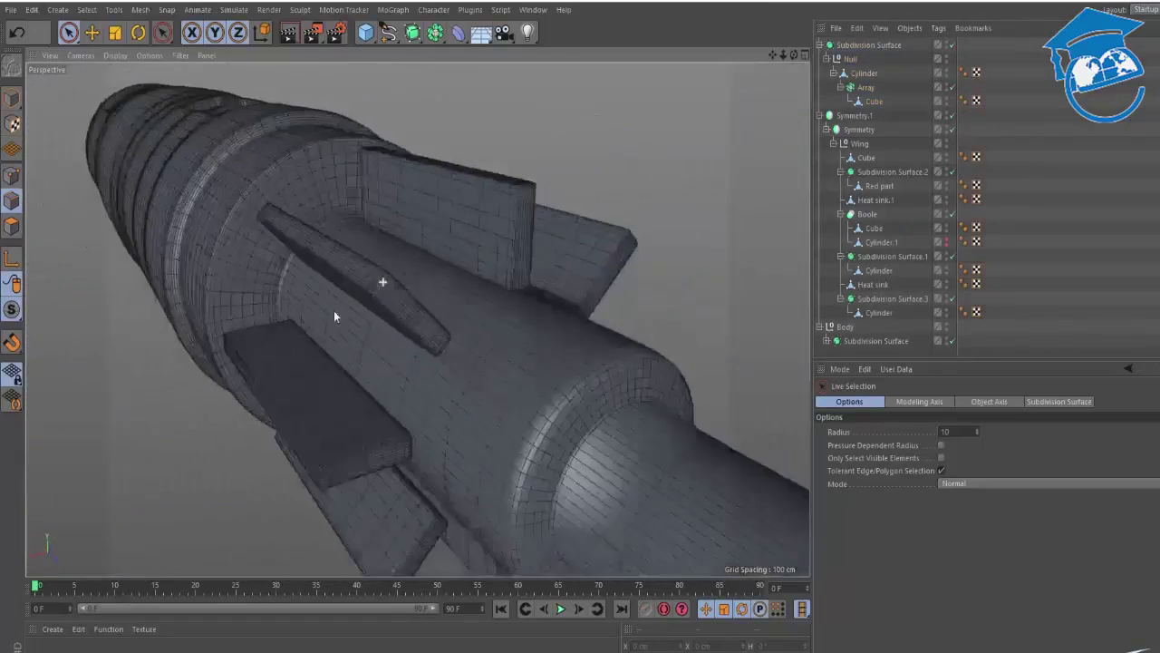
pyautogui.moveTo(453, 250)
pyautogui.keyDown('alt'); pyautogui.mouseDown()
pyautogui.moveTo(511, 198)
pyautogui.moveTo(586, 164)
pyautogui.moveTo(473, 213)
pyautogui.moveTo(461, 264)
pyautogui.mouseUp(); pyautogui.keyUp('alt')
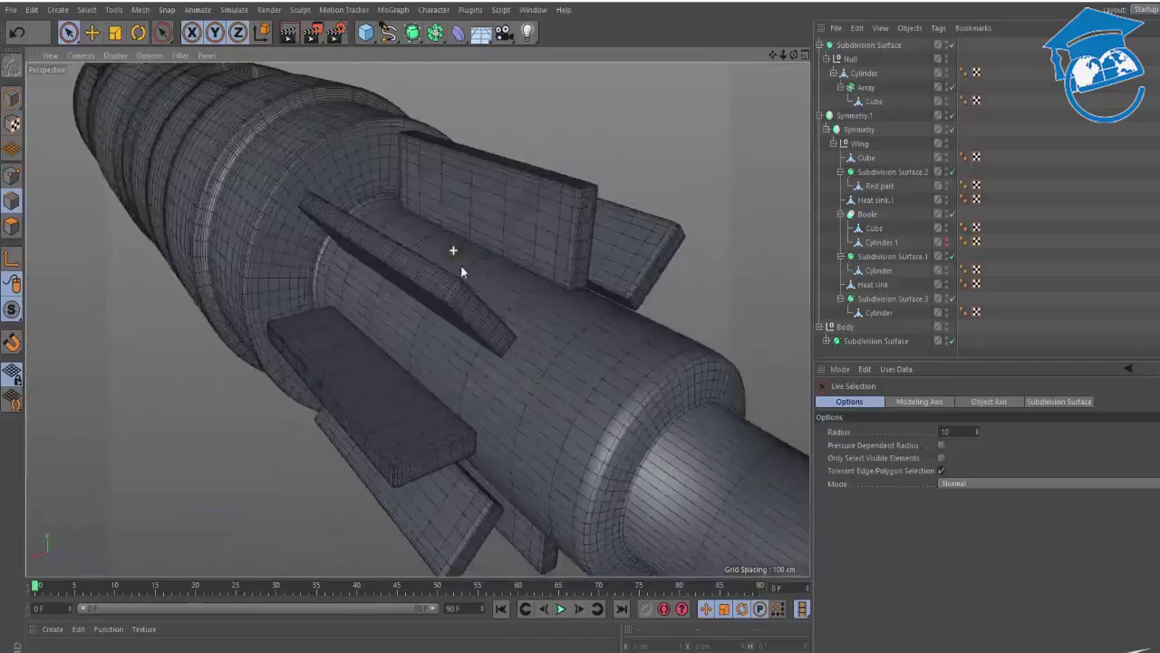
pyautogui.keyDown('alt'); pyautogui.moveTo(418, 319); pyautogui.dragTo(406, 339, button='right'); pyautogui.keyUp('alt')
# Add a Tube under the gun's Cylinder, place it after the Array in the hierarchy and disable the Subdivision Surface.
pyautogui.click(862, 88)
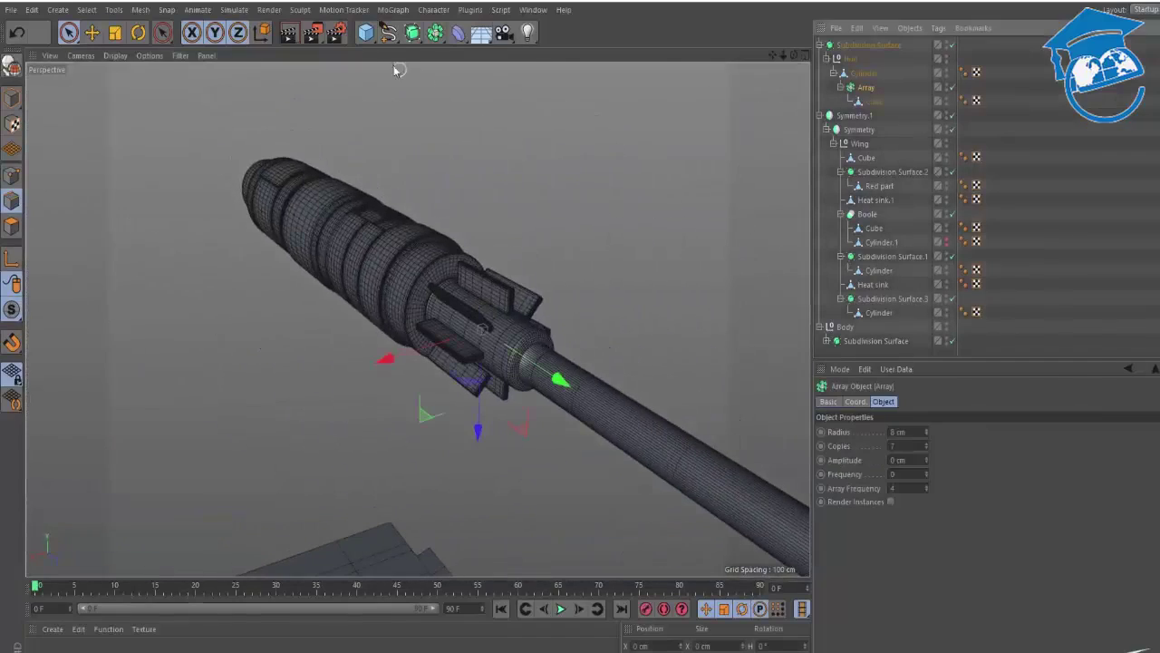
pyautogui.moveTo(368, 32); pyautogui.dragTo(617, 114)
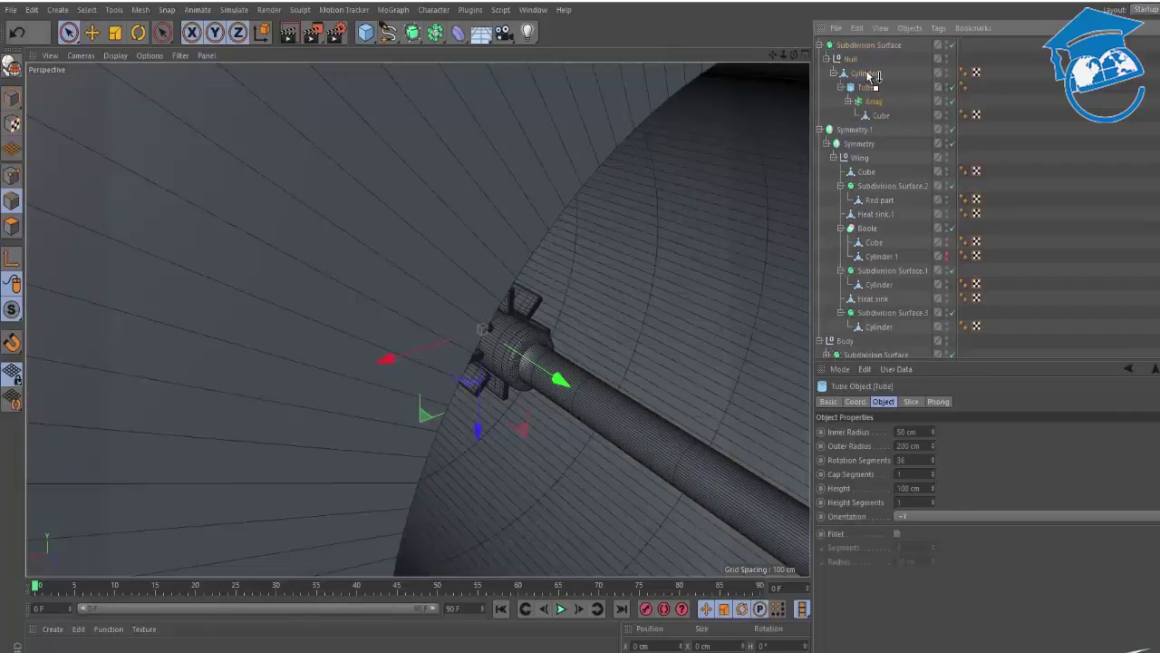
pyautogui.moveTo(868, 76); pyautogui.dragTo(863, 119)
pyautogui.scroll(-5, 667, 220)
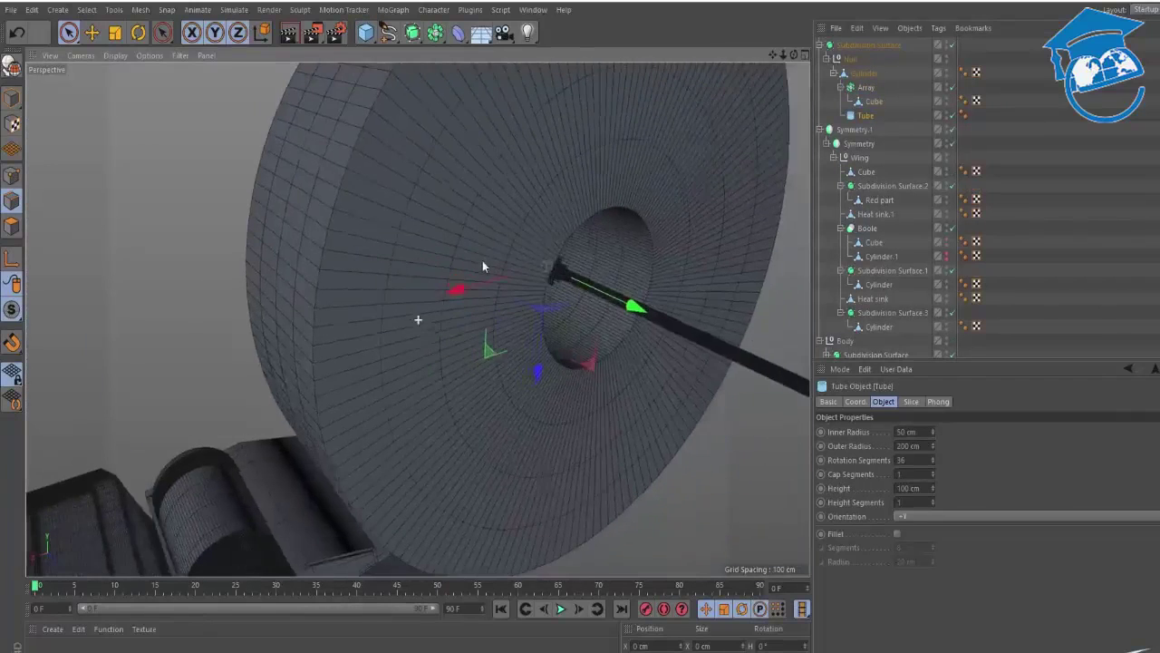
pyautogui.click(951, 44)
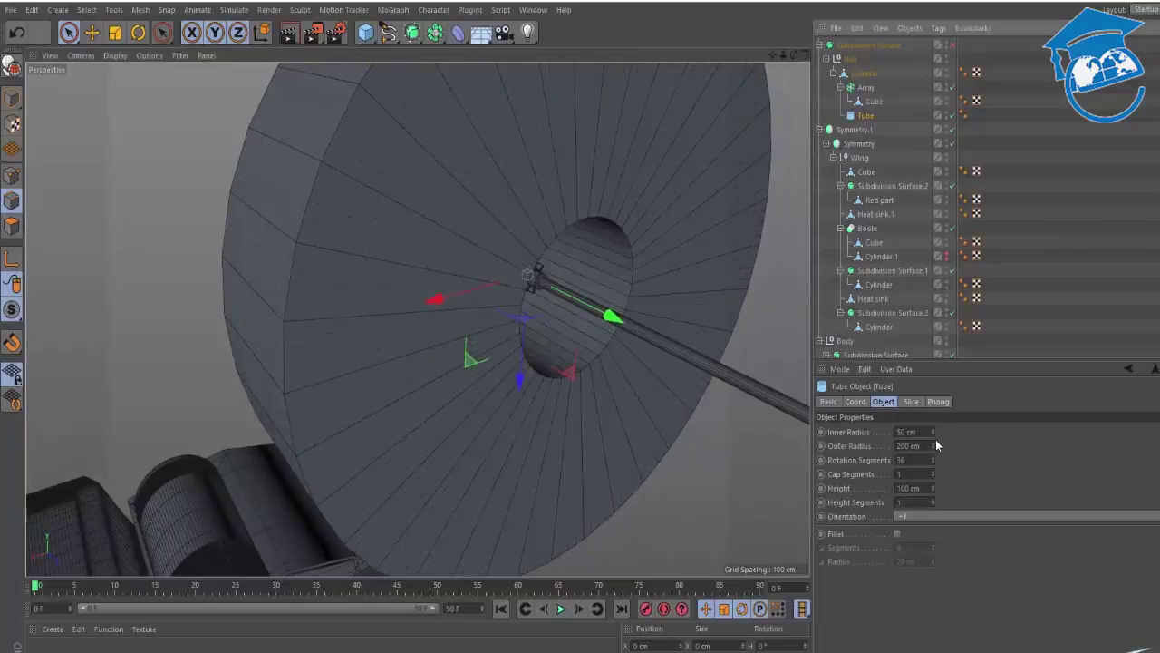
# Set the Tube's inner radius to 11 cm and outer radius to 12 cm, and check its fit against the fins.
pyautogui.moveTo(932, 431); pyautogui.dragTo(931, 490)
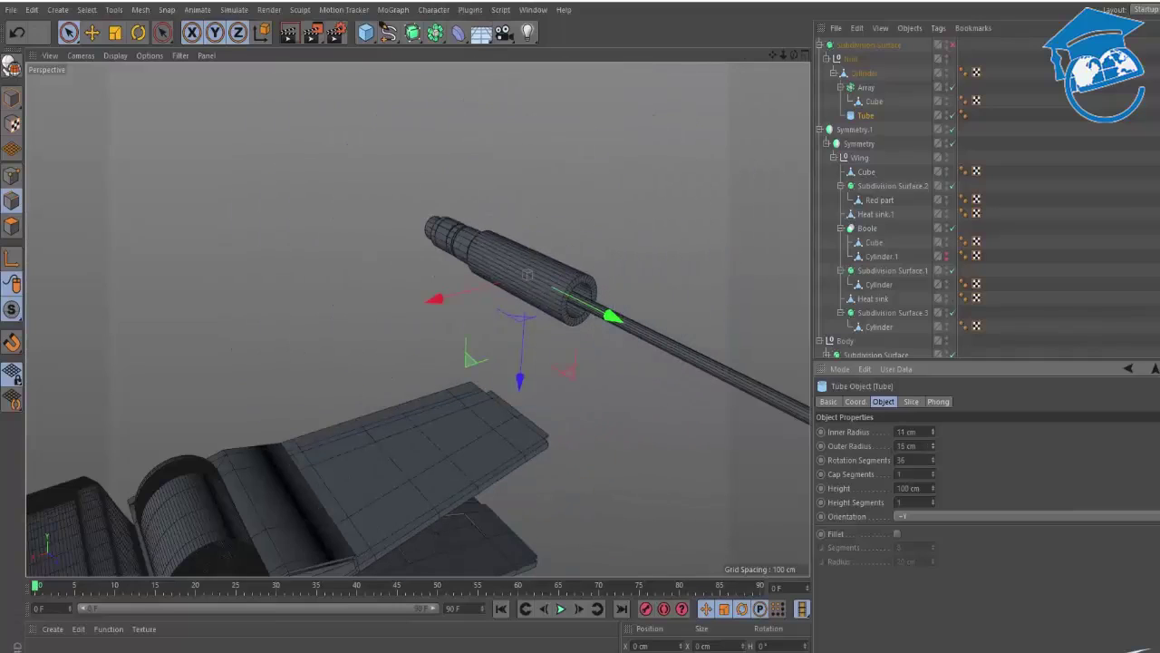
pyautogui.scroll(8, 548, 274)
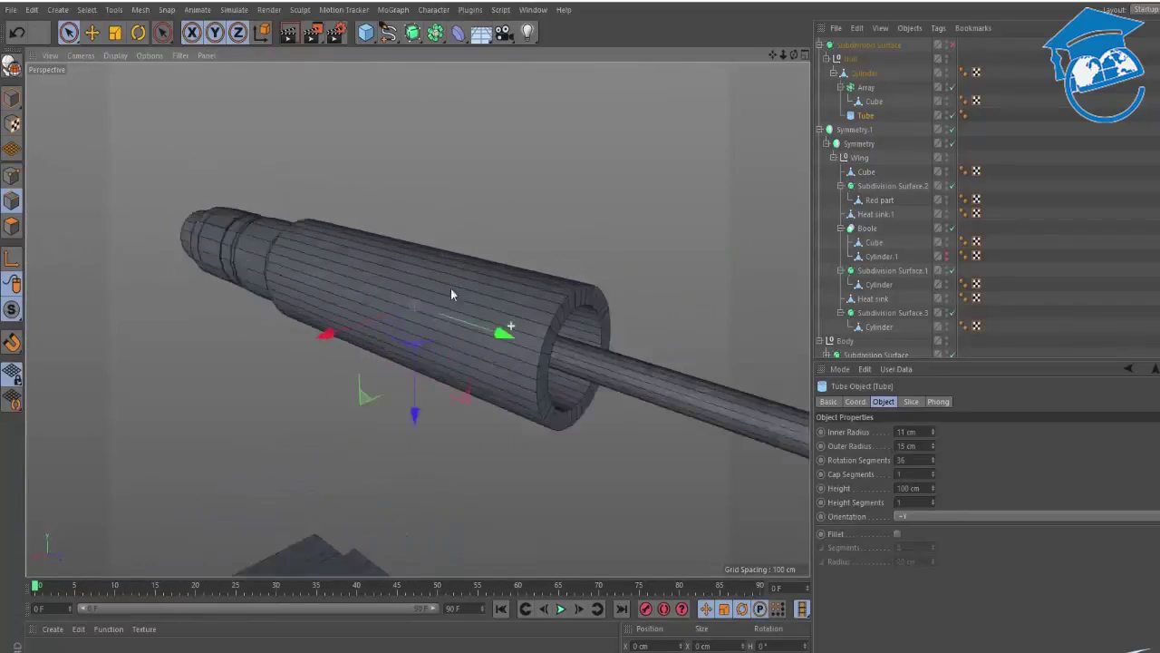
pyautogui.keyDown('alt'); pyautogui.moveTo(451, 290); pyautogui.dragTo(424, 279); pyautogui.keyUp('alt')
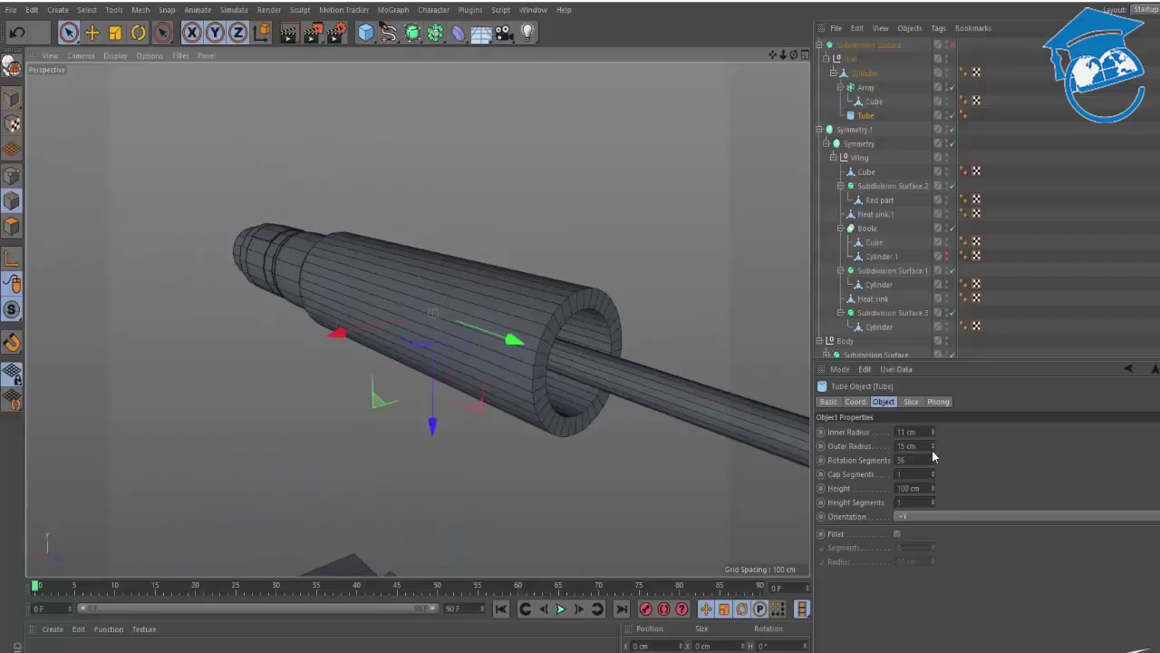
pyautogui.moveTo(933, 453); pyautogui.dragTo(932, 460)
pyautogui.keyDown('alt'); pyautogui.moveTo(465, 280); pyautogui.dragTo(792, 388); pyautogui.keyUp('alt')
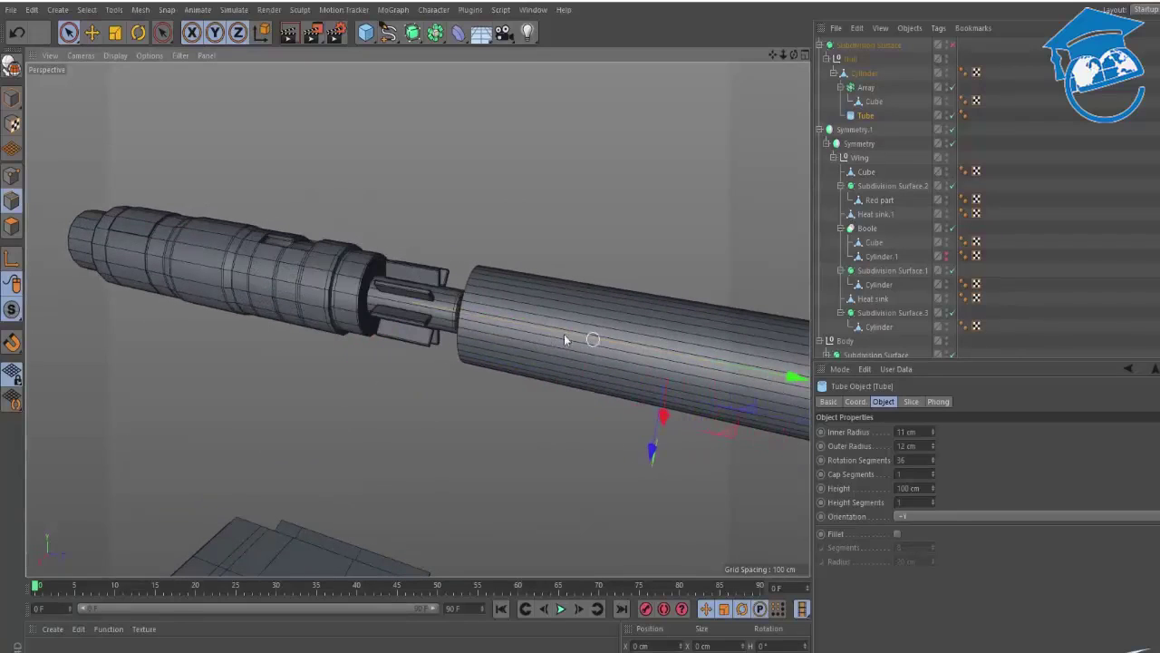
pyautogui.keyDown('alt'); pyautogui.moveTo(452, 318); pyautogui.dragTo(571, 317); pyautogui.keyUp('alt')
pyautogui.keyDown('alt'); pyautogui.moveTo(480, 298); pyautogui.dragTo(603, 284, button='right'); pyautogui.keyUp('alt')
pyautogui.keyDown('alt'); pyautogui.moveTo(605, 284); pyautogui.dragTo(660, 285, button='middle'); pyautogui.keyUp('alt')
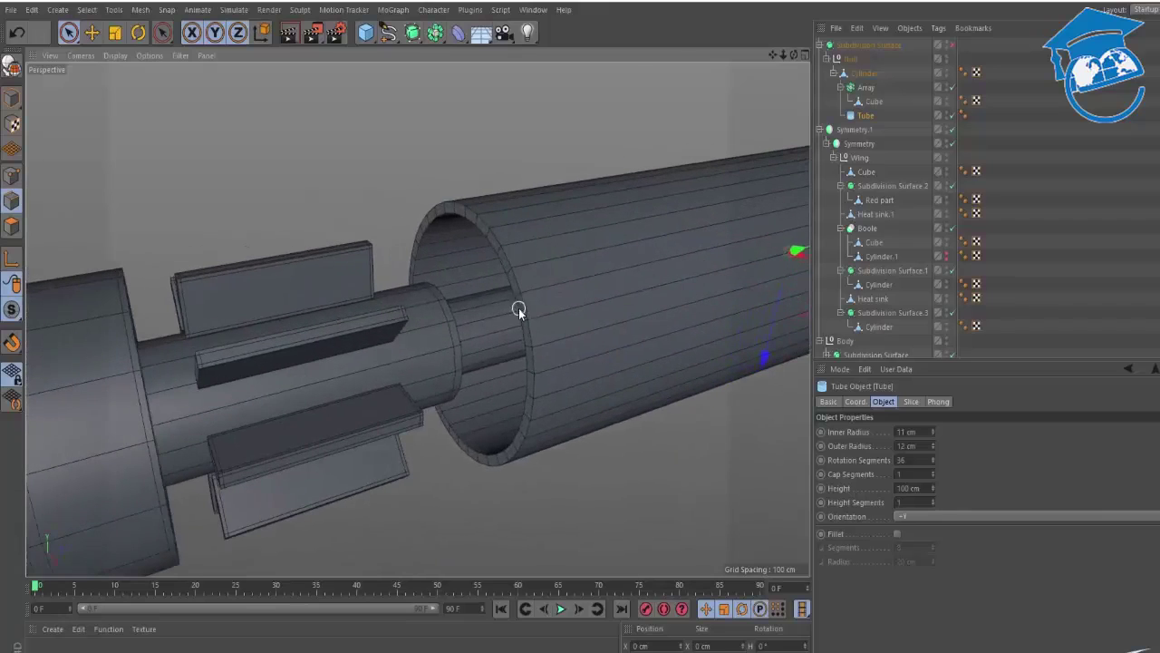
pyautogui.keyDown('alt'); pyautogui.moveTo(518, 308); pyautogui.dragTo(488, 245); pyautogui.keyUp('alt')
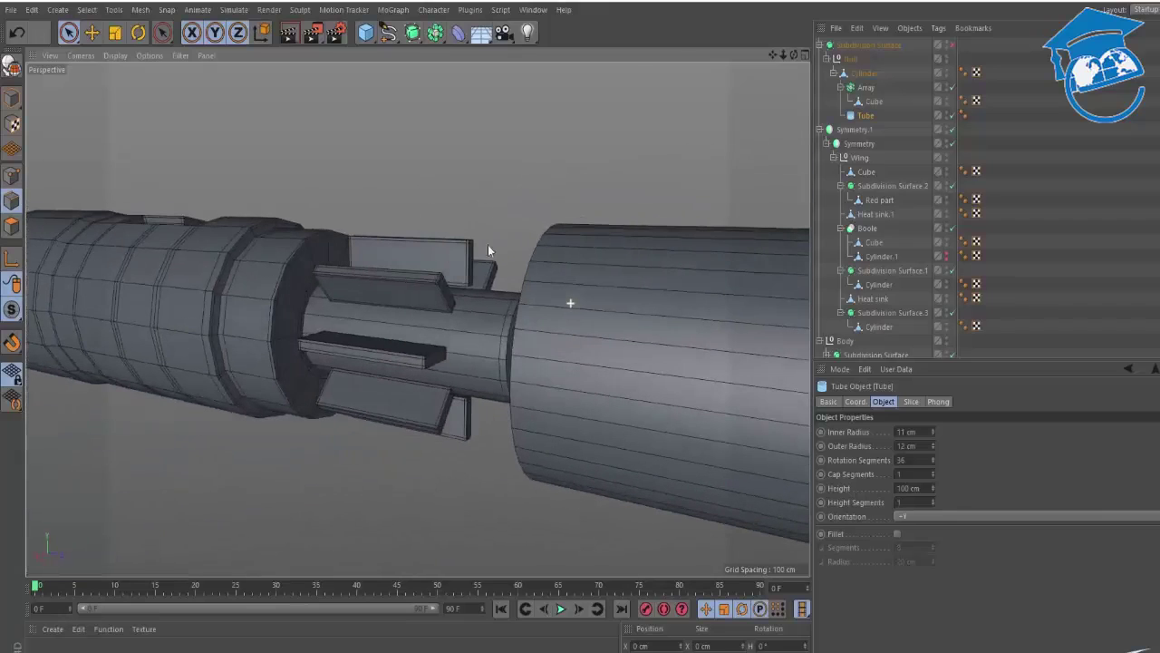
# Shorten the Tube to a height of about 15.93 cm and move it about 67.7 cm back along the barrel, over the fins.
pyautogui.click(866, 88)
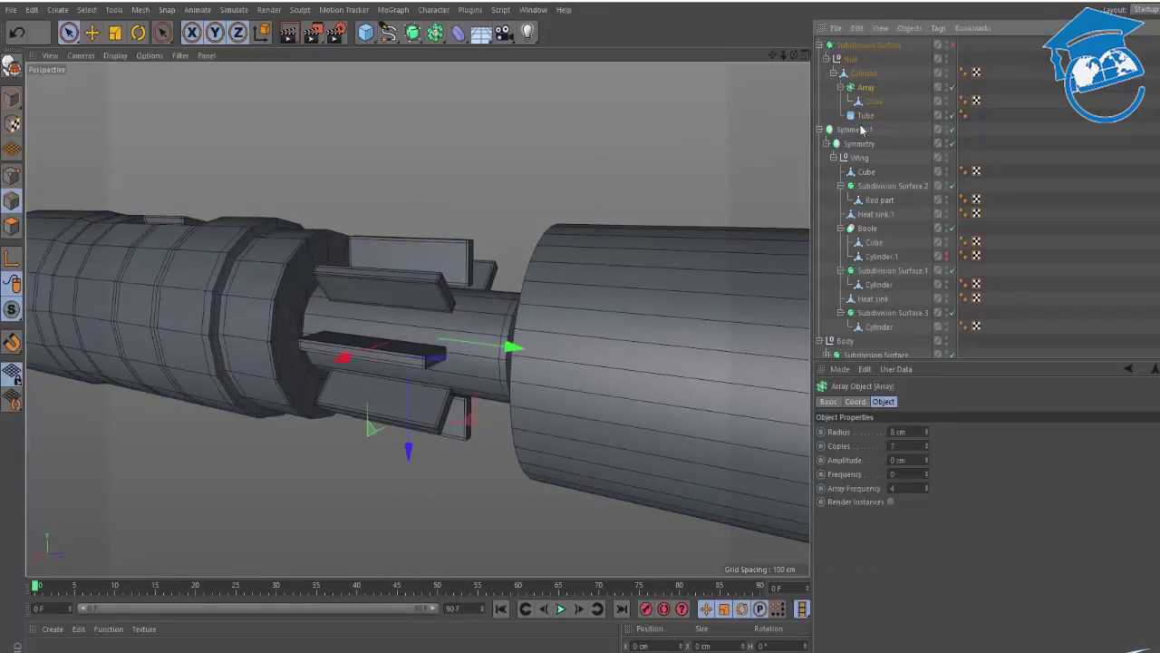
pyautogui.click(866, 115)
pyautogui.keyDown('alt'); pyautogui.moveTo(687, 287); pyautogui.dragTo(627, 311, button='right'); pyautogui.keyUp('alt')
pyautogui.keyDown('alt'); pyautogui.moveTo(626, 310); pyautogui.dragTo(261, 353, button='middle'); pyautogui.keyUp('alt')
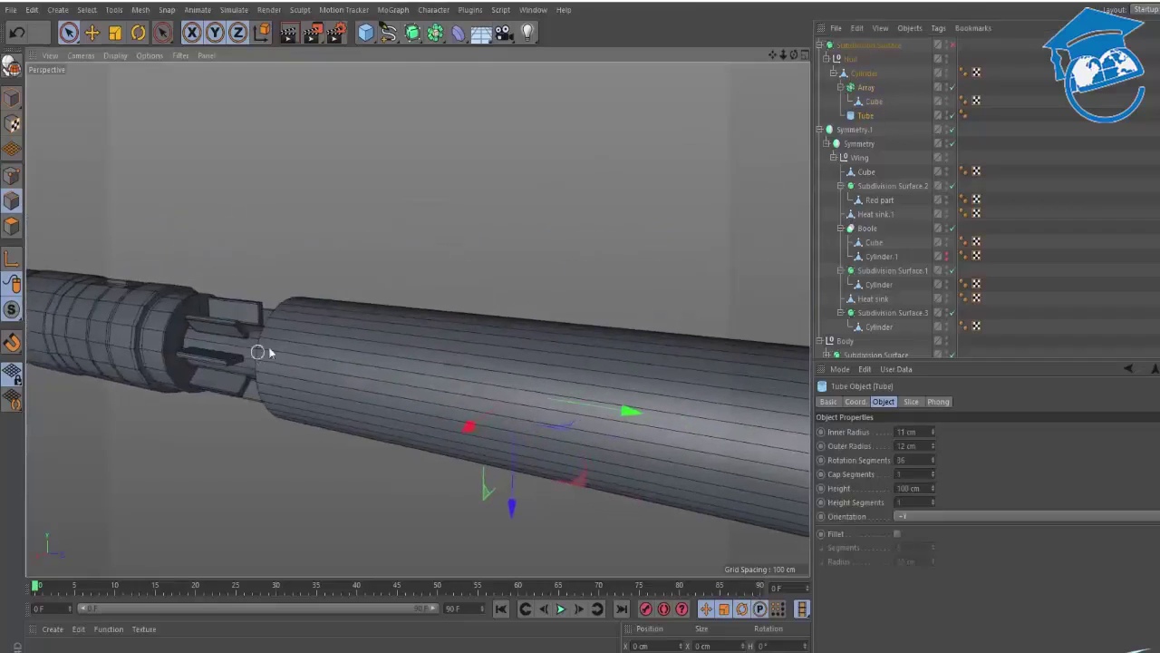
pyautogui.scroll(-5, 360, 347)
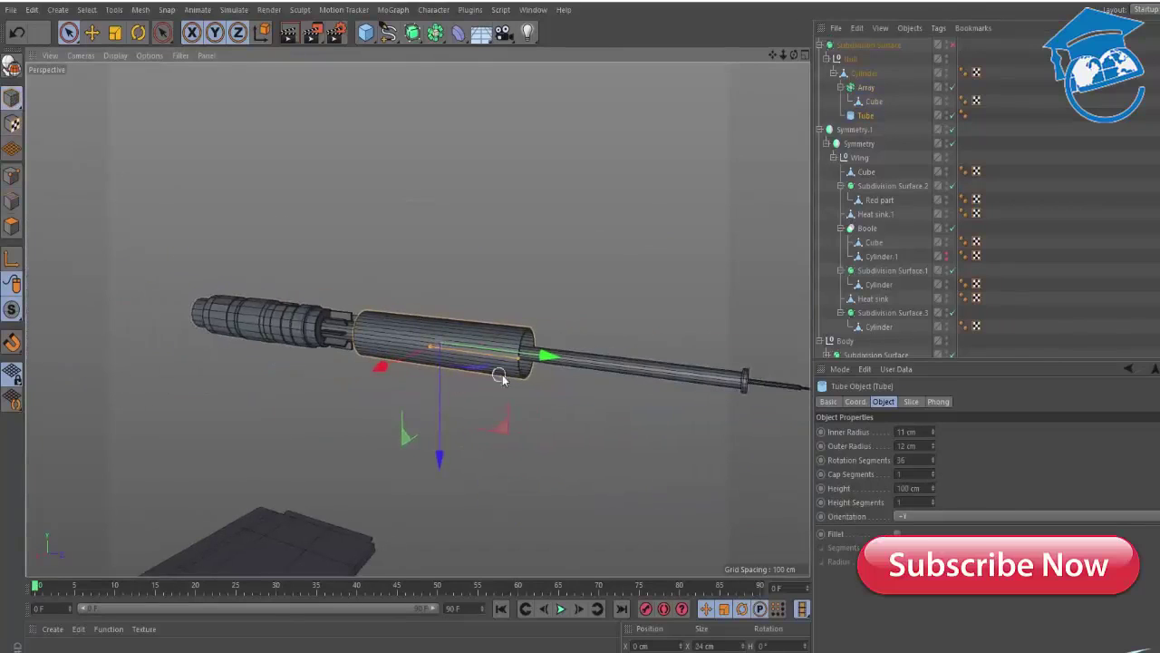
pyautogui.moveTo(519, 358); pyautogui.dragTo(443, 348)
pyautogui.keyDown('alt'); pyautogui.moveTo(396, 336); pyautogui.dragTo(477, 339, button='right'); pyautogui.keyUp('alt')
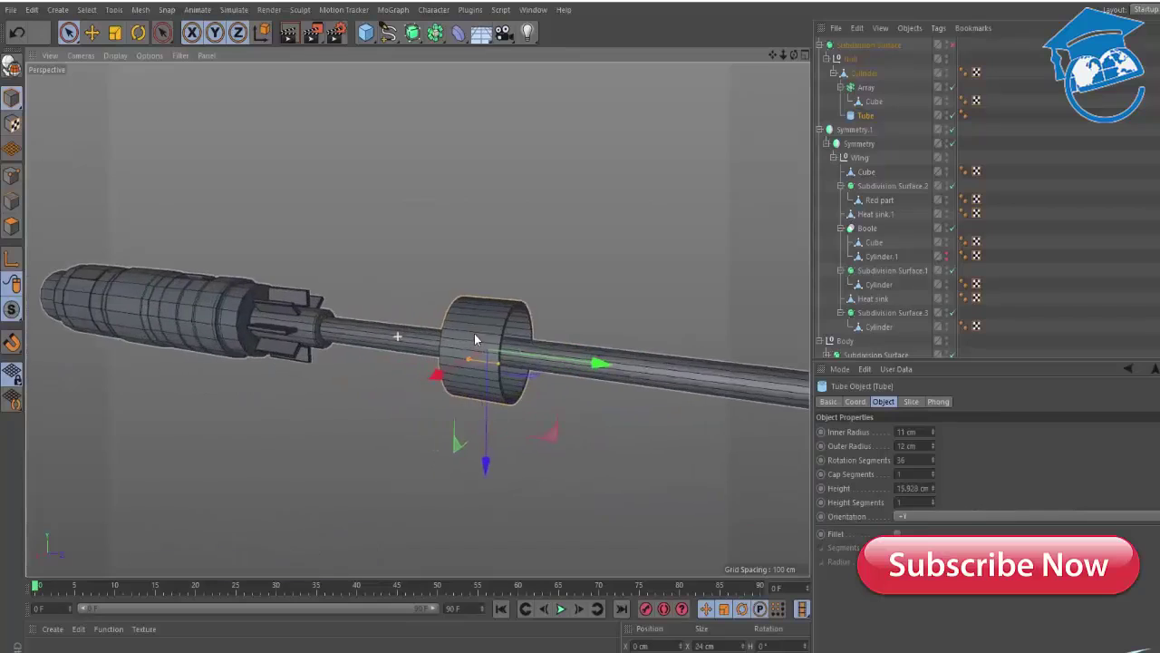
pyautogui.press('e')
pyautogui.moveTo(590, 369); pyautogui.dragTo(383, 339)
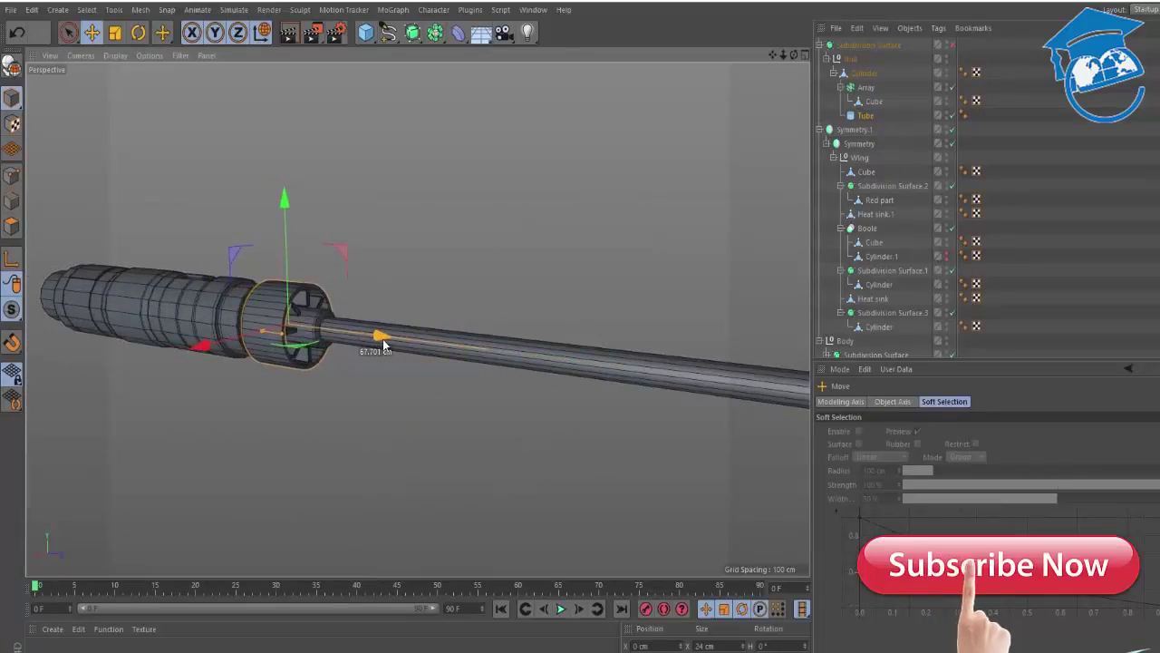
# Reduce the Tube's outer diameter to about 22.2 cm to thin its wall, and nudge it slightly along the barrel.
pyautogui.scroll(5, 388, 283)
pyautogui.keyDown('alt'); pyautogui.moveTo(388, 283); pyautogui.dragTo(259, 267); pyautogui.keyUp('alt')
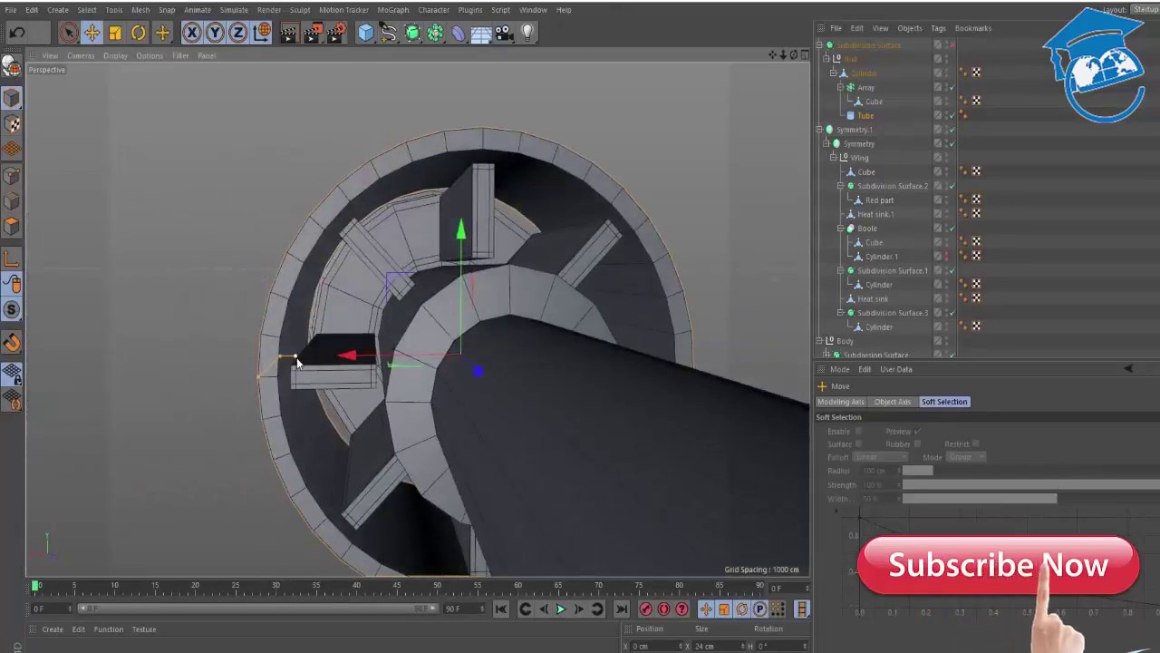
pyautogui.keyDown('alt'); pyautogui.moveTo(285, 362); pyautogui.dragTo(290, 390); pyautogui.keyUp('alt')
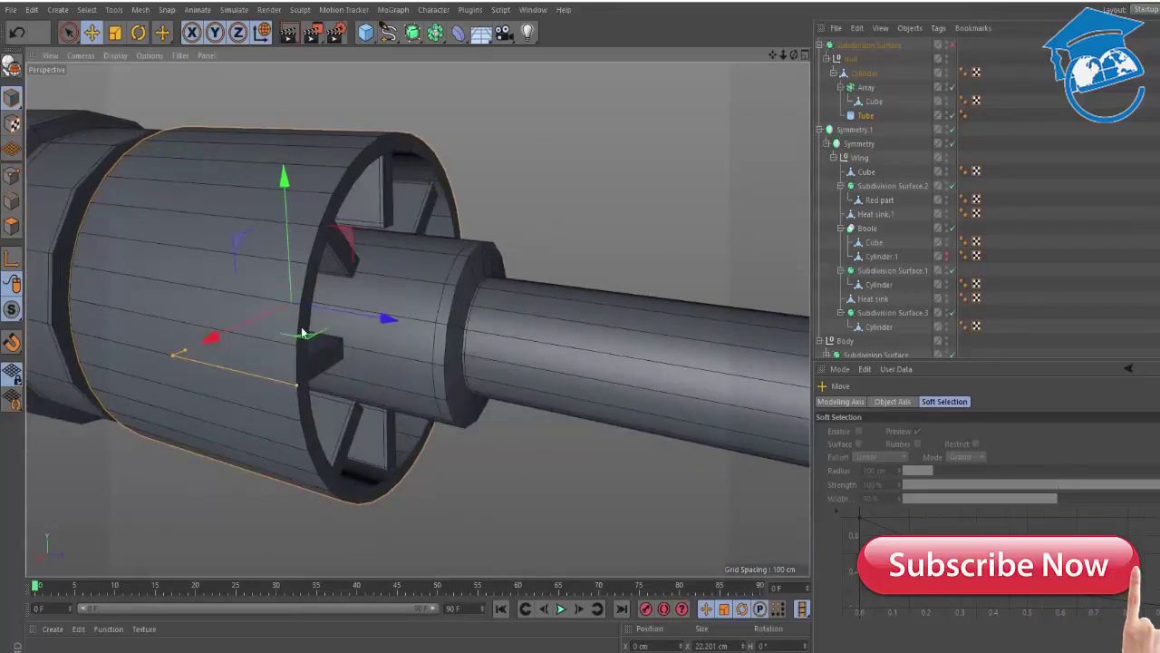
pyautogui.scroll(-3, 209, 292)
pyautogui.keyDown('alt'); pyautogui.moveTo(208, 291); pyautogui.dragTo(417, 306, button='middle'); pyautogui.keyUp('alt')
pyautogui.keyDown('alt'); pyautogui.moveTo(417, 305); pyautogui.dragTo(483, 258); pyautogui.keyUp('alt')
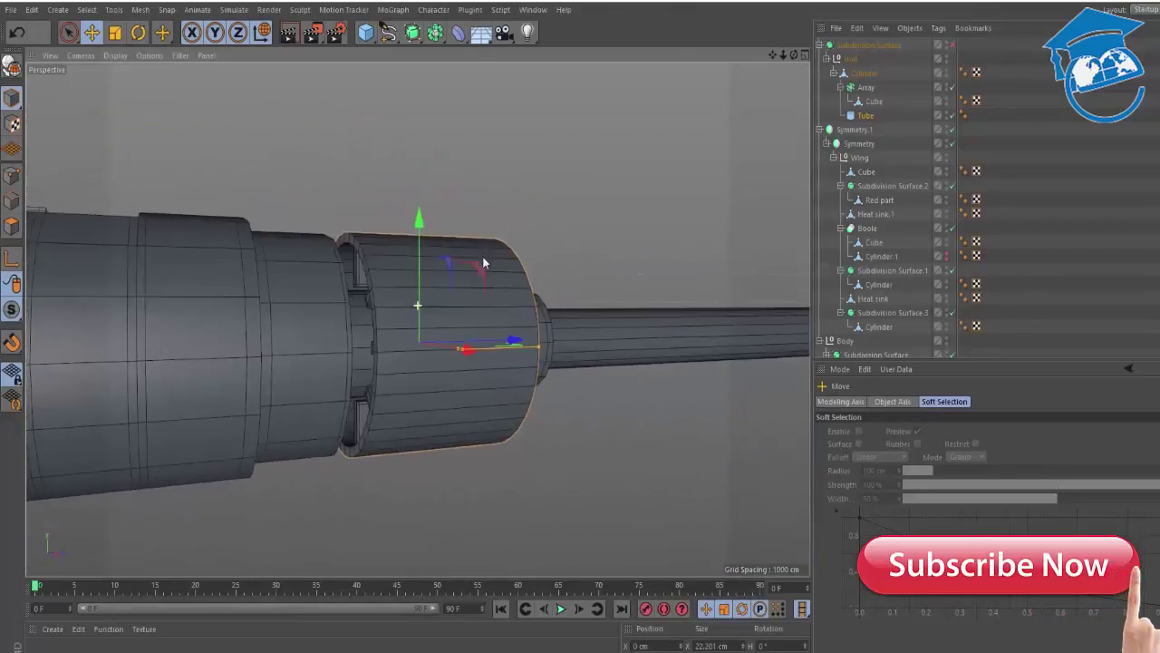
pyautogui.moveTo(517, 340); pyautogui.dragTo(520, 341)
# Make the Tube editable and switch to Polygon mode with it selected.
pyautogui.press('c')
pyautogui.keyDown('alt'); pyautogui.moveTo(487, 290); pyautogui.dragTo(689, 164); pyautogui.keyUp('alt')
pyautogui.click(861, 117)
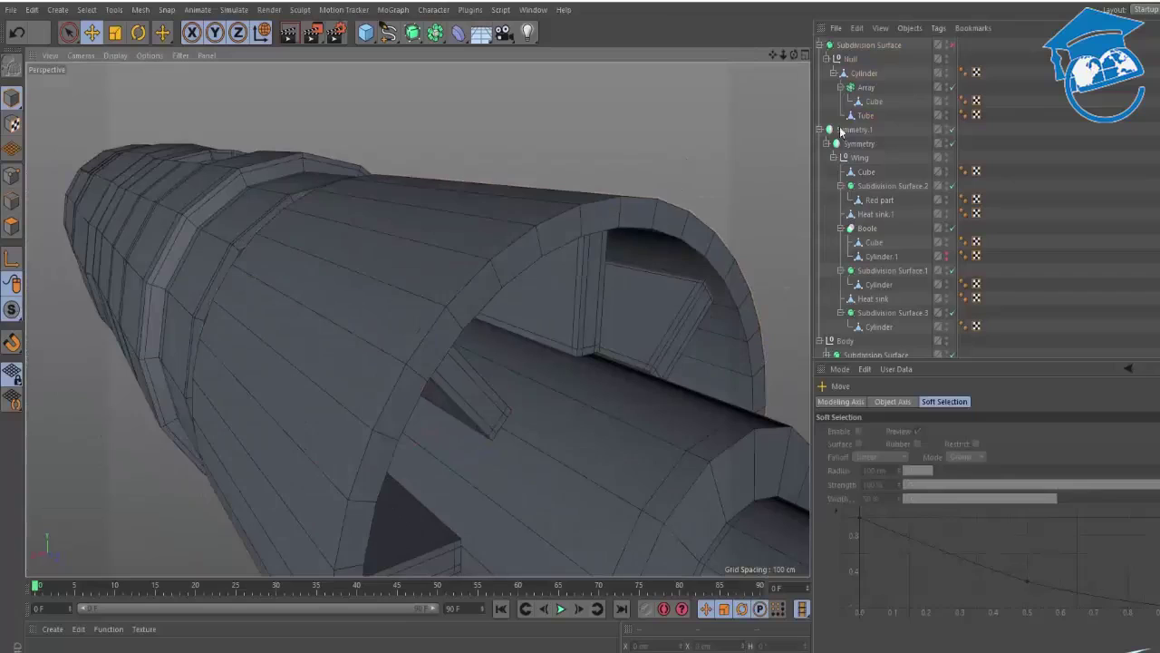
pyautogui.click(595, 183)
pyautogui.keyDown('alt'); pyautogui.moveTo(596, 183); pyautogui.dragTo(516, 233); pyautogui.keyUp('alt')
pyautogui.click(12, 228)
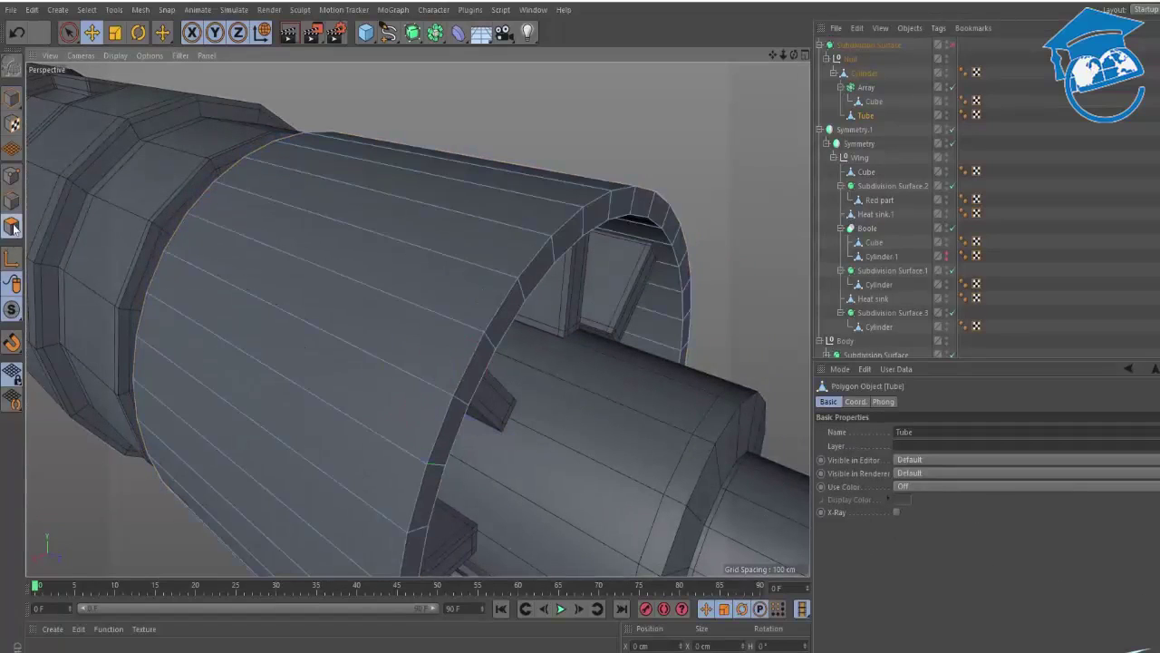
# Loop-select the Tube's outer and inner walls, apply Extrude Inner with a 0.33 cm offset and clear the polygon selection.
pyautogui.press('u')
pyautogui.press('l')
pyautogui.click(426, 280)
pyautogui.keyDown('alt'); pyautogui.moveTo(538, 271); pyautogui.dragTo(544, 237); pyautogui.keyUp('alt')
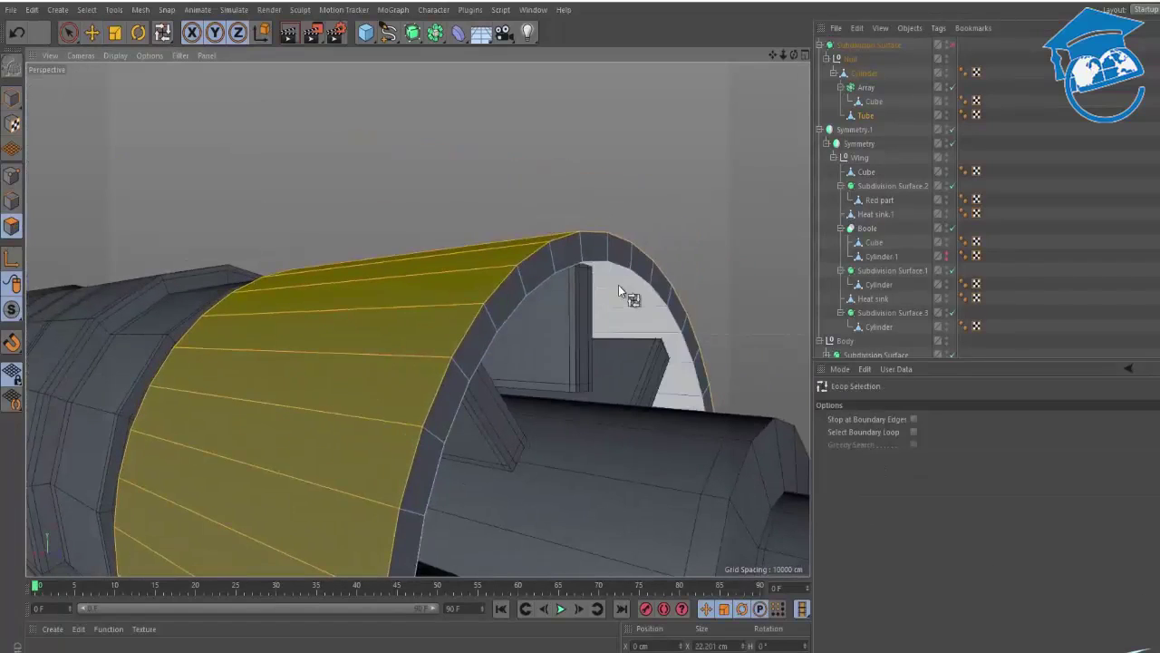
pyautogui.keyDown('shift'); pyautogui.click(618, 285); pyautogui.keyUp('shift')
pyautogui.keyDown('alt'); pyautogui.moveTo(692, 217); pyautogui.dragTo(696, 241); pyautogui.keyUp('alt')
pyautogui.press('i')
pyautogui.moveTo(751, 208); pyautogui.dragTo(731, 207)
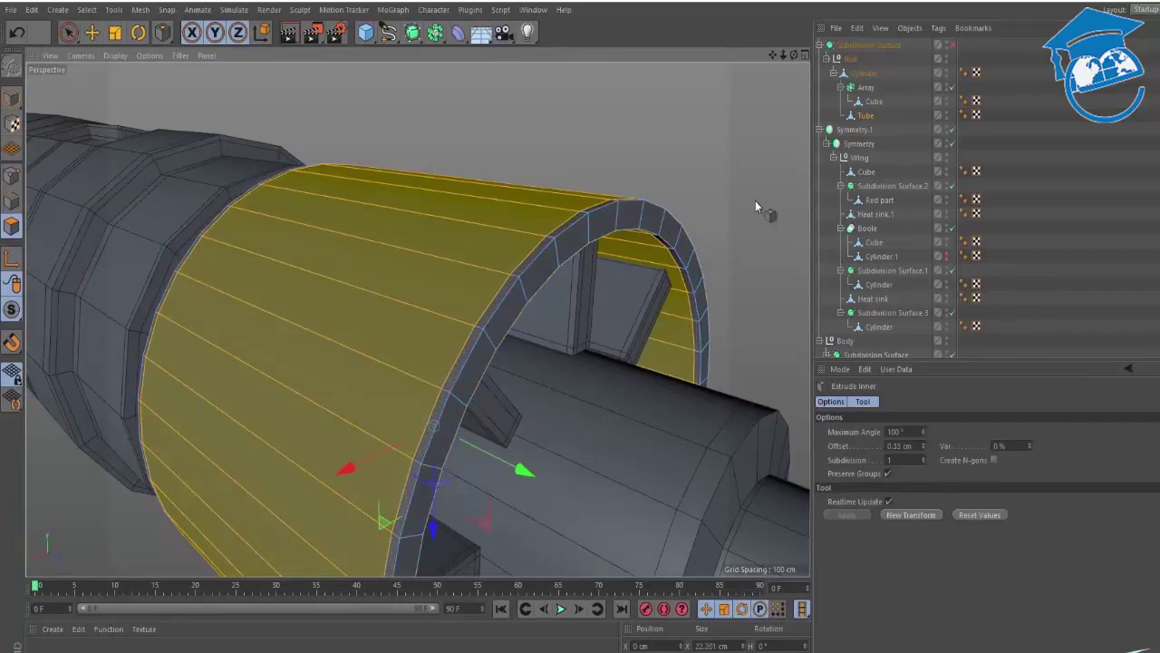
pyautogui.hotkey('ctrl', 'shift', 'a')
# Add Knife loop cuts around the middle of the Tube's front and rear rims, then switch to the Move tool.
pyautogui.press('k')
pyautogui.press('l')
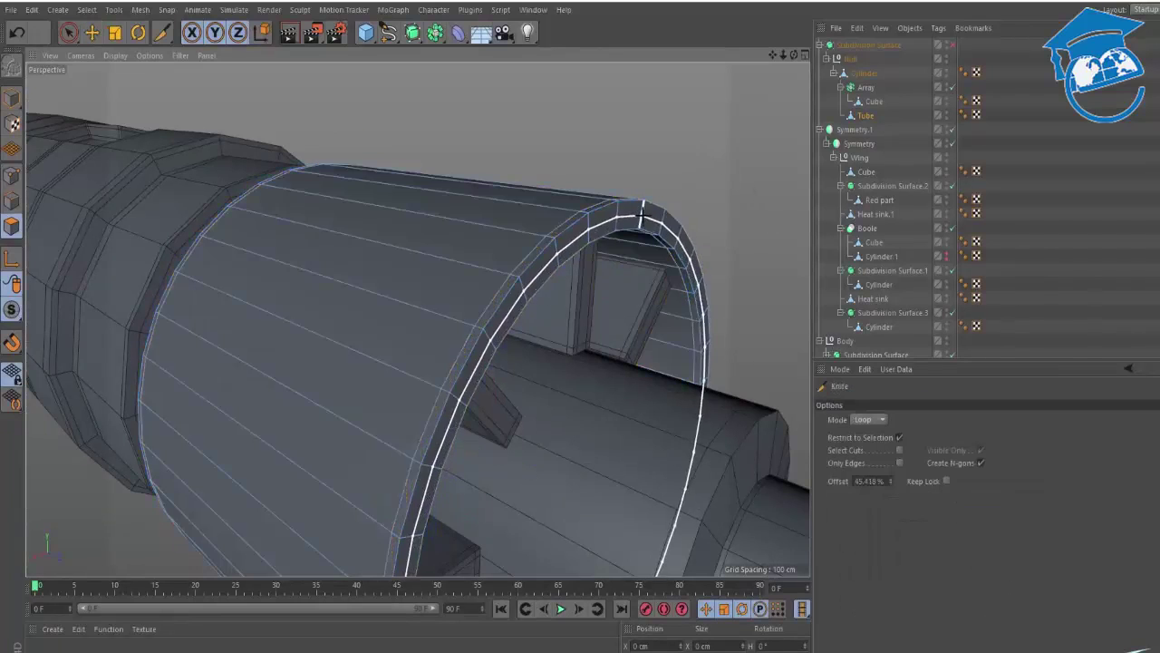
pyautogui.keyDown('alt'); pyautogui.moveTo(469, 248); pyautogui.dragTo(417, 245); pyautogui.keyUp('alt')
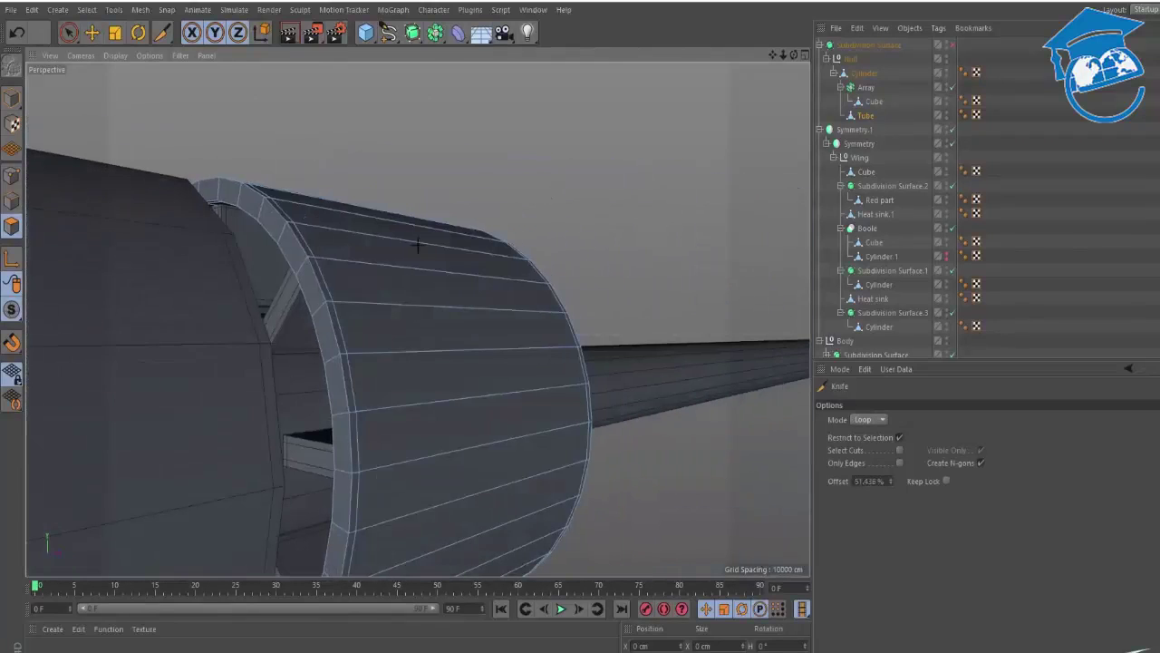
pyautogui.click(301, 263)
pyautogui.press('e')
# Enable the gun's Subdivision Surface, clear the object selection and inspect the smoothed tube up close.
pyautogui.press('q')
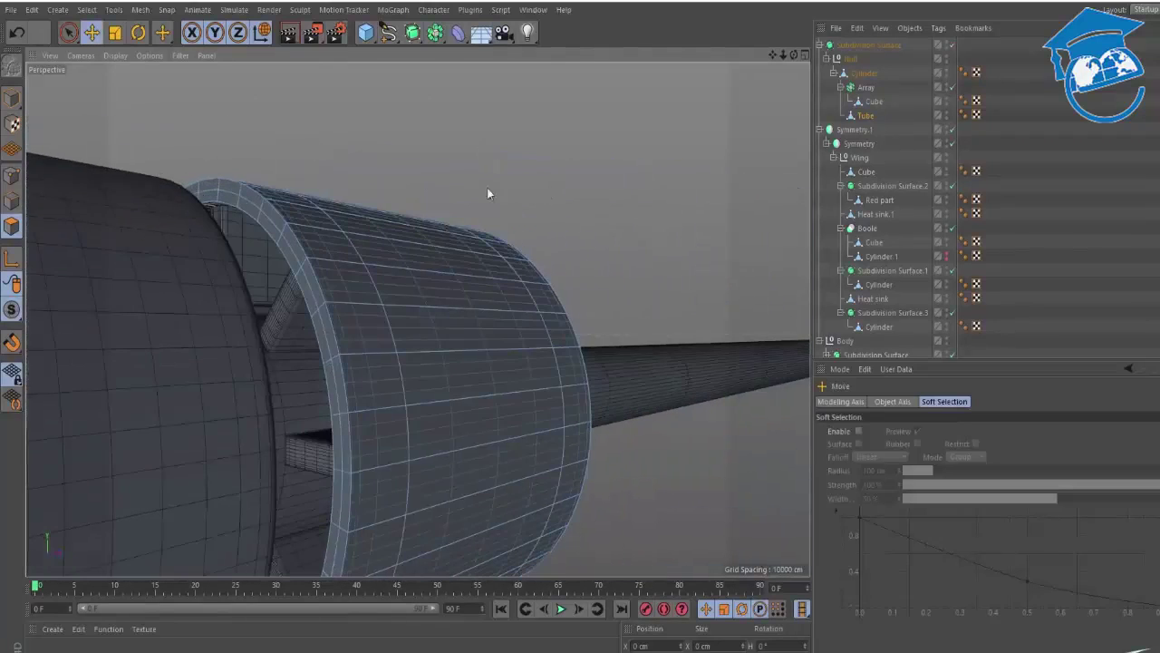
pyautogui.keyDown('alt'); pyautogui.moveTo(487, 188); pyautogui.dragTo(399, 273); pyautogui.keyUp('alt')
pyautogui.click(1005, 169)
pyautogui.keyDown('alt'); pyautogui.moveTo(489, 195); pyautogui.dragTo(470, 225); pyautogui.keyUp('alt')
pyautogui.keyDown('alt'); pyautogui.moveTo(505, 227); pyautogui.dragTo(589, 195, button='right'); pyautogui.keyUp('alt')
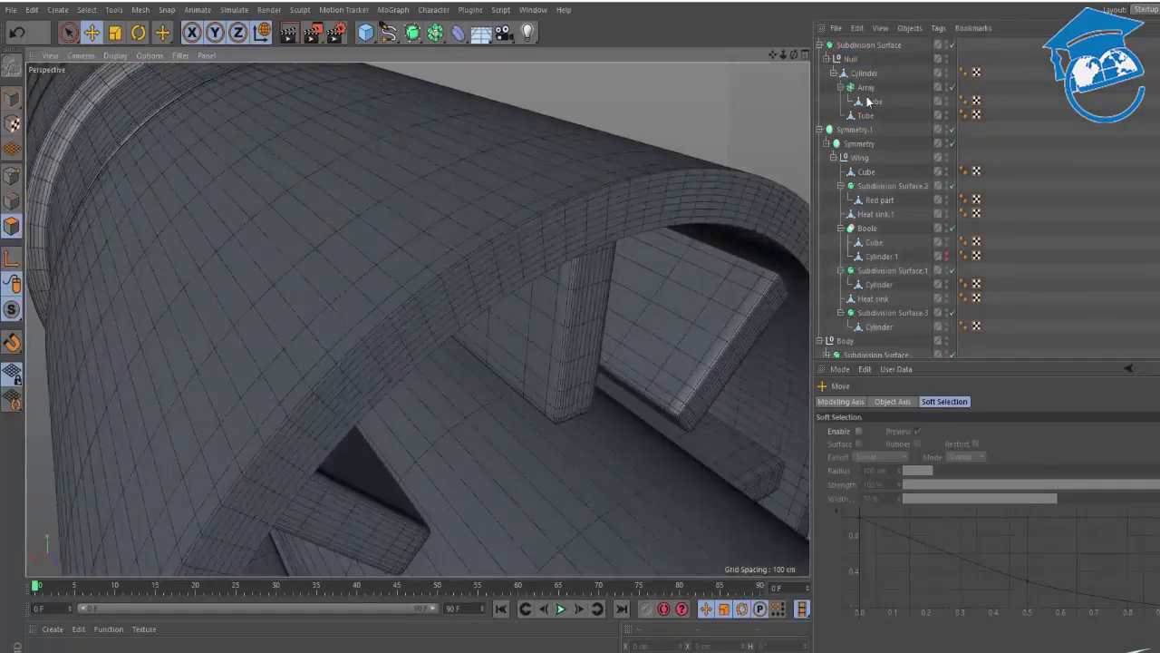
# Compare the Tube's mesh in Point mode with the Subdivision Surface off and on, then clear the object selection.
pyautogui.click(868, 101)
pyautogui.click(866, 117)
pyautogui.keyDown('alt'); pyautogui.moveTo(481, 234); pyautogui.dragTo(67, 220); pyautogui.keyUp('alt')
pyautogui.click(10, 177)
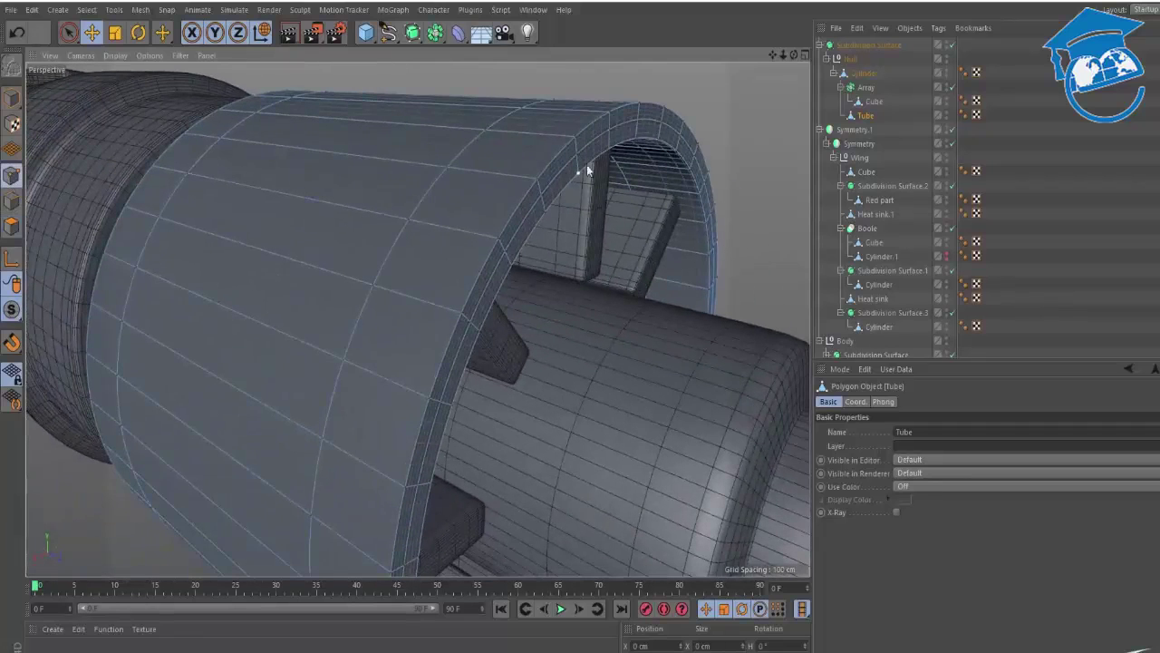
pyautogui.press('q')
pyautogui.click(715, 110)
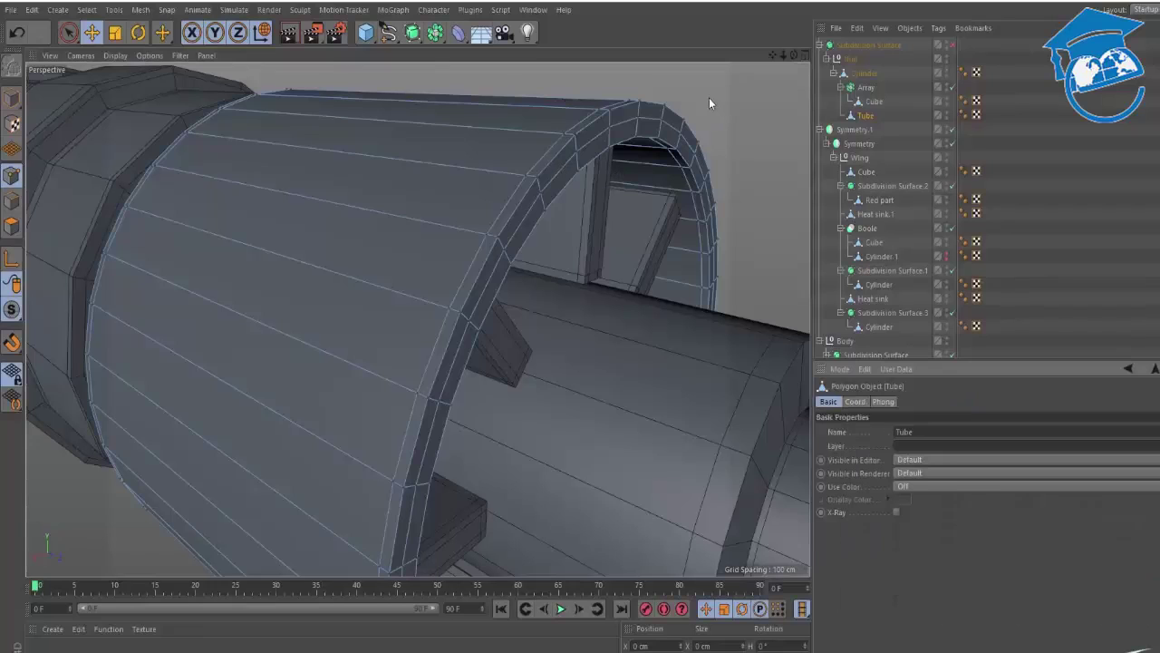
pyautogui.press('q')
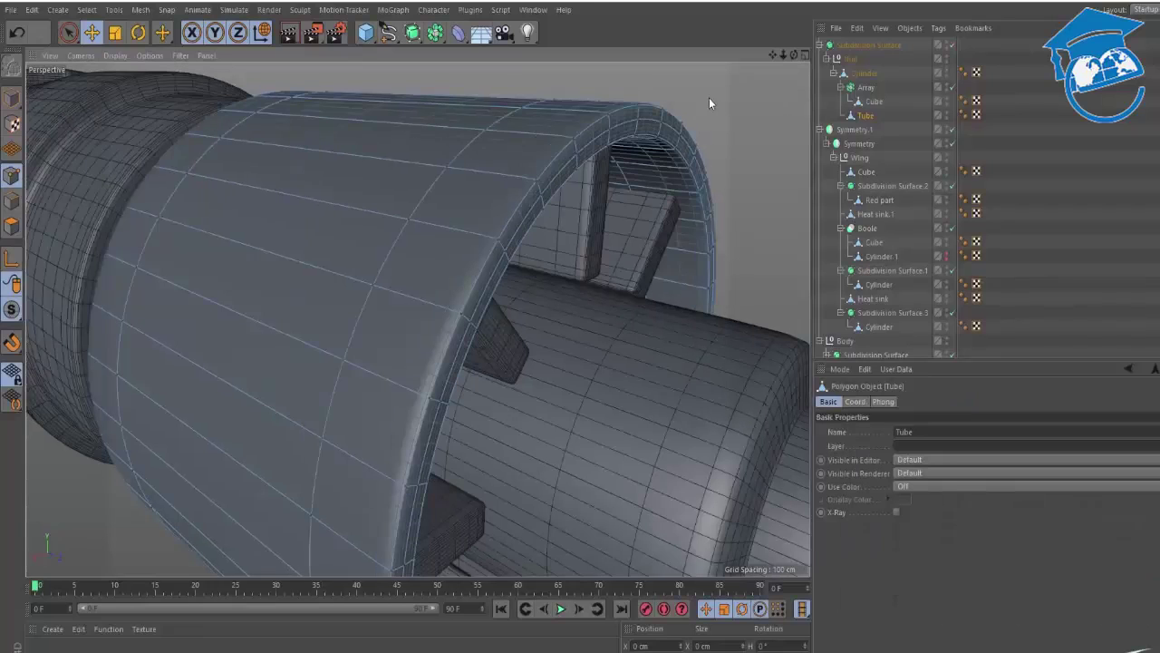
pyautogui.click(1044, 106)
# Render the finned end of the gun in the viewport and look at it from another angle.
pyautogui.keyDown('alt'); pyautogui.moveTo(624, 134); pyautogui.dragTo(466, 183, button='right'); pyautogui.keyUp('alt')
pyautogui.keyDown('alt'); pyautogui.moveTo(465, 184); pyautogui.dragTo(473, 217); pyautogui.keyUp('alt')
pyautogui.hotkey('ctrl', 'r')
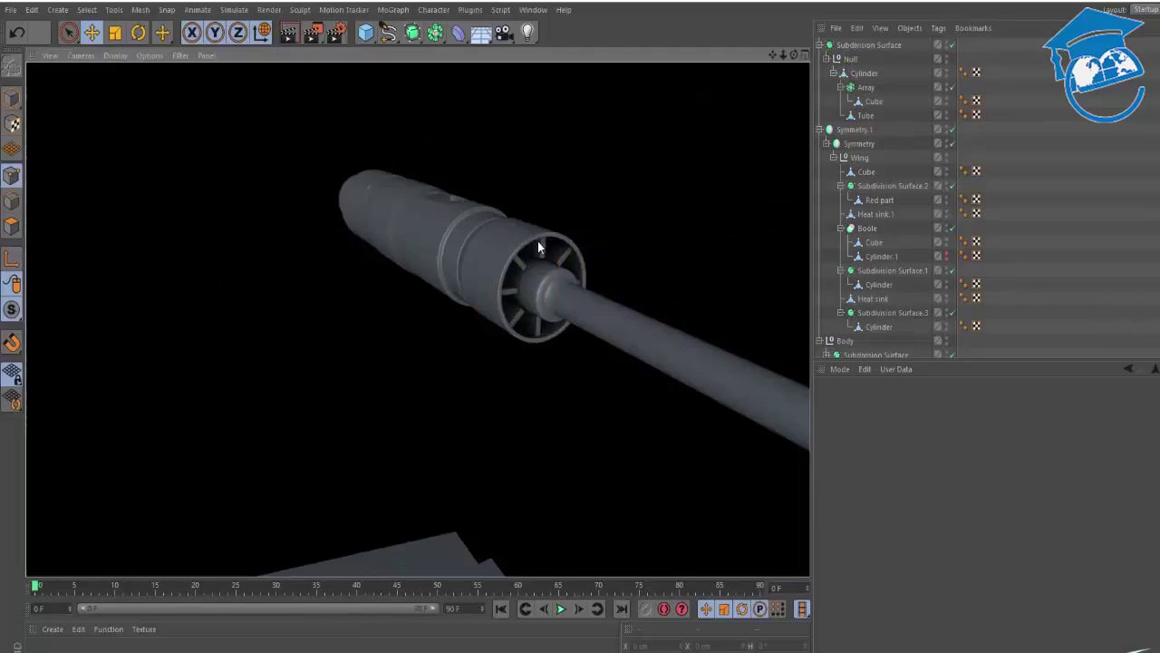
pyautogui.moveTo(537, 241)
pyautogui.keyDown('alt'); pyautogui.mouseDown()
pyautogui.moveTo(481, 306)
pyautogui.moveTo(506, 297)
pyautogui.mouseUp(); pyautogui.keyUp('alt')
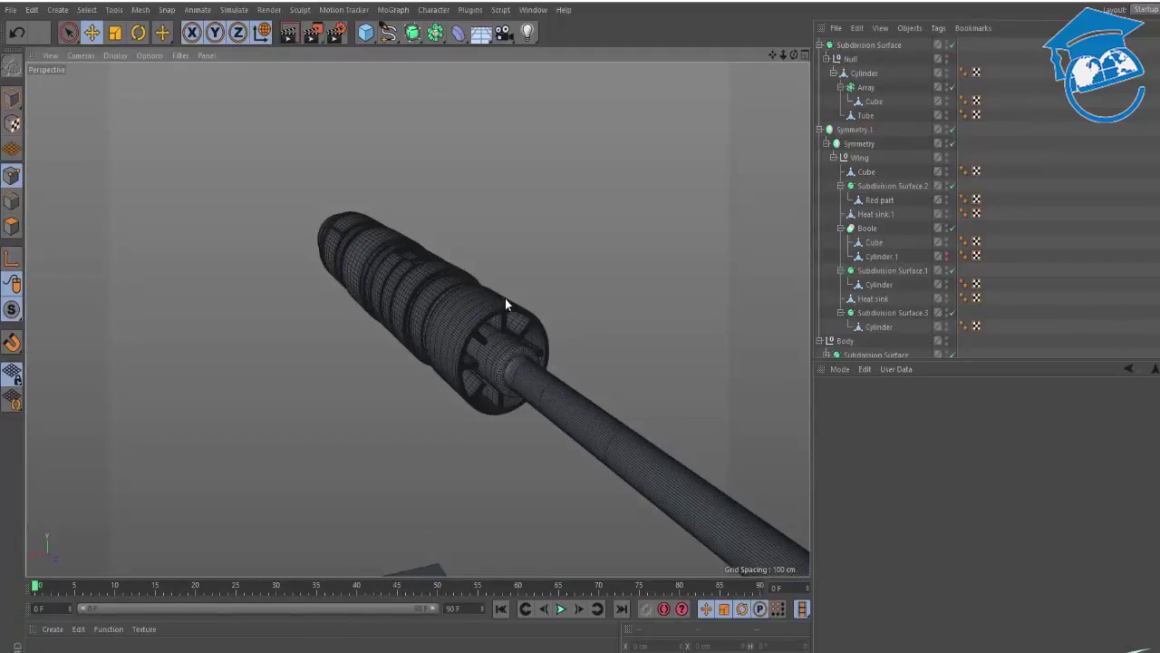
# Run the Optimize command.
pyautogui.press('u')
pyautogui.press('Escape')
pyautogui.press('u')
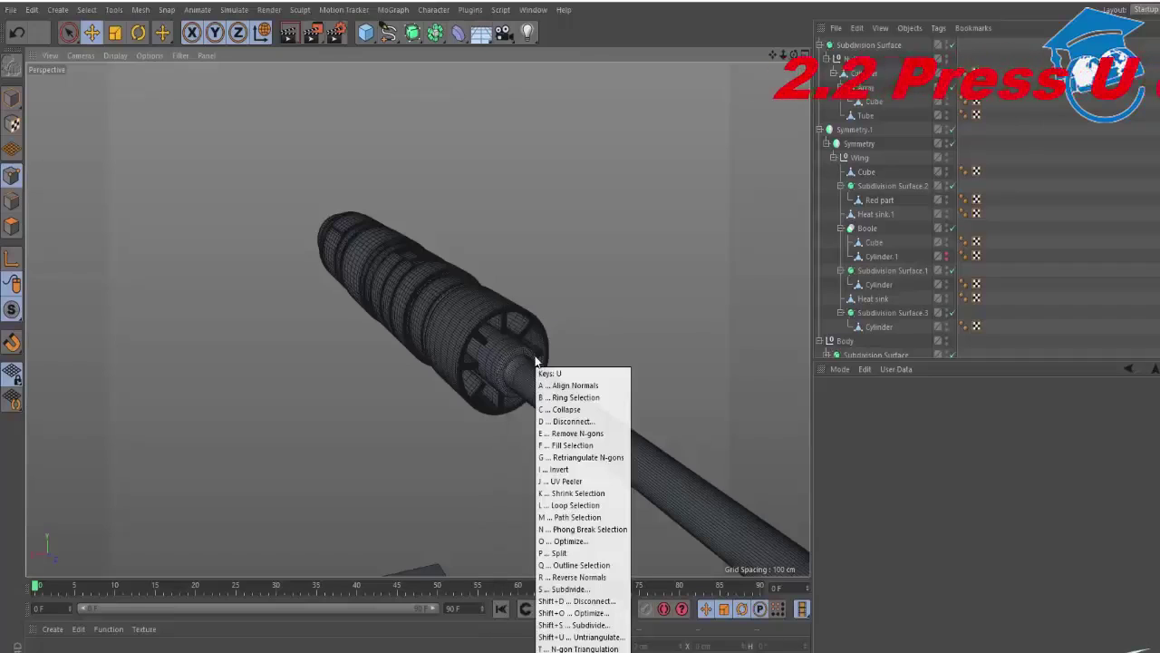
pyautogui.press('o')
# Examine the smoothed shoulder where the thin barrel meets the thicker section inside the finned tube.
pyautogui.keyDown('alt'); pyautogui.moveTo(617, 275); pyautogui.dragTo(515, 300, button='right'); pyautogui.keyUp('alt')
pyautogui.keyDown('alt'); pyautogui.moveTo(477, 293); pyautogui.dragTo(553, 314); pyautogui.keyUp('alt')
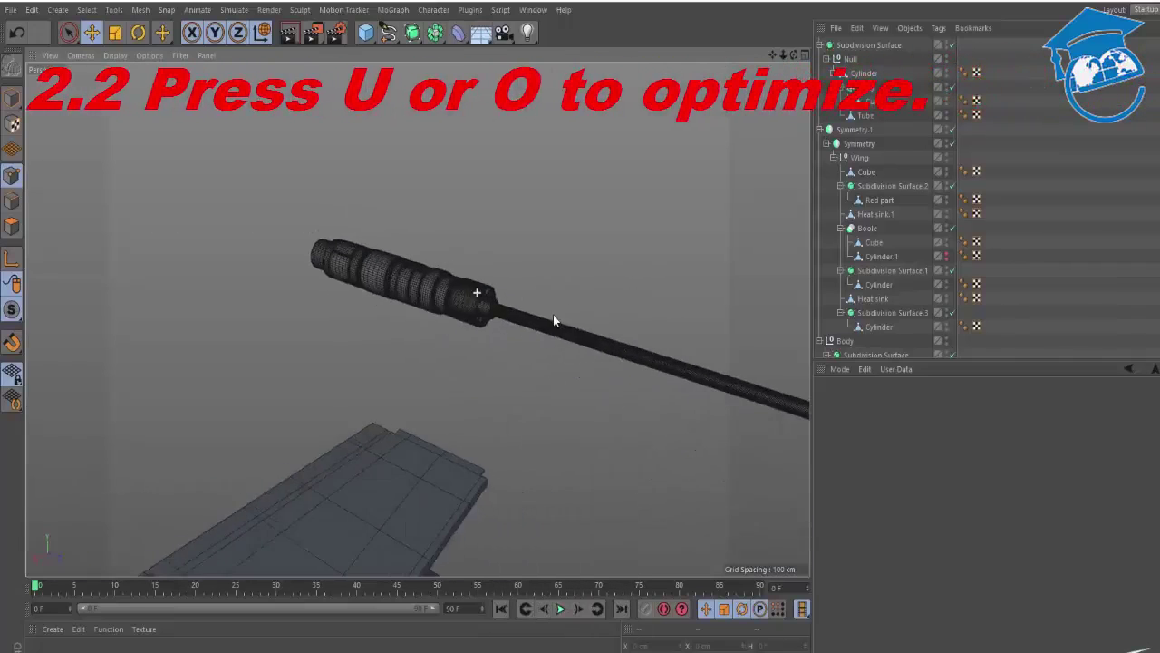
pyautogui.keyDown('alt'); pyautogui.moveTo(476, 302); pyautogui.dragTo(575, 244, button='right'); pyautogui.keyUp('alt')
pyautogui.keyDown('alt'); pyautogui.moveTo(559, 295); pyautogui.dragTo(487, 313, button='middle'); pyautogui.keyUp('alt')
pyautogui.moveTo(486, 313)
pyautogui.keyDown('alt'); pyautogui.mouseDown()
pyautogui.moveTo(512, 298)
pyautogui.moveTo(549, 210)
pyautogui.moveTo(451, 263)
pyautogui.moveTo(486, 318)
pyautogui.mouseUp(); pyautogui.keyUp('alt')
pyautogui.keyDown('alt'); pyautogui.moveTo(486, 318); pyautogui.dragTo(577, 269, button='right'); pyautogui.keyUp('alt')
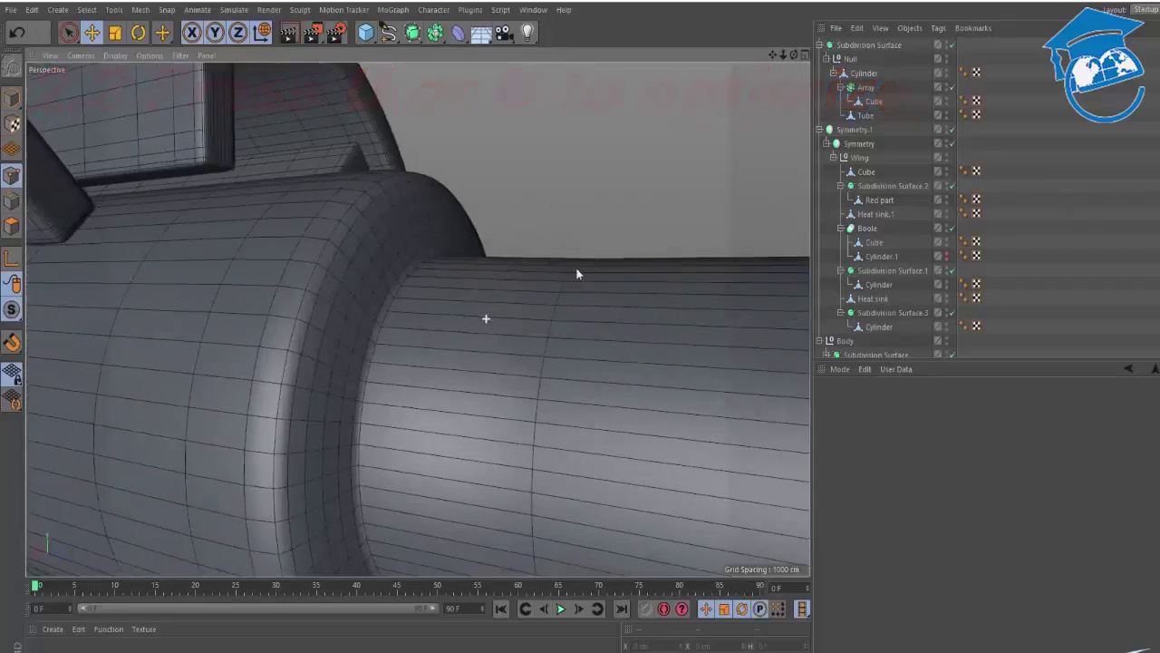
pyautogui.keyDown('alt'); pyautogui.moveTo(448, 313); pyautogui.dragTo(428, 357); pyautogui.keyUp('alt')
pyautogui.keyDown('alt'); pyautogui.moveTo(504, 286); pyautogui.dragTo(474, 297, button='right'); pyautogui.keyUp('alt')
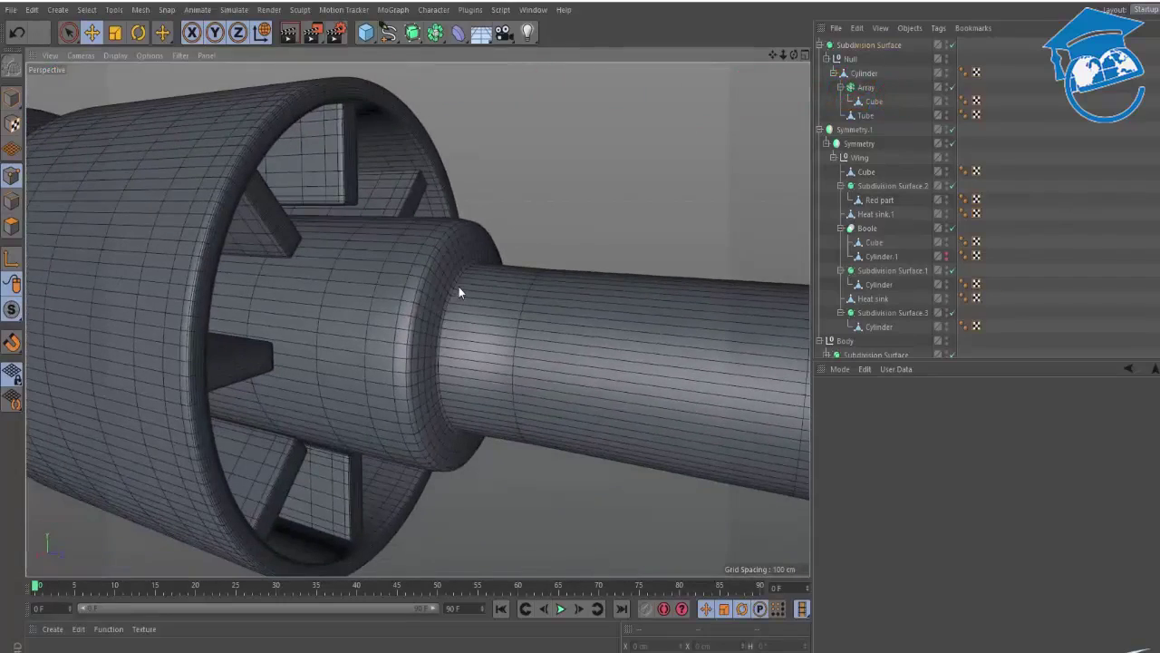
# Select the gun's Cylinder in Edge mode, cut a loop around the thin barrel near the shoulder and disable the Subdivision Surface.
pyautogui.click(201, 161)
pyautogui.click(504, 369)
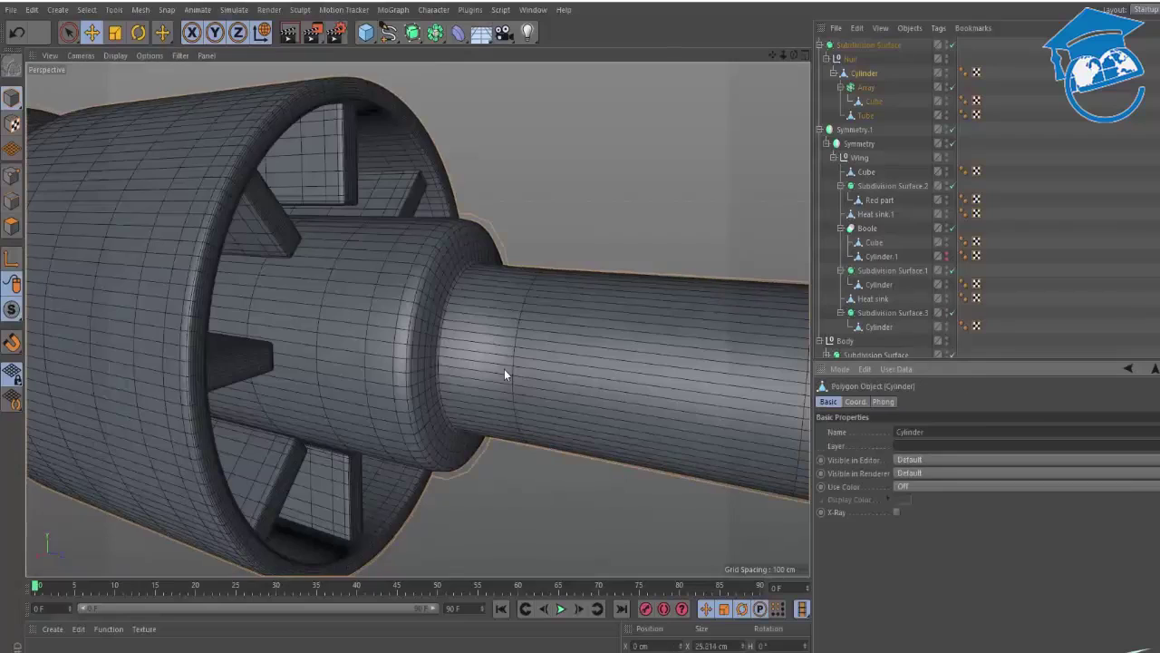
pyautogui.click(12, 200)
pyautogui.press('q')
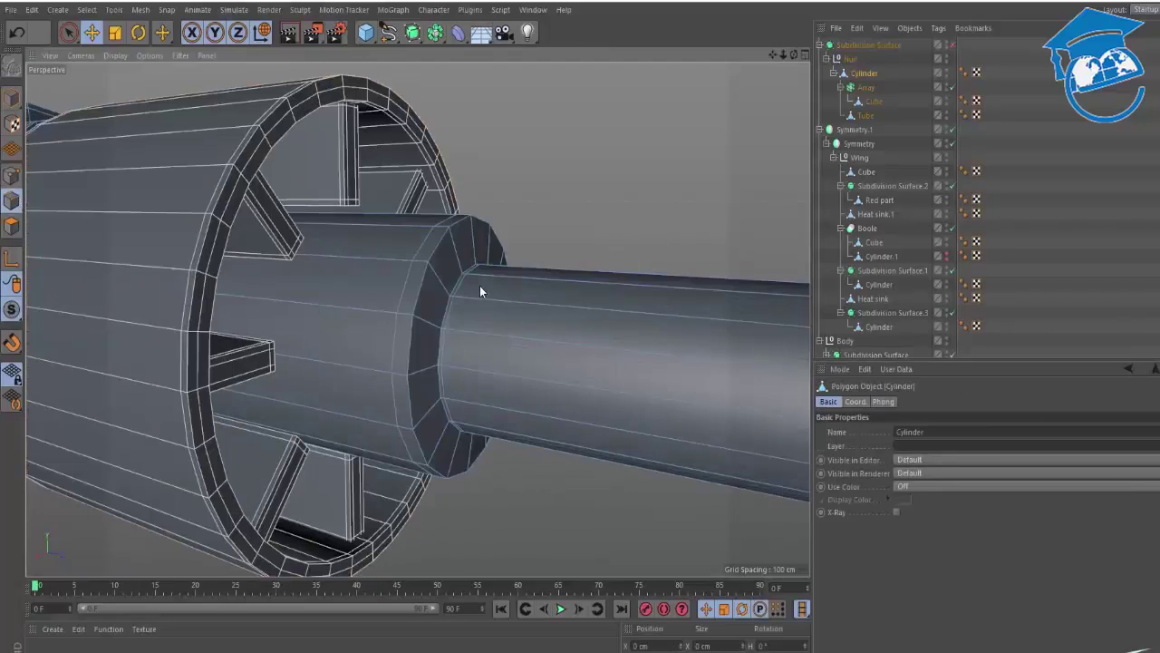
pyautogui.press('k')
pyautogui.press('q')
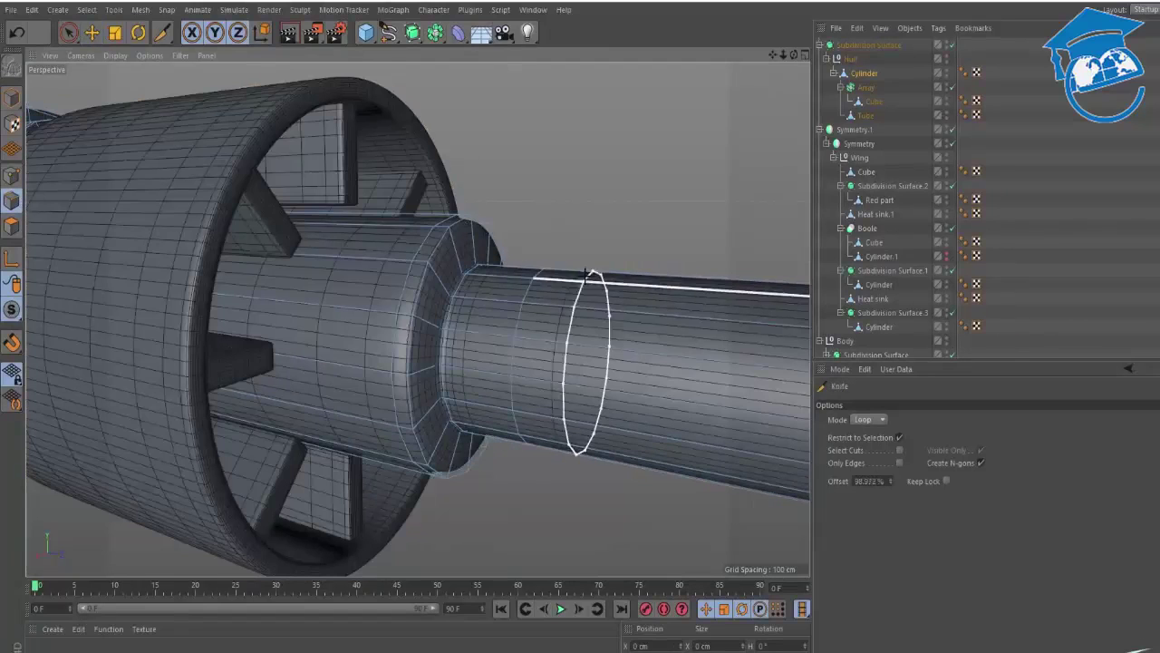
pyautogui.press('q')
pyautogui.keyDown('alt'); pyautogui.moveTo(445, 311); pyautogui.dragTo(462, 336); pyautogui.keyUp('alt')
pyautogui.press('e')
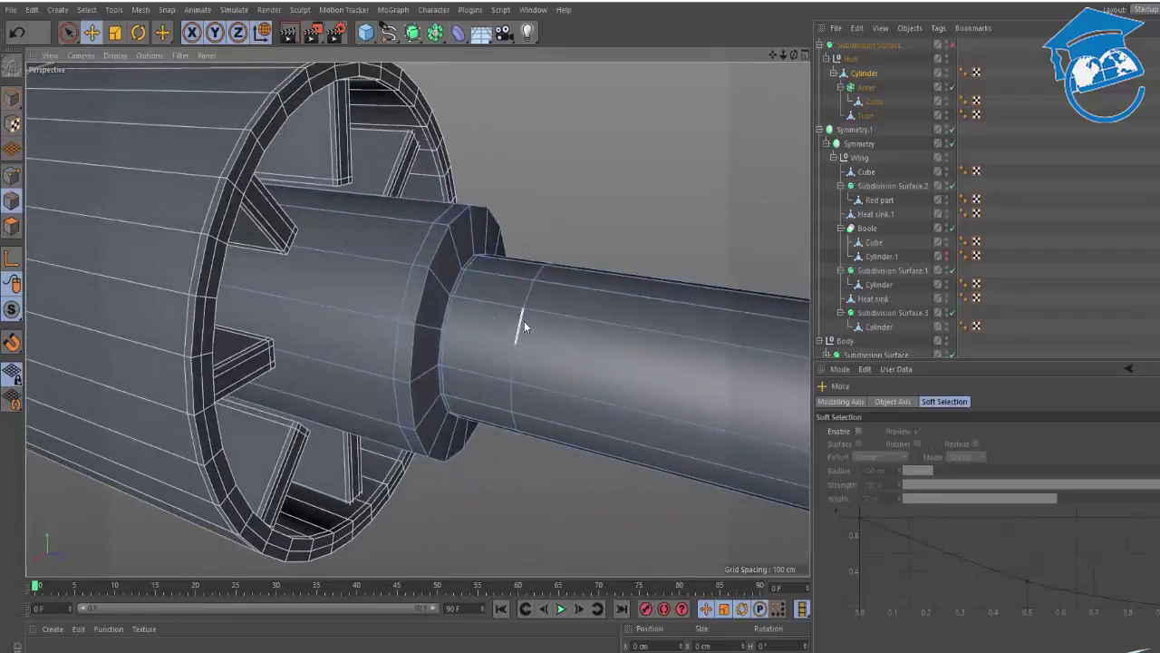
# Dissolve the edge loop around the thin barrel in front of the shoulder.
pyautogui.doubleClick(524, 326)
pyautogui.rightClick(562, 231)
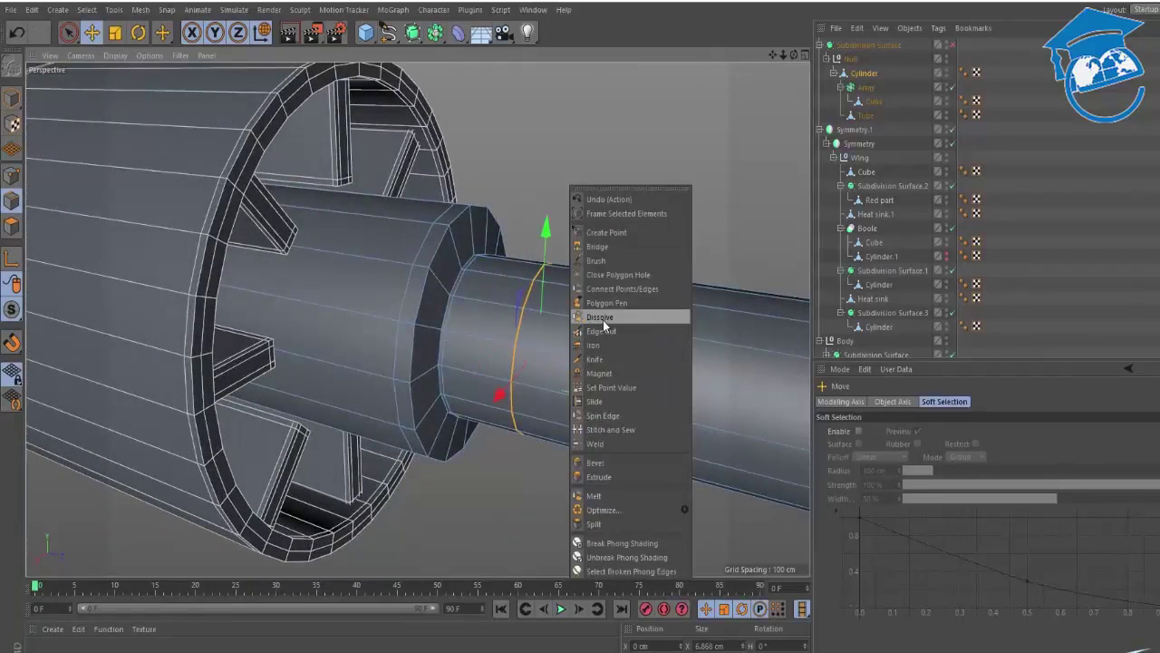
pyautogui.click(603, 317)
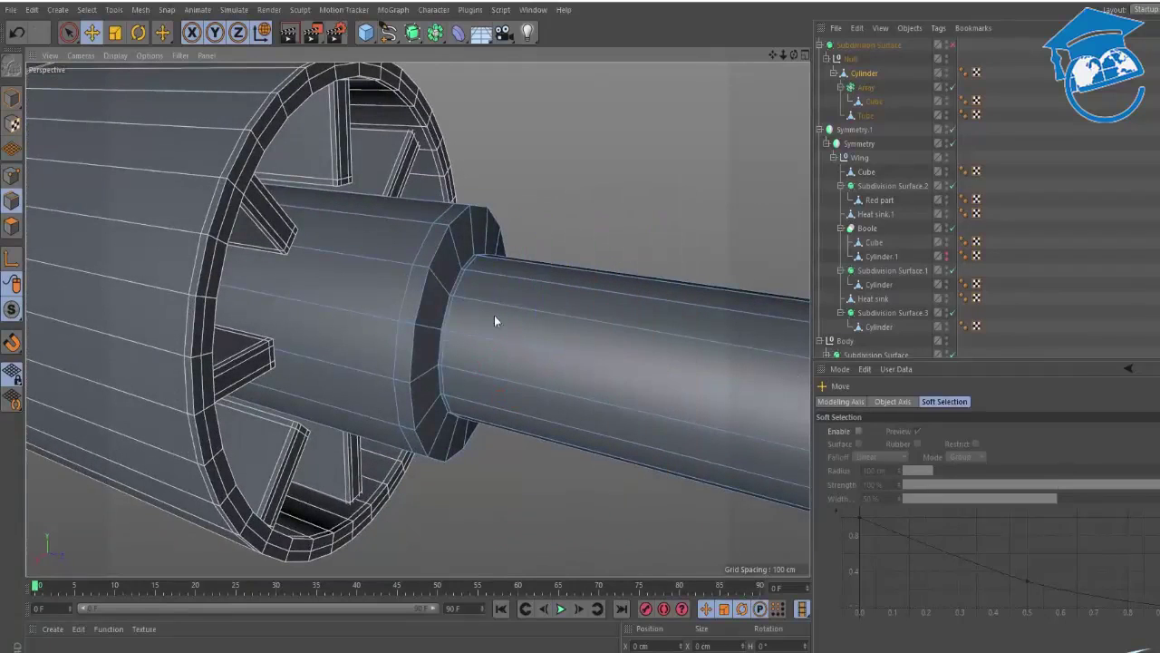
# Shift the edge loop at the base of the thin barrel slightly forward, away from the shoulder.
pyautogui.doubleClick(451, 322)
pyautogui.moveTo(570, 355); pyautogui.dragTo(594, 362)
pyautogui.click(617, 205)
# Knife a loop cut around the front face of the shoulder and re-enable the Subdivision Surface.
pyautogui.press('k')
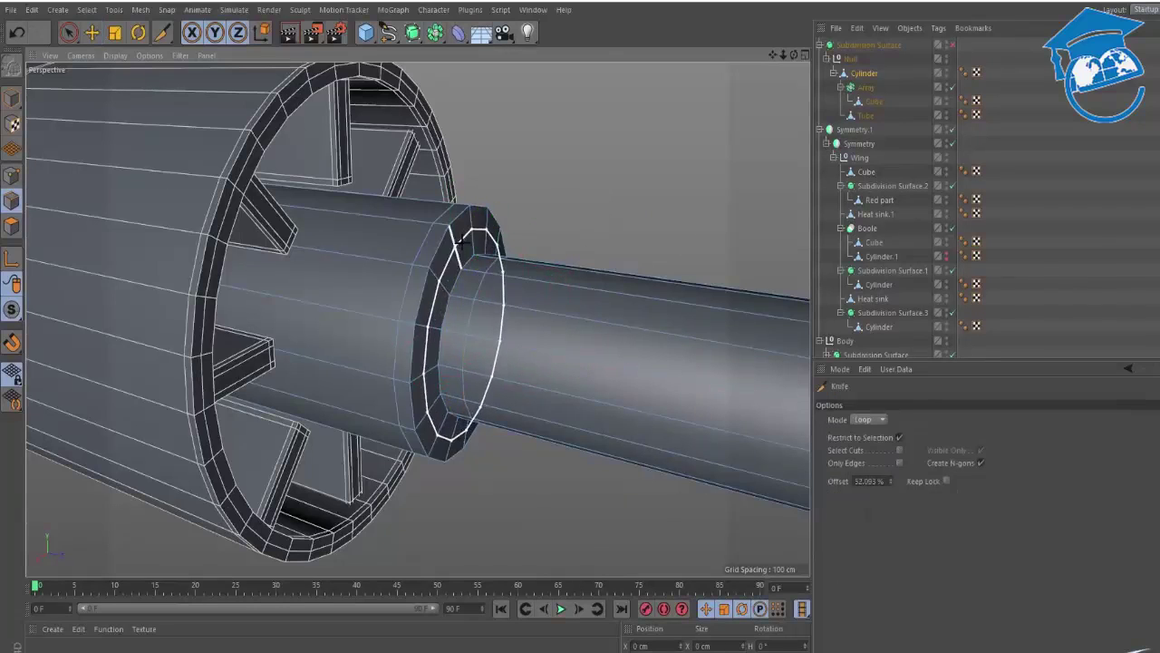
pyautogui.click(458, 252)
pyautogui.press('q')
pyautogui.press('e')
# Examine the whole smoothed gun and compare its tip with the X-wing_SWB.png reference image.
pyautogui.click(1096, 202)
pyautogui.keyDown('alt'); pyautogui.moveTo(639, 275); pyautogui.dragTo(401, 304); pyautogui.keyUp('alt')
pyautogui.scroll(-6, 503, 300)
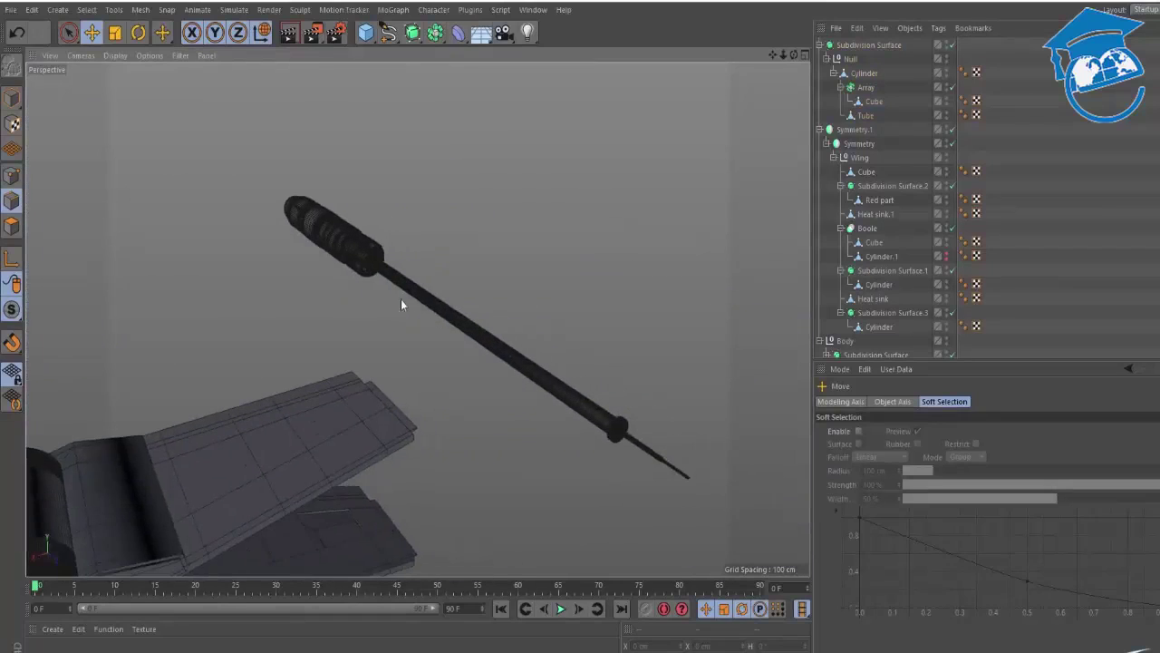
pyautogui.keyDown('alt'); pyautogui.moveTo(599, 415); pyautogui.dragTo(680, 400); pyautogui.keyUp('alt')
pyautogui.hotkey('alt', 'Tab')
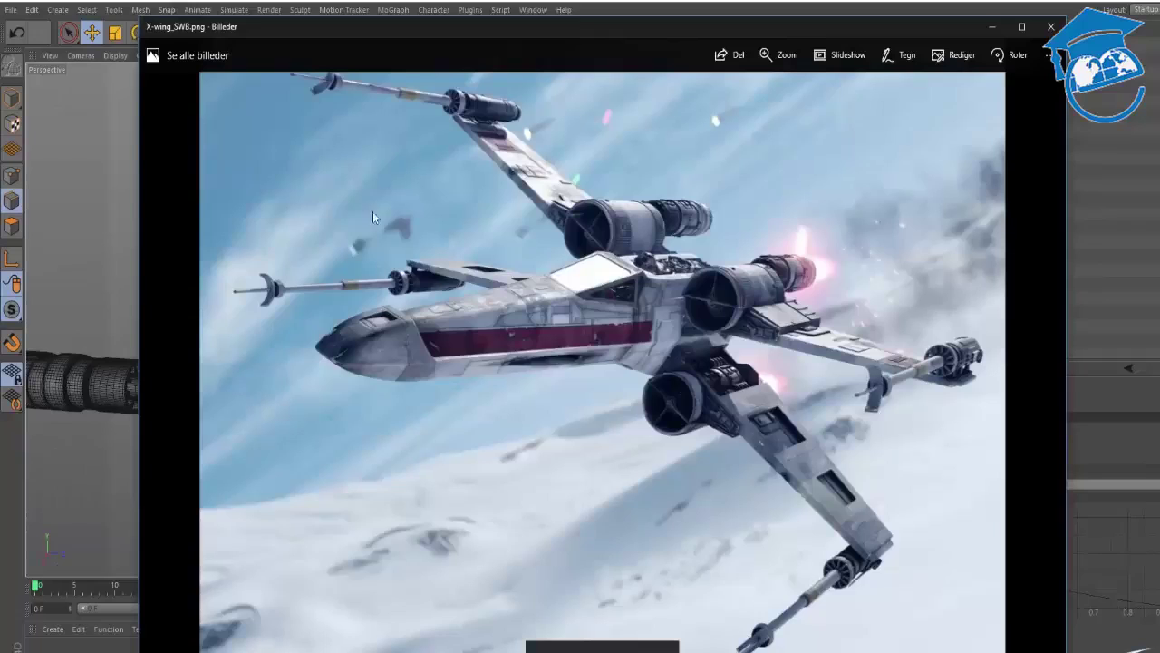
pyautogui.hotkey('alt', 'Tab')
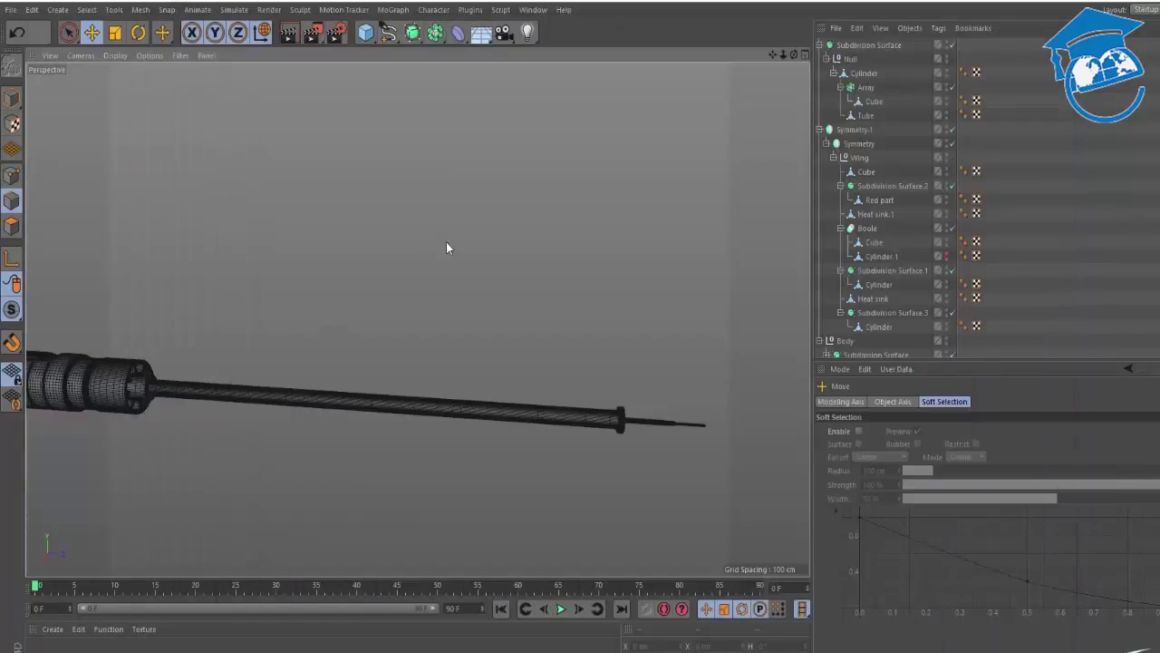
# Add a new Tube primitive under the gun's Cylinder and take the existing Tube out of it into the Array.
pyautogui.click(866, 115)
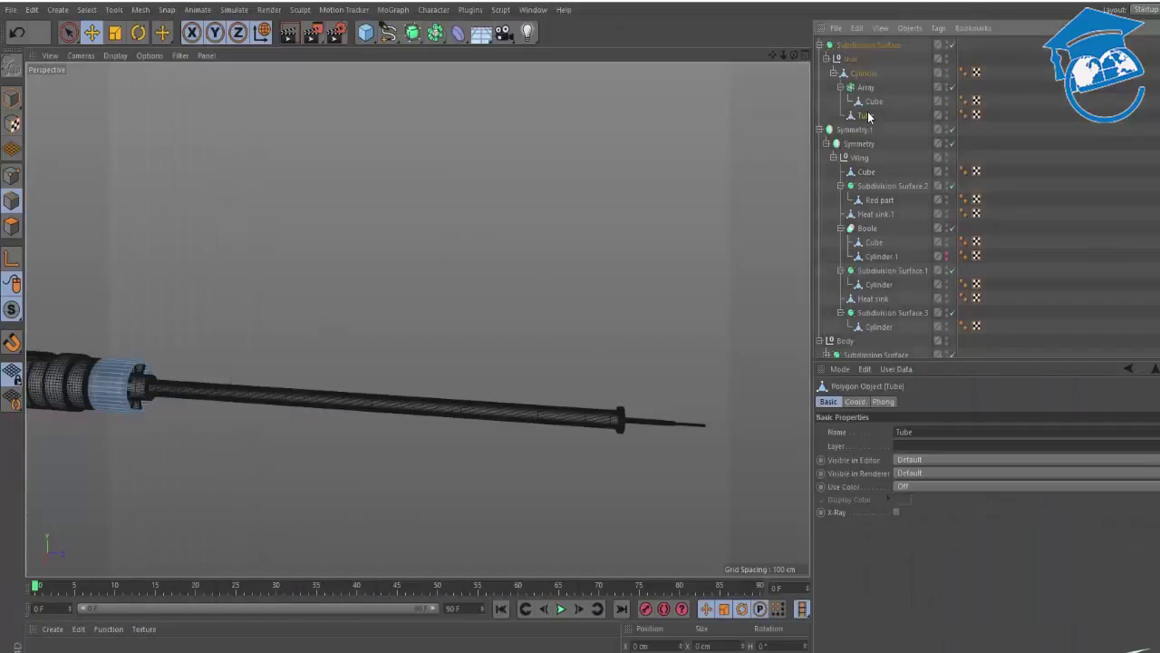
pyautogui.keyDown('alt'); pyautogui.moveTo(154, 398); pyautogui.dragTo(394, 364, button='middle'); pyautogui.keyUp('alt')
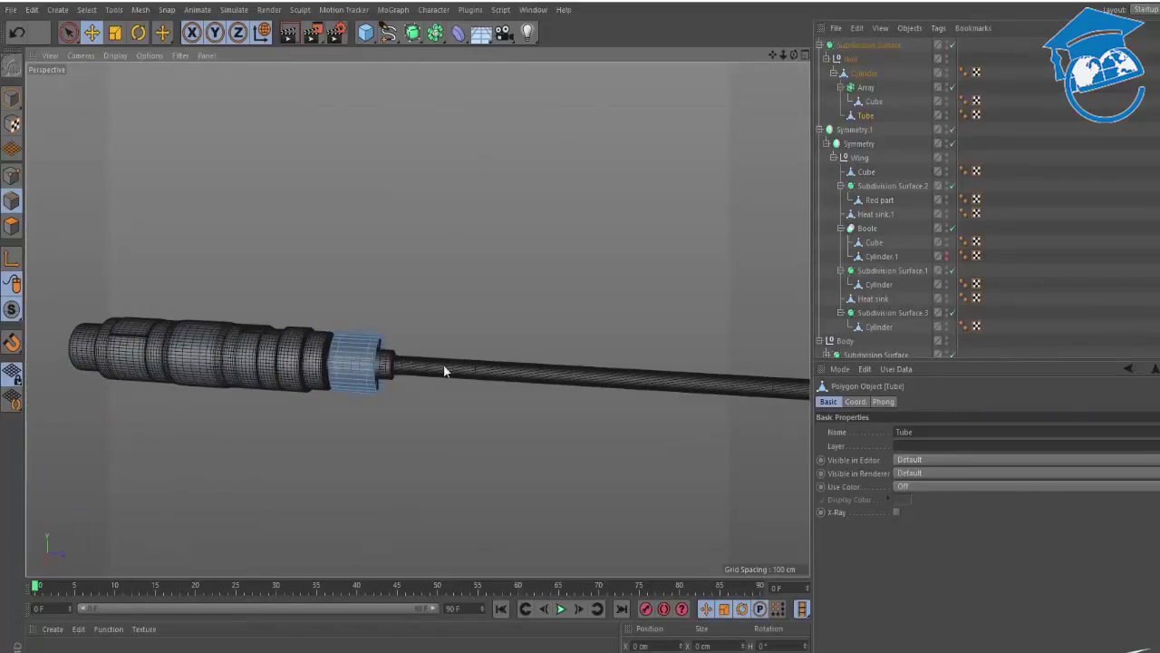
pyautogui.click(365, 33)
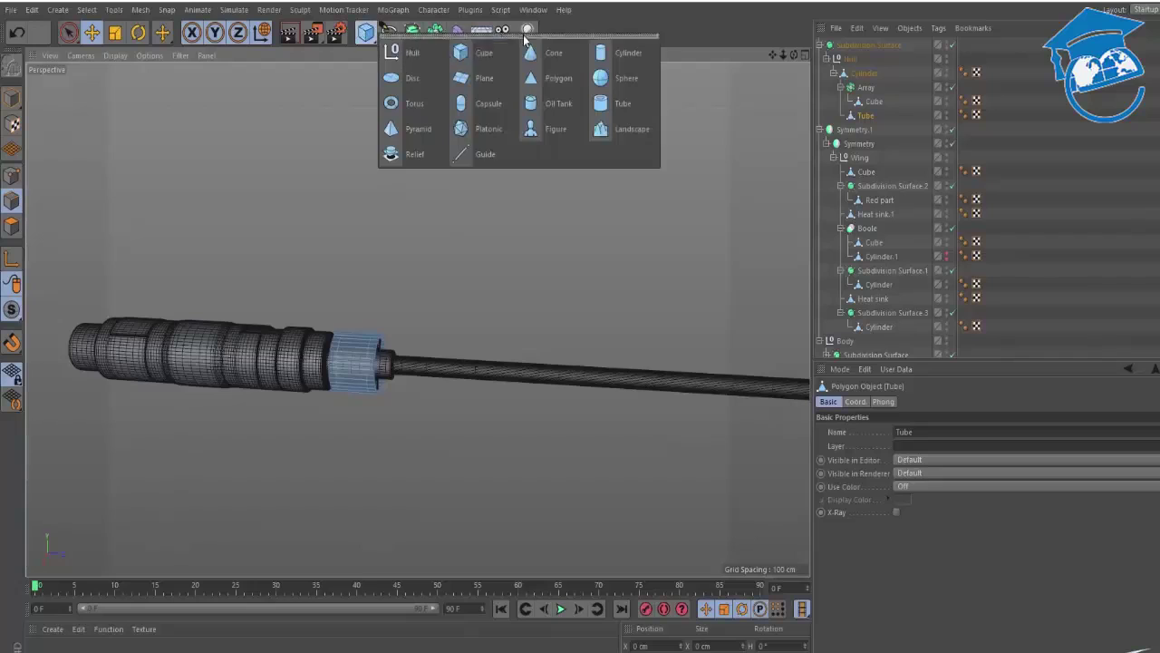
pyautogui.keyDown('alt'); pyautogui.click(622, 103); pyautogui.keyUp('alt')
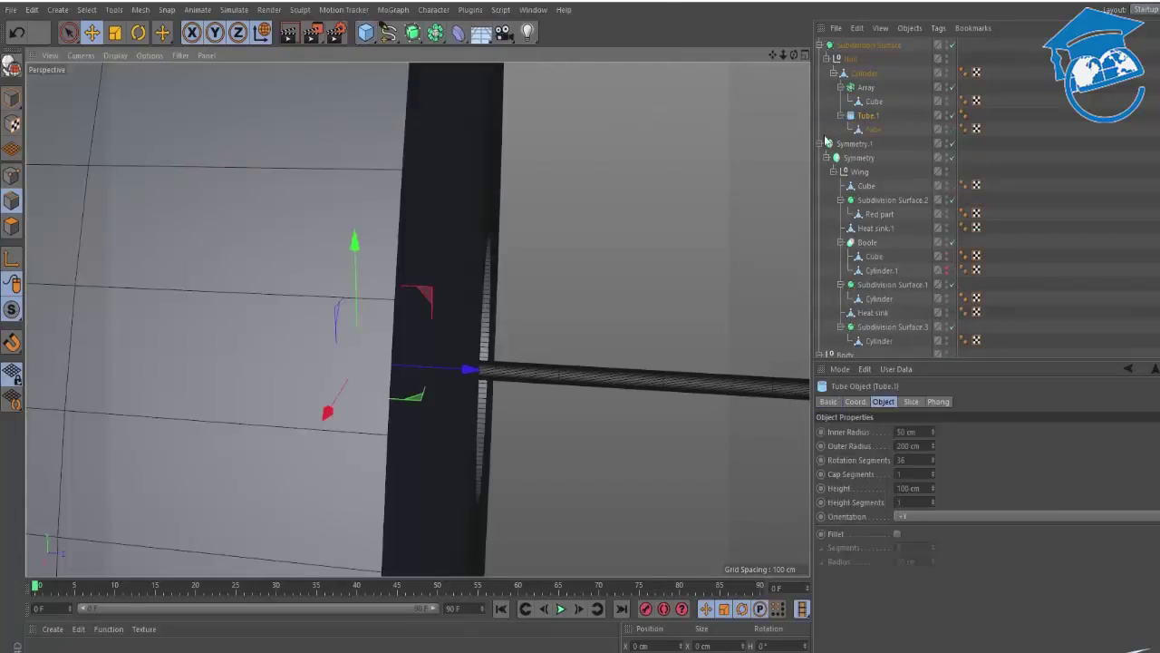
pyautogui.moveTo(872, 136)
pyautogui.mouseDown()
pyautogui.moveTo(875, 118)
pyautogui.moveTo(868, 134)
pyautogui.mouseUp()
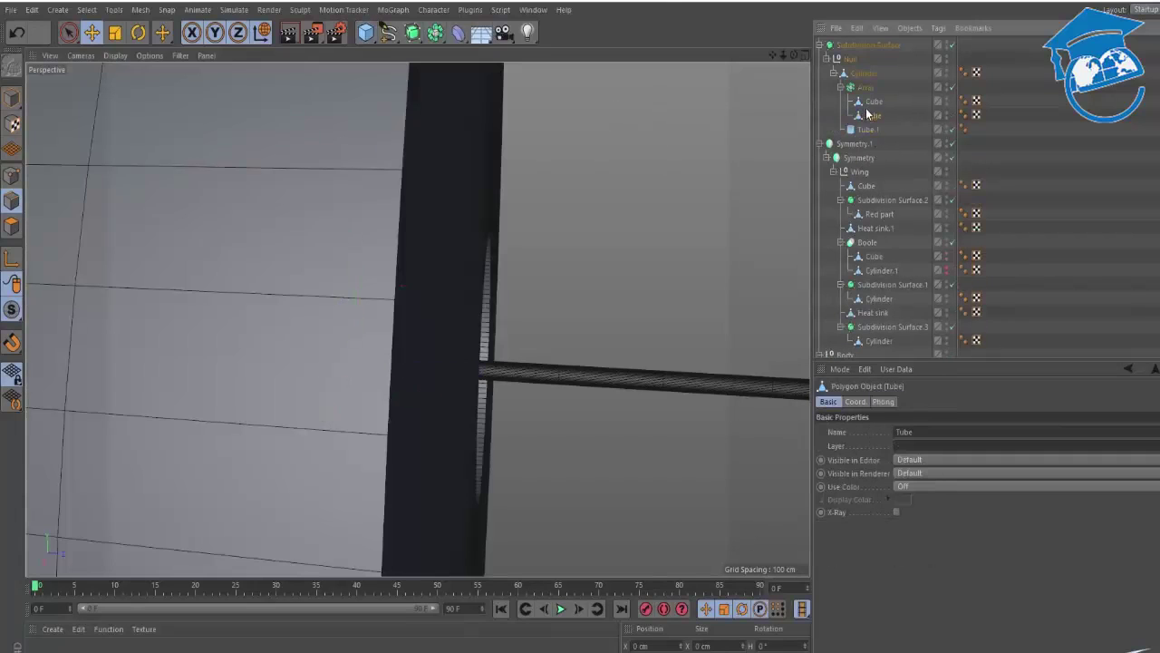
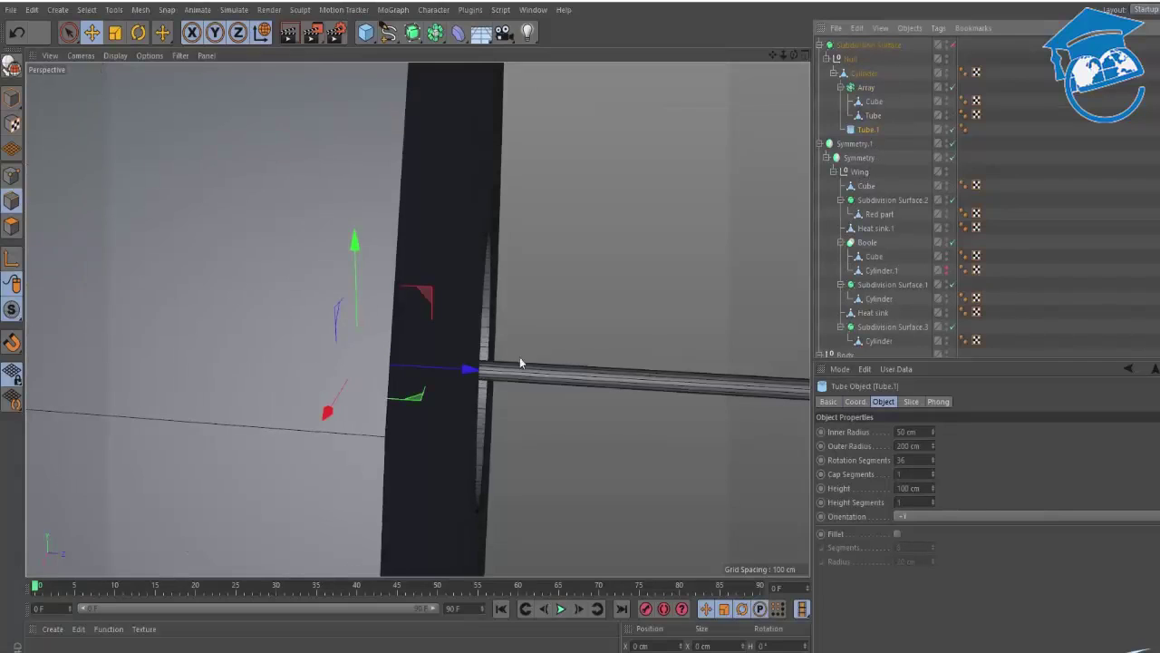
# Set the new tube's inner radius to 0 cm and outer radius to 15 cm, and rotate it crosswise to the barrel.
pyautogui.moveTo(932, 438)
pyautogui.mouseDown()
pyautogui.moveTo(935, 494)
pyautogui.moveTo(935, 449)
pyautogui.mouseUp()
pyautogui.keyDown('alt'); pyautogui.moveTo(534, 408); pyautogui.dragTo(502, 404); pyautogui.keyUp('alt')
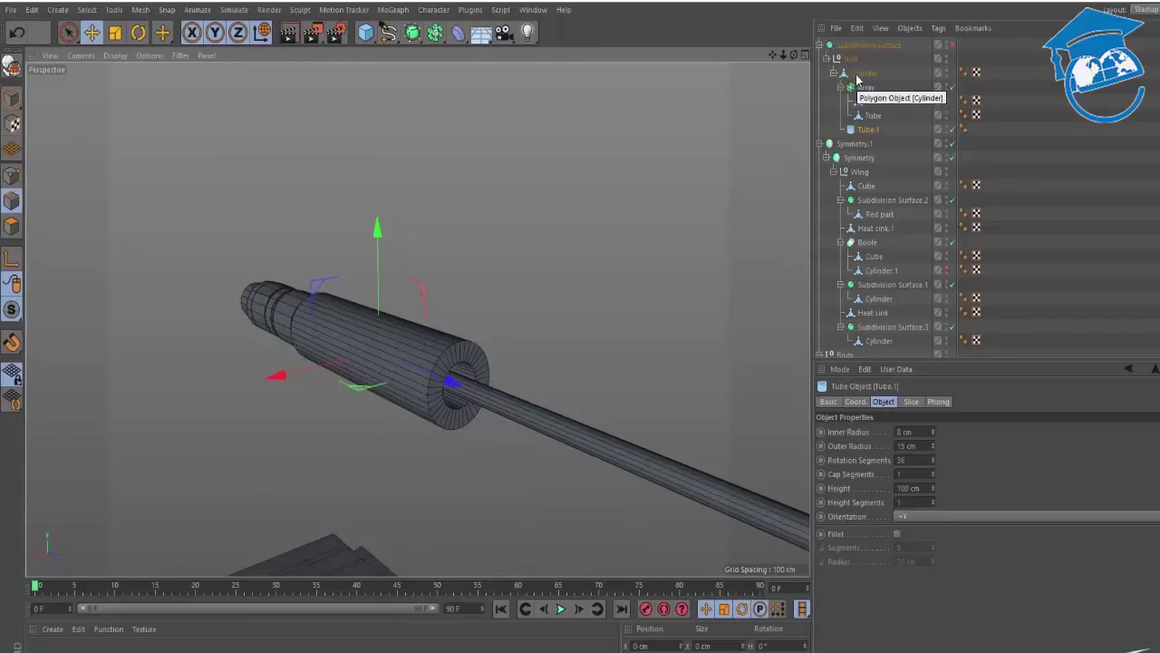
pyautogui.press('r')
pyautogui.moveTo(385, 376); pyautogui.dragTo(352, 390)
pyautogui.keyDown('alt'); pyautogui.moveTo(352, 390); pyautogui.dragTo(325, 381, button='middle'); pyautogui.keyUp('alt')
pyautogui.press('e')
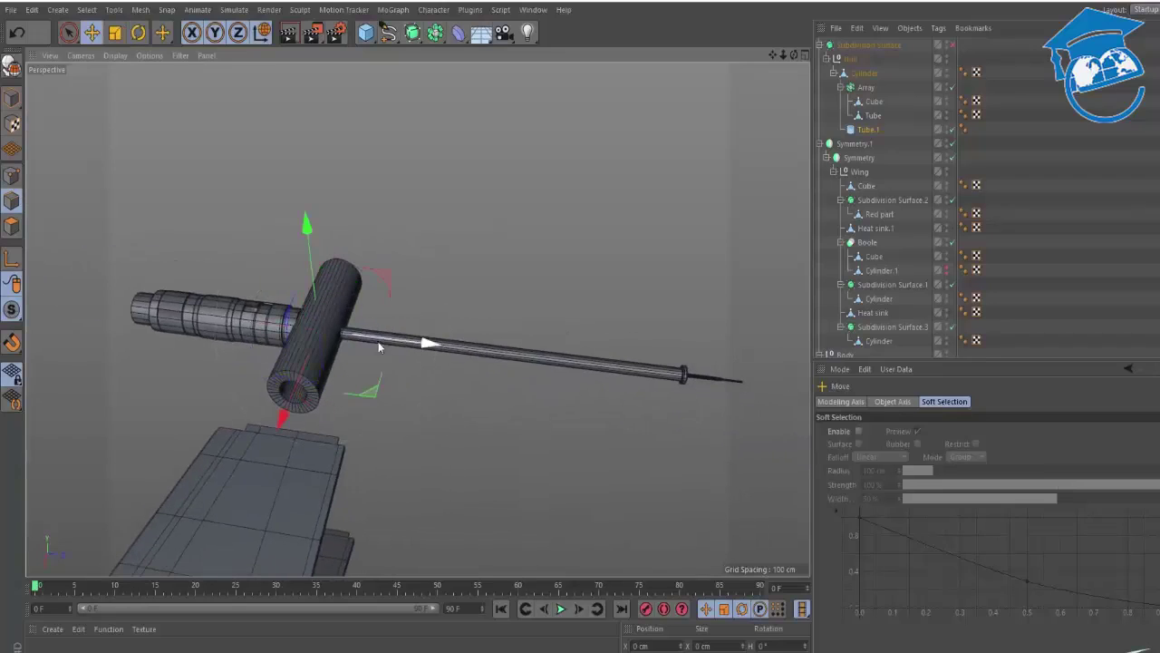
# Move the crosswise tube along the barrel to the collar near its tip.
pyautogui.moveTo(431, 343); pyautogui.dragTo(802, 391)
pyautogui.keyDown('alt'); pyautogui.moveTo(355, 330); pyautogui.dragTo(445, 331, button='right'); pyautogui.keyUp('alt')
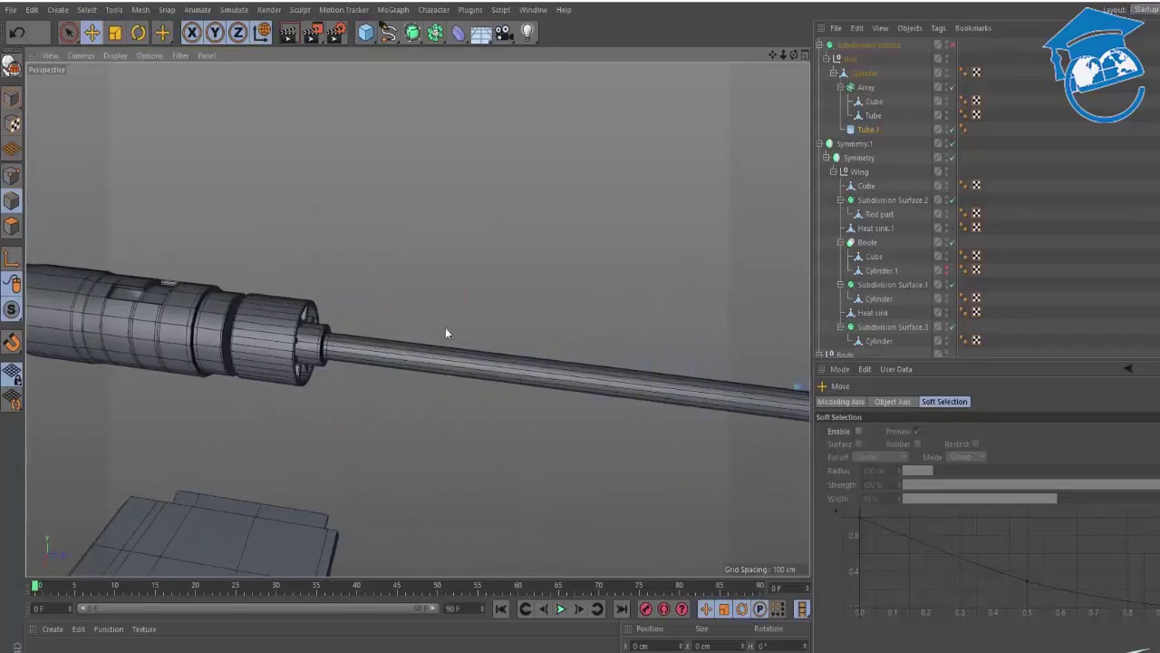
pyautogui.keyDown('alt'); pyautogui.moveTo(445, 331); pyautogui.dragTo(122, 212, button='middle'); pyautogui.keyUp('alt')
pyautogui.keyDown('alt'); pyautogui.moveTo(122, 213); pyautogui.dragTo(371, 210); pyautogui.keyUp('alt')
pyautogui.keyDown('alt'); pyautogui.moveTo(370, 210); pyautogui.dragTo(455, 256, button='right'); pyautogui.keyUp('alt')
pyautogui.keyDown('alt'); pyautogui.moveTo(455, 257); pyautogui.dragTo(426, 210); pyautogui.keyUp('alt')
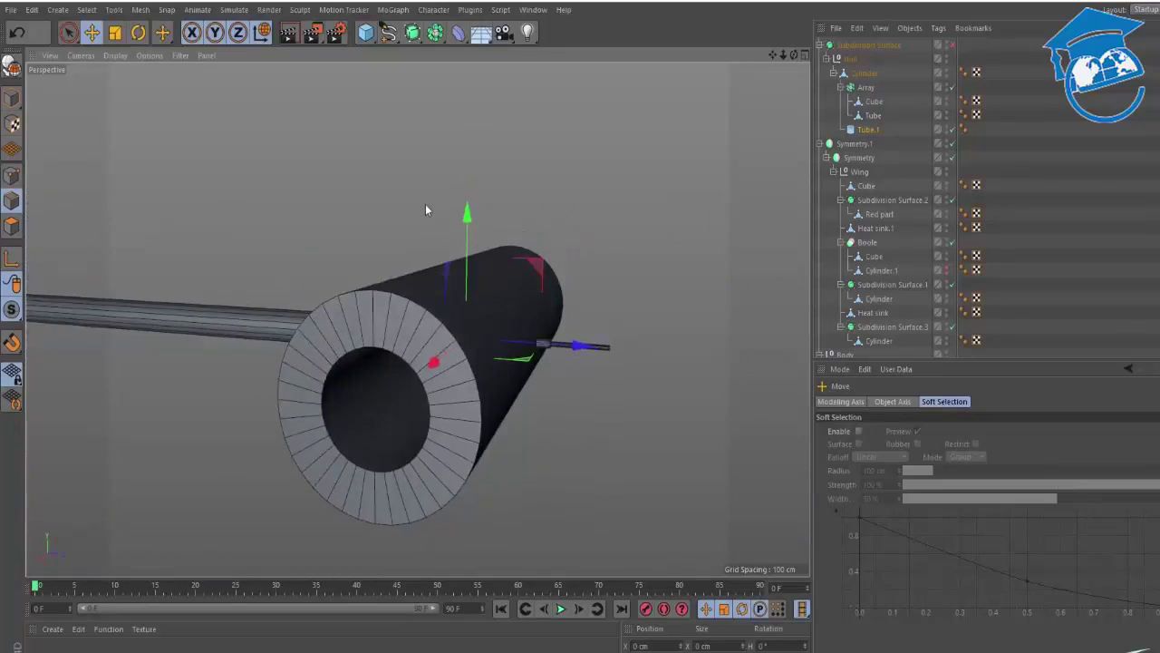
# Set the tube's inner radius to 14 cm and move it slightly forward so its rear edge meets the barrel's collar.
pyautogui.click(870, 129)
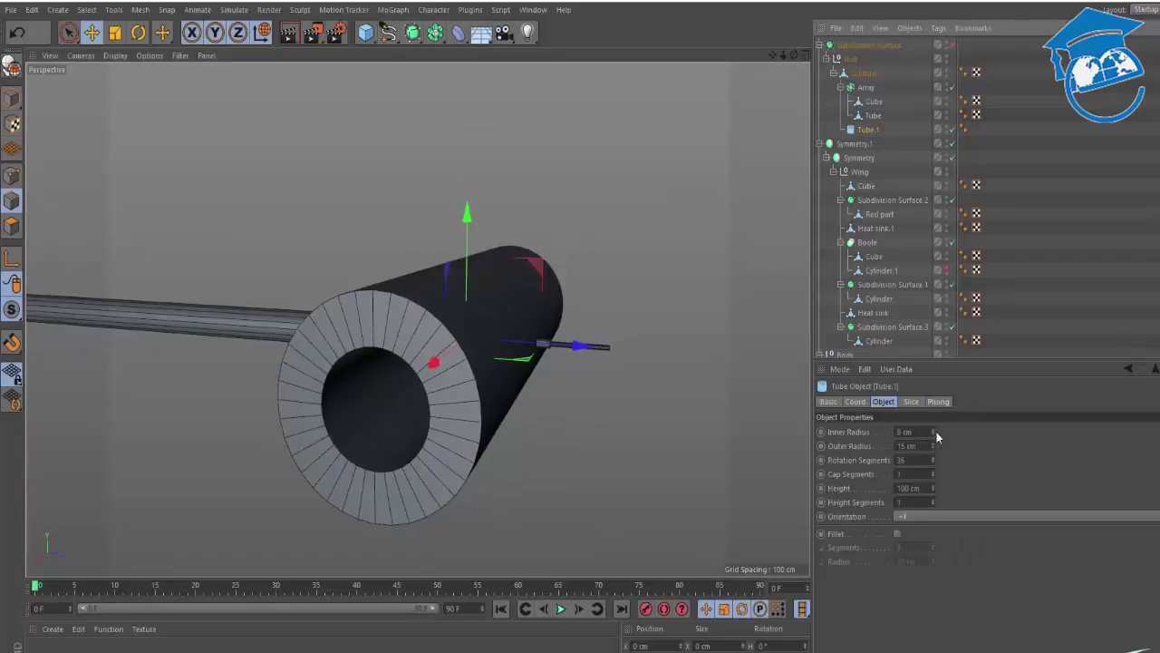
pyautogui.moveTo(932, 427); pyautogui.dragTo(932, 428)
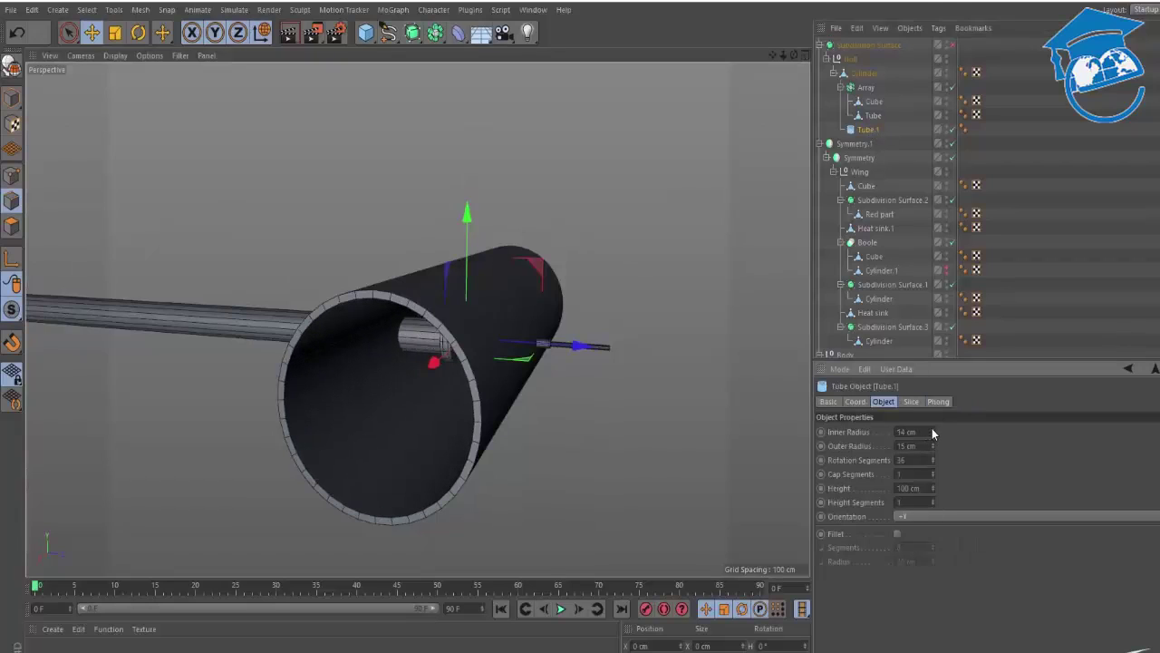
pyautogui.keyDown('alt'); pyautogui.moveTo(446, 341); pyautogui.dragTo(507, 362); pyautogui.keyUp('alt')
pyautogui.moveTo(539, 389); pyautogui.dragTo(576, 389)
pyautogui.keyDown('alt'); pyautogui.moveTo(417, 375); pyautogui.dragTo(575, 388); pyautogui.keyUp('alt')
# Check the reference image and reduce the tube to an outer radius of 12 cm and an inner radius of 11 cm.
pyautogui.hotkey('alt', 'Tab')
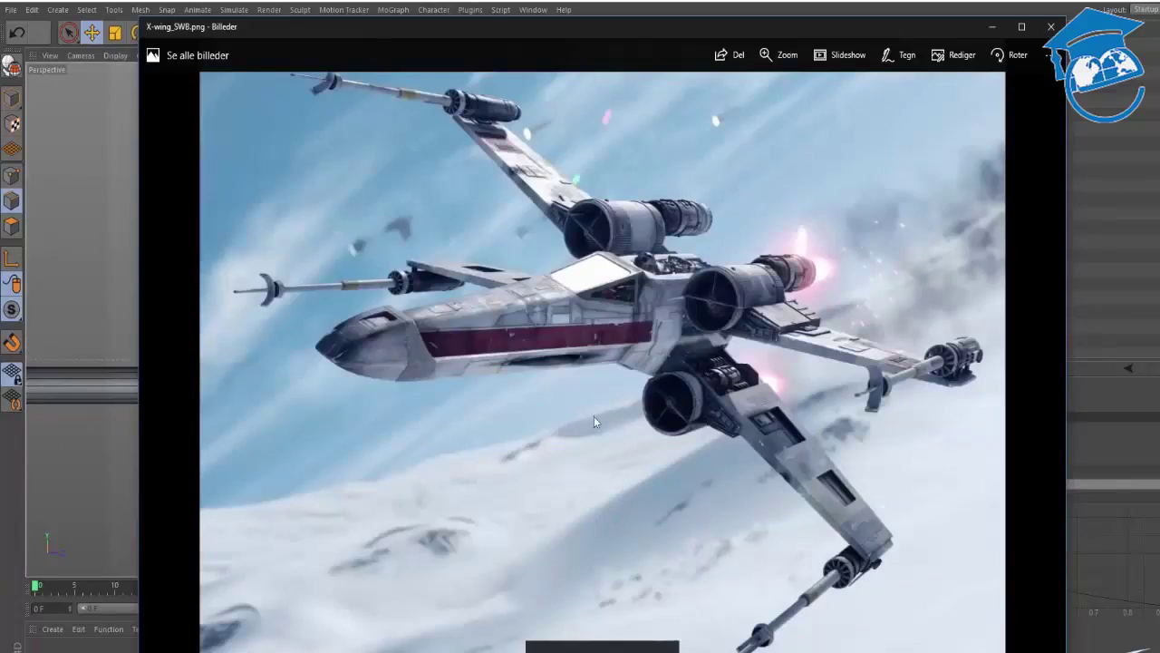
pyautogui.hotkey('alt', 'Tab')
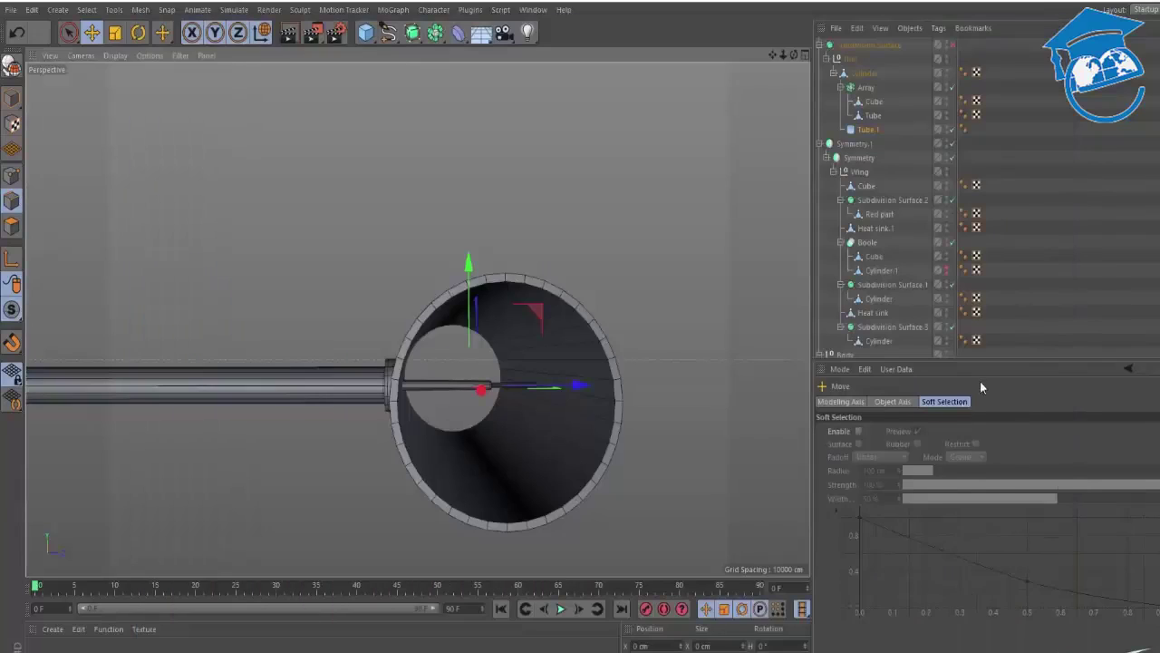
pyautogui.click(865, 131)
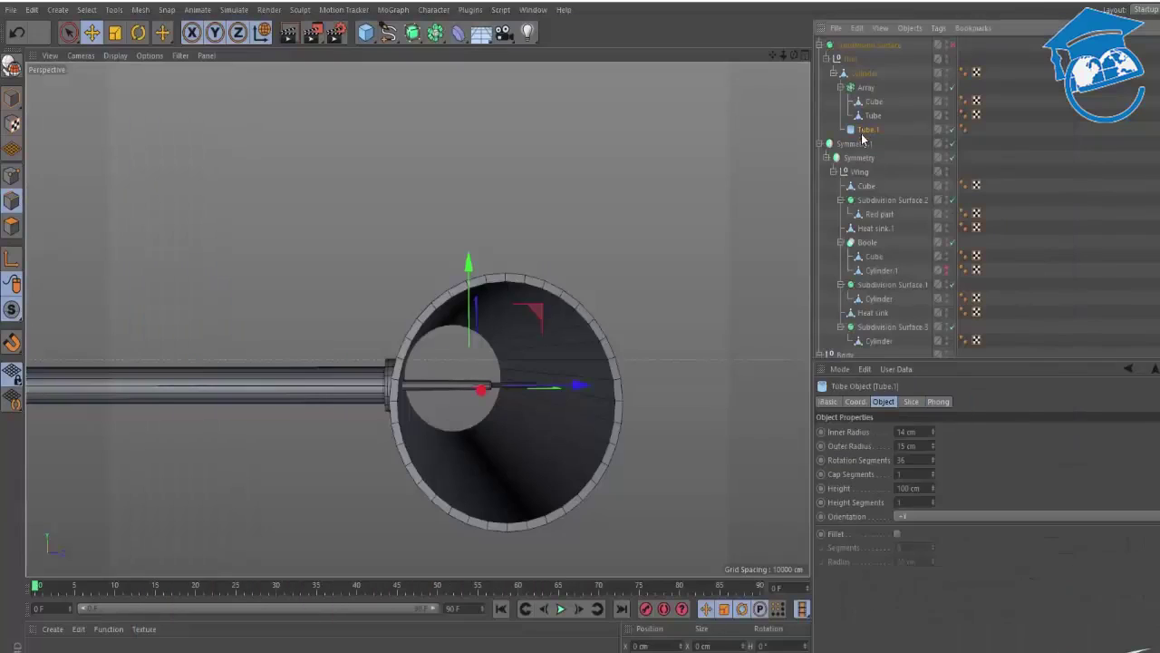
pyautogui.click(932, 448)
pyautogui.click(932, 448)
pyautogui.click(932, 448)
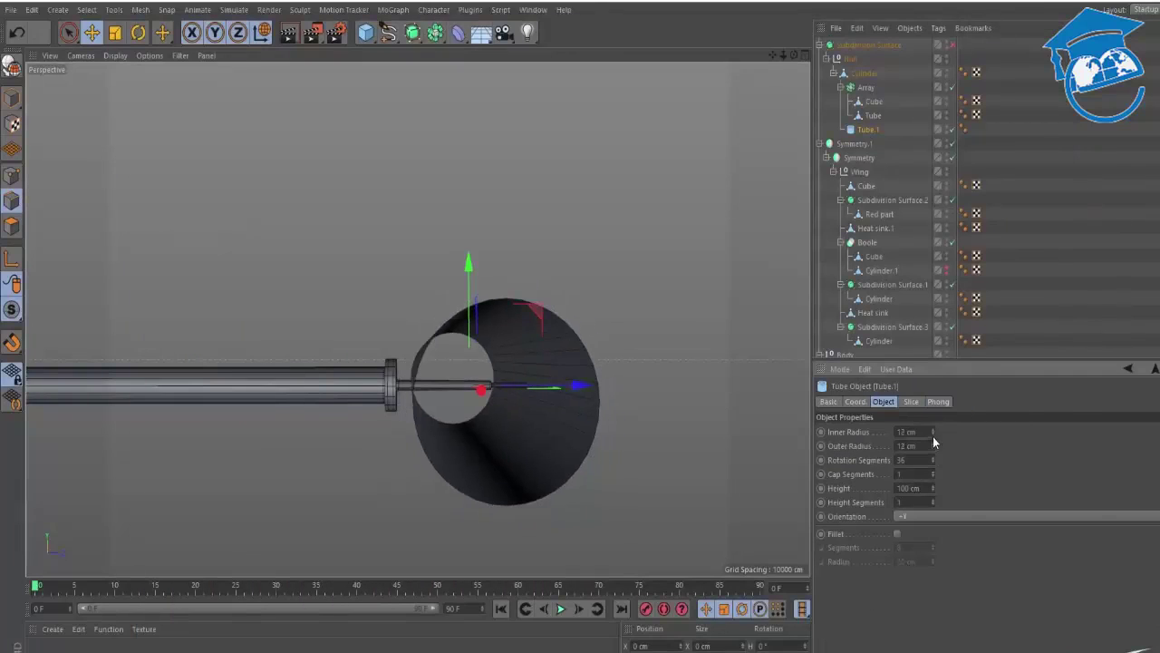
pyautogui.click(933, 434)
pyautogui.click(934, 435)
pyautogui.keyDown('alt'); pyautogui.moveTo(494, 398); pyautogui.dragTo(487, 393); pyautogui.keyUp('alt')
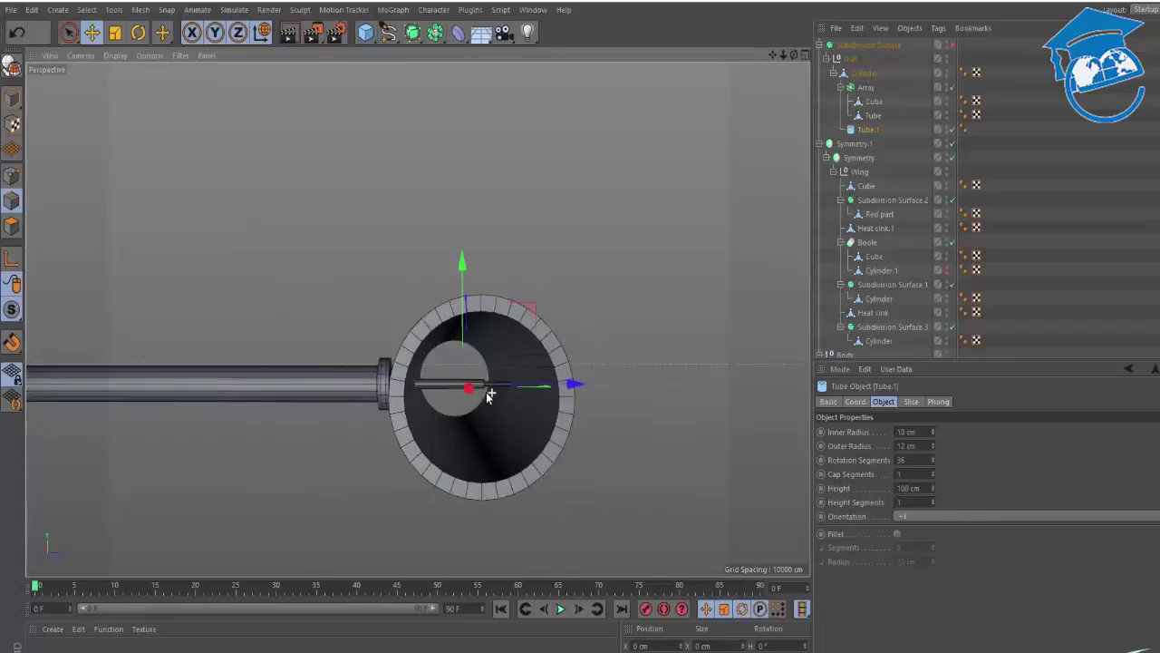
pyautogui.click(932, 429)
# Set the tube's height to 5 cm to make it a narrow ring.
pyautogui.keyDown('alt'); pyautogui.moveTo(605, 410); pyautogui.dragTo(327, 272); pyautogui.keyUp('alt')
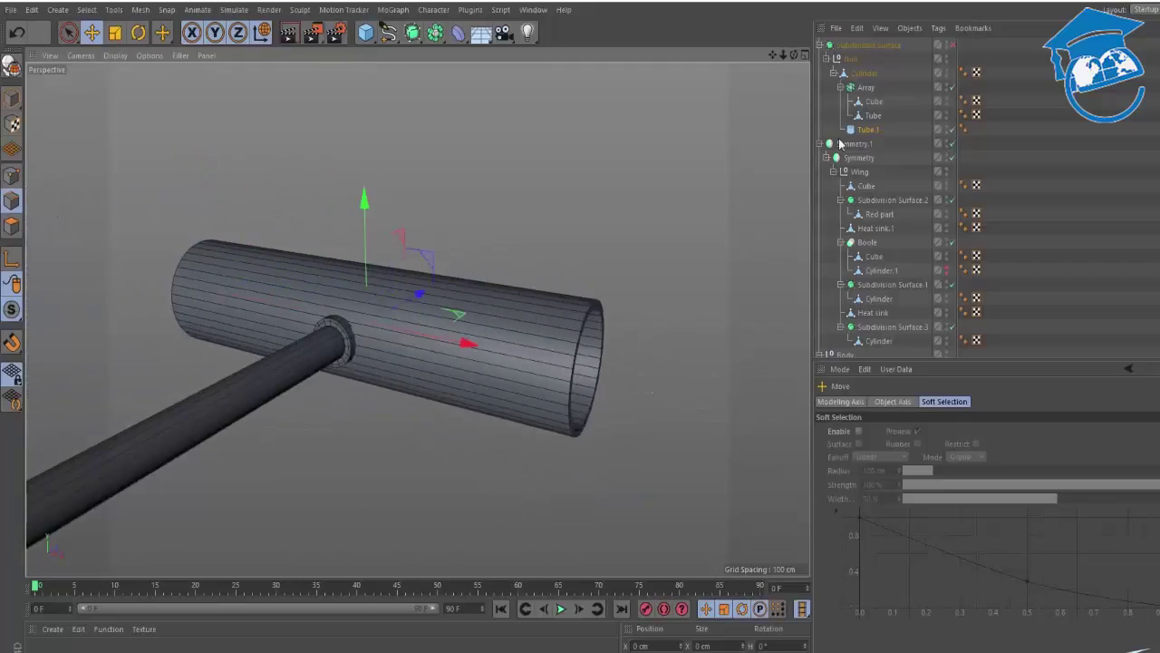
pyautogui.click(861, 132)
pyautogui.moveTo(932, 490); pyautogui.dragTo(907, 491)
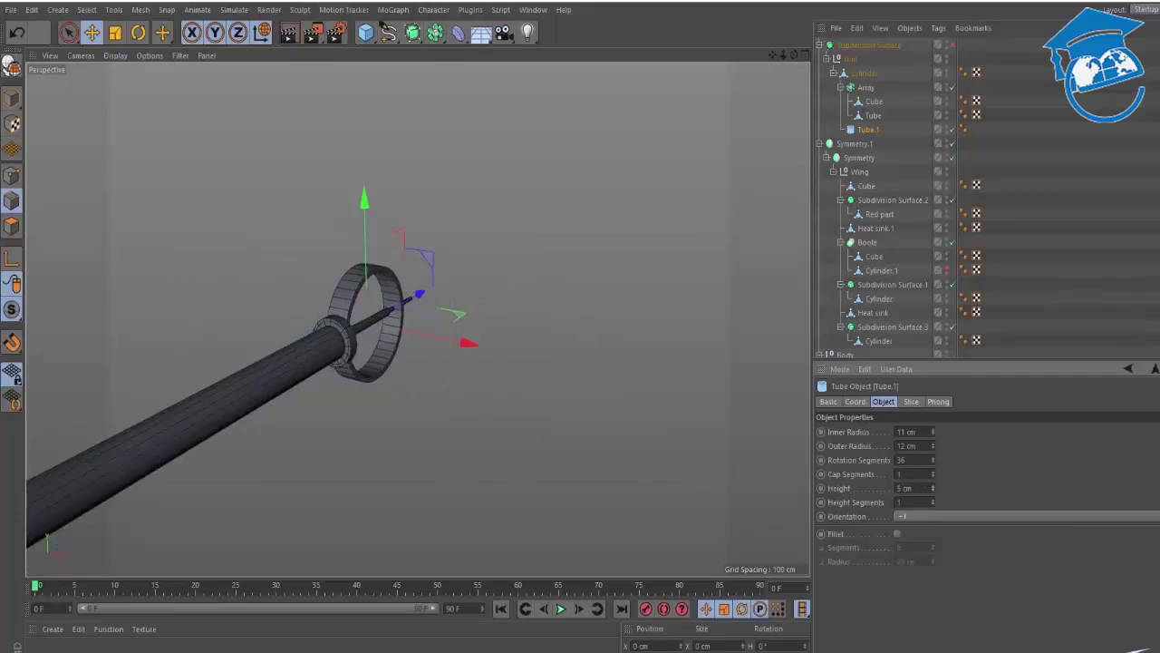
# Convert the ring into an editable polygon object and activate Rectangle Selection.
pyautogui.keyDown('alt'); pyautogui.moveTo(469, 354); pyautogui.dragTo(558, 225); pyautogui.keyUp('alt')
pyautogui.press('c')
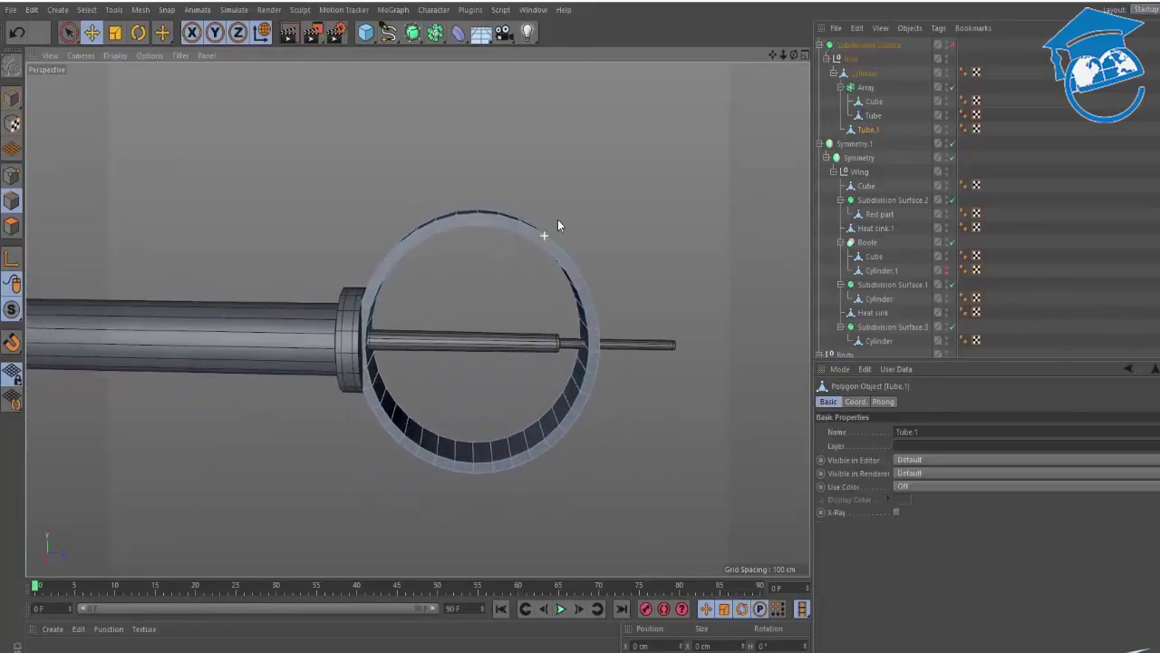
pyautogui.press('9')
pyautogui.press('0')
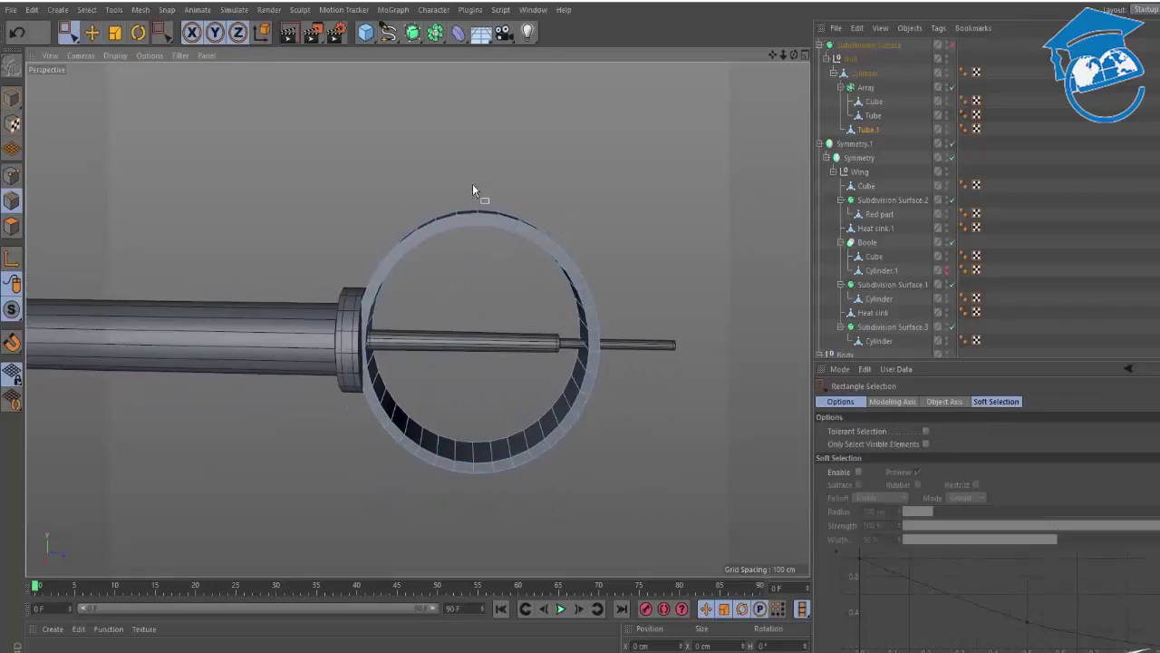
pyautogui.moveTo(472, 184); pyautogui.dragTo(680, 569)
pyautogui.press('Delete')
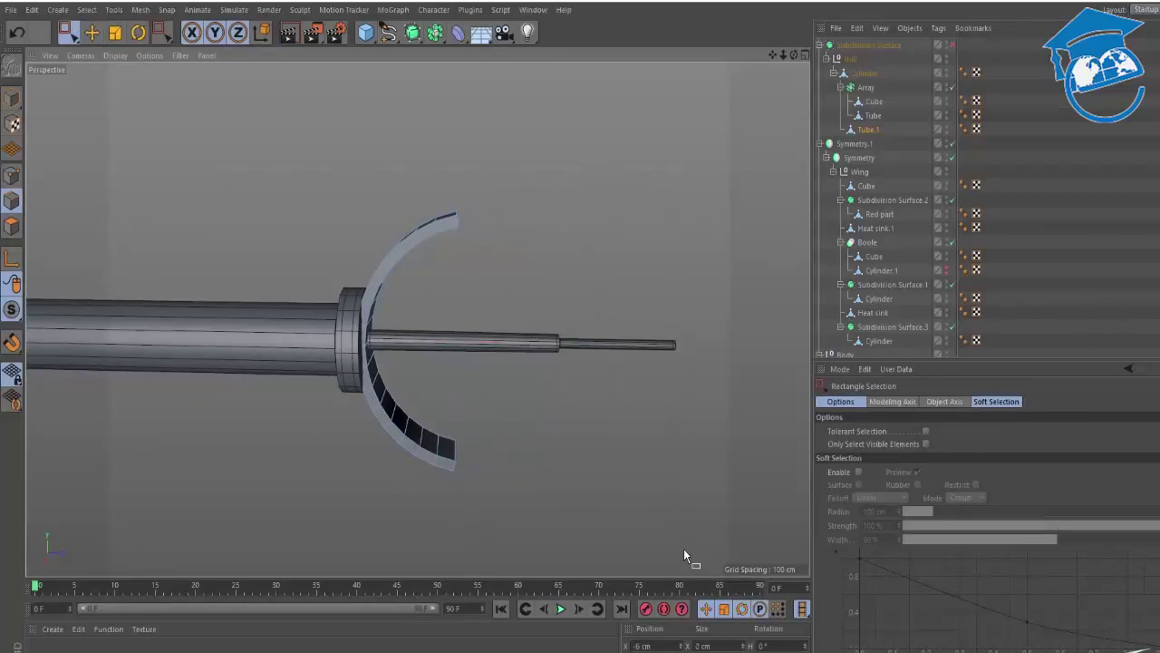
pyautogui.hotkey('ctrl', 'z')
# Delete the front half of the ring, leaving a semicircular arc that opens toward the barrel tip.
pyautogui.moveTo(490, 175); pyautogui.dragTo(632, 539)
pyautogui.press('Delete')
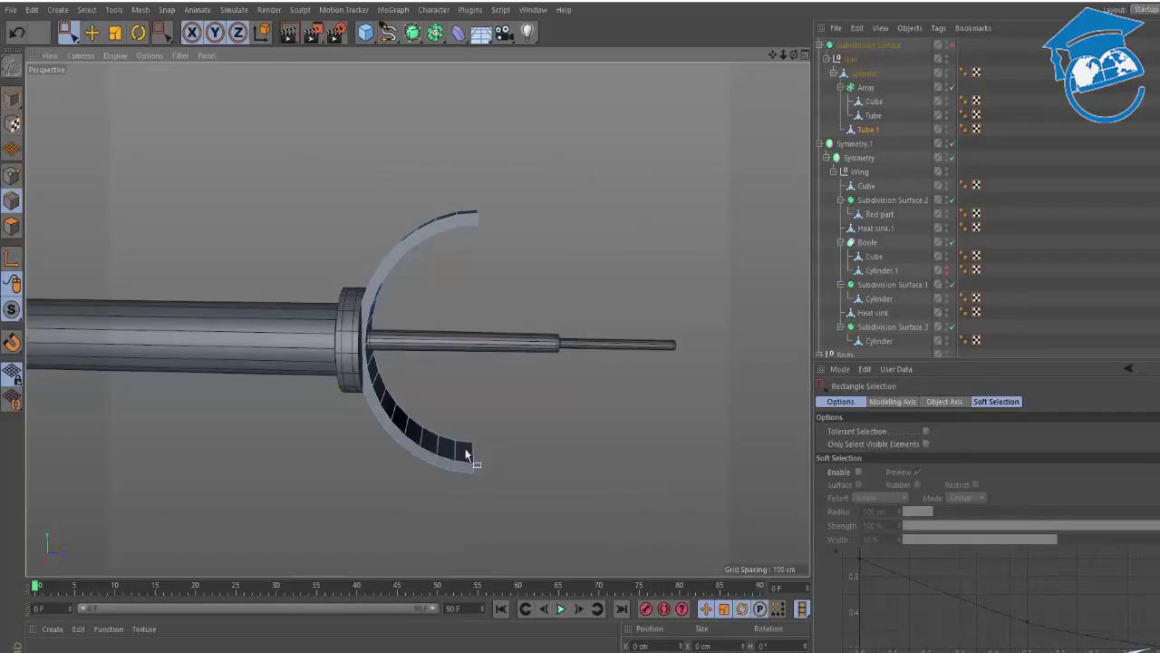
pyautogui.press('e')
# Close the open ends of the half ring with the Bridge tool.
pyautogui.keyDown('alt'); pyautogui.moveTo(595, 443); pyautogui.dragTo(475, 483); pyautogui.keyUp('alt')
pyautogui.press('b')
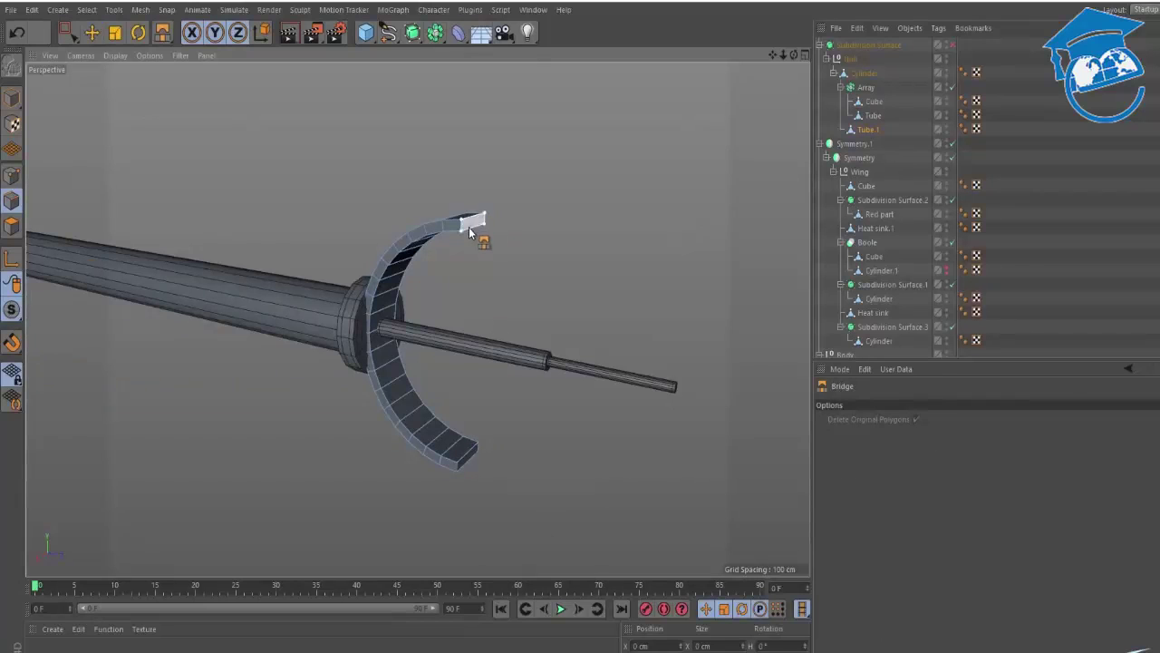
pyautogui.press('e')
# Select the inner and outer edge loops that outline the half ring, including the edges around its closed ends.
pyautogui.keyDown('alt'); pyautogui.moveTo(451, 220); pyautogui.dragTo(363, 231); pyautogui.keyUp('alt')
pyautogui.keyDown('alt'); pyautogui.moveTo(462, 203); pyautogui.dragTo(549, 190, button='right'); pyautogui.keyUp('alt')
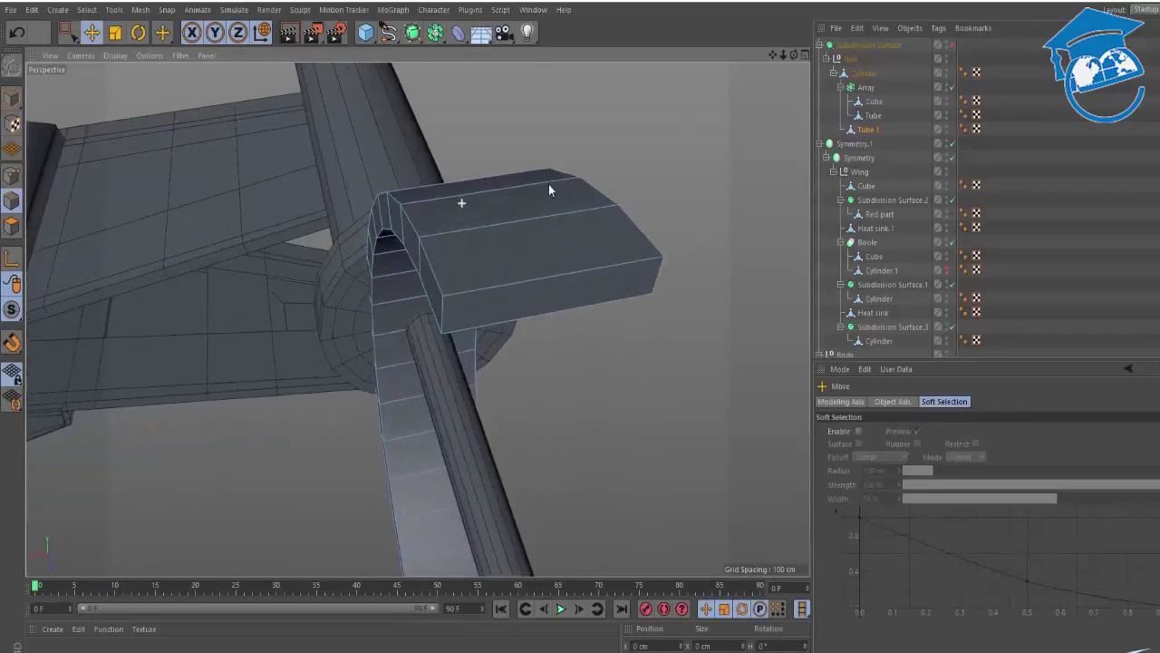
pyautogui.keyDown('alt'); pyautogui.moveTo(417, 319); pyautogui.dragTo(590, 215); pyautogui.keyUp('alt')
pyautogui.keyDown('alt'); pyautogui.moveTo(590, 215); pyautogui.dragTo(419, 259, button='right'); pyautogui.keyUp('alt')
pyautogui.keyDown('alt'); pyautogui.moveTo(487, 257); pyautogui.dragTo(463, 246); pyautogui.keyUp('alt')
pyautogui.keyDown('alt'); pyautogui.moveTo(463, 246); pyautogui.dragTo(505, 276, button='right'); pyautogui.keyUp('alt')
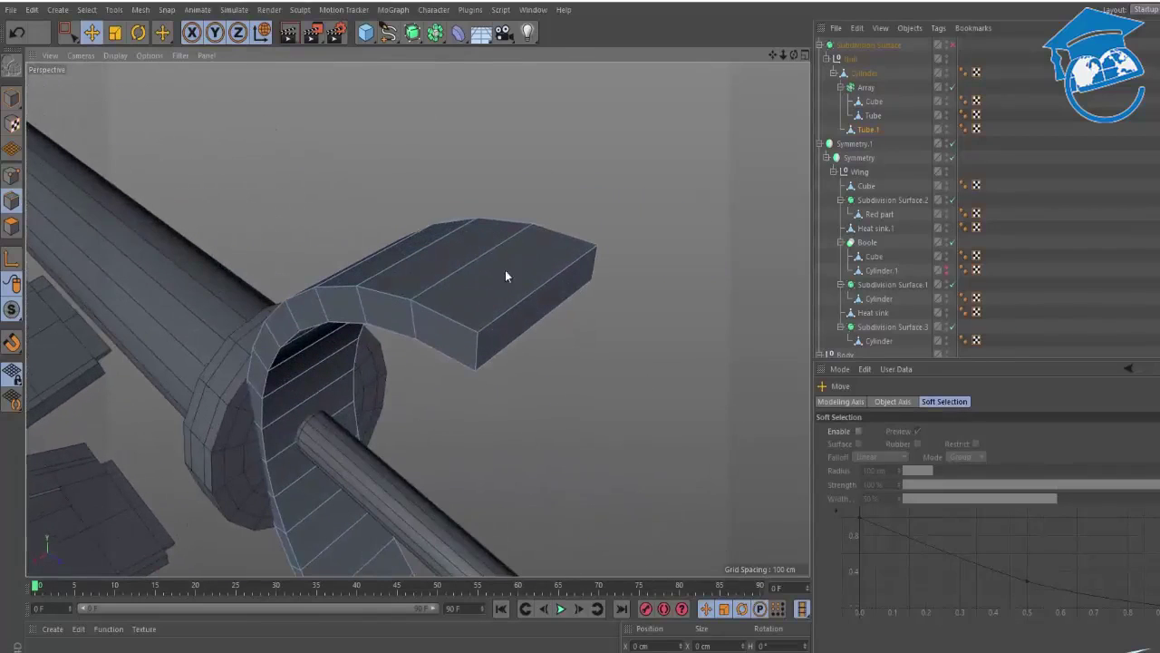
pyautogui.click(476, 352)
pyautogui.doubleClick(467, 333)
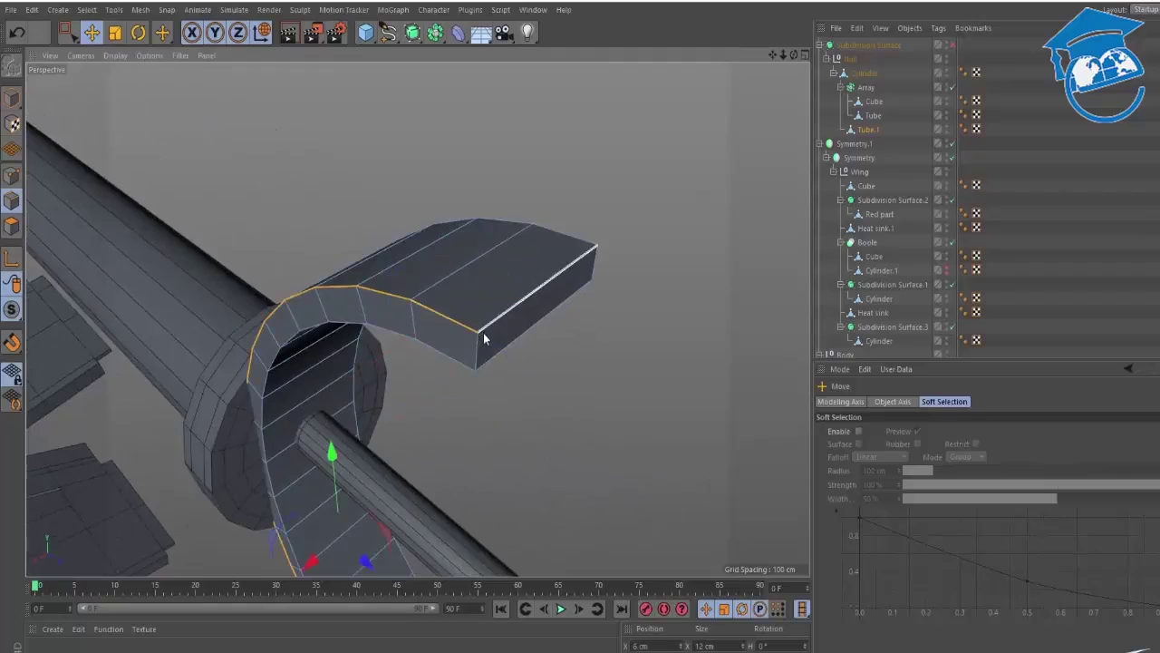
pyautogui.keyDown('shift'); pyautogui.doubleClick(354, 357); pyautogui.keyUp('shift')
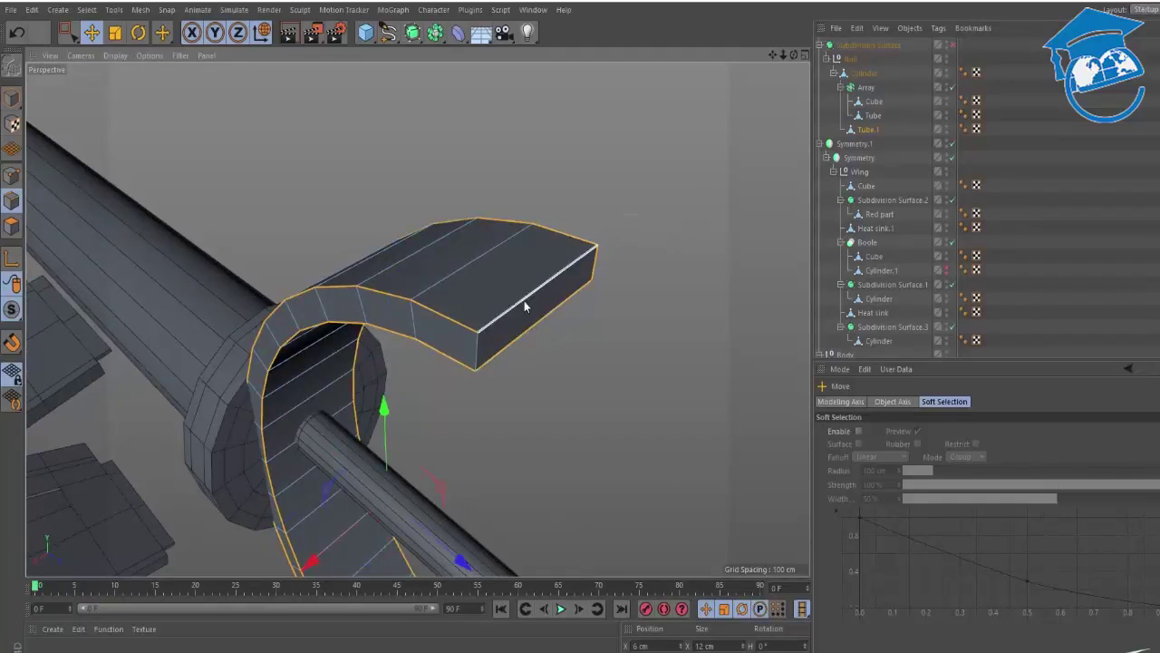
pyautogui.keyDown('alt'); pyautogui.moveTo(529, 306); pyautogui.dragTo(518, 241); pyautogui.keyUp('alt')
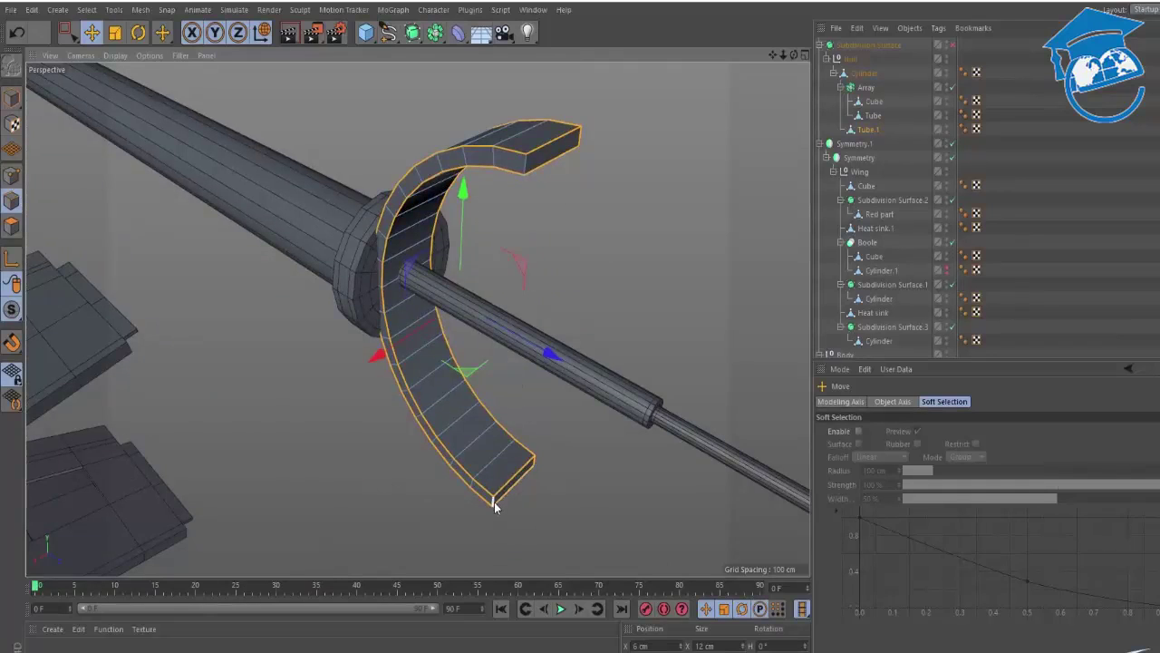
pyautogui.keyDown('alt'); pyautogui.moveTo(526, 470); pyautogui.dragTo(563, 442); pyautogui.keyUp('alt')
# Try a Solid bevel of about 0.32 cm on the half ring's selected edge loops, and undo it.
pyautogui.rightClick(583, 433)
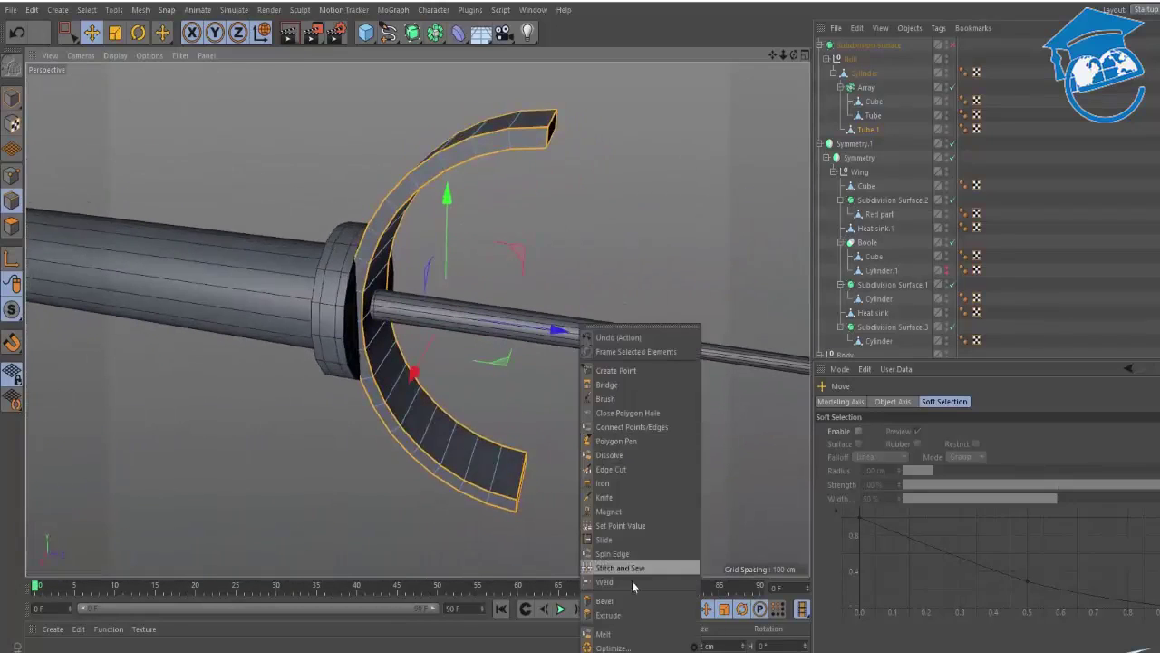
pyautogui.click(621, 601)
pyautogui.moveTo(603, 492); pyautogui.dragTo(622, 467)
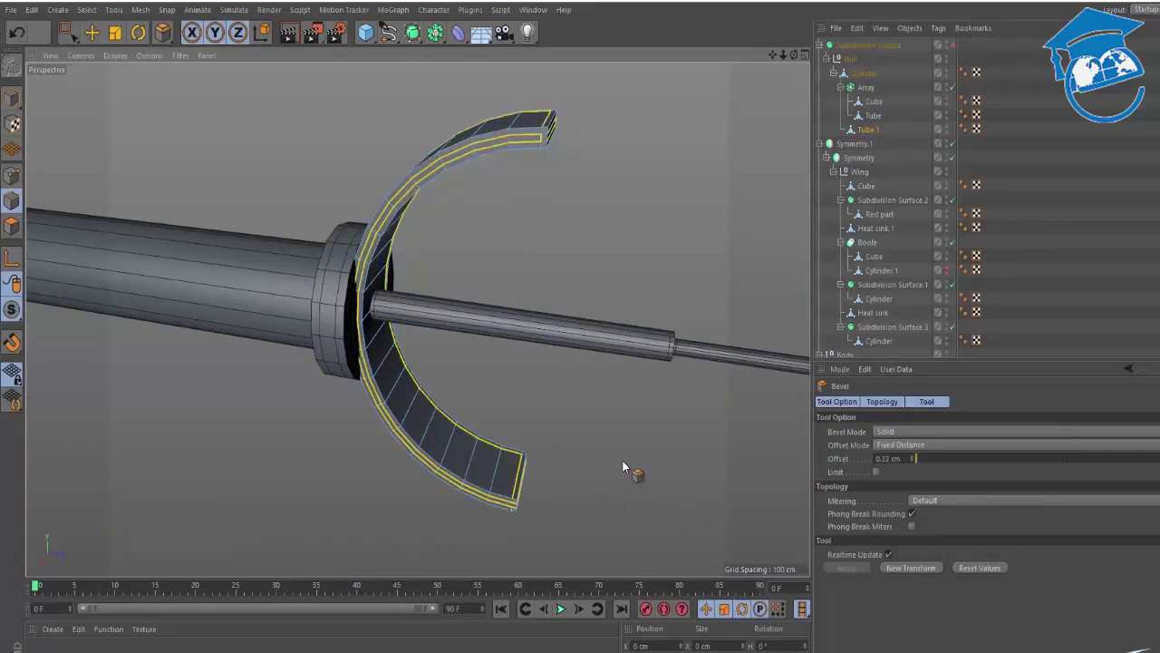
pyautogui.press('e')
pyautogui.click(631, 445)
pyautogui.keyDown('alt'); pyautogui.moveTo(519, 502); pyautogui.dragTo(649, 451, button='right'); pyautogui.keyUp('alt')
pyautogui.hotkey('ctrl', 'z')
pyautogui.hotkey('ctrl', 'z')
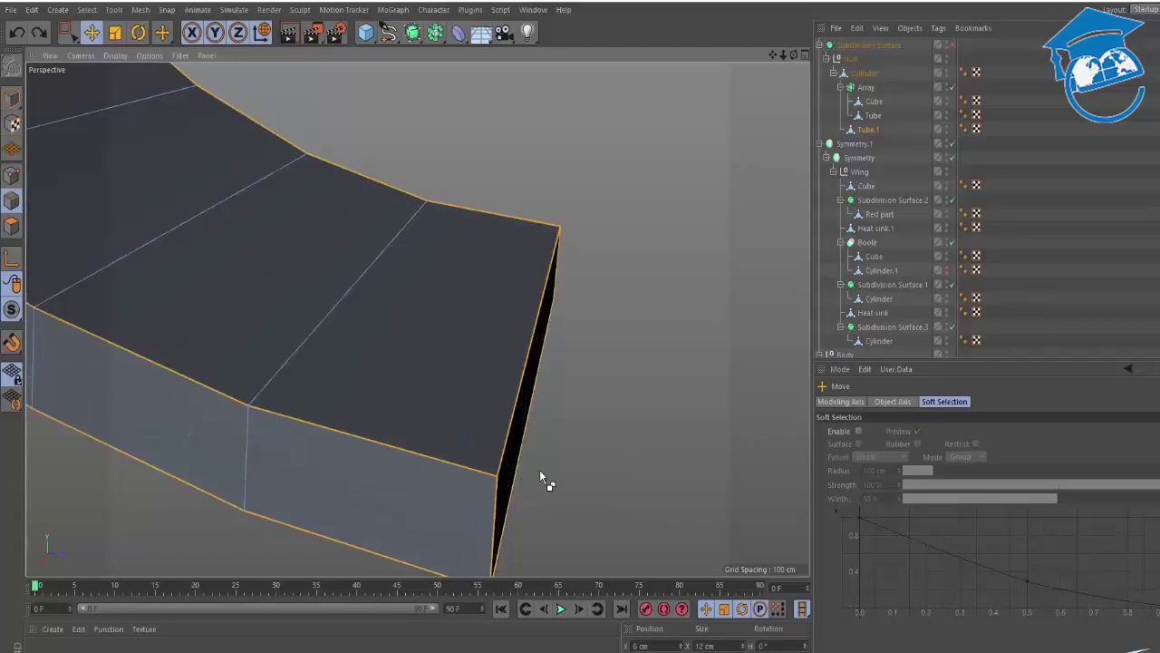
# Try a Solid bevel of about 0.25 cm on the half ring's edge loops, undo it and clear the edge selection.
pyautogui.keyDown('alt'); pyautogui.moveTo(491, 498); pyautogui.dragTo(385, 446); pyautogui.keyUp('alt')
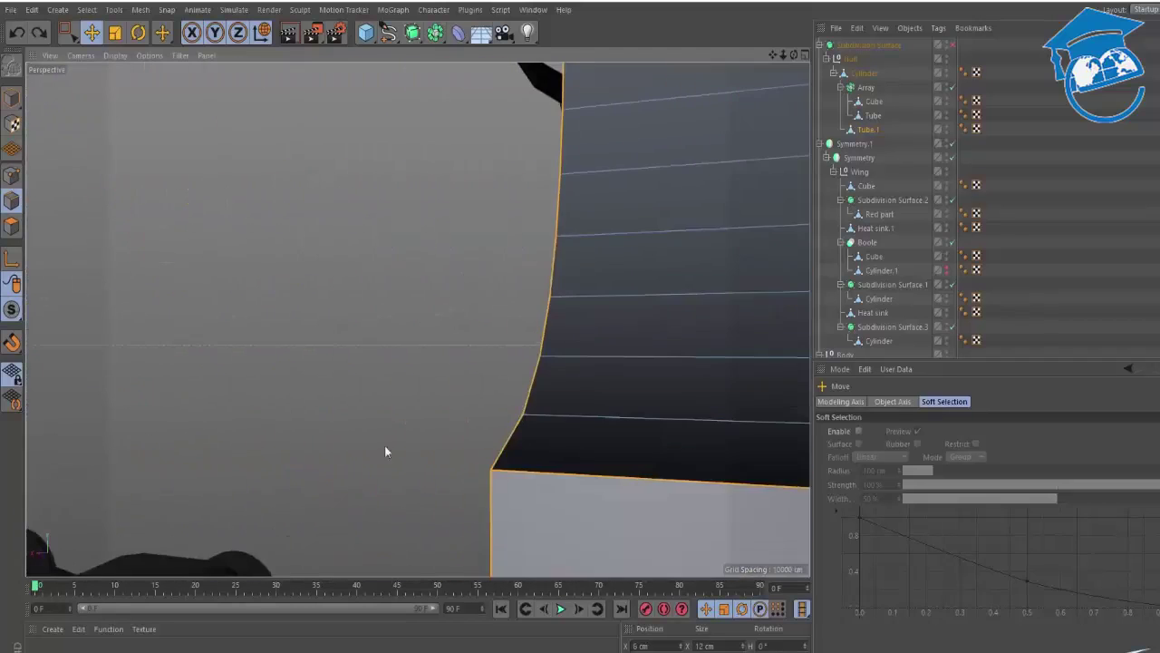
pyautogui.scroll(-5, 492, 443)
pyautogui.keyDown('alt'); pyautogui.moveTo(490, 448); pyautogui.dragTo(490, 484); pyautogui.keyUp('alt')
pyautogui.rightClick(613, 326)
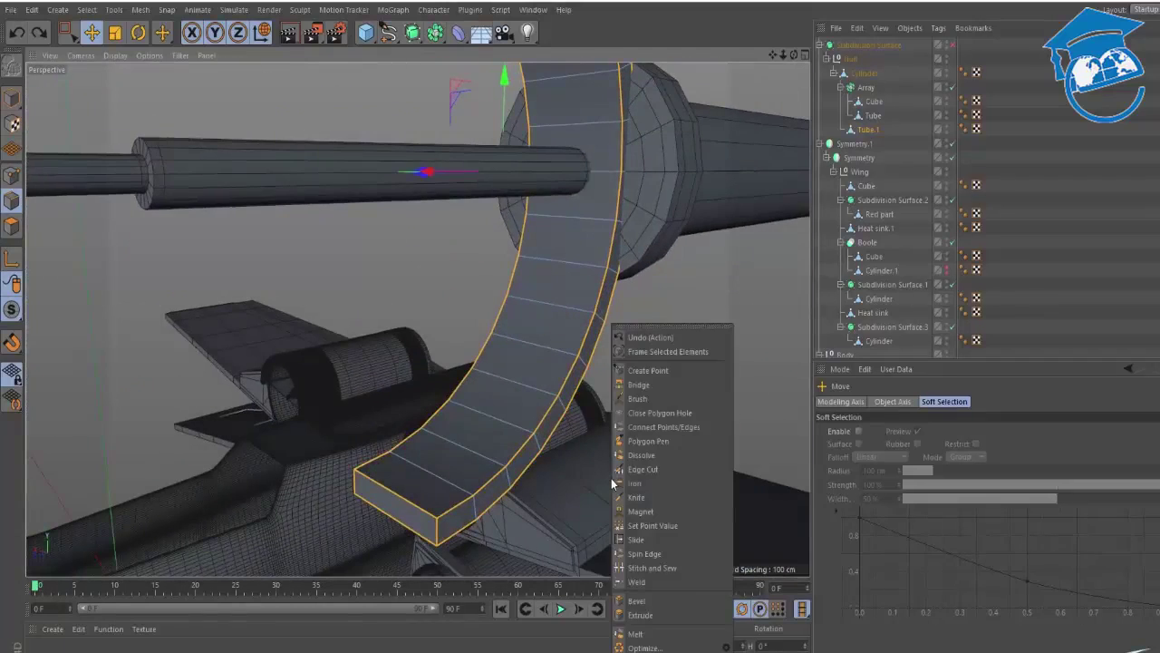
pyautogui.click(637, 601)
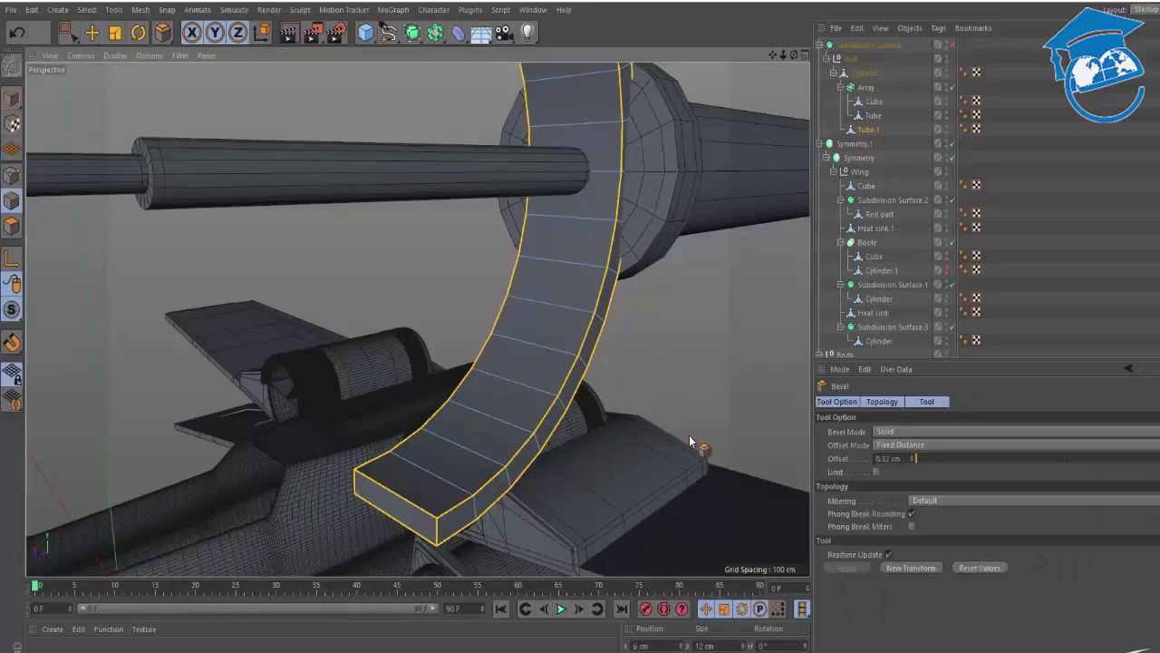
pyautogui.moveTo(689, 441); pyautogui.dragTo(712, 441)
pyautogui.hotkey('ctrl', 'z')
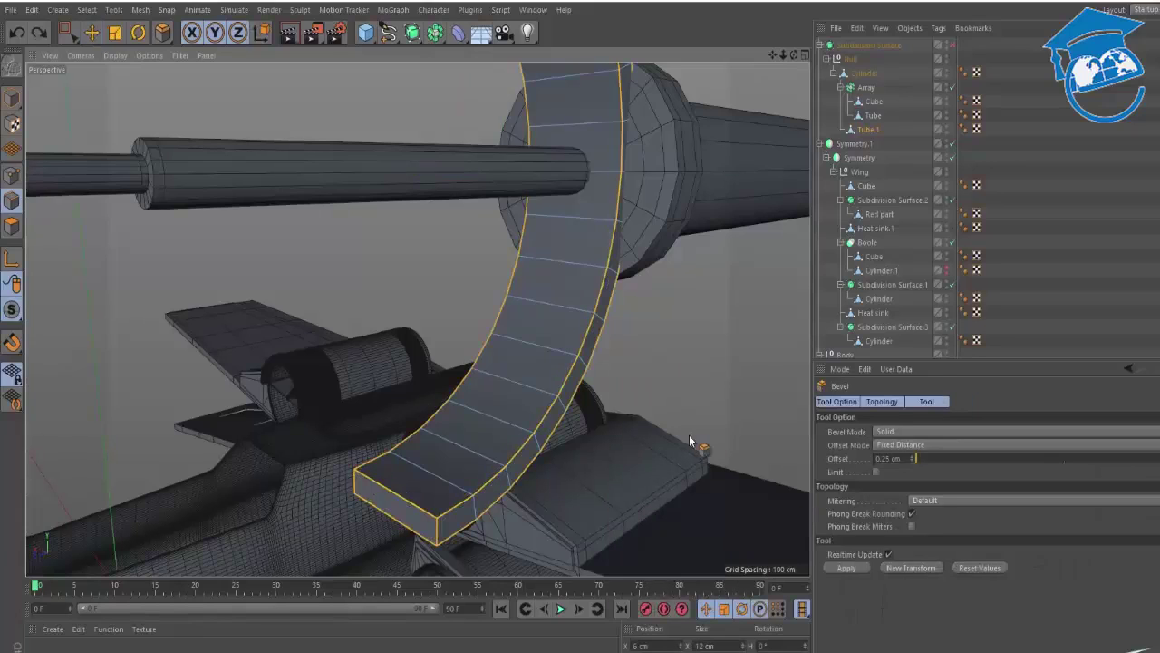
pyautogui.press('e')
pyautogui.click(163, 292)
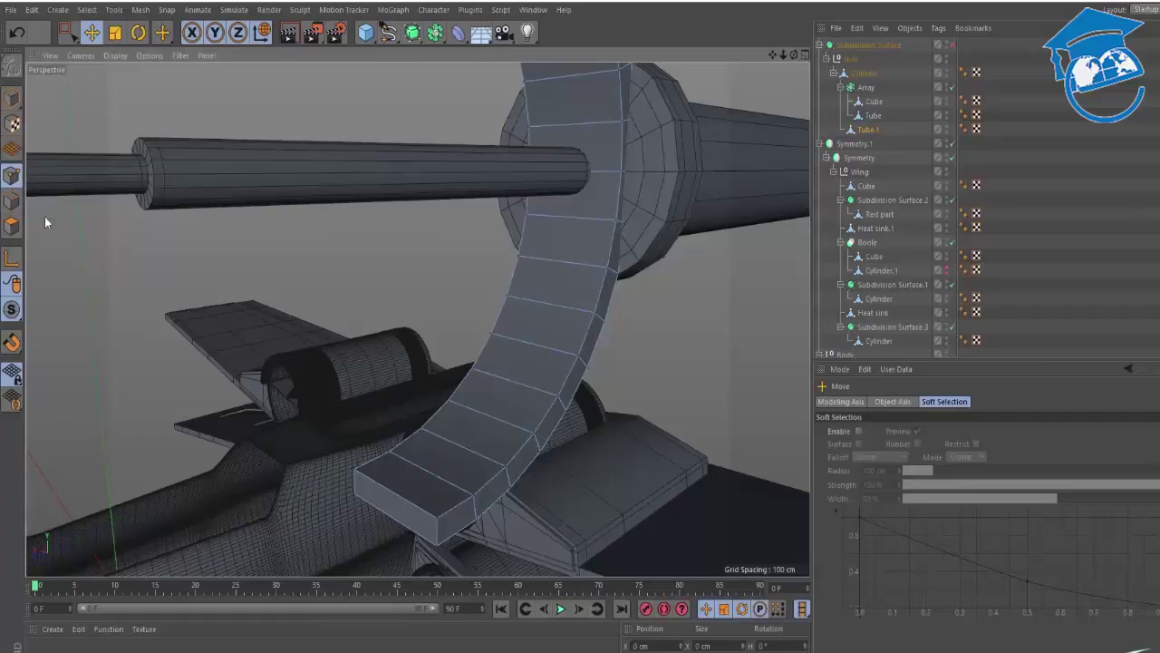
# Reselect the outlining edge loops on both sides of the half ring, including the edges around its end faces.
pyautogui.click(460, 515)
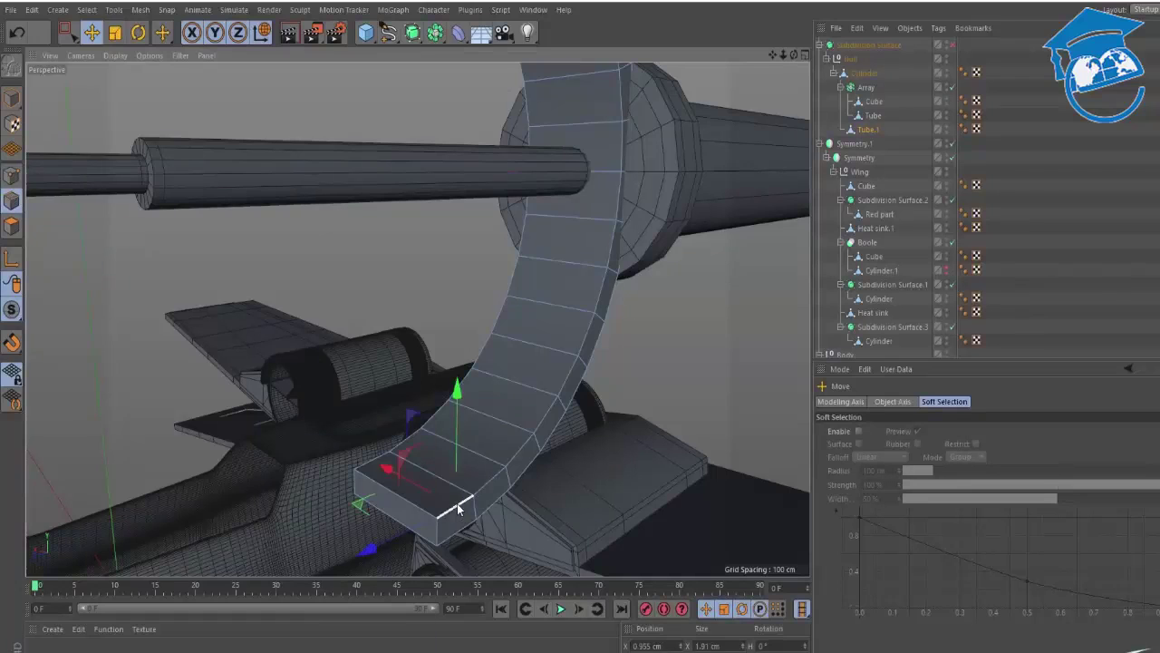
pyautogui.doubleClick(446, 527)
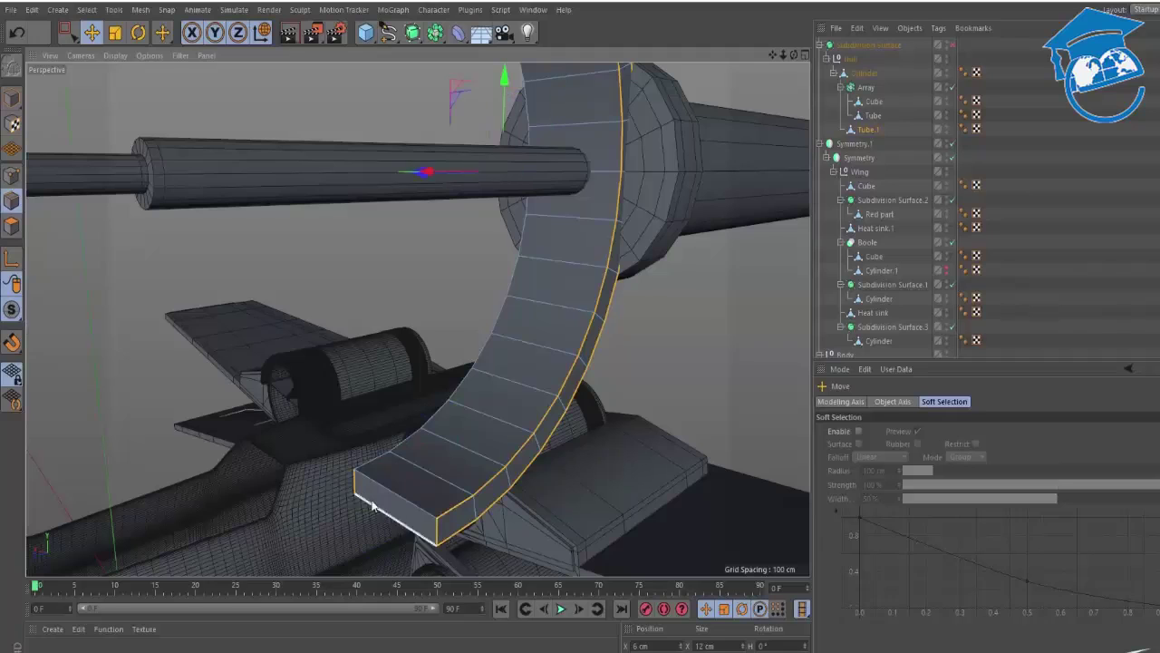
pyautogui.keyDown('alt'); pyautogui.moveTo(357, 484); pyautogui.dragTo(471, 413); pyautogui.keyUp('alt')
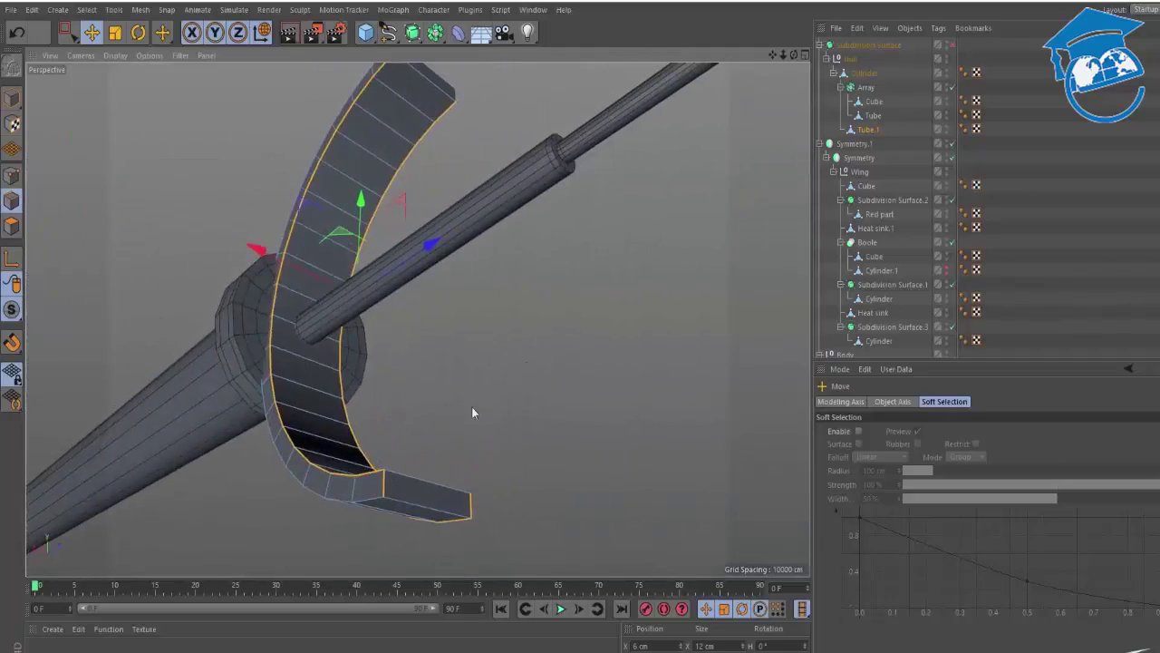
pyautogui.keyDown('shift'); pyautogui.doubleClick(376, 503); pyautogui.keyUp('shift')
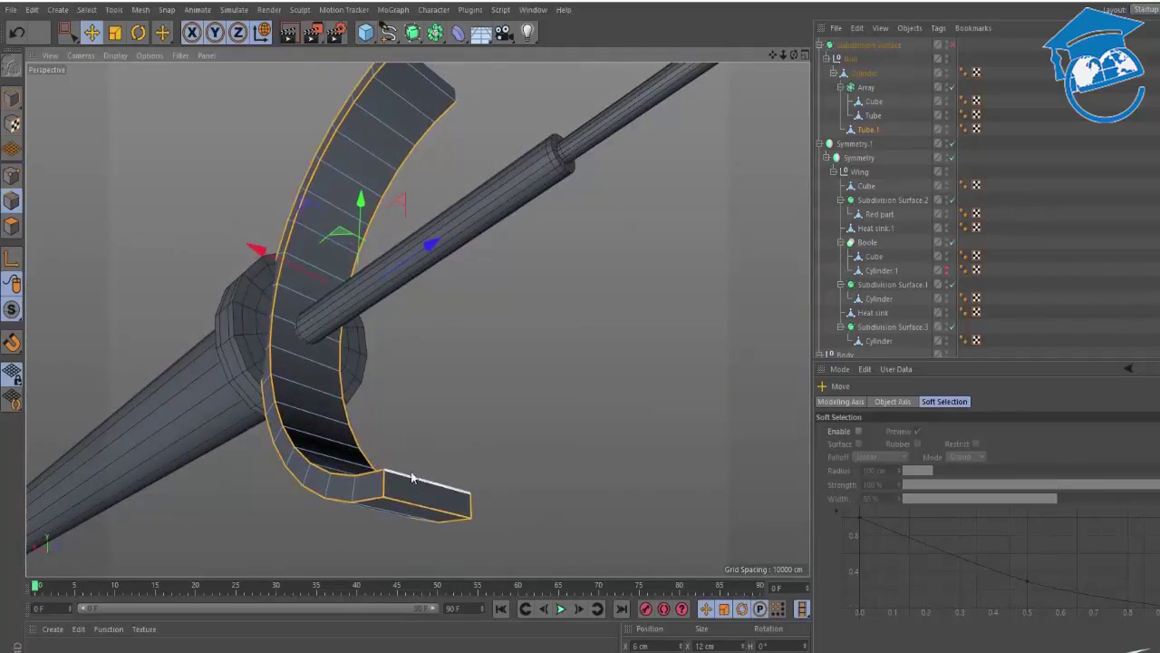
pyautogui.keyDown('alt'); pyautogui.moveTo(422, 131); pyautogui.dragTo(437, 313, button='middle'); pyautogui.keyUp('alt')
pyautogui.keyDown('alt'); pyautogui.moveTo(435, 178); pyautogui.dragTo(404, 197); pyautogui.keyUp('alt')
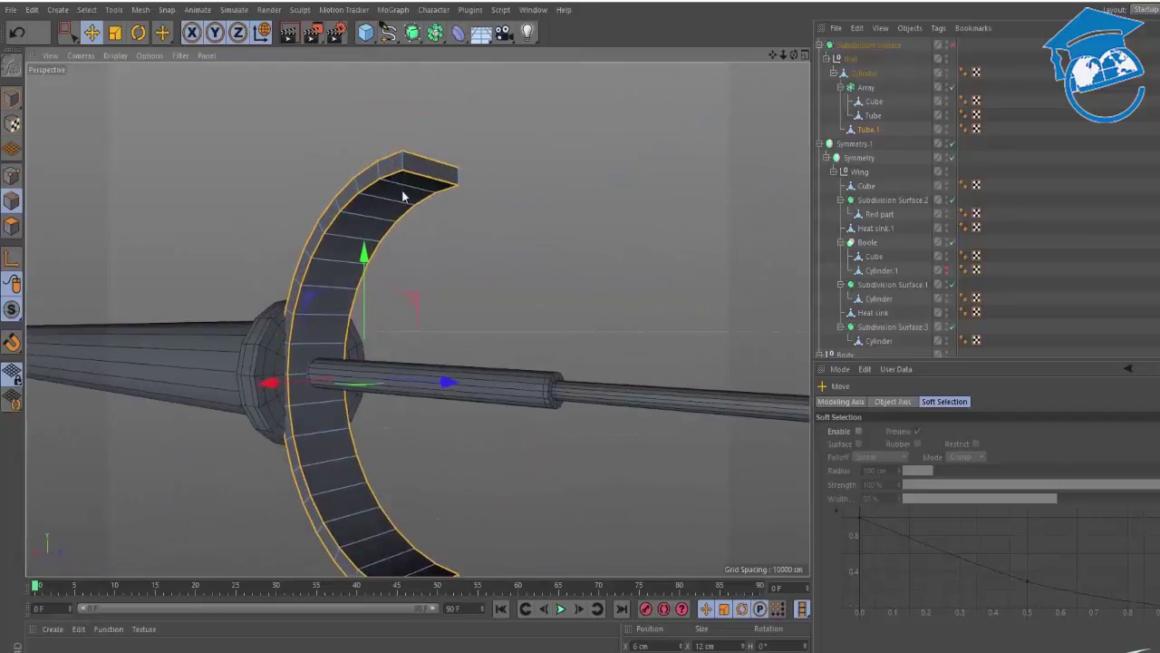
# Bevel the half ring's selected edges in Solid mode with an offset of about 0.13 cm, and clear the selection.
pyautogui.rightClick(533, 210)
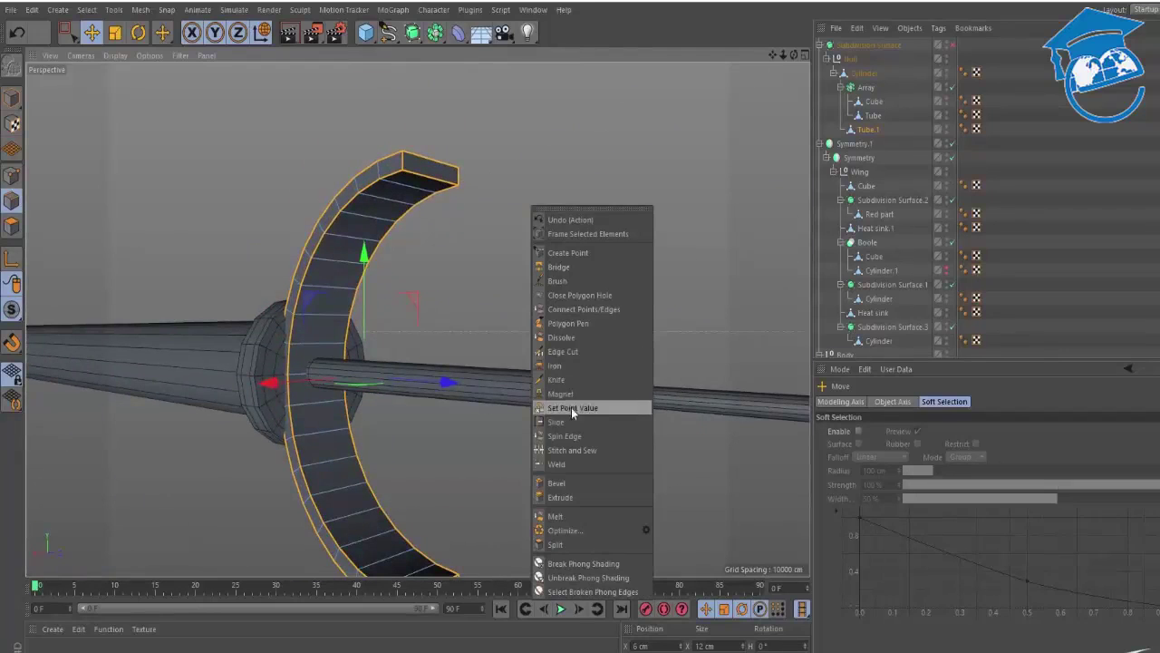
pyautogui.click(570, 489)
pyautogui.moveTo(467, 308); pyautogui.dragTo(479, 308)
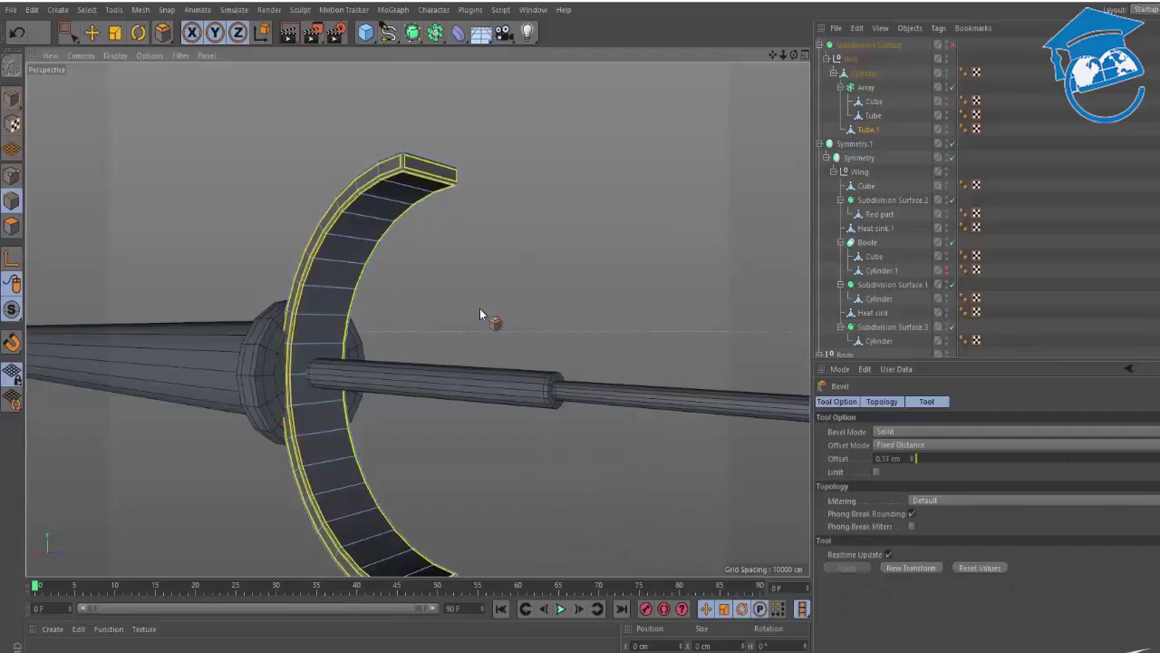
pyautogui.press('e')
pyautogui.click(481, 305)
# Turn on the gun's Subdivision Surface and compare the smoothed model with the X-wing_SWB.png reference image.
pyautogui.keyDown('alt'); pyautogui.moveTo(337, 386); pyautogui.dragTo(392, 388); pyautogui.keyUp('alt')
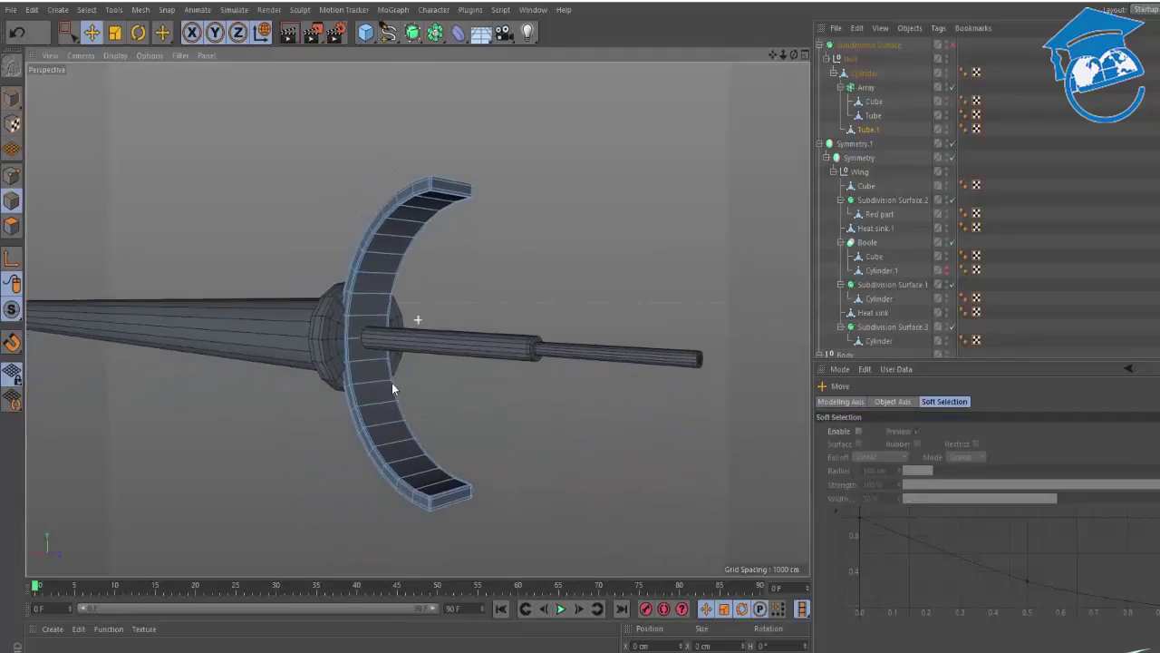
pyautogui.press('q')
pyautogui.click(1128, 208)
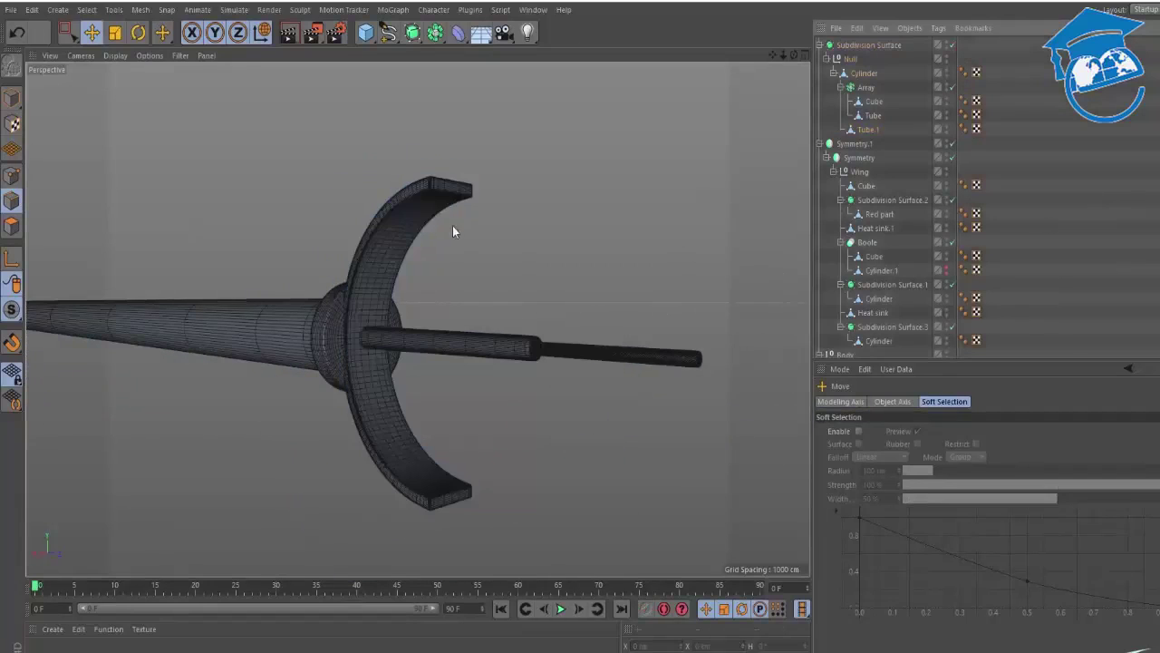
pyautogui.keyDown('alt'); pyautogui.moveTo(452, 226); pyautogui.dragTo(395, 284); pyautogui.keyUp('alt')
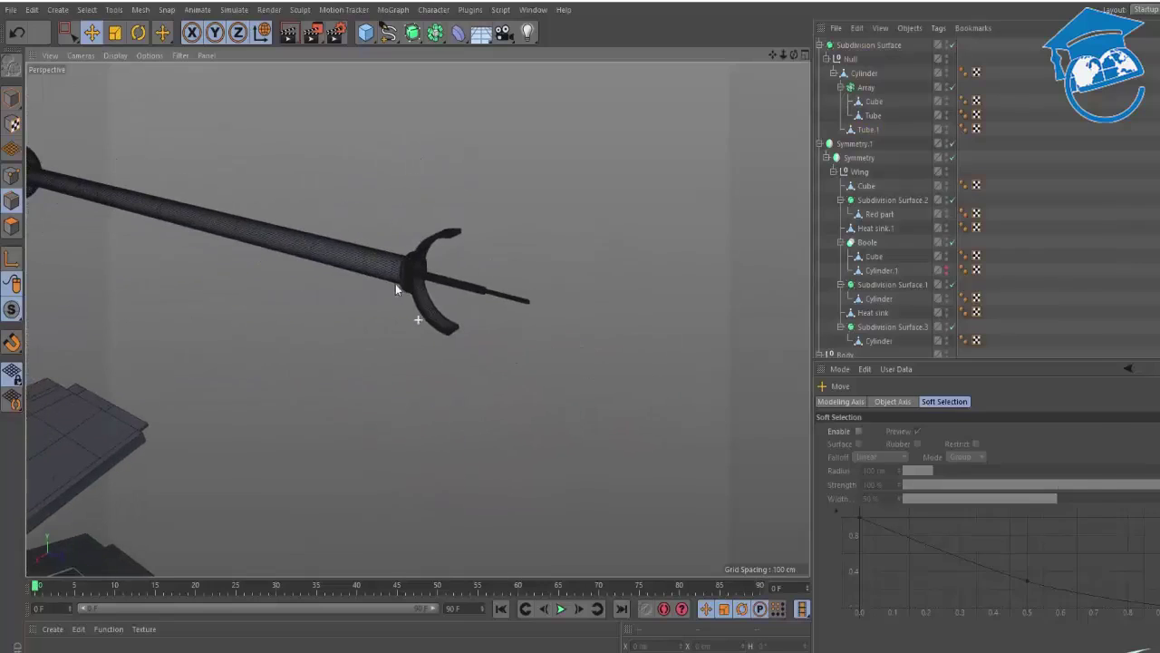
pyautogui.hotkey('alt', 'Tab')
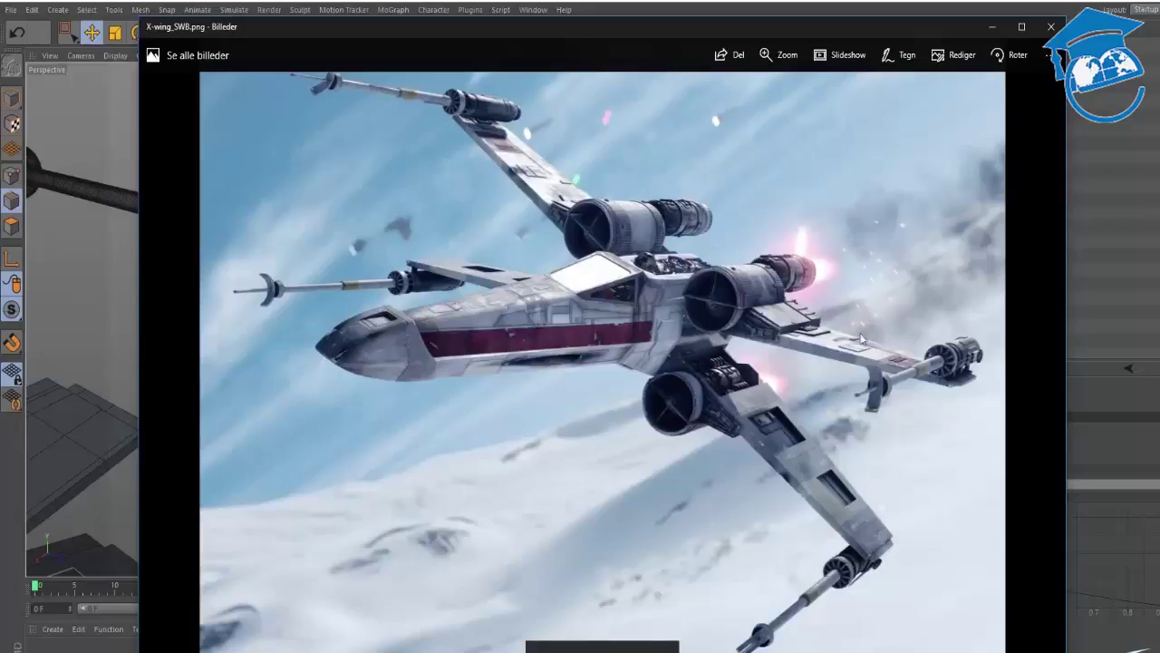
pyautogui.hotkey('alt', 'Tab')
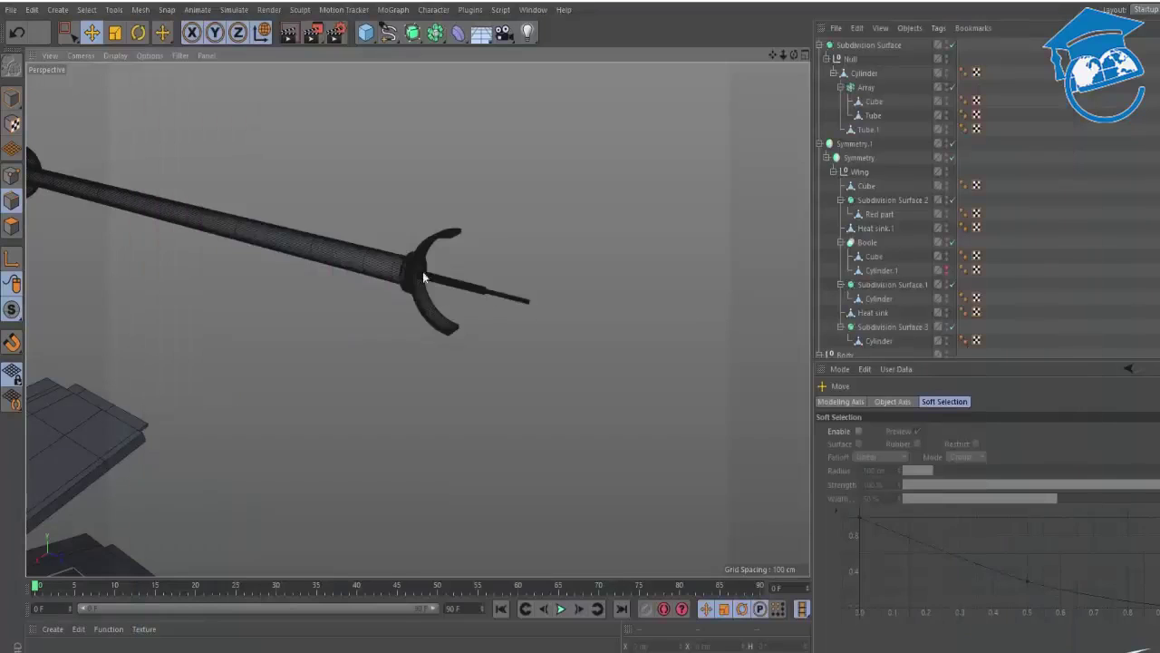
pyautogui.keyDown('alt'); pyautogui.moveTo(423, 273); pyautogui.dragTo(729, 465, button='middle'); pyautogui.keyUp('alt')
pyautogui.keyDown('alt'); pyautogui.moveTo(224, 298); pyautogui.dragTo(326, 308); pyautogui.keyUp('alt')
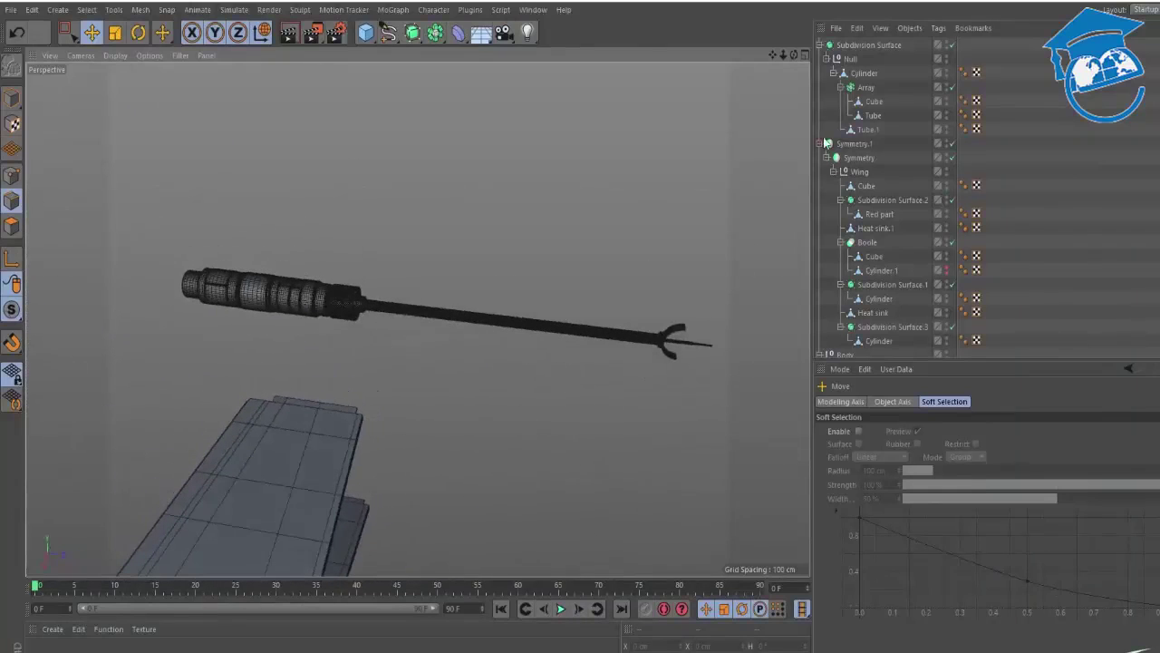
# Rename the gun's Subdivision Surface object as "Wing large gun" and collapse its hierarchy.
pyautogui.click(866, 46)
pyautogui.doubleClick(846, 45)
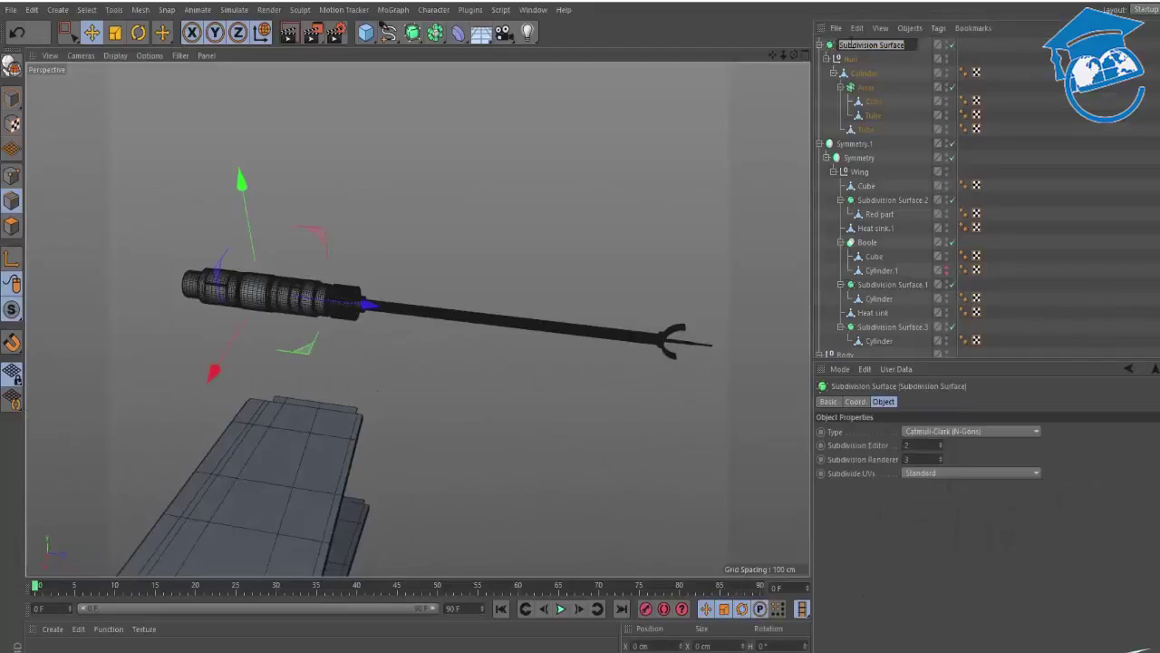
pyautogui.write('Si')
pyautogui.press('Escape')
pyautogui.click(820, 45)
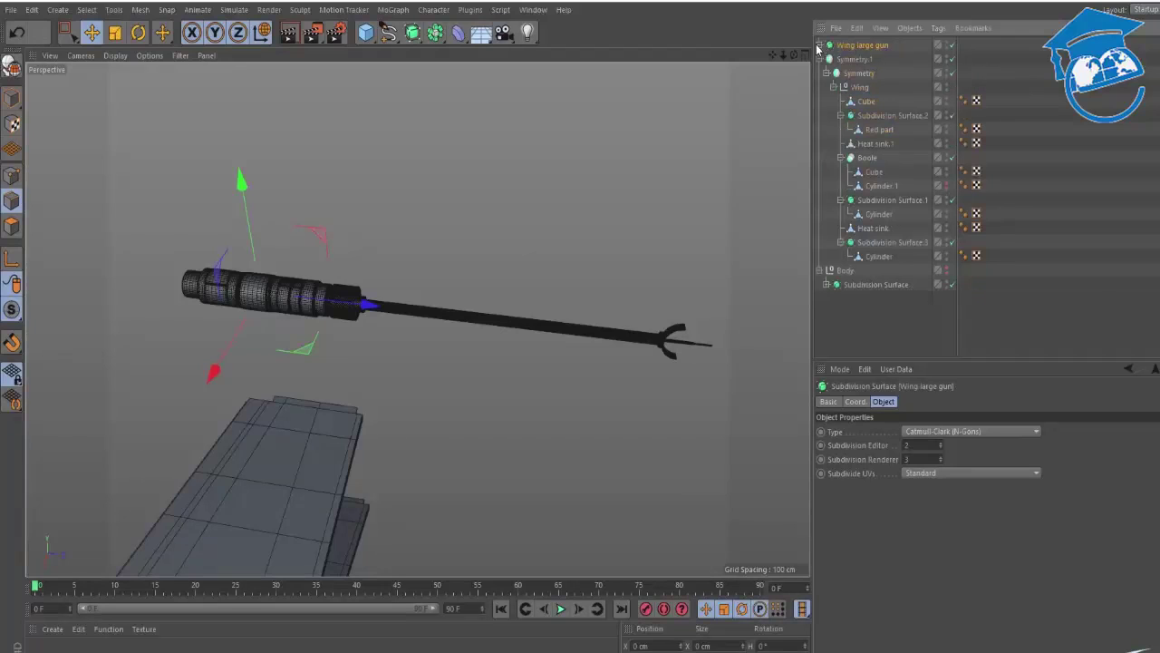
# Switch to Model mode and move Wing large gun across the ship to the opposite upper wing tip, at X about 384 cm.
pyautogui.keyDown('alt'); pyautogui.moveTo(332, 281); pyautogui.dragTo(544, 201); pyautogui.keyUp('alt')
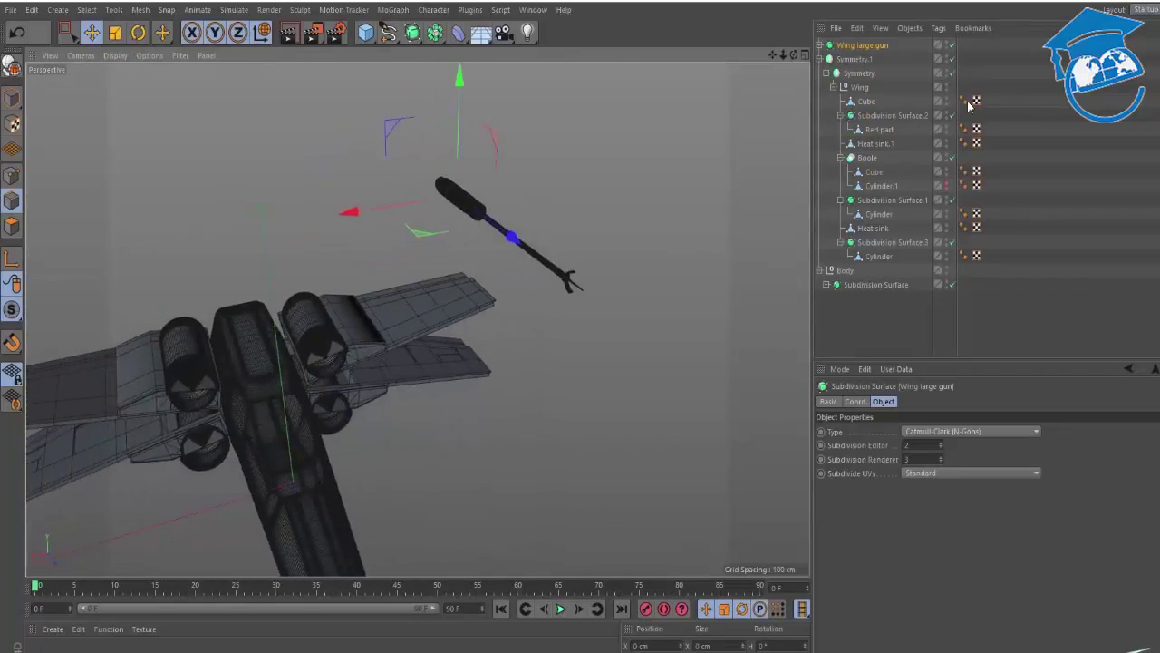
pyautogui.click(858, 88)
pyautogui.keyDown('alt'); pyautogui.moveTo(348, 285); pyautogui.dragTo(405, 220); pyautogui.keyUp('alt')
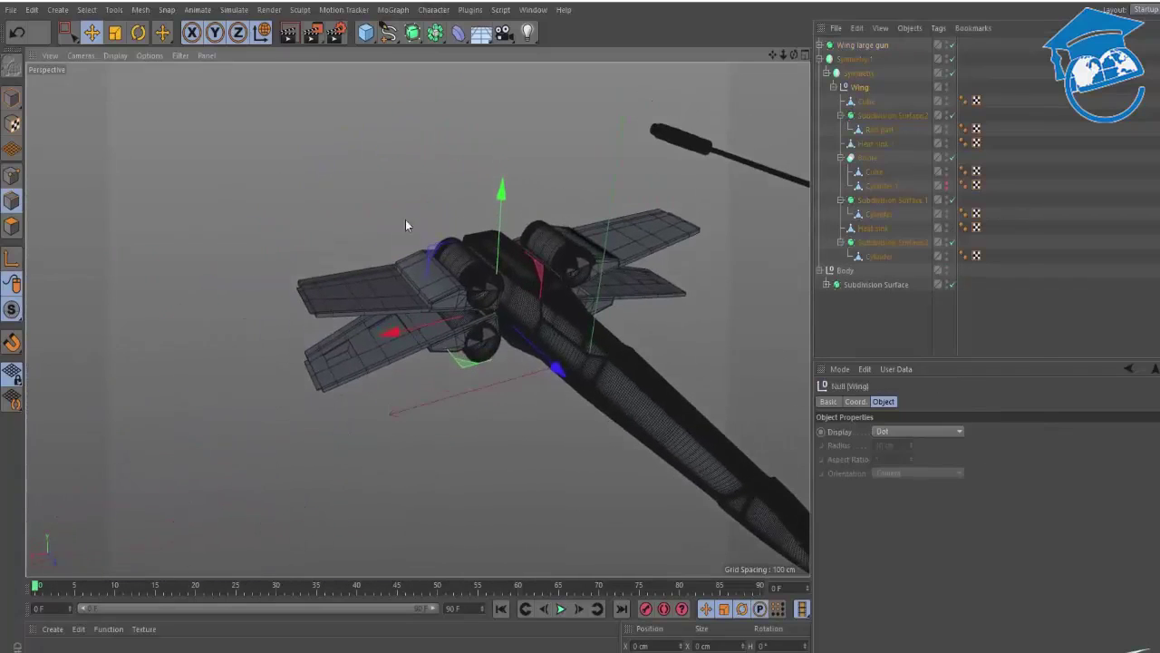
pyautogui.click(12, 102)
pyautogui.keyDown('alt'); pyautogui.moveTo(531, 229); pyautogui.dragTo(552, 280, button='middle'); pyautogui.keyUp('alt')
pyautogui.keyDown('alt'); pyautogui.moveTo(552, 280); pyautogui.dragTo(468, 302); pyautogui.keyUp('alt')
pyautogui.click(861, 46)
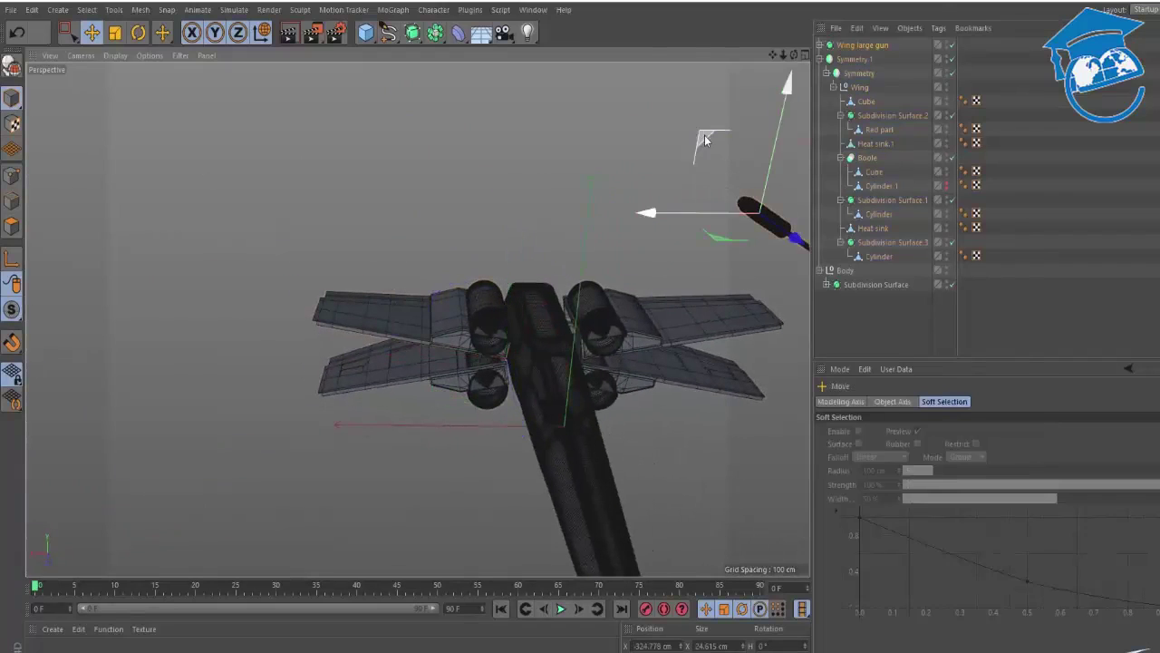
pyautogui.moveTo(693, 141); pyautogui.dragTo(240, 239)
pyautogui.keyDown('alt'); pyautogui.moveTo(321, 291); pyautogui.dragTo(435, 315, button='right'); pyautogui.keyUp('alt')
pyautogui.keyDown('alt'); pyautogui.moveTo(434, 315); pyautogui.dragTo(459, 201); pyautogui.keyUp('alt')
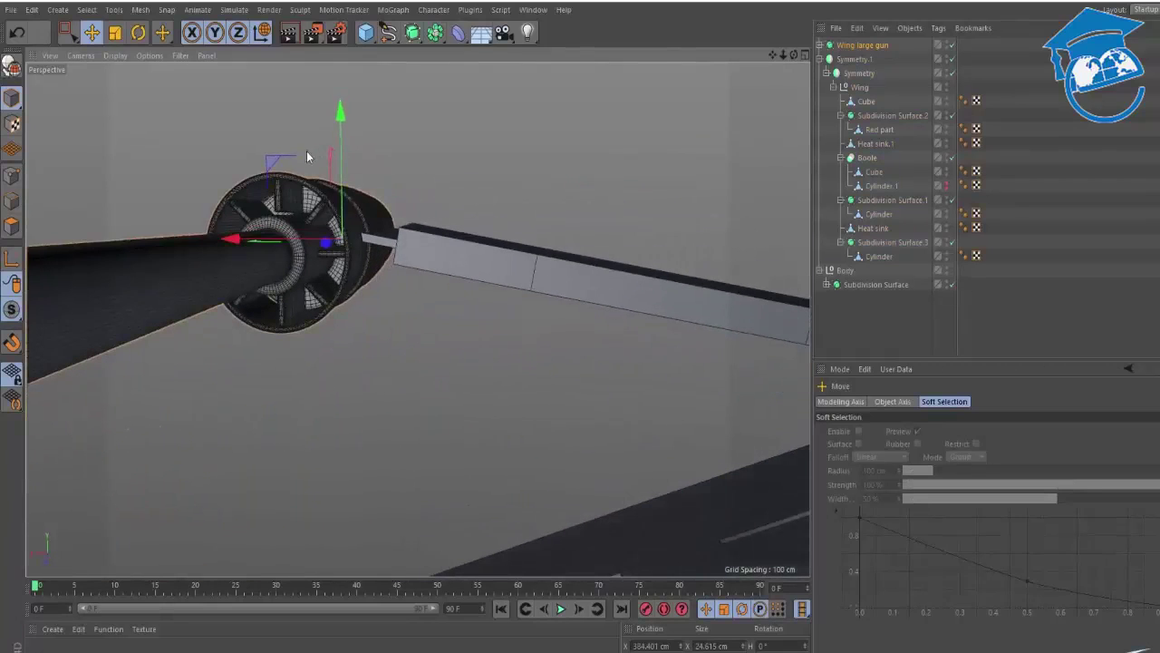
# Raise the gun onto the top of the upper wing tip at X about 370 cm, and check its placement against the reference image.
pyautogui.moveTo(277, 169)
pyautogui.mouseDown()
pyautogui.moveTo(275, 144)
pyautogui.moveTo(341, 99)
pyautogui.moveTo(331, 107)
pyautogui.mouseUp()
pyautogui.hotkey('alt', 'Tab')
pyautogui.hotkey('alt', 'Tab')
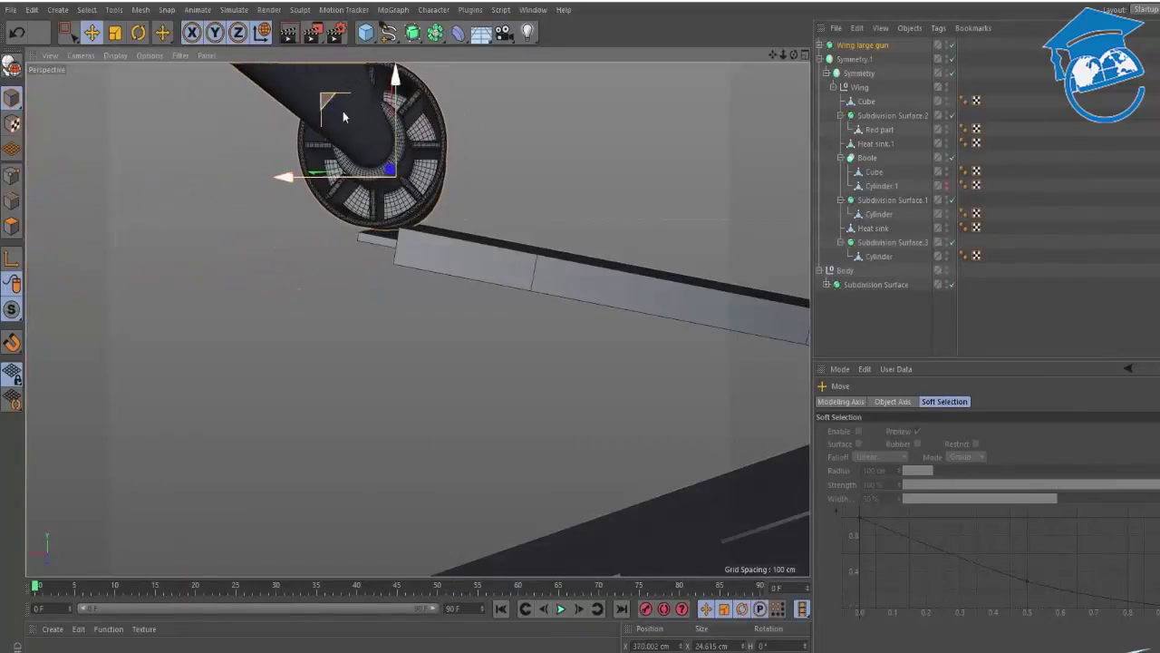
# Rotate Wing large gun about its lengthwise axis to follow the slope of the upper wing tip, and check the fit.
pyautogui.moveTo(388, 175)
pyautogui.keyDown('alt'); pyautogui.mouseDown()
pyautogui.moveTo(404, 148)
pyautogui.moveTo(390, 178)
pyautogui.mouseUp(); pyautogui.keyUp('alt')
pyautogui.press('r')
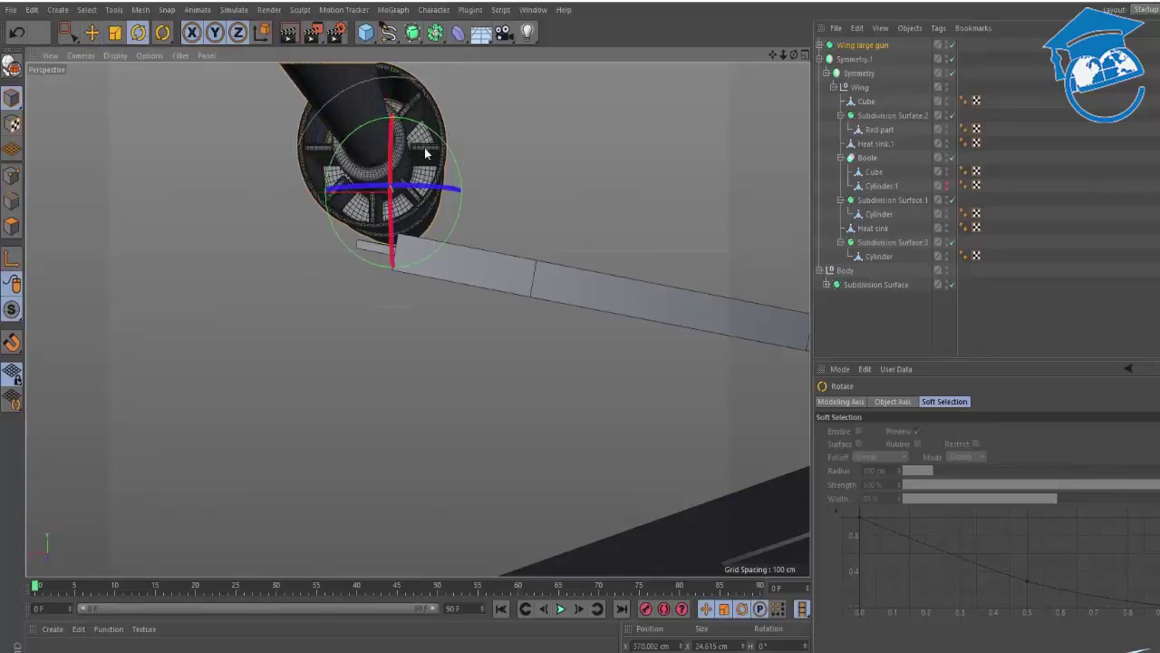
pyautogui.moveTo(444, 147); pyautogui.dragTo(369, 173)
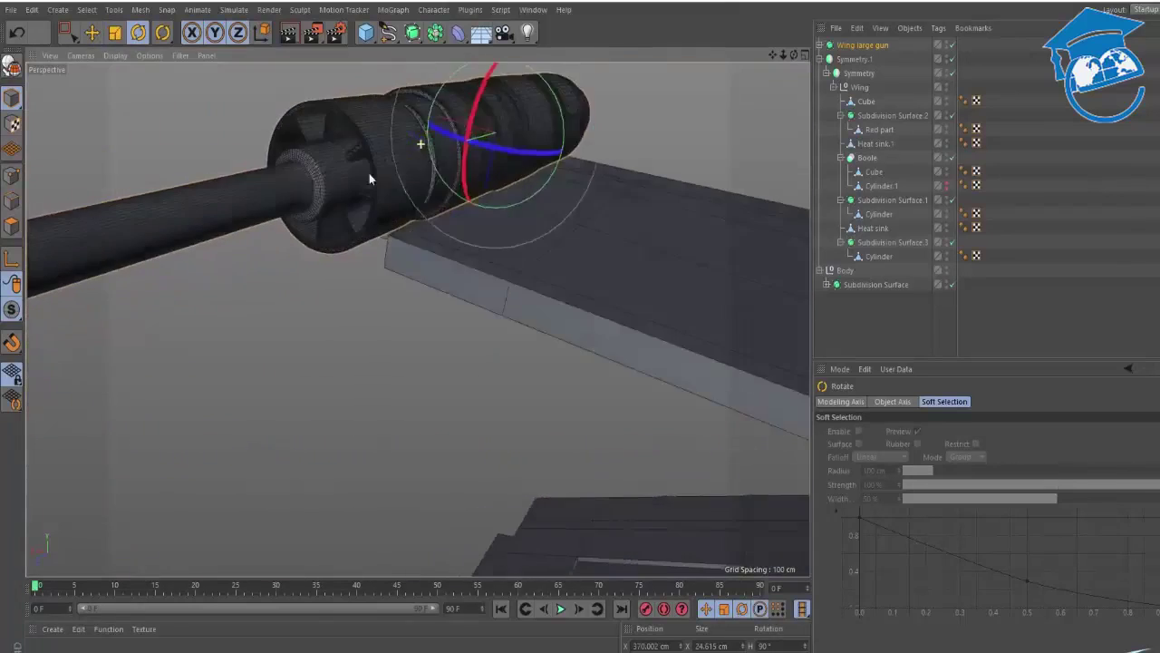
pyautogui.keyDown('alt'); pyautogui.moveTo(693, 122); pyautogui.dragTo(232, 216); pyautogui.keyUp('alt')
pyautogui.press('e')
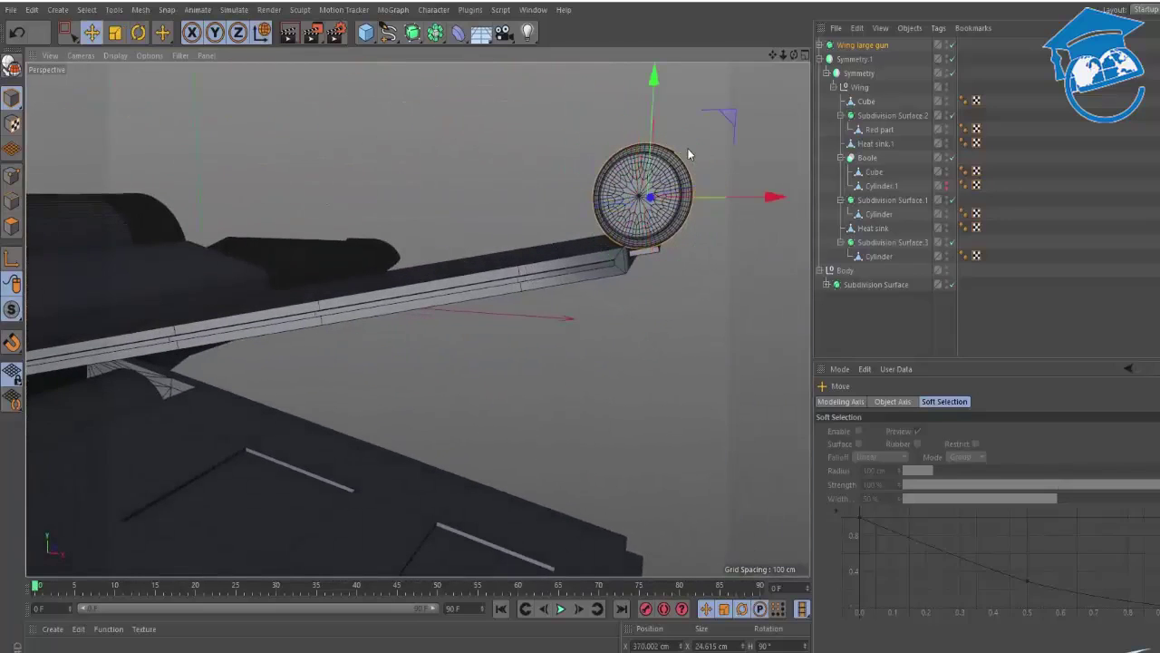
pyautogui.press('r')
pyautogui.moveTo(695, 144); pyautogui.dragTo(779, 197)
pyautogui.hotkey('ctrl', 'z')
pyautogui.press('e')
# Place Wing large gun inside the Wing group under both Symmetry objects to mirror it onto the other wing tips.
pyautogui.click(718, 107)
pyautogui.click(858, 45)
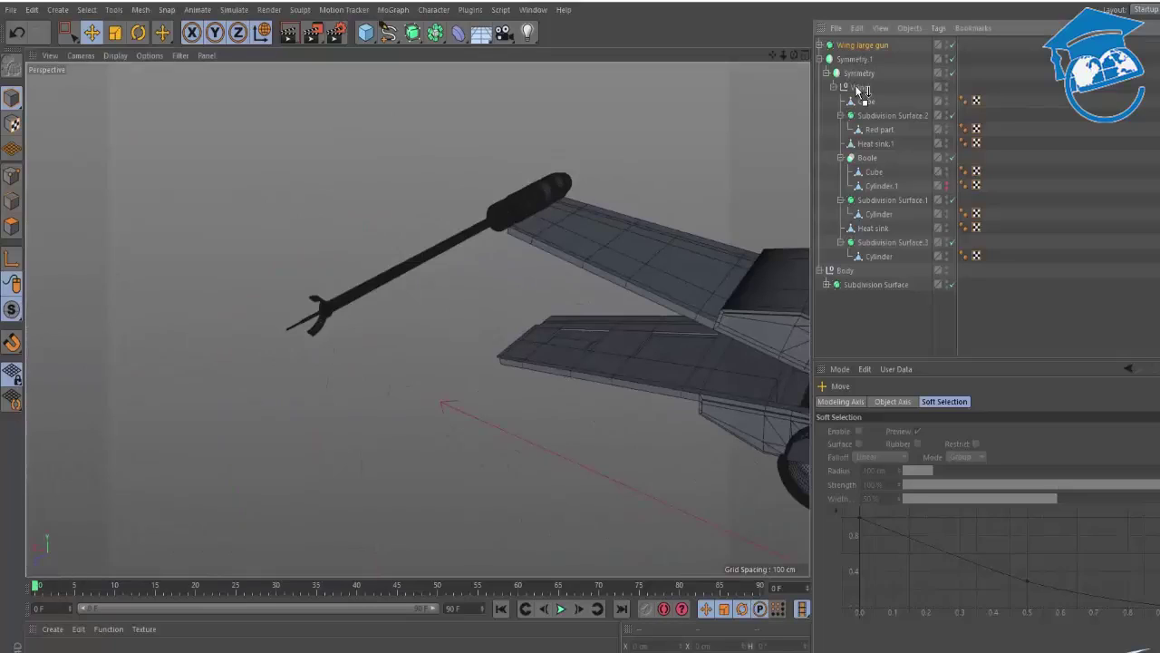
pyautogui.moveTo(861, 91); pyautogui.dragTo(859, 87)
pyautogui.click(599, 273)
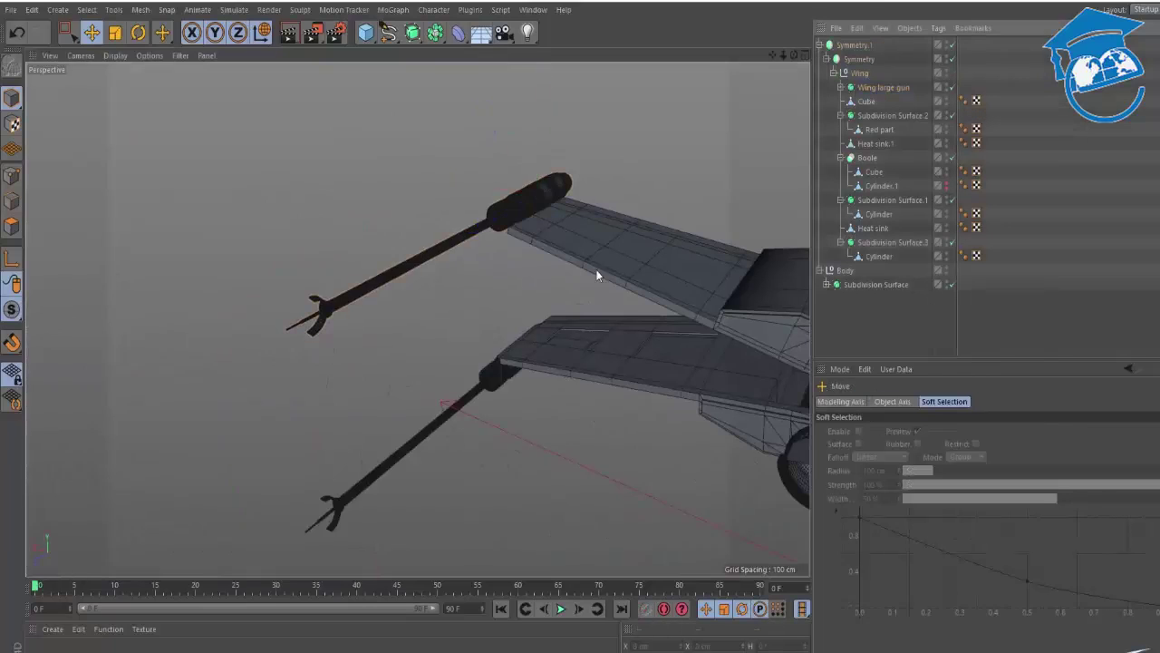
# Render the whole X-wing in the perspective view and inspect the guns on all four wing tips.
pyautogui.moveTo(598, 274)
pyautogui.keyDown('alt'); pyautogui.mouseDown()
pyautogui.moveTo(440, 217)
pyautogui.moveTo(686, 306)
pyautogui.moveTo(472, 282)
pyautogui.moveTo(600, 277)
pyautogui.mouseUp(); pyautogui.keyUp('alt')
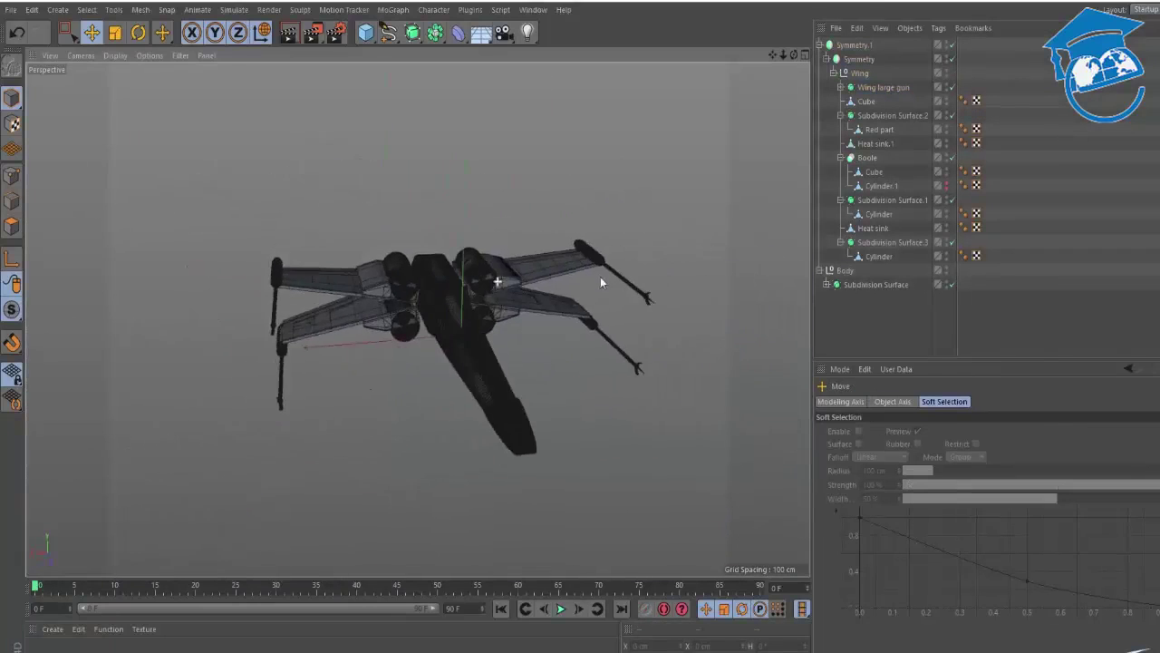
pyautogui.hotkey('ctrl', 'r')
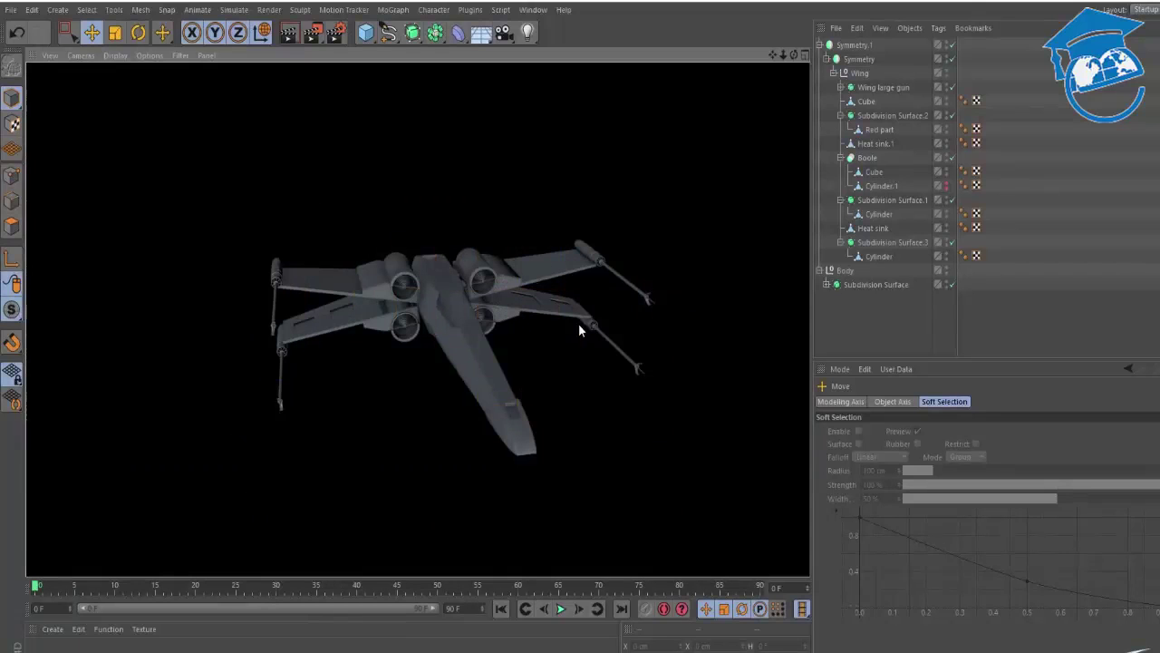
pyautogui.keyDown('alt'); pyautogui.moveTo(433, 324); pyautogui.dragTo(416, 269); pyautogui.keyUp('alt')
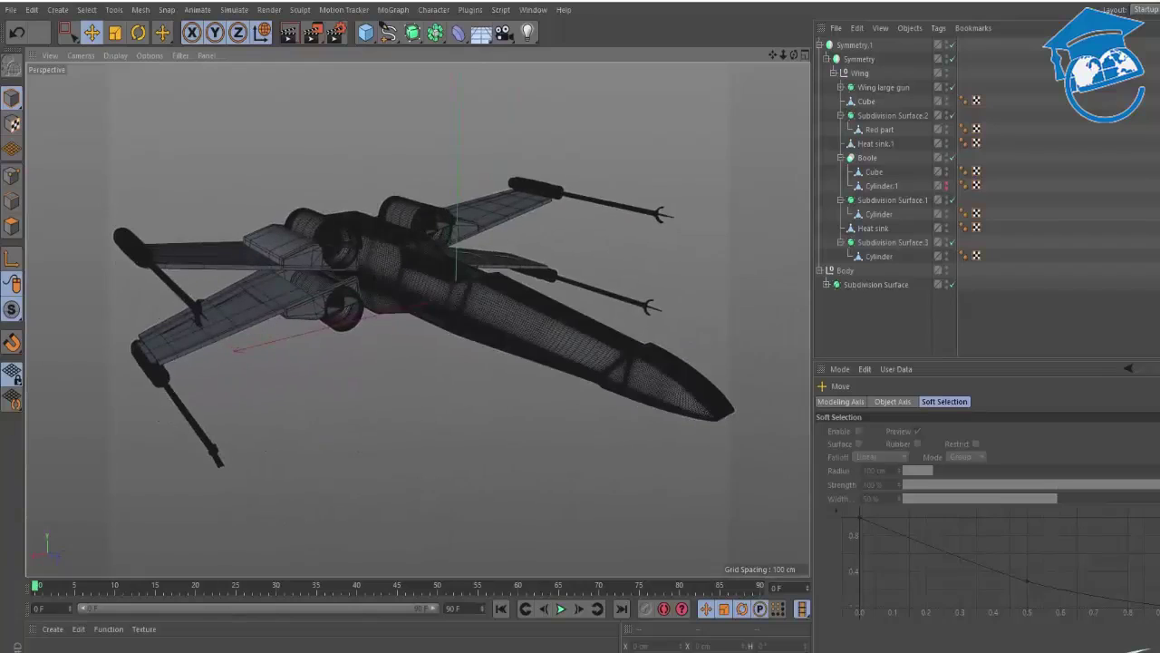